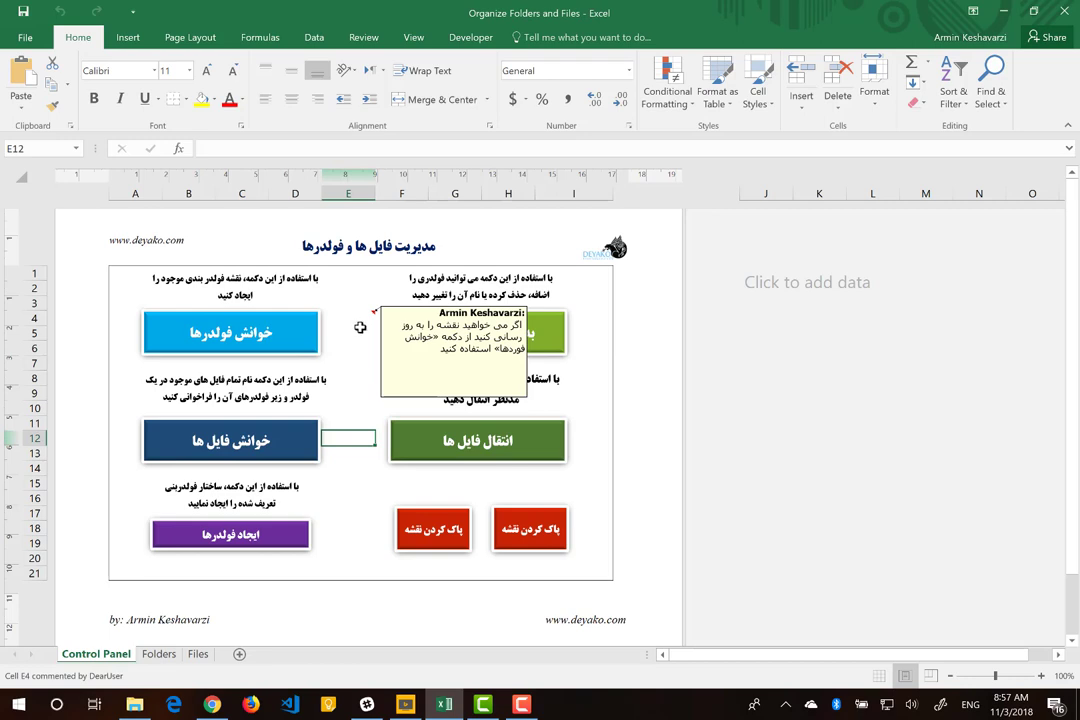
Run the 'خوانش فولدرها' (Read Folders) macro from the Control Panel sheet.
left_click(356, 394)
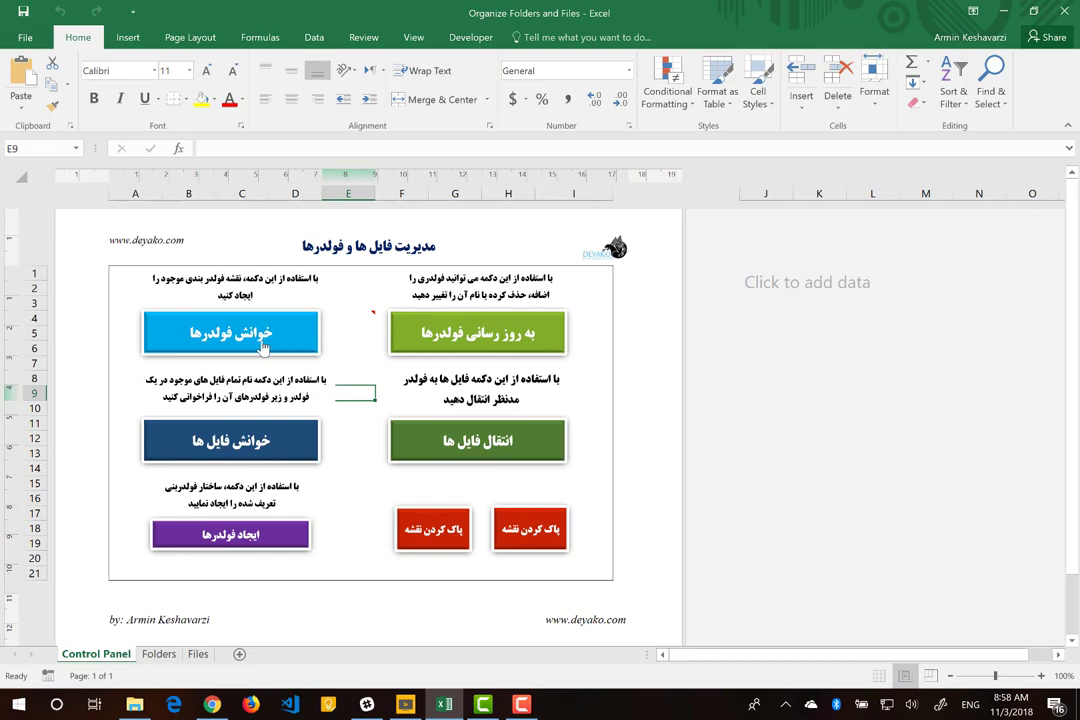
left_click(263, 346)
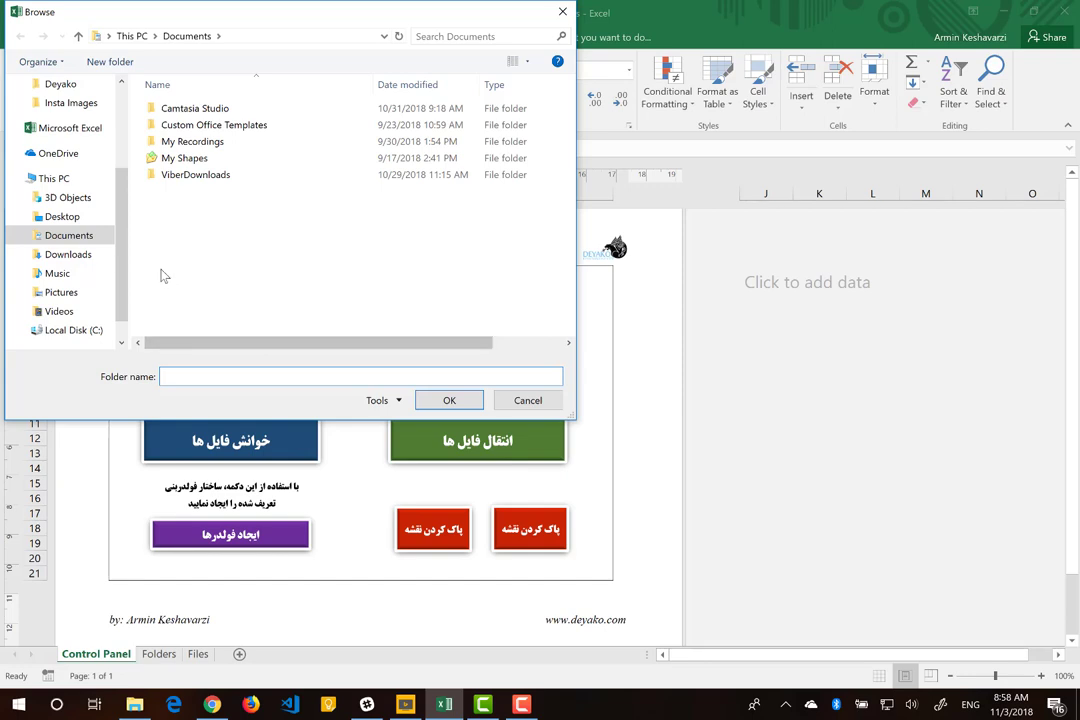
Choose Desktop as the folder to map and confirm it in the Browse dialog.
left_click(76, 219)
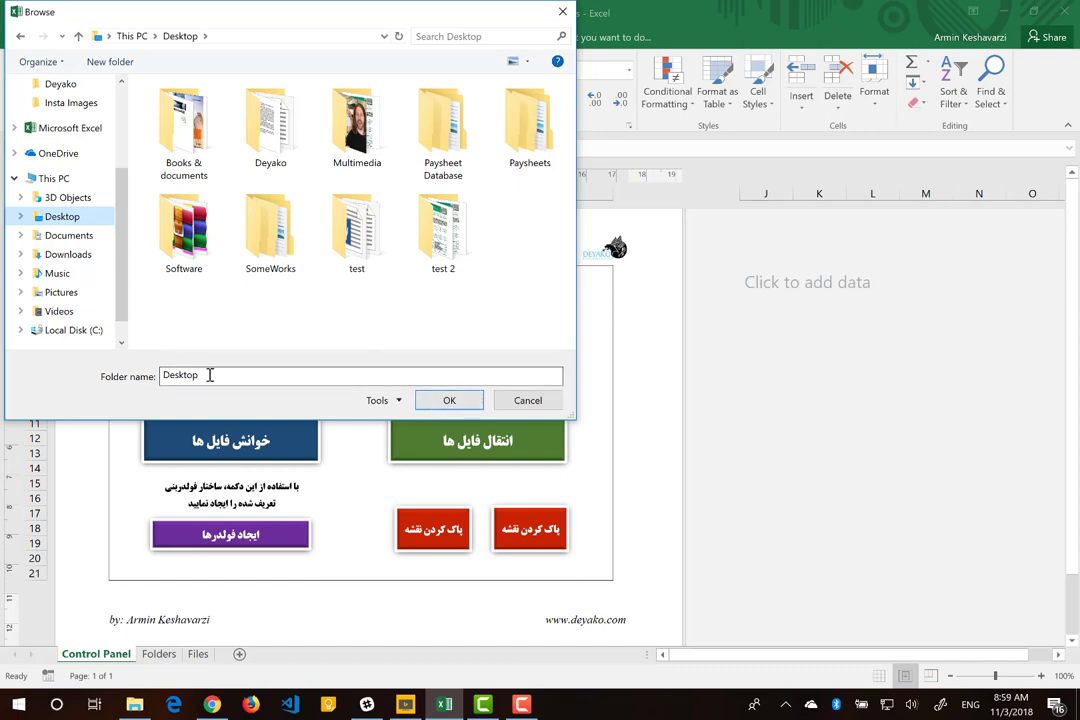
left_click(454, 406)
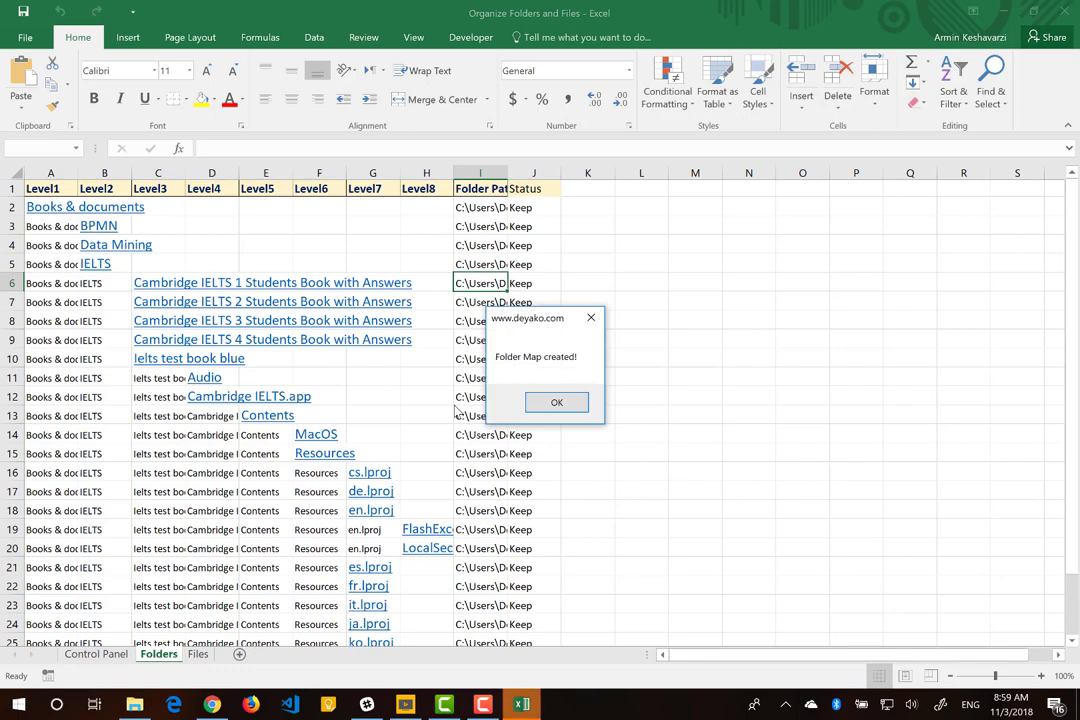
Dismiss the Folder Map created! message and AutoFit Level1–Level8 columns A–H.
left_click(539, 403)
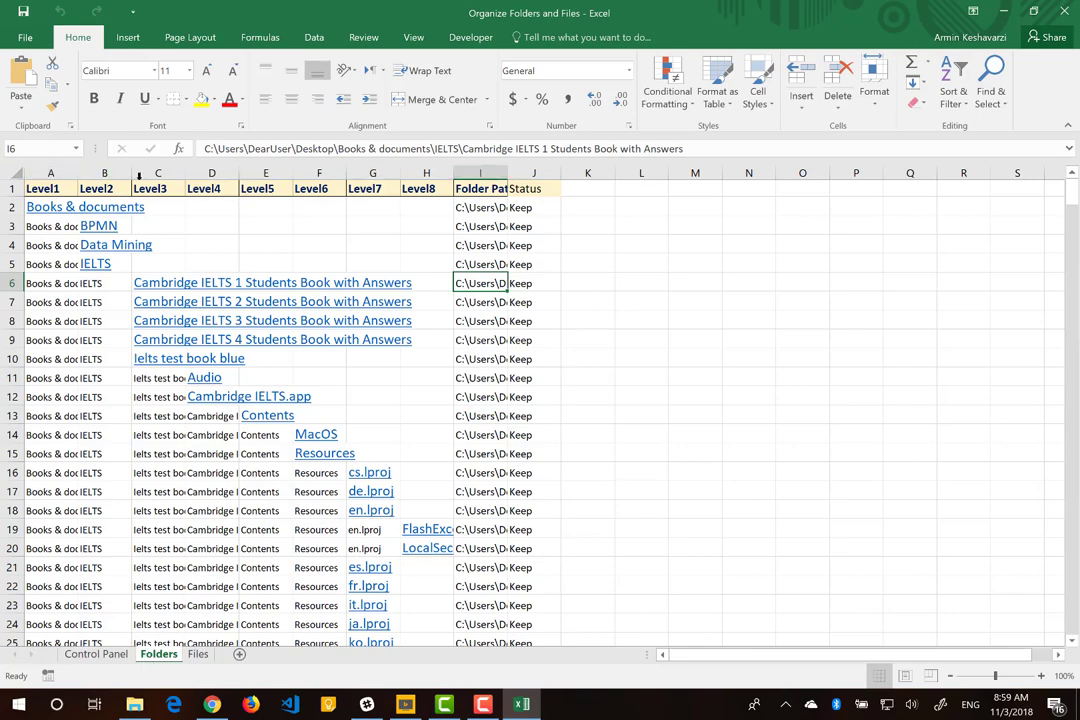
left_click_drag(65, 181, 432, 202)
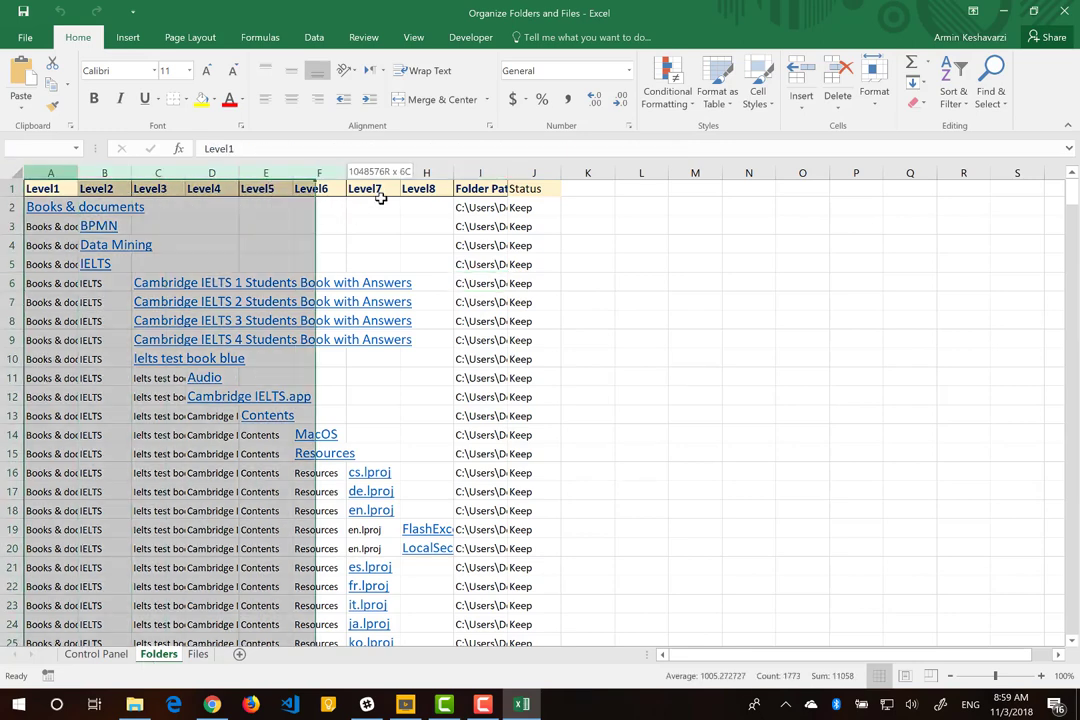
double_click(453, 172)
left_click(80, 266)
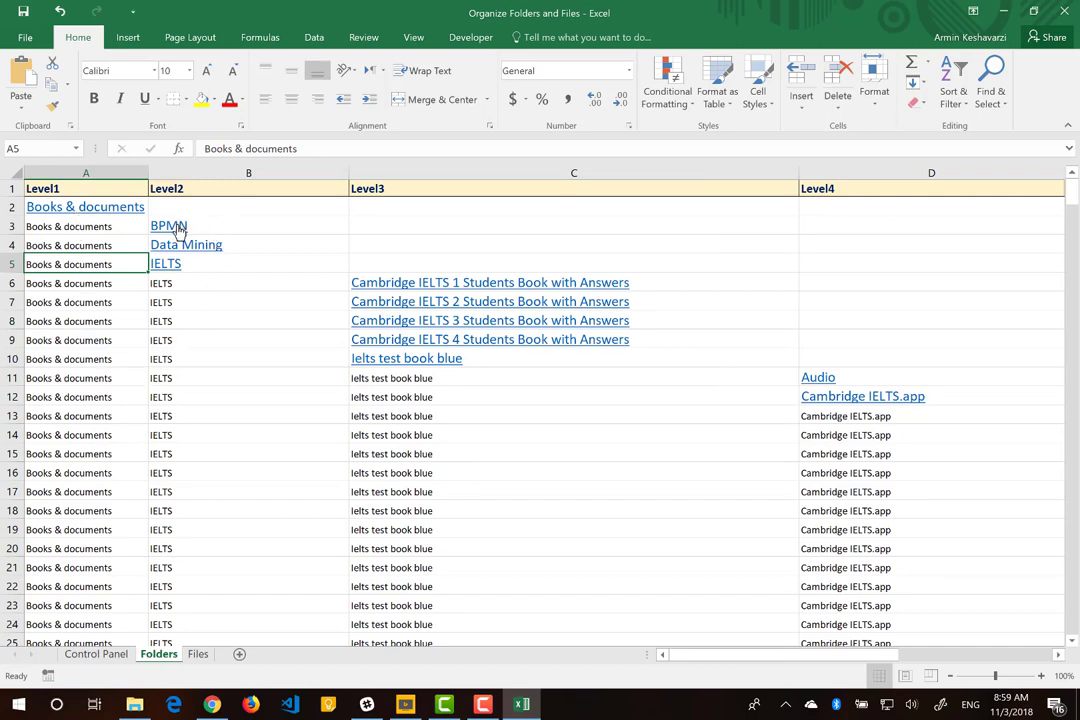
Scroll through the Folders sheet to review the Desktop folder tree hyperlinks.
scroll(320, 335, "down", 1)
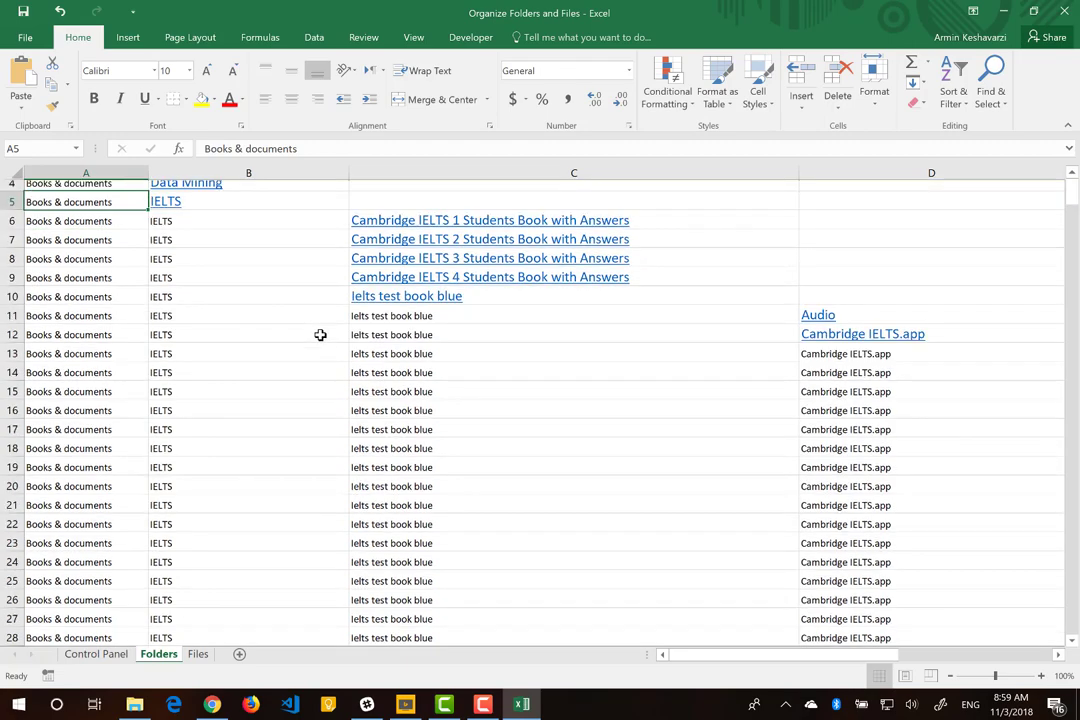
scroll(320, 335, "down", 5)
scroll(320, 335, "down", 7)
scroll(320, 335, "down", 6)
scroll(320, 335, "down", 6)
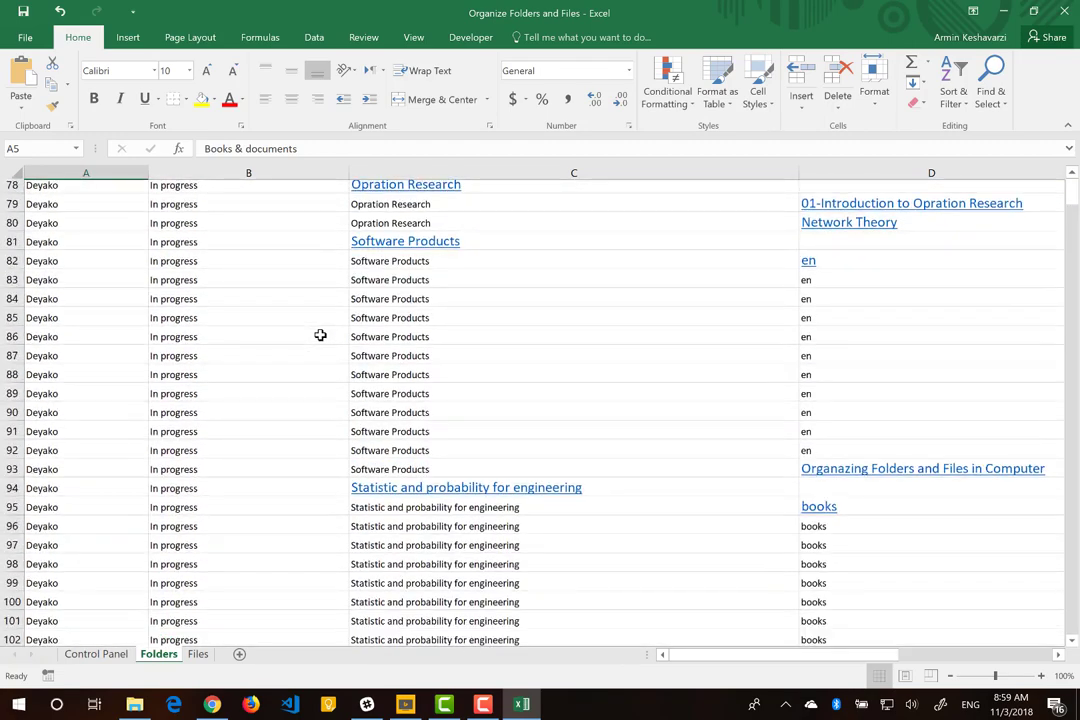
scroll(320, 335, "down", 4)
scroll(320, 335, "right", 2)
scroll(320, 335, "right", 1)
scroll(320, 335, "up", 2)
scroll(320, 335, "right", 1)
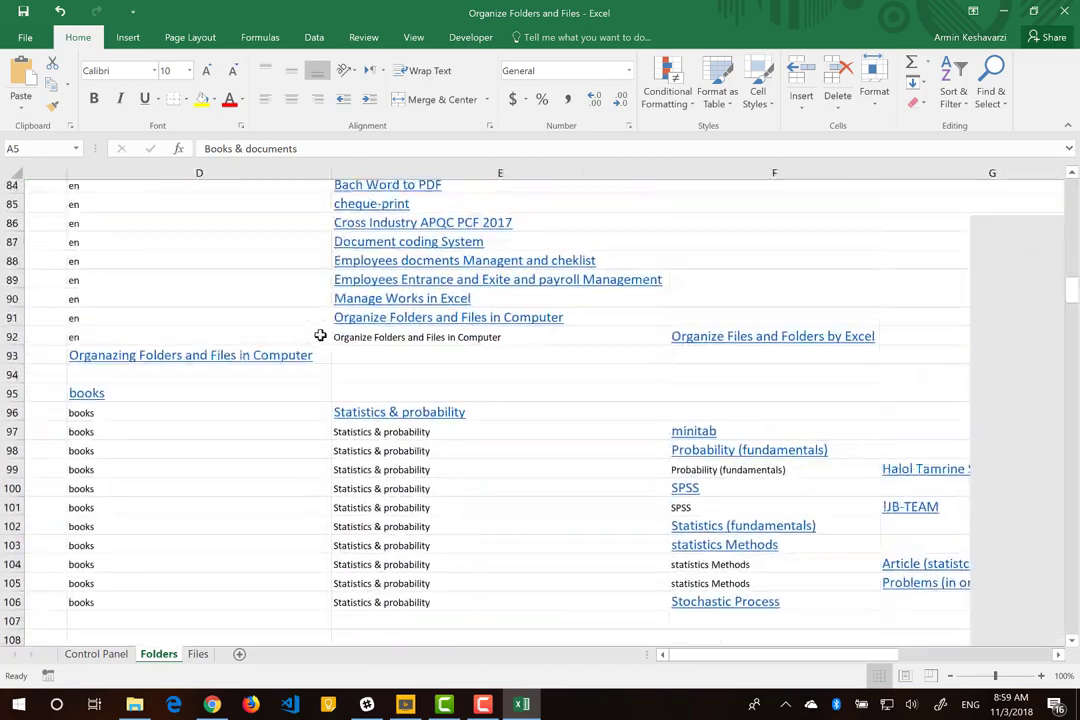
scroll(320, 335, "right", 1)
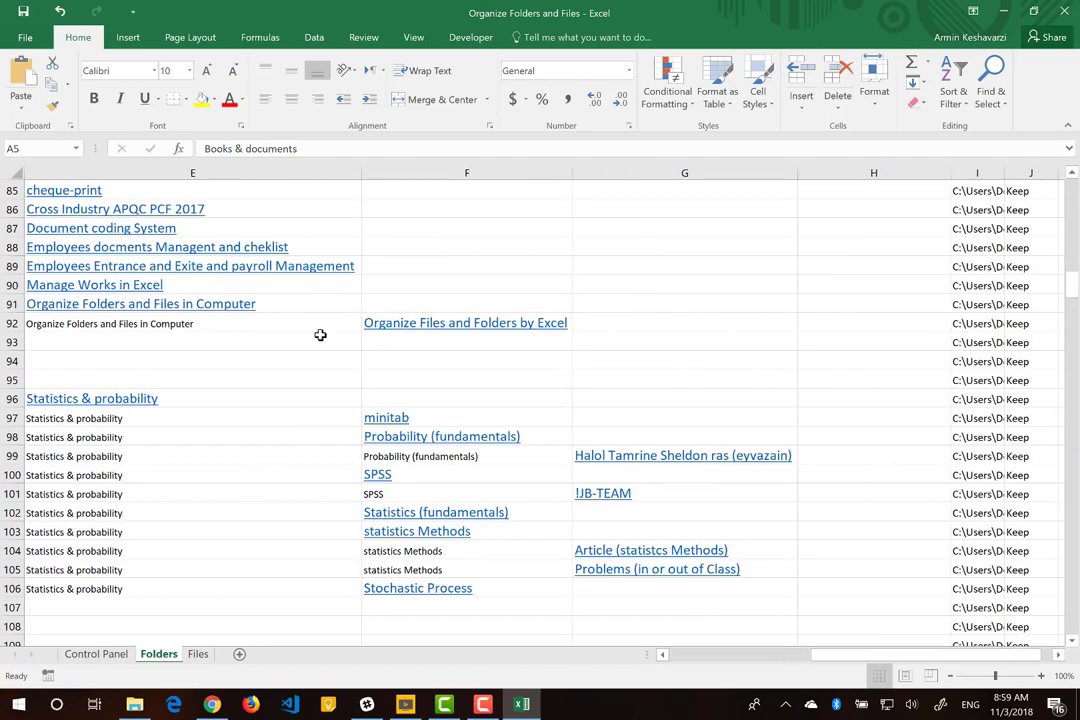
scroll(320, 335, "down", 5)
scroll(320, 335, "left", 1)
scroll(320, 335, "down", 3)
scroll(320, 335, "left", 1)
scroll(320, 335, "down", 1)
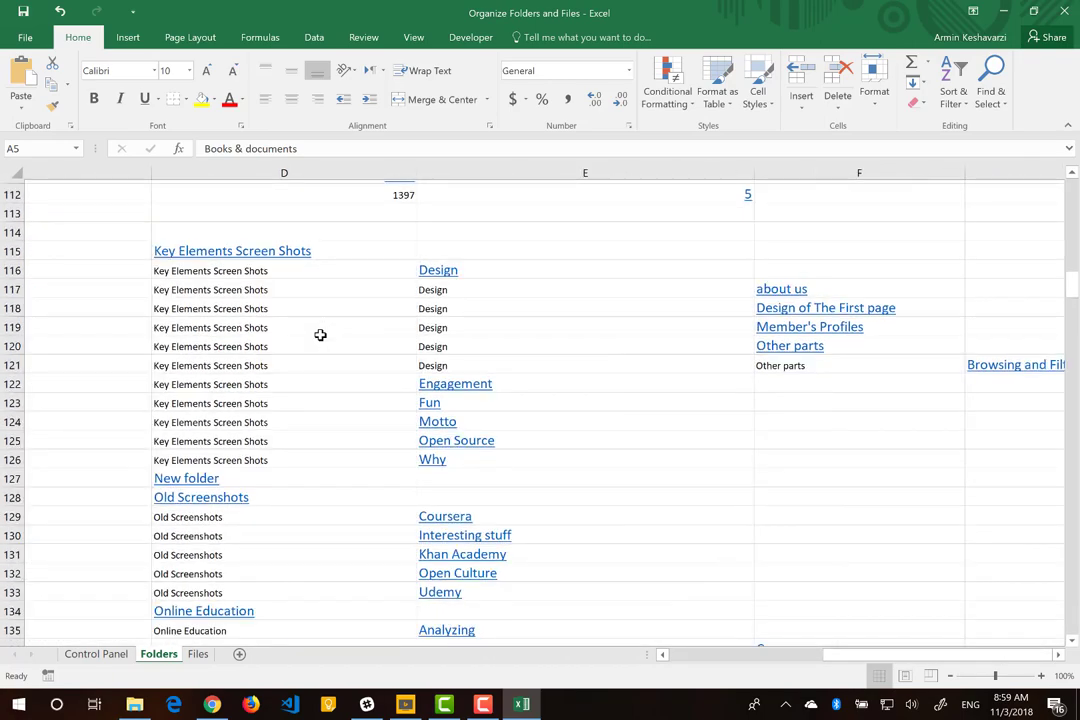
scroll(320, 335, "left", 1)
scroll(320, 335, "left", 1)
scroll(320, 335, "left", 2)
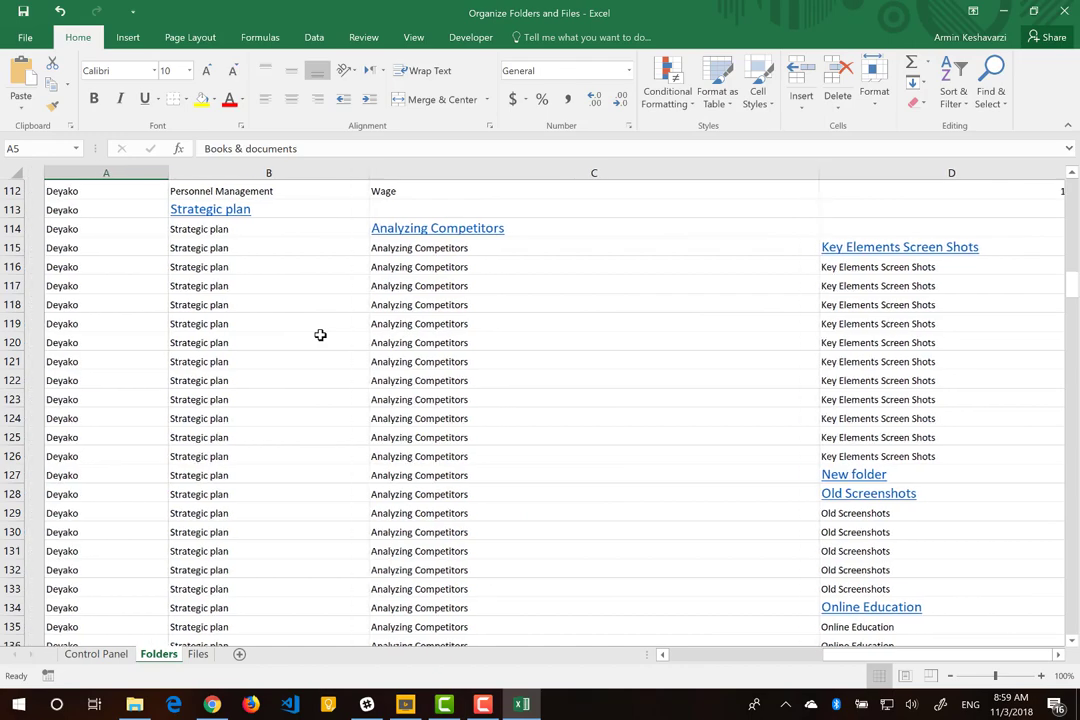
scroll(320, 335, "up", 10)
scroll(320, 335, "up", 15)
scroll(320, 335, "up", 4)
scroll(320, 335, "up", 8)
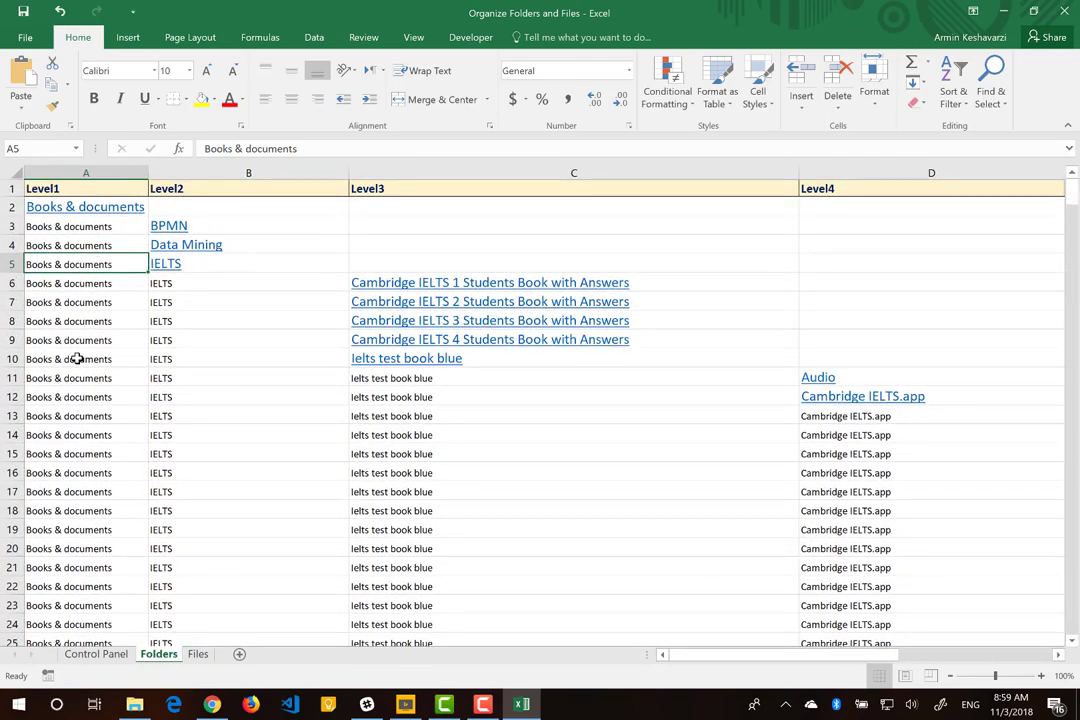
Open the Books & documents folder from its hyperlink, then close its window.
left_click(71, 211)
left_click(71, 211)
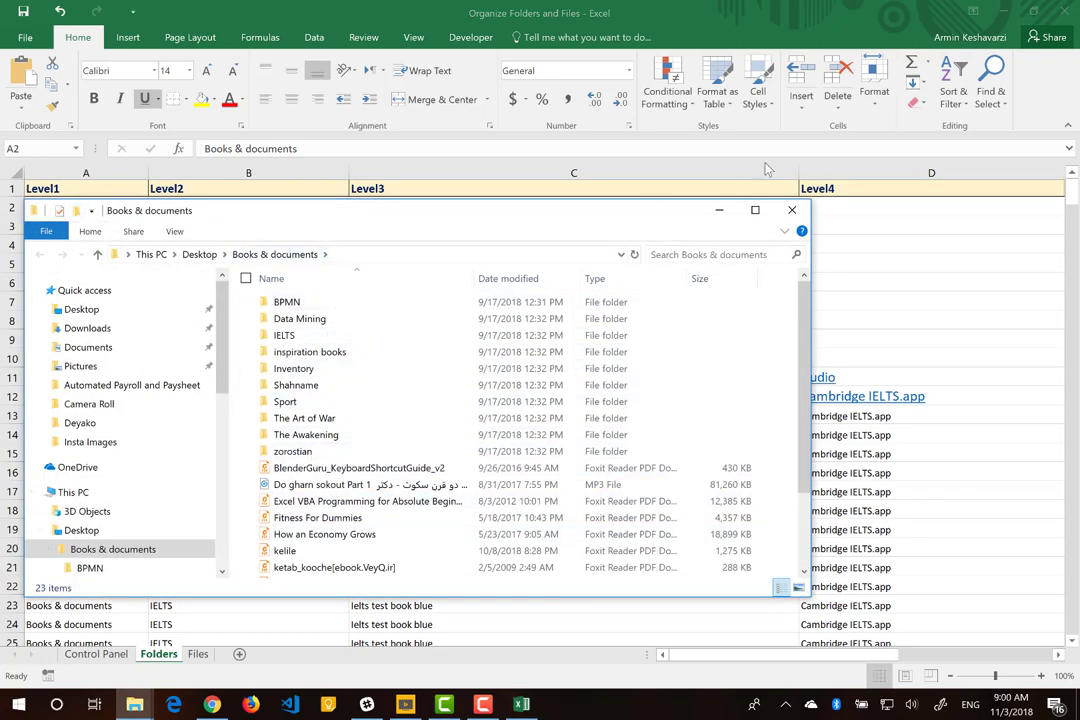
left_click(791, 211)
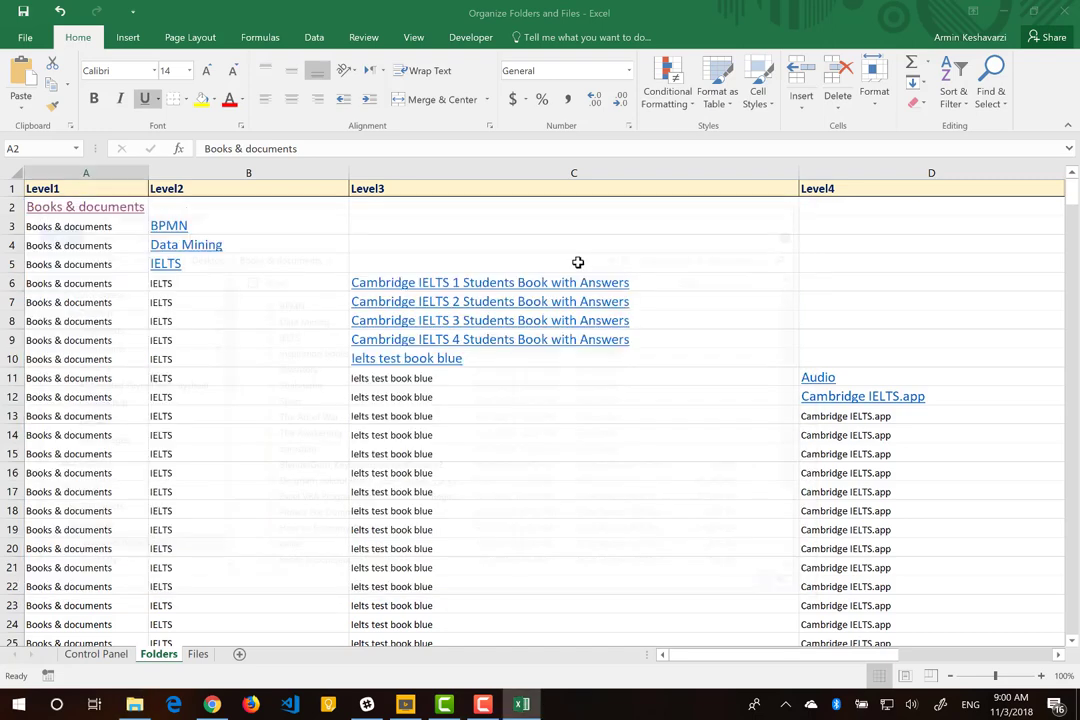
Open and close the BPMN folder link, then narrow the Level3 column.
left_click(81, 226)
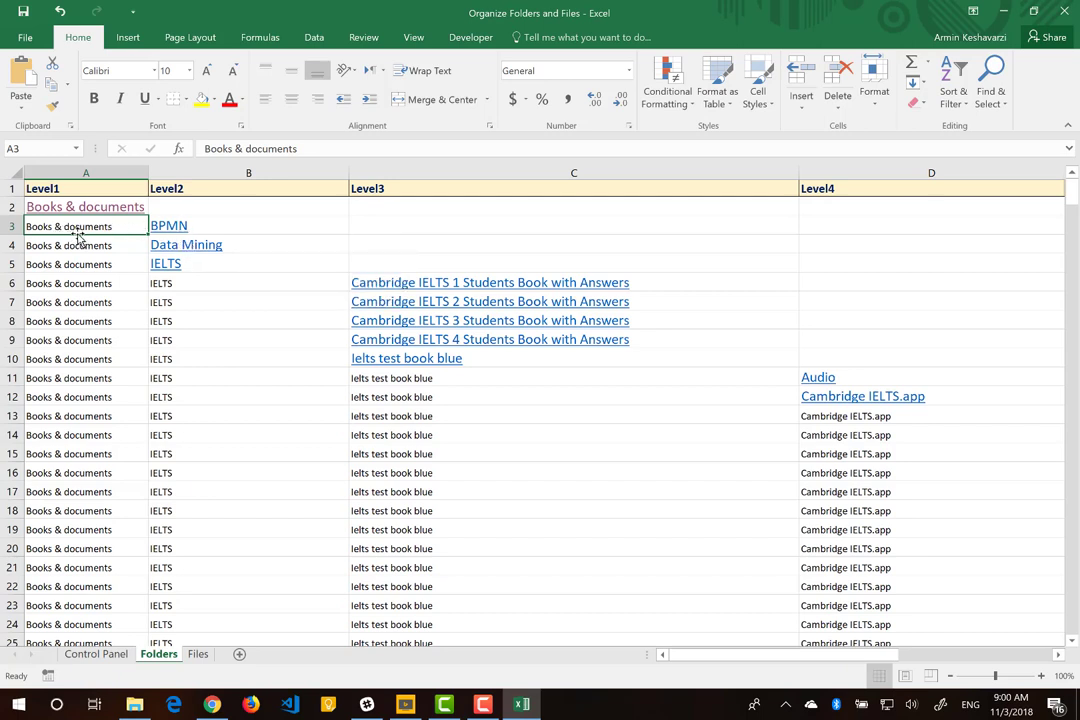
left_click(165, 232)
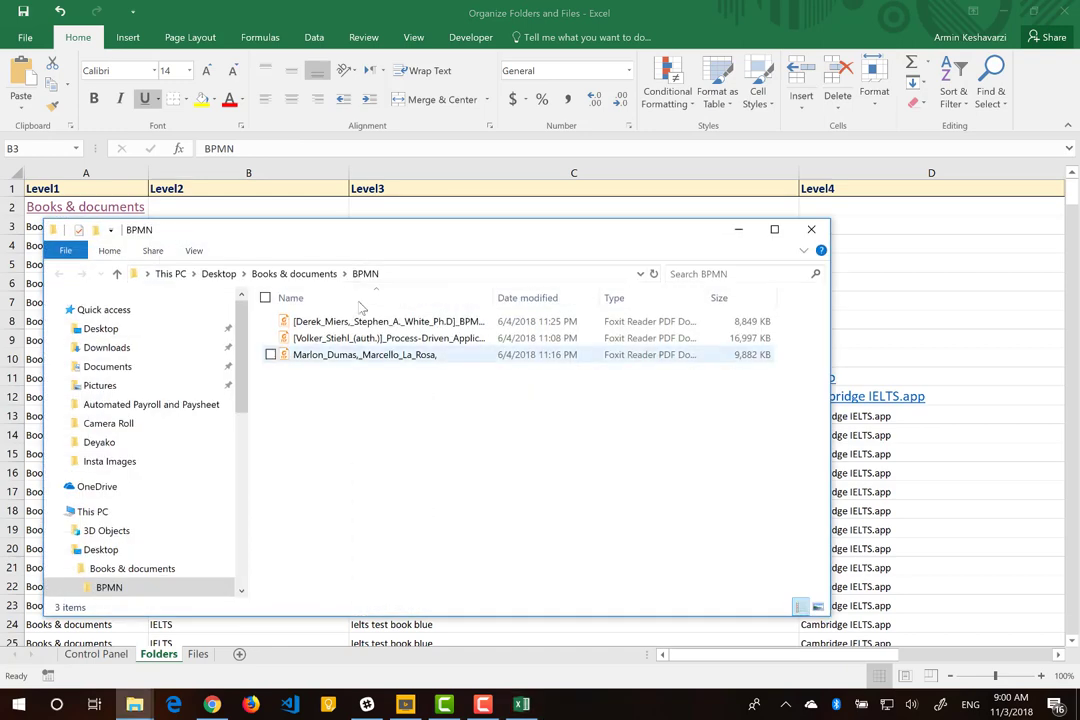
left_click(813, 230)
left_click_drag(799, 172, 625, 205)
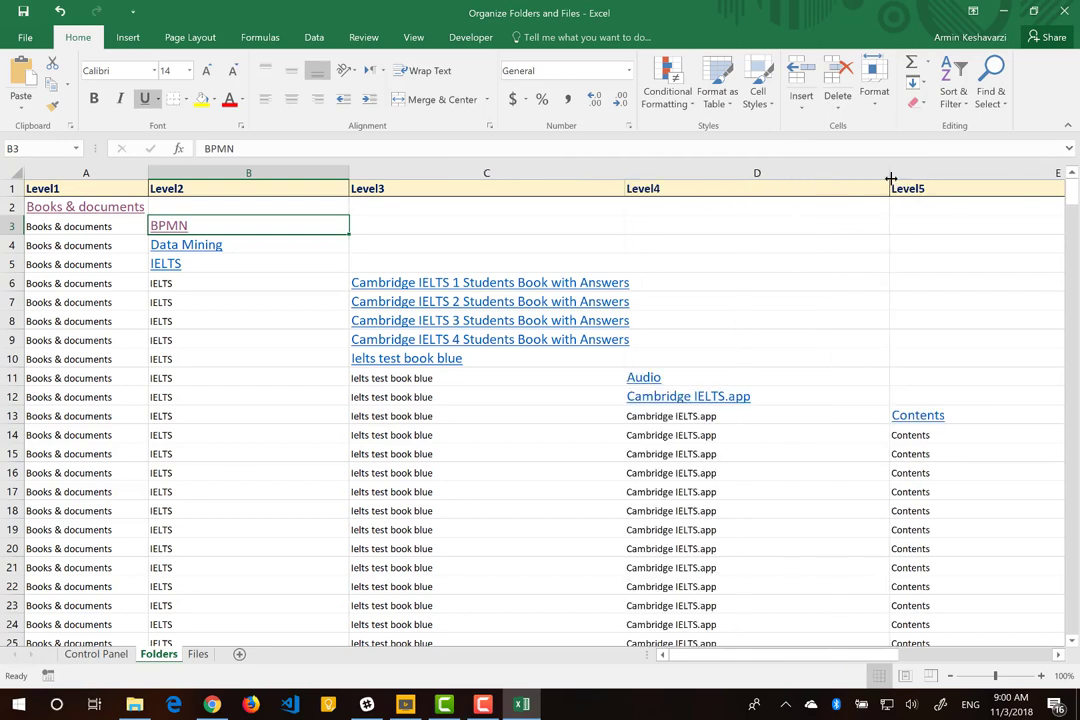
Narrow the Level4 and Level5 columns (D and E).
left_click_drag(891, 174, 790, 195)
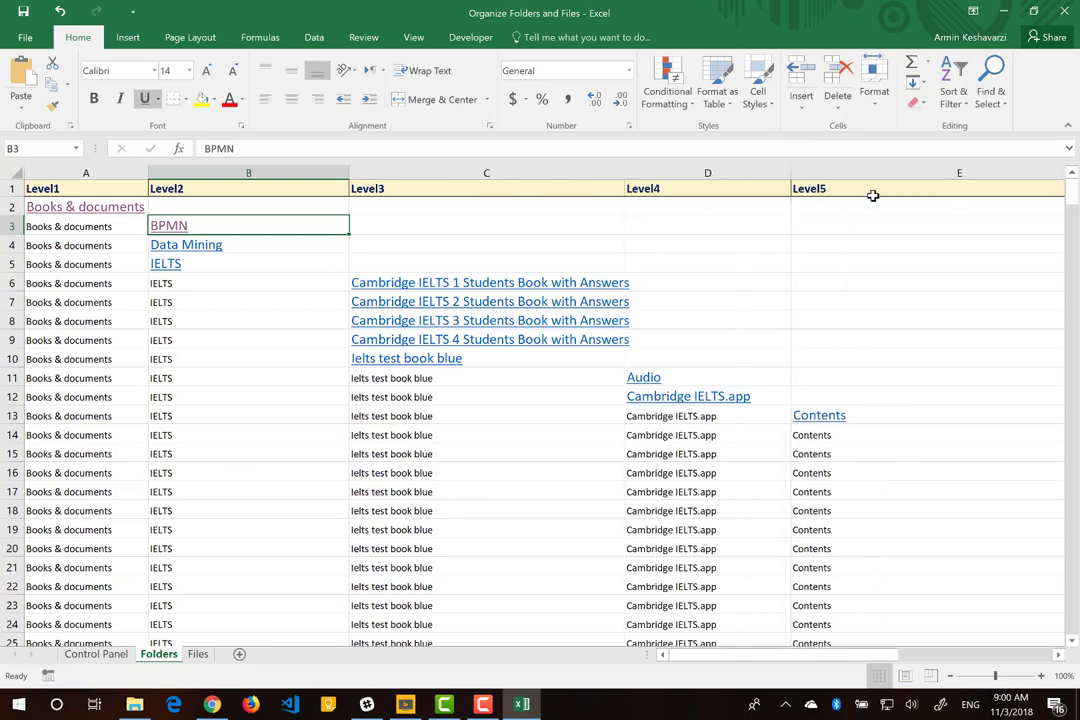
scroll(926, 195, "right", 1)
scroll(926, 195, "right", 1)
scroll(926, 195, "right", 1)
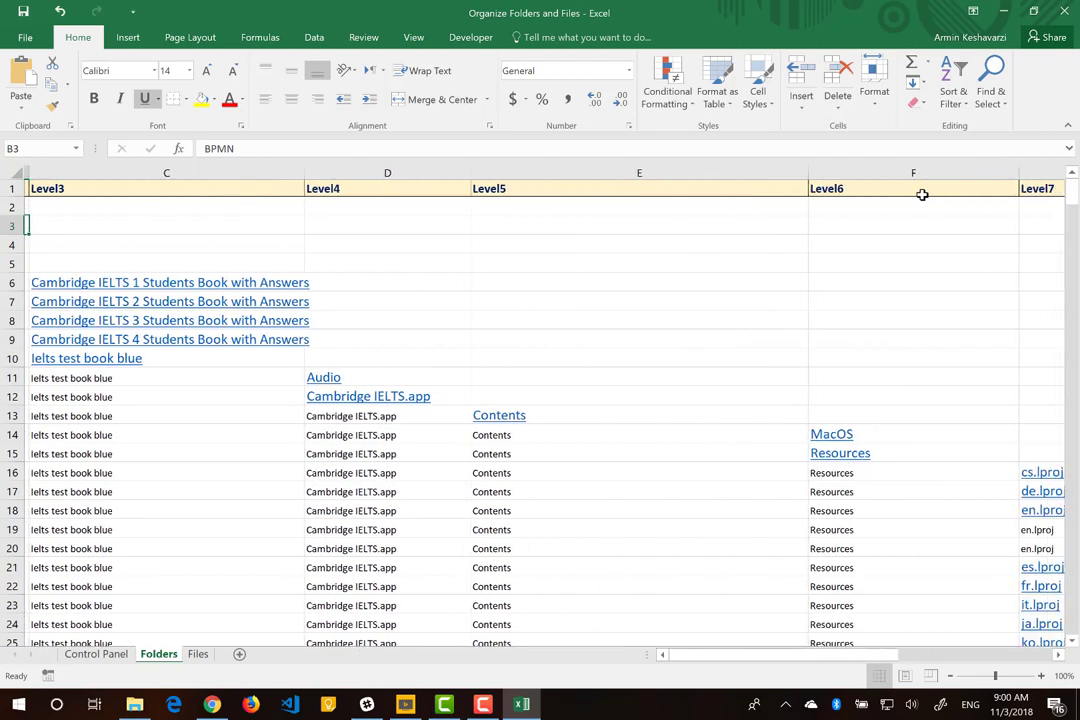
left_click_drag(801, 174, 687, 197)
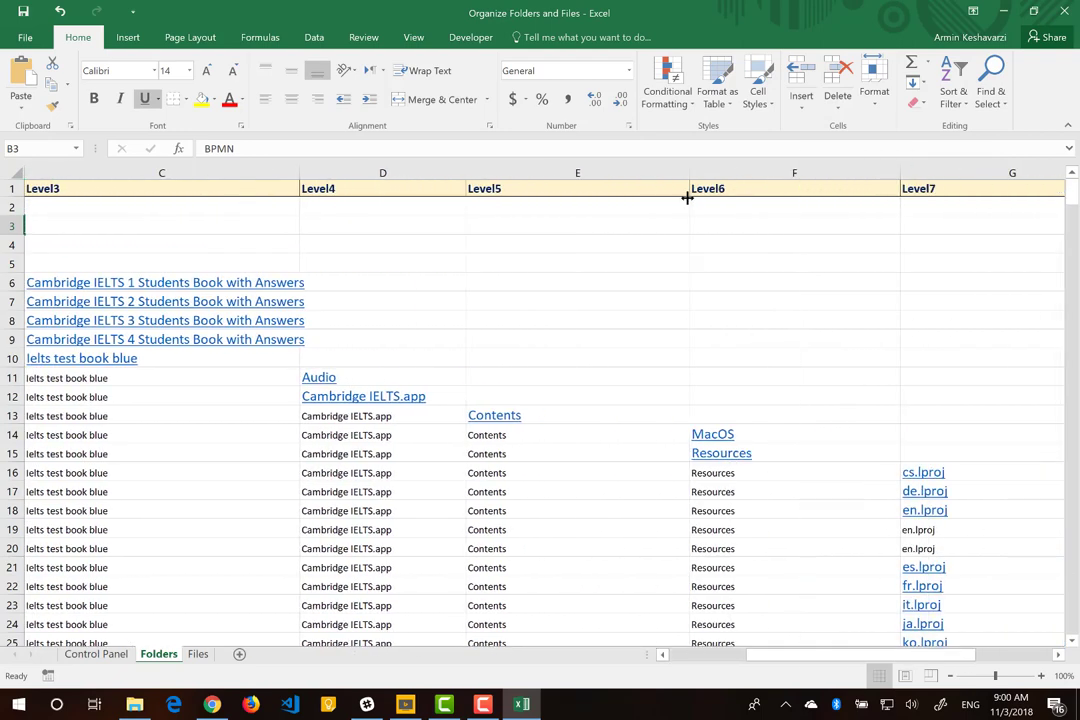
scroll(687, 197, "right", 1)
scroll(687, 197, "right", 1)
scroll(687, 197, "right", 1)
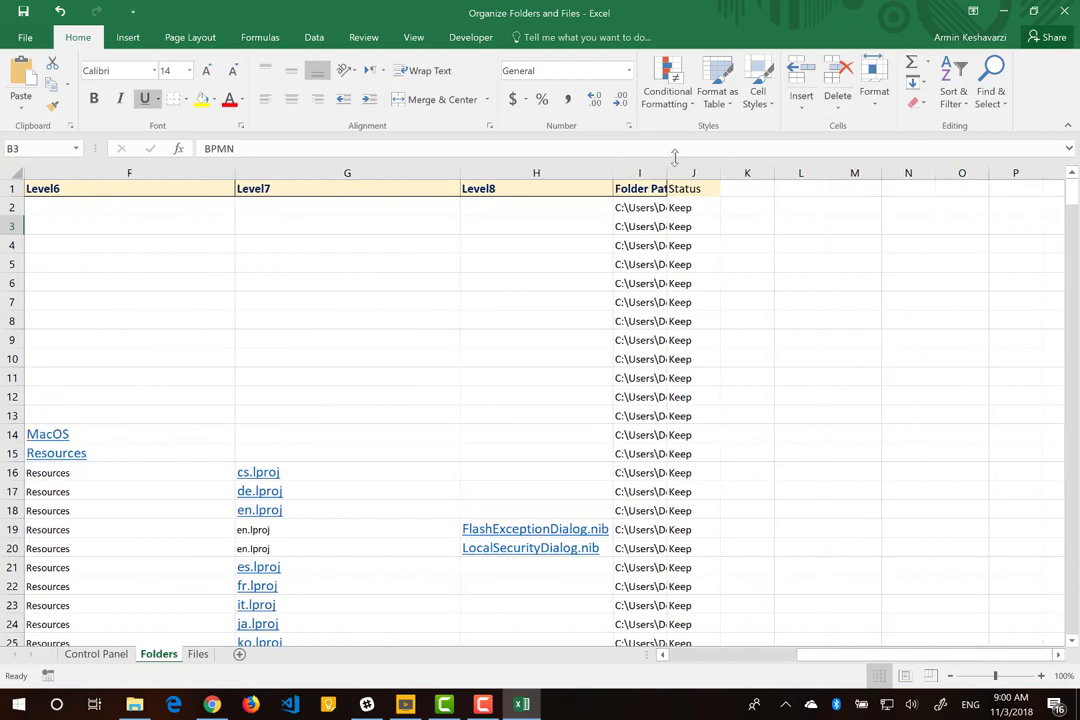
AutoFit the Folder Path column to show full paths, then make it slightly narrower.
double_click(667, 168)
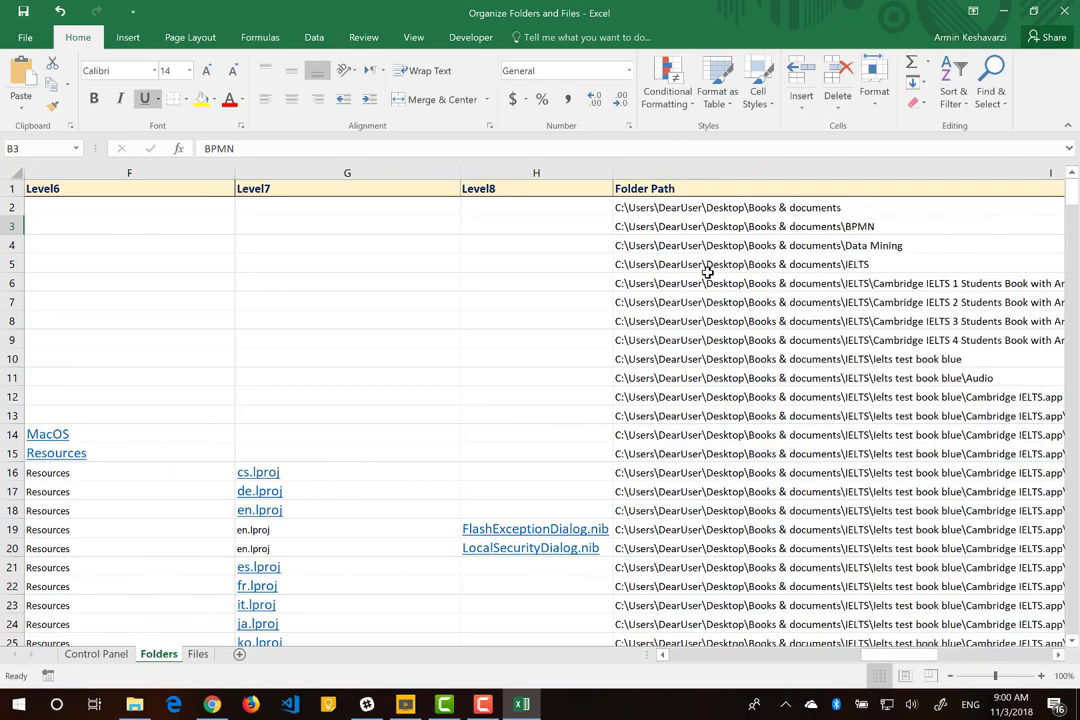
scroll(707, 273, "right", 1)
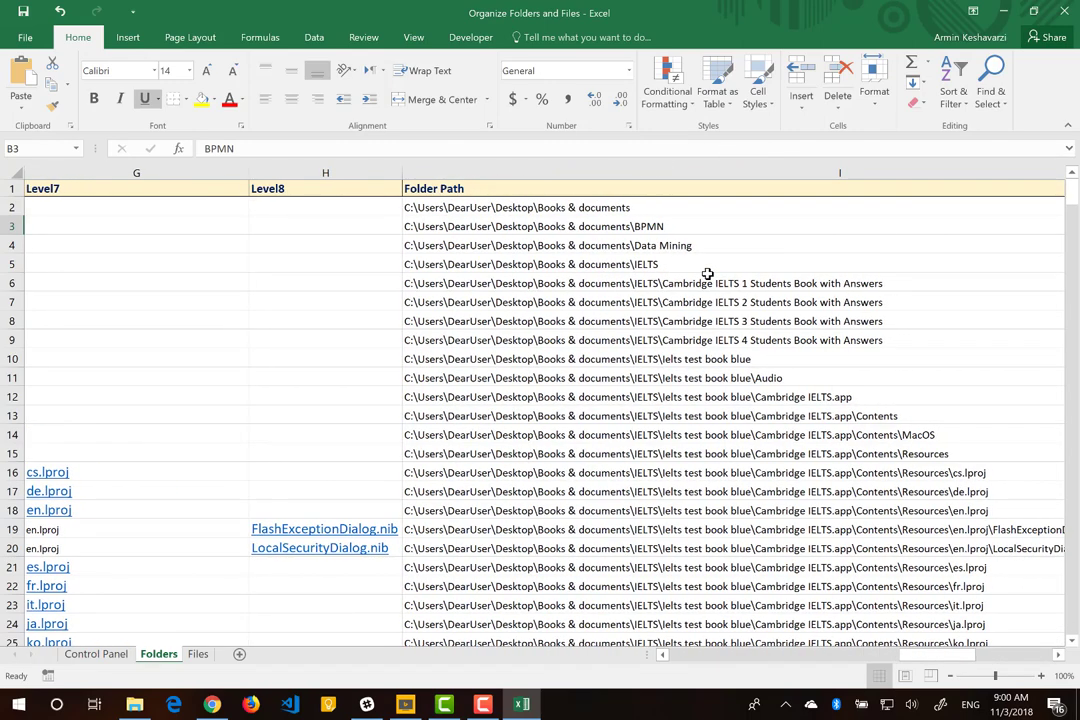
scroll(707, 273, "down", 3)
scroll(707, 273, "down", 4)
scroll(707, 273, "down", 4)
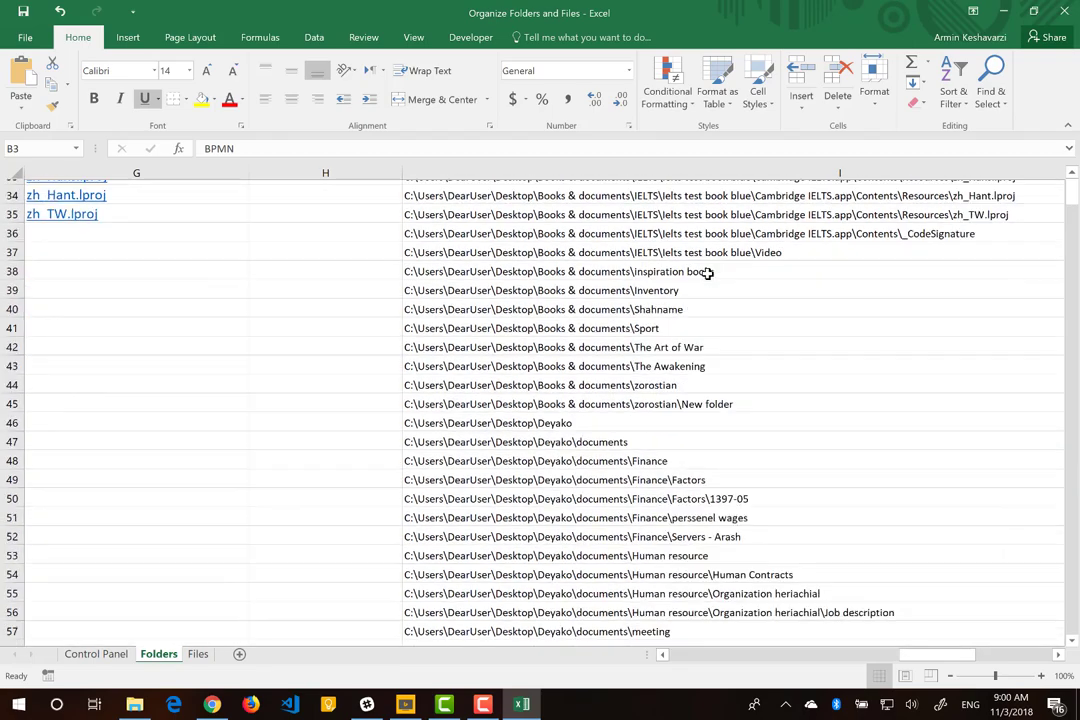
scroll(707, 273, "down", 1)
scroll(707, 273, "up", 5)
scroll(707, 273, "up", 6)
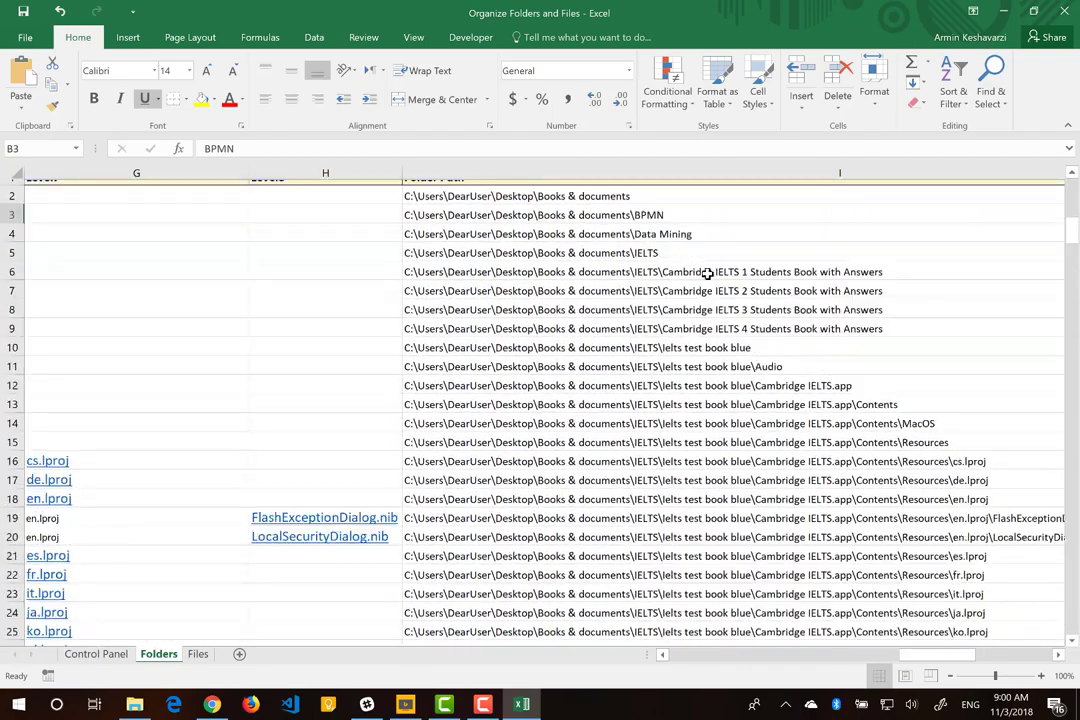
scroll(760, 280, "up", 1)
scroll(808, 294, "right", 1)
scroll(808, 294, "right", 1)
scroll(808, 294, "right", 1)
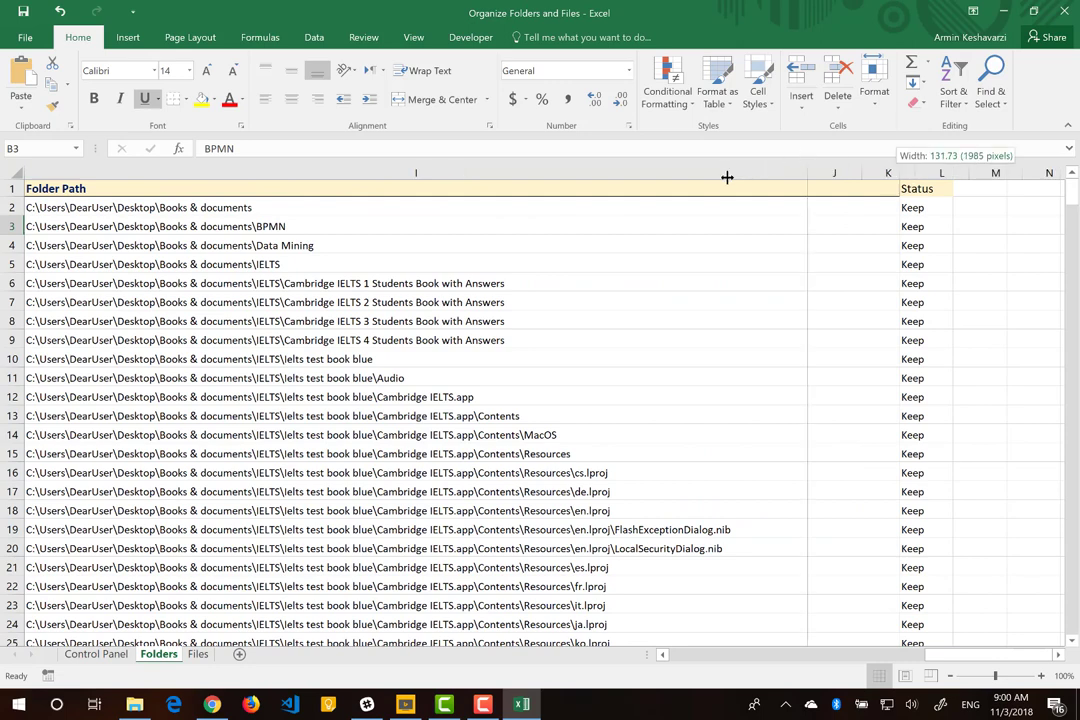
left_click_drag(896, 170, 730, 172)
left_click(767, 206)
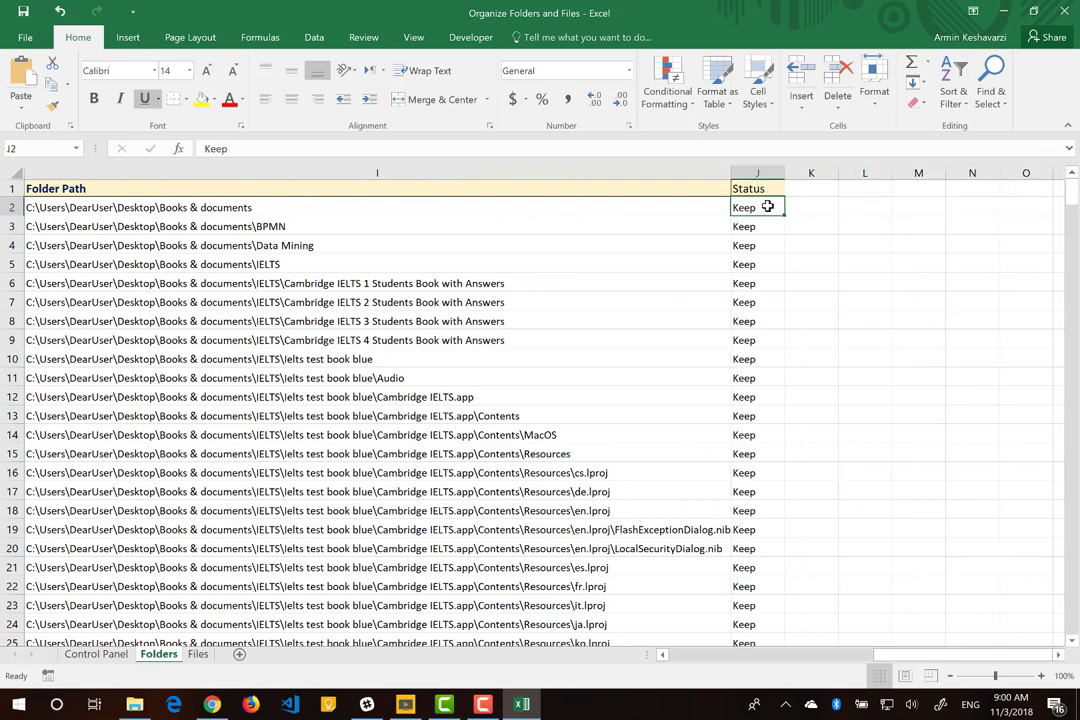
left_click(762, 221)
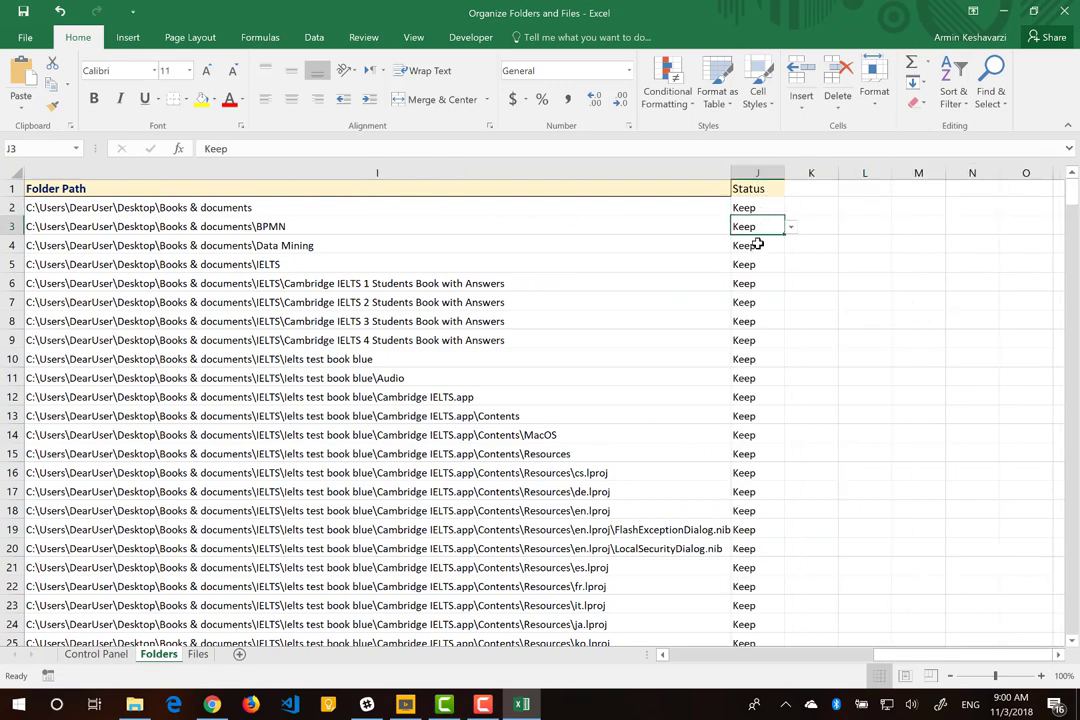
left_click(760, 206)
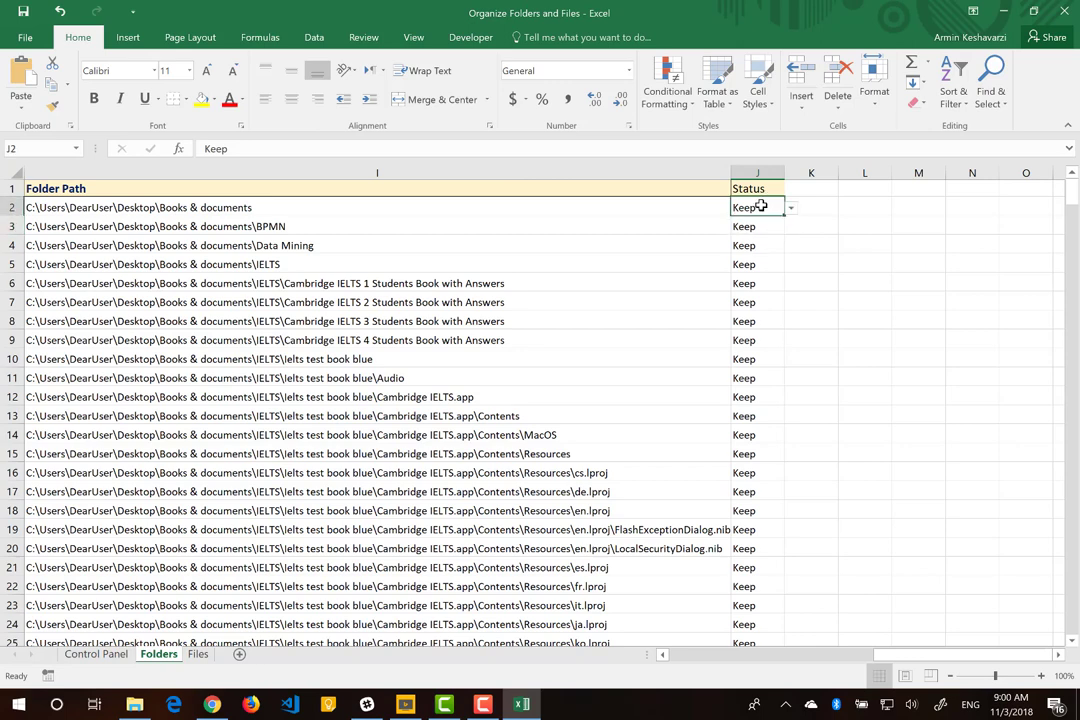
left_click(790, 210)
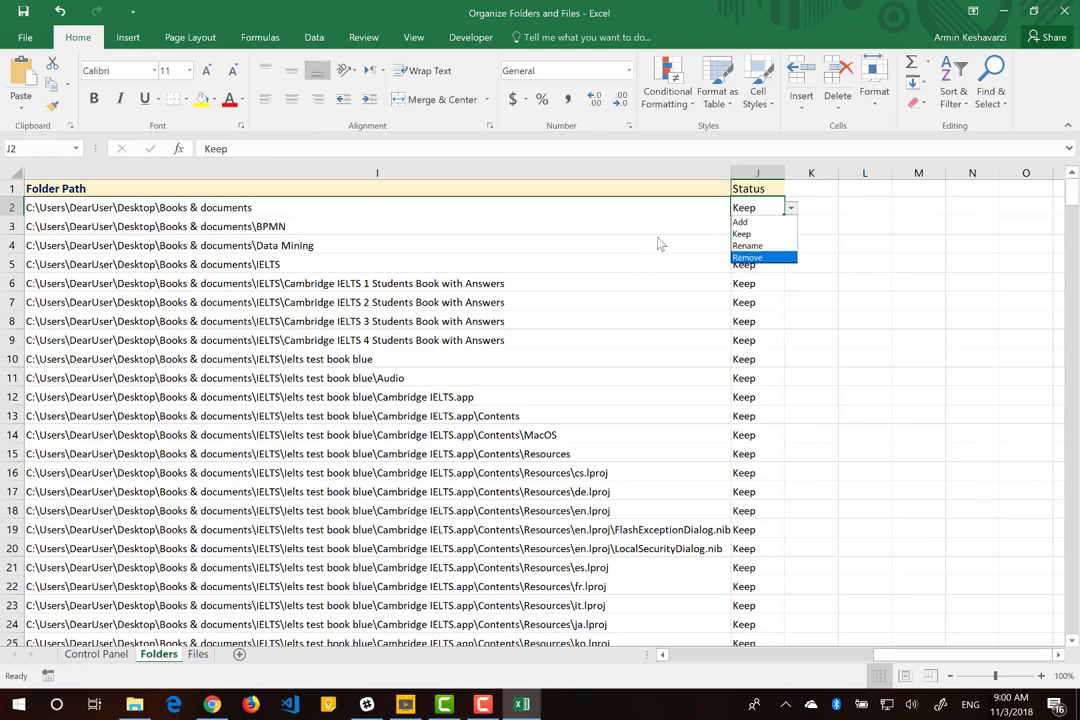
scroll(660, 220, "left", 10)
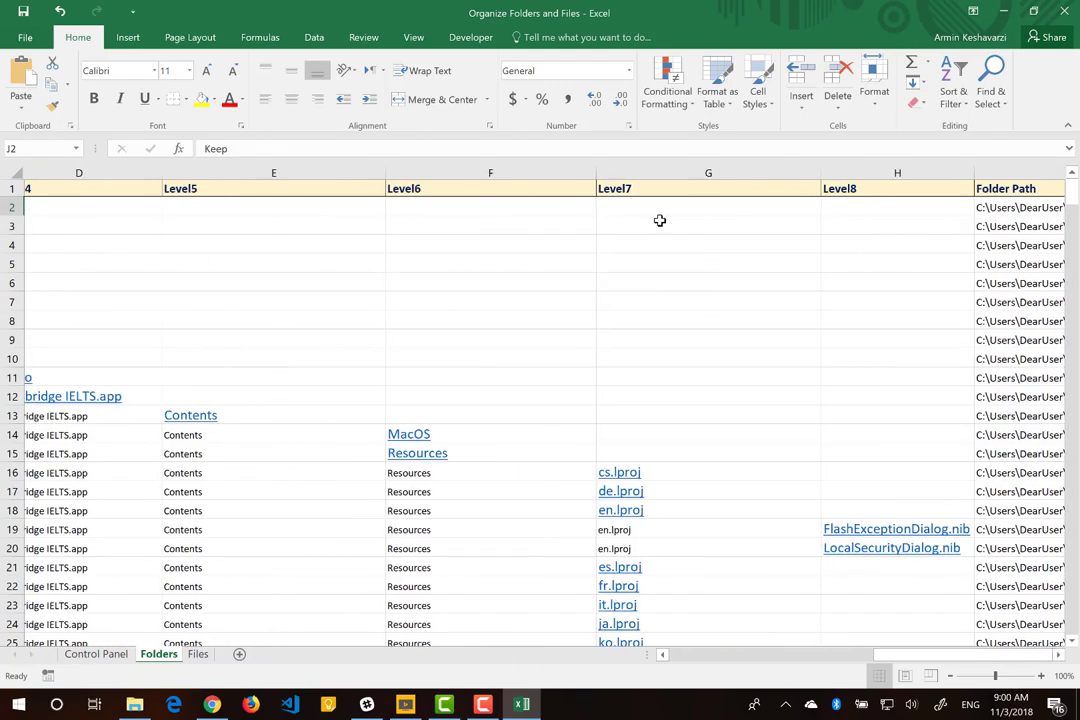
scroll(660, 220, "left", 2)
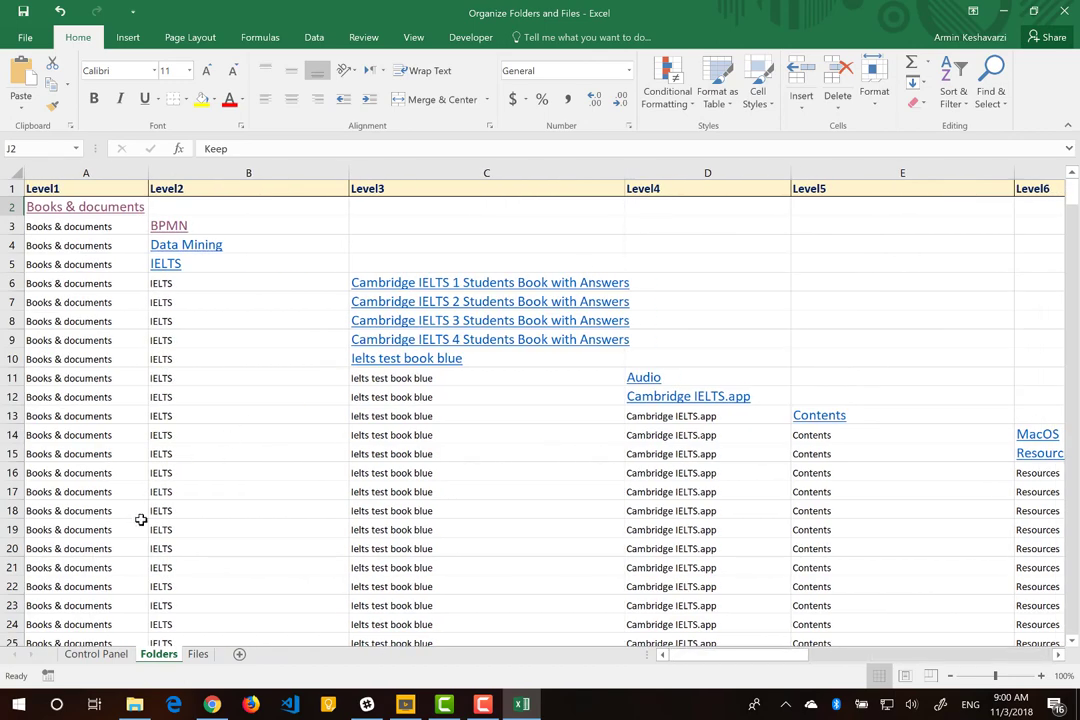
Relabel the red buttons 'پاک کردن نقشه فولدرها' and 'پاک کردن نقشه فایل ها' on Control Panel.
left_click(96, 654)
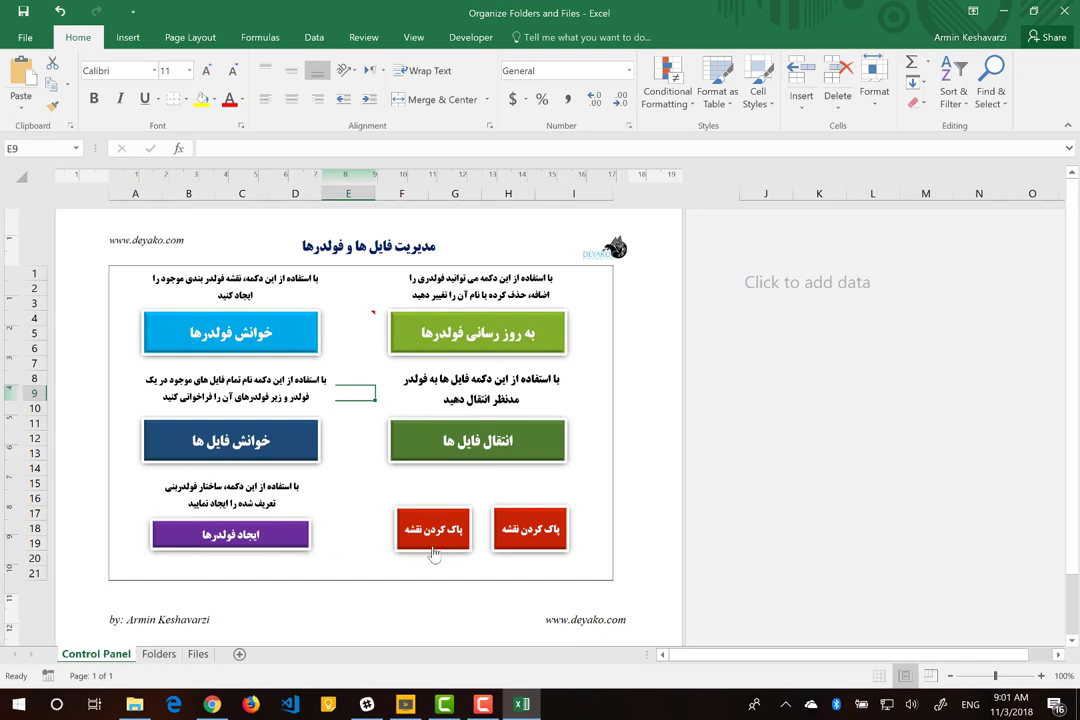
left_click(433, 540, "ctrl")
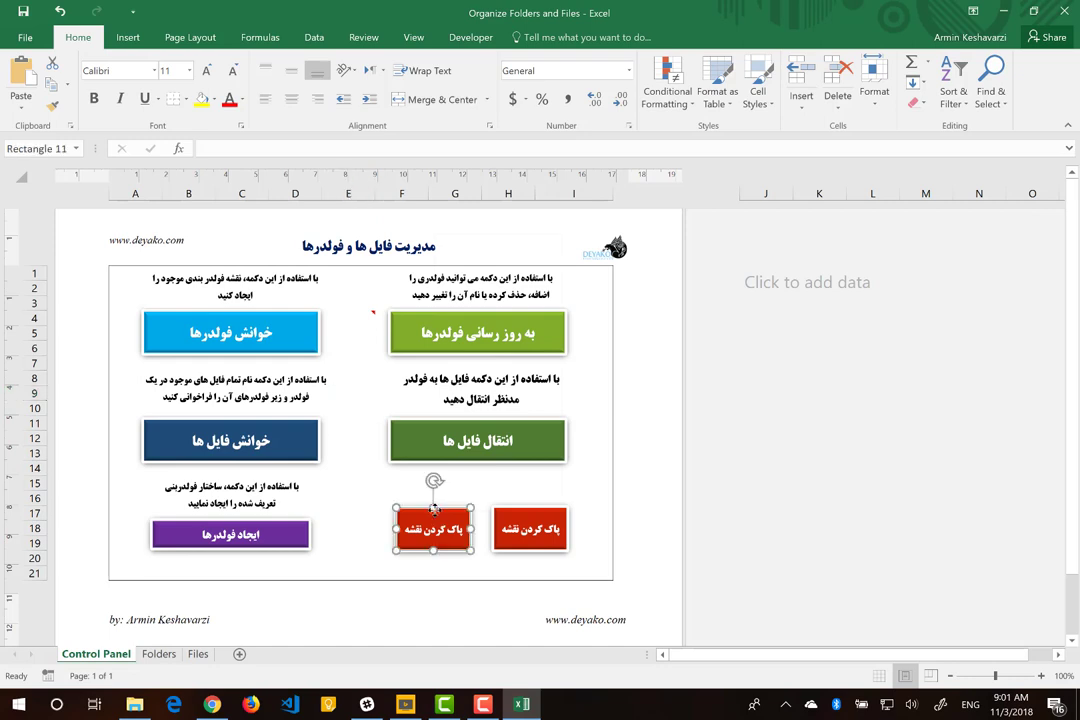
left_click_drag(434, 511, 434, 499)
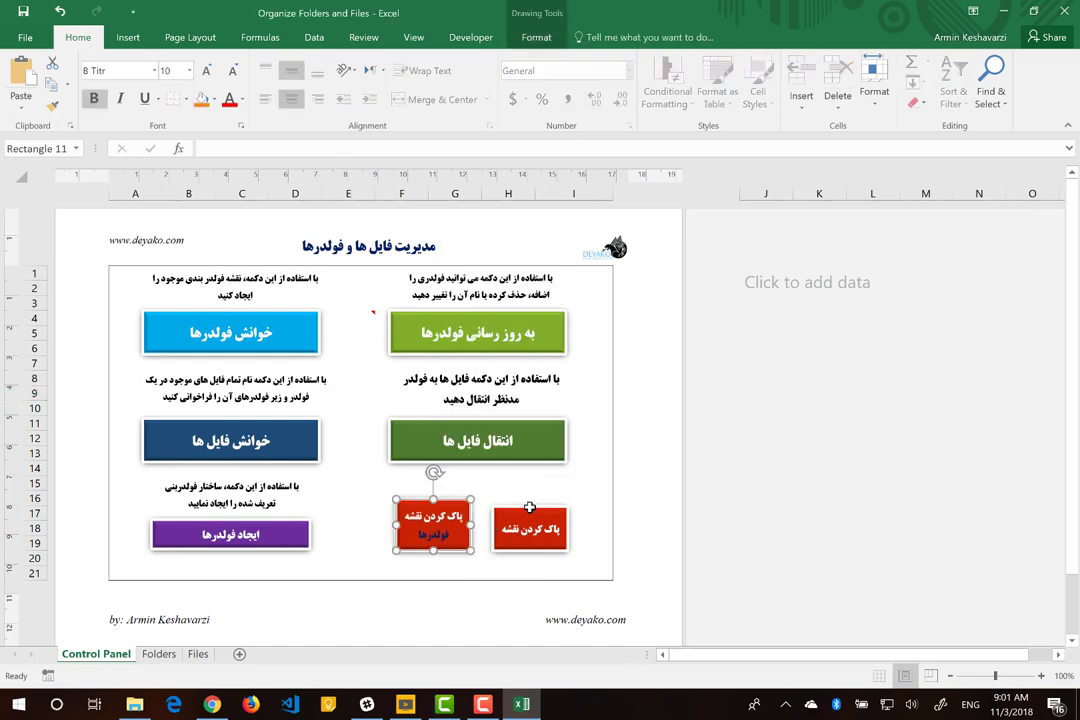
right_click(530, 508)
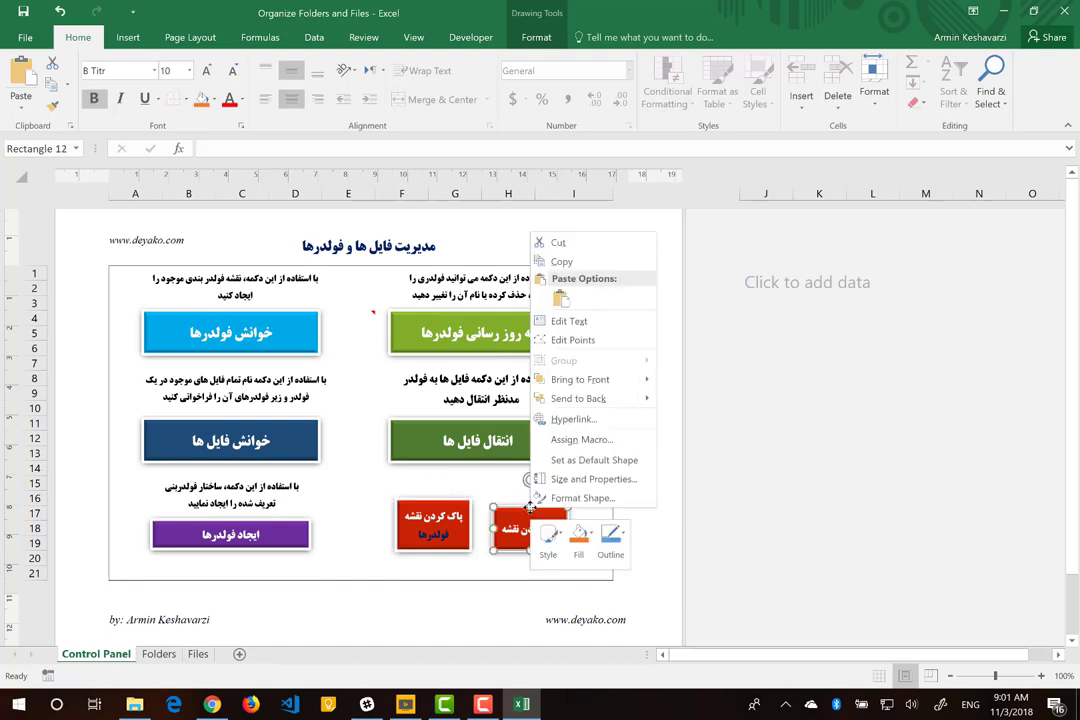
key("Escape")
left_click_drag(530, 502, 530, 500)
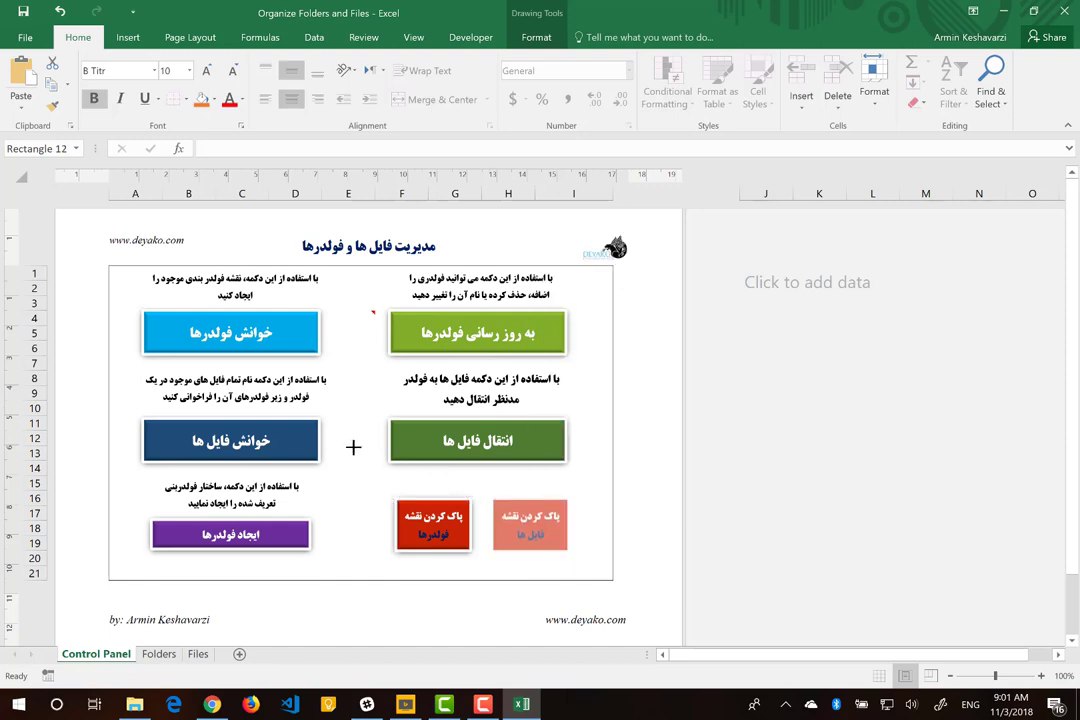
left_click(368, 512)
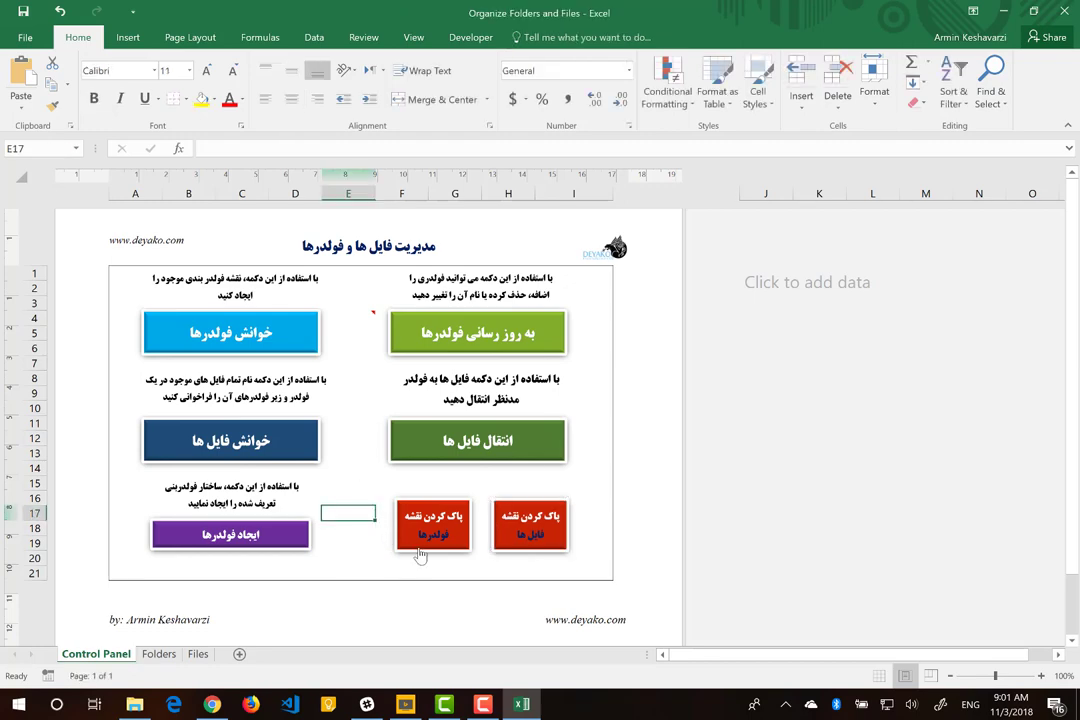
Clear the folder map with the red button, acknowledge Done!, and confirm Folders is empty.
left_click(159, 654)
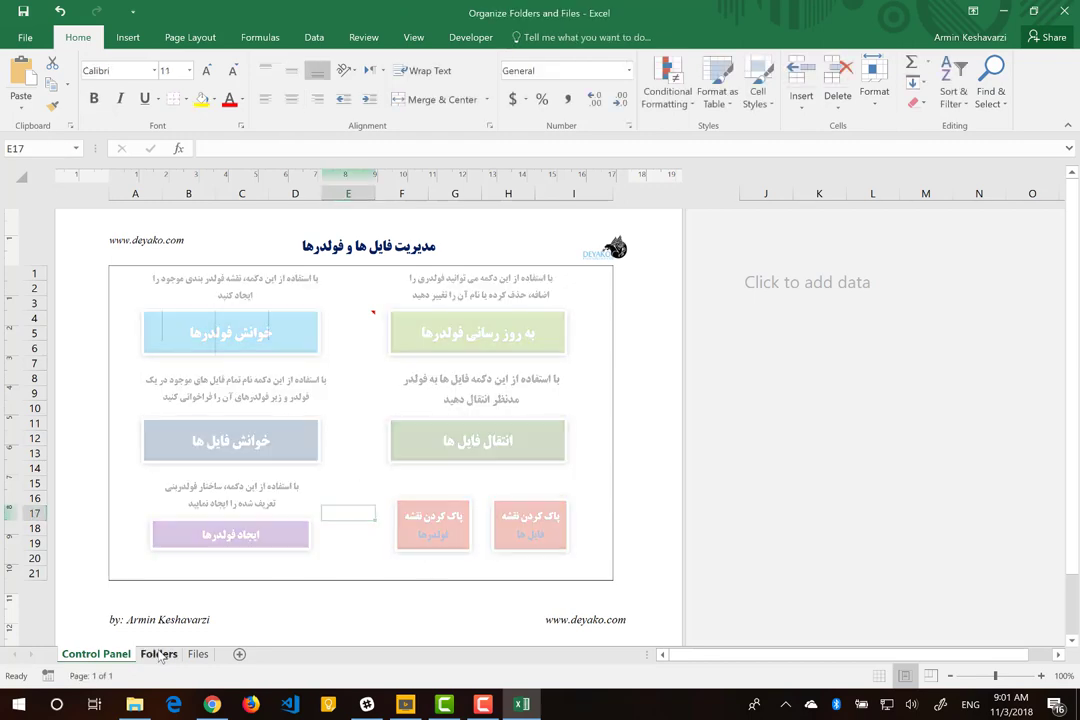
left_click(96, 654)
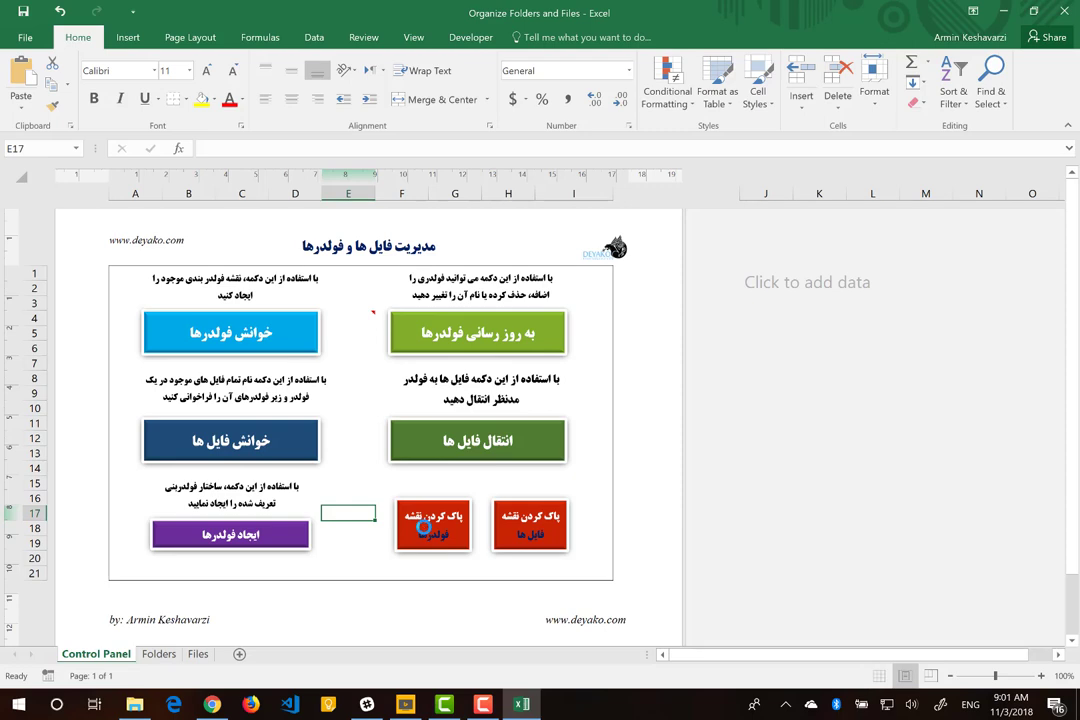
left_click(418, 530)
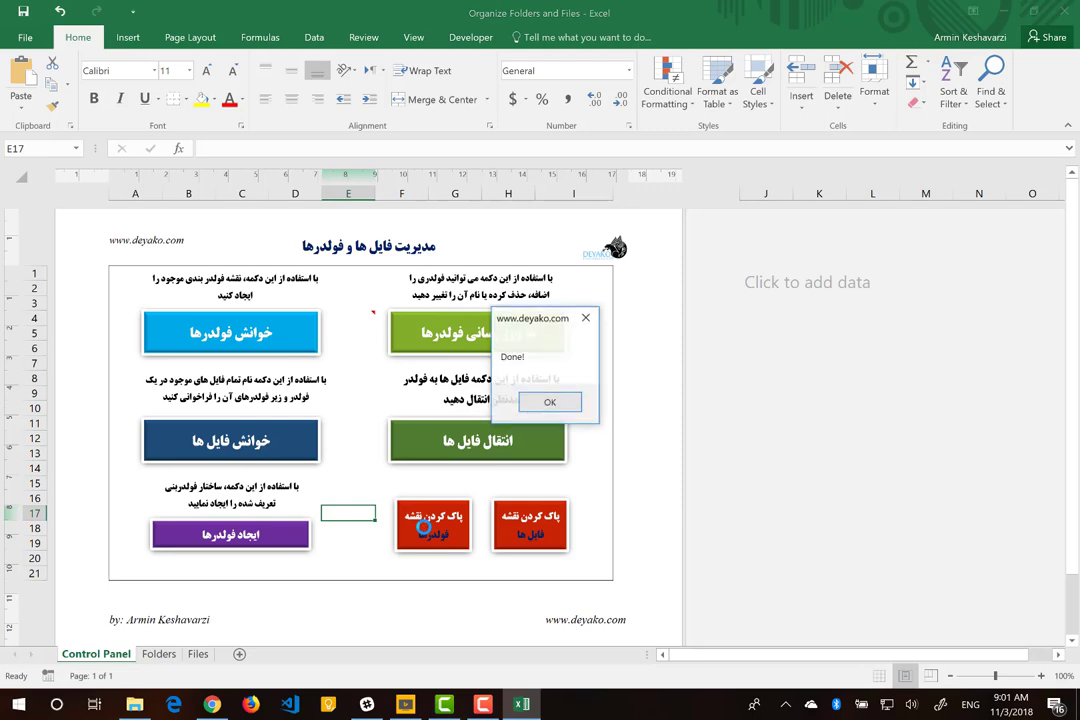
left_click(548, 401)
left_click(160, 654)
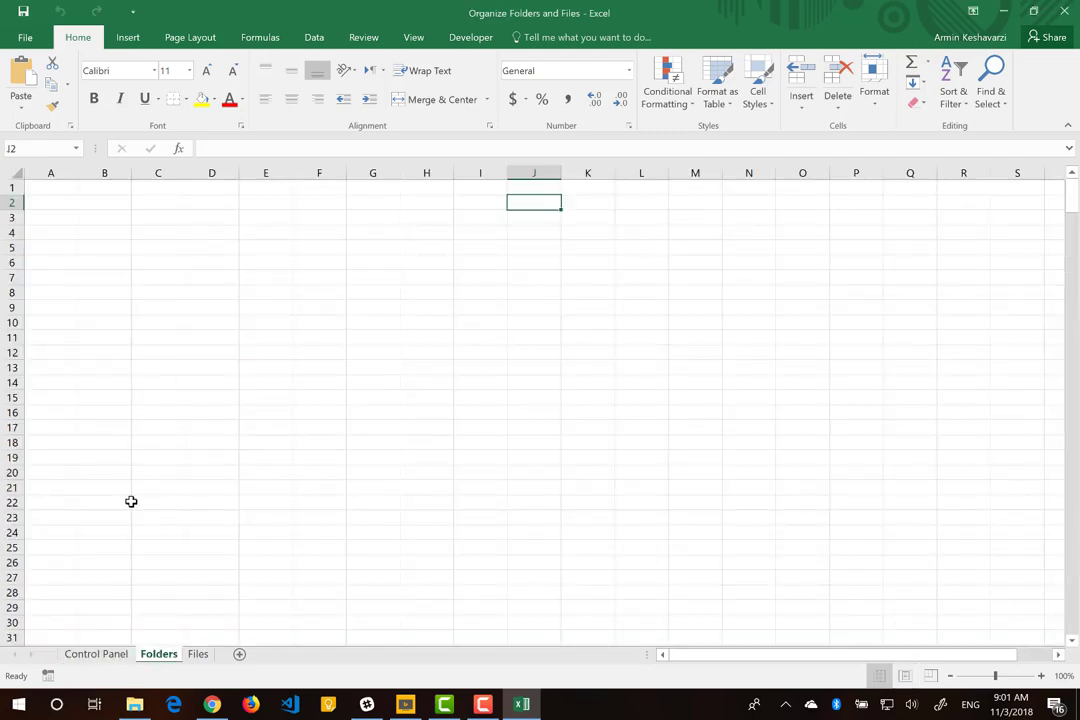
left_click(96, 654)
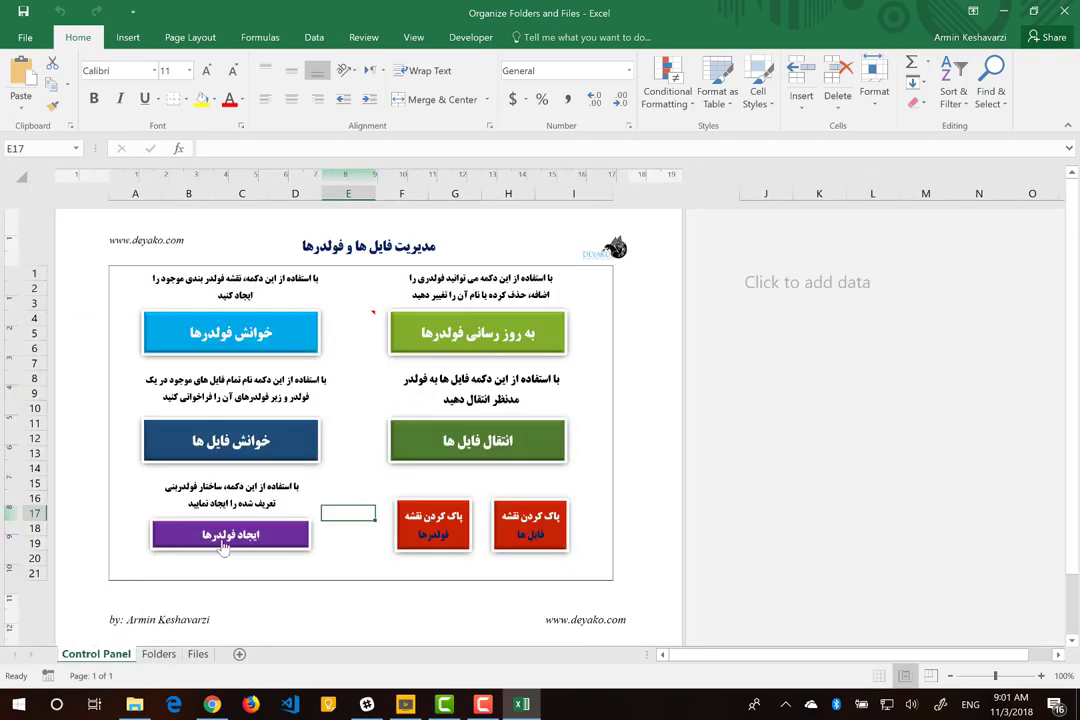
On the Folders sheet, enter Level1 in A1 and Book, Multimedia, Work in A2:A4.
left_click(152, 656)
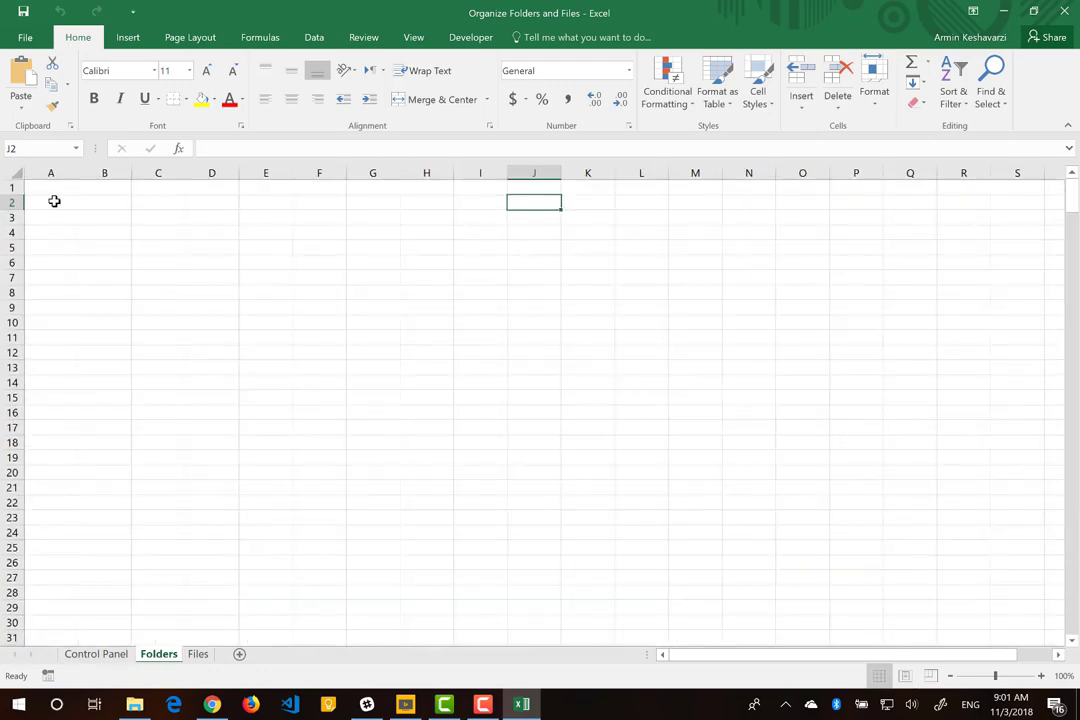
left_click(56, 192)
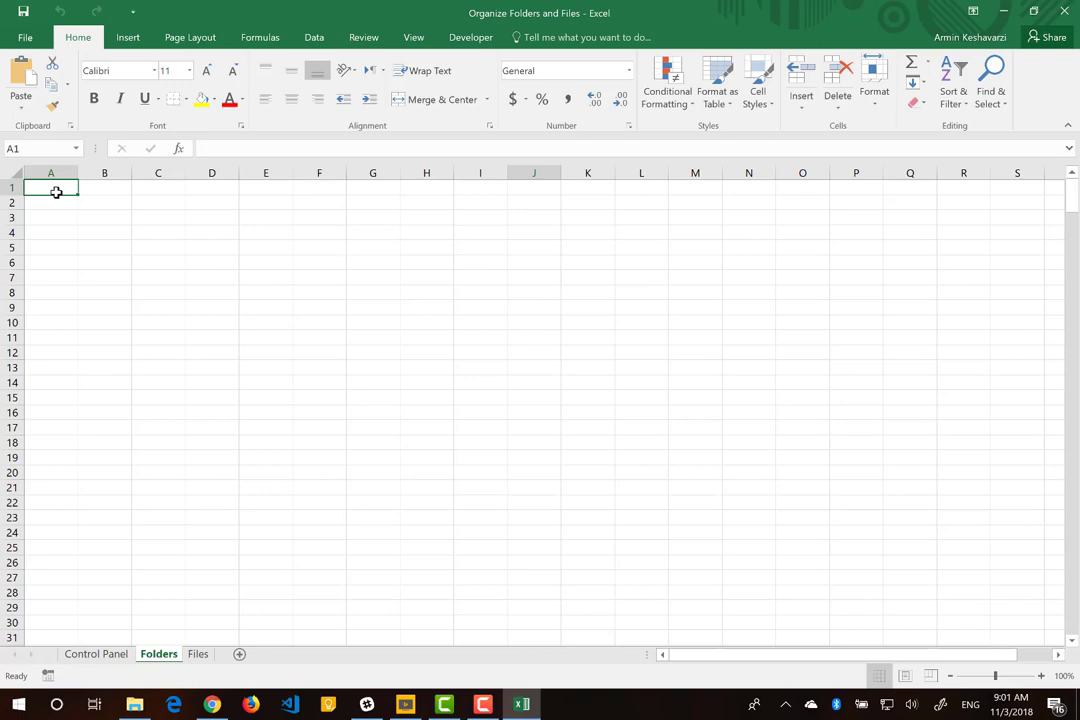
type("Level1")
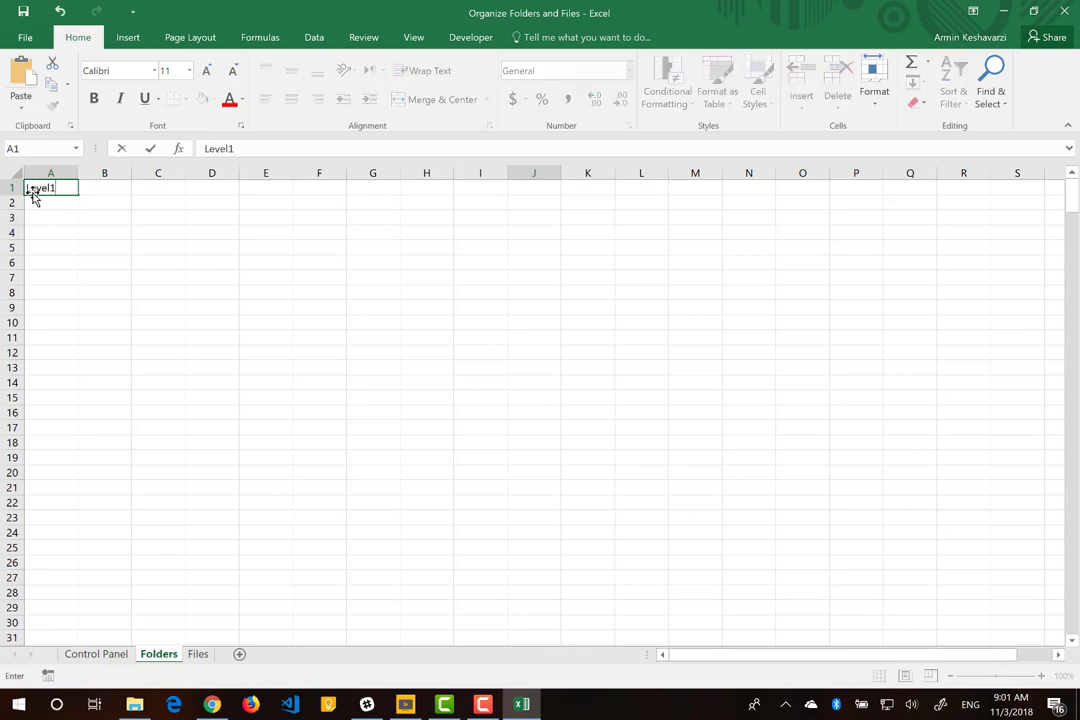
key("Return")
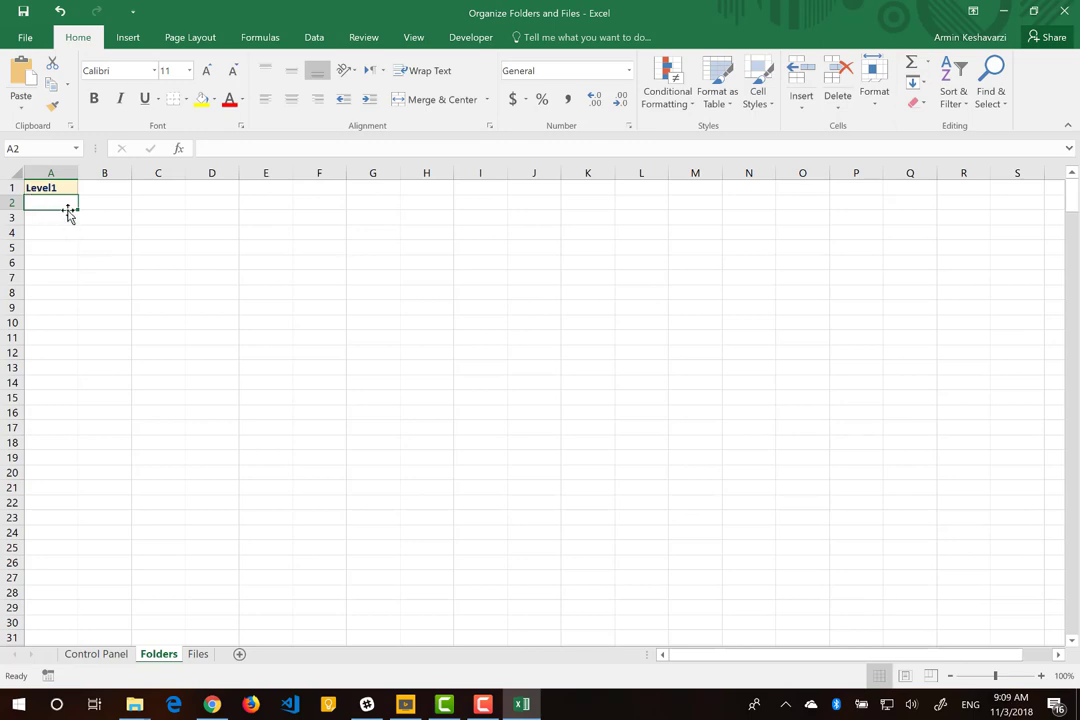
type("B")
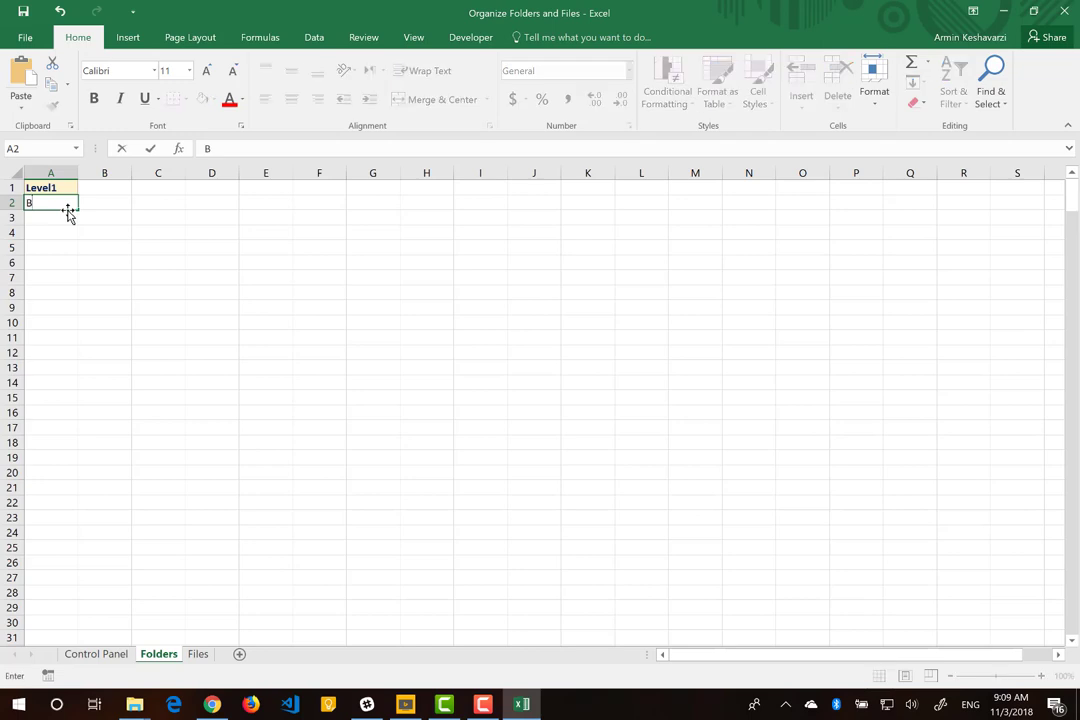
type("ook")
key("Return")
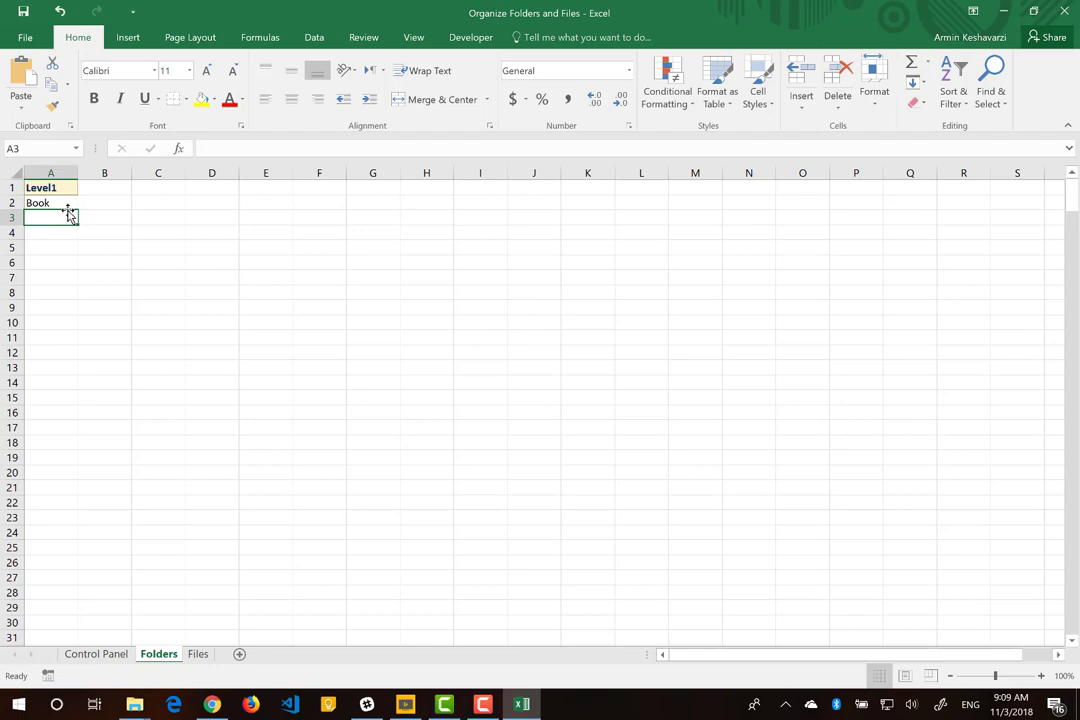
type("Wor")
key("BackSpace")
key("BackSpace")
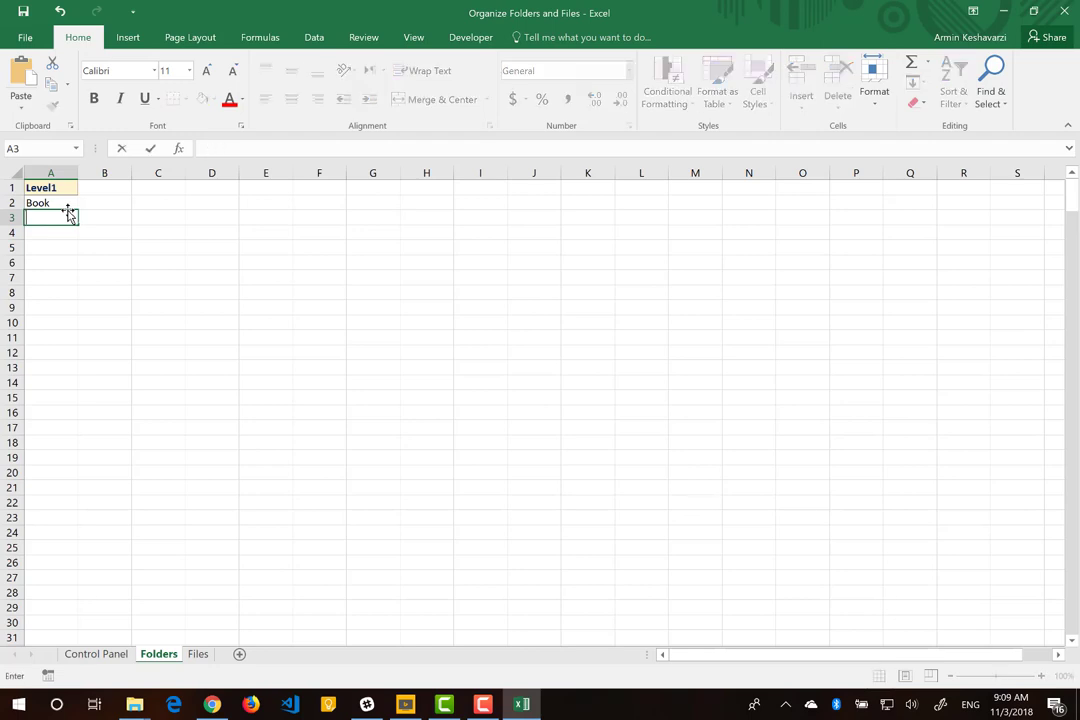
type("Multimedi")
type("a")
key("Return")
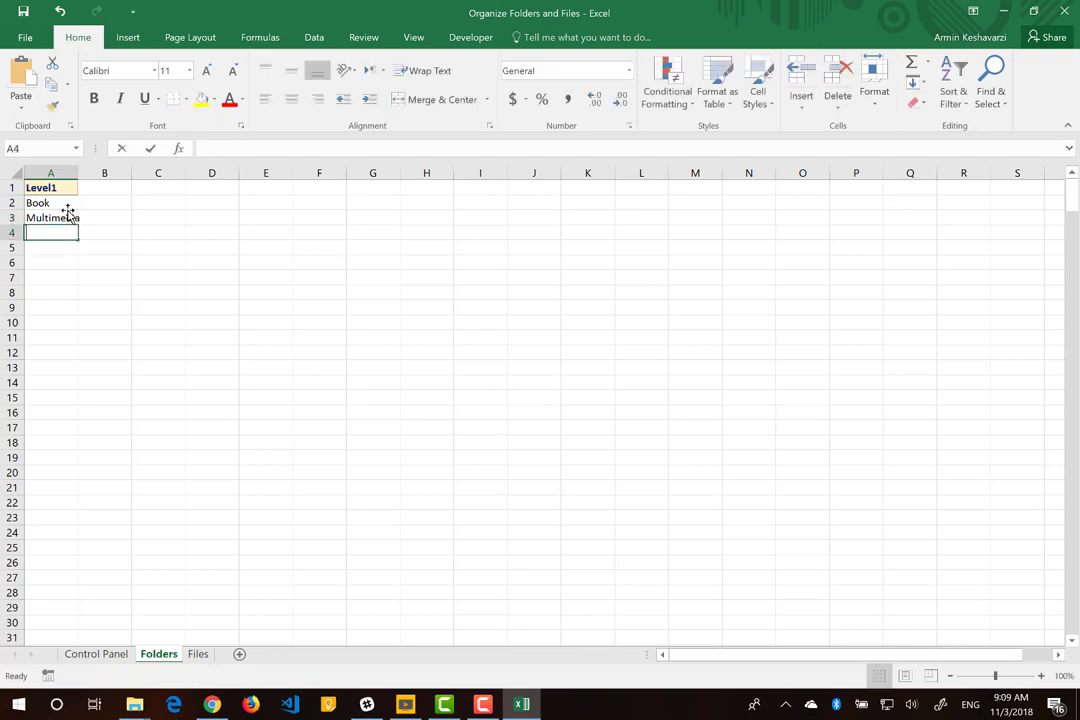
type("Work")
key("Return")
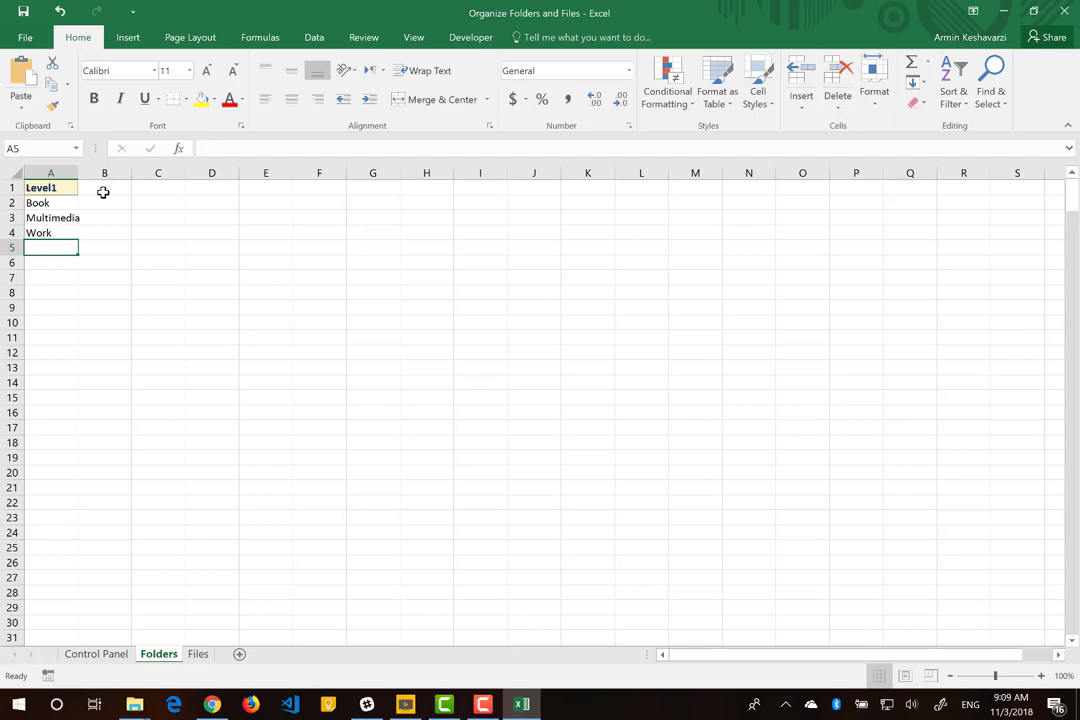
Add a Level2 header in B1 and Analytics under Book in a newly inserted row.
left_click(105, 183)
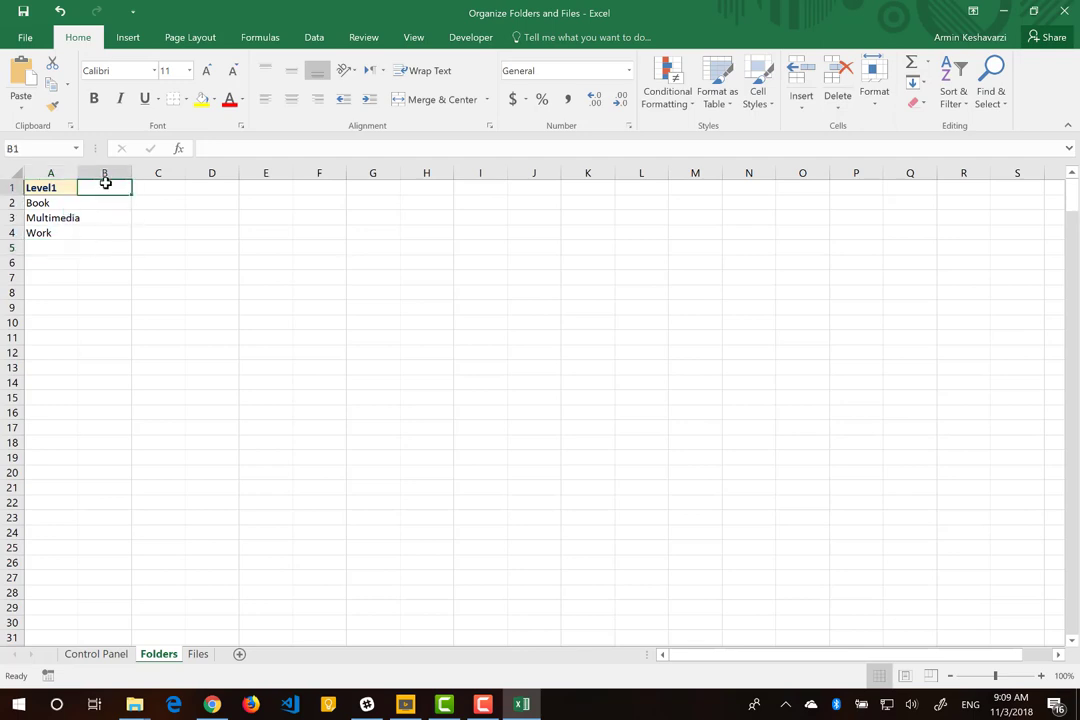
type("Level2")
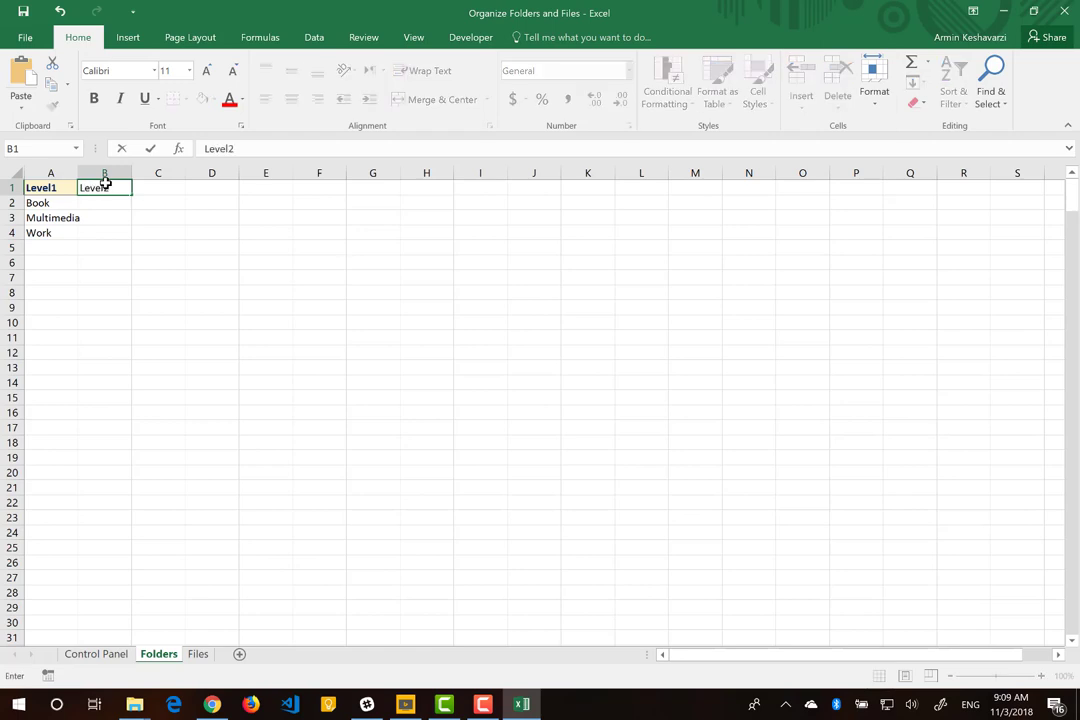
key("Return")
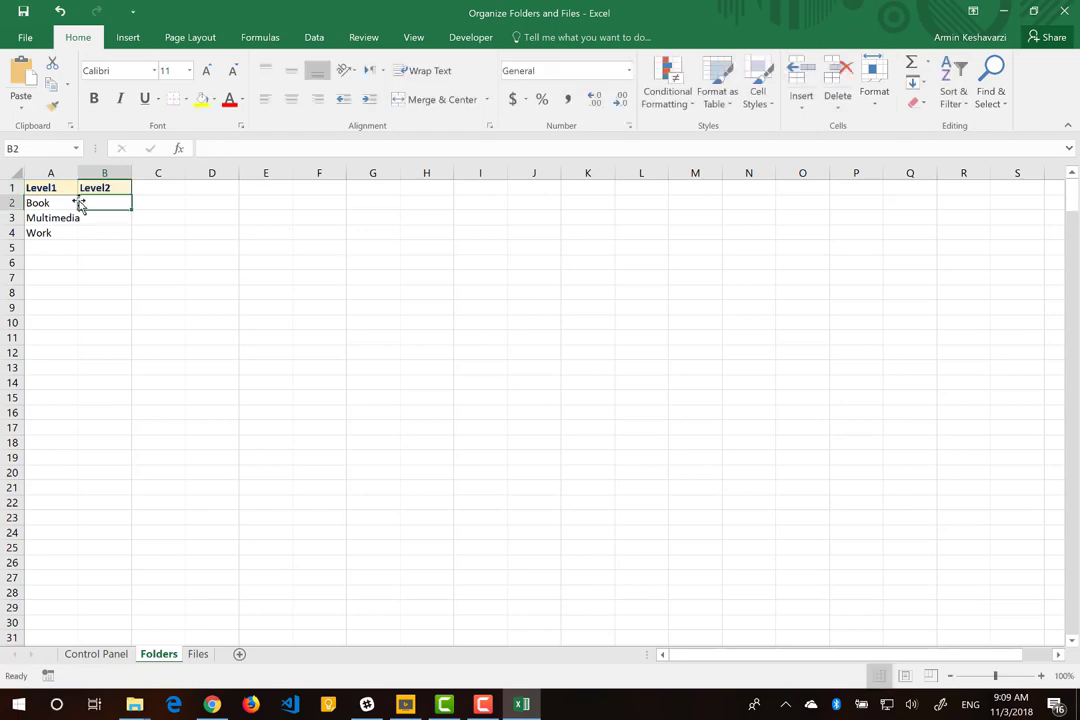
left_click(15, 217)
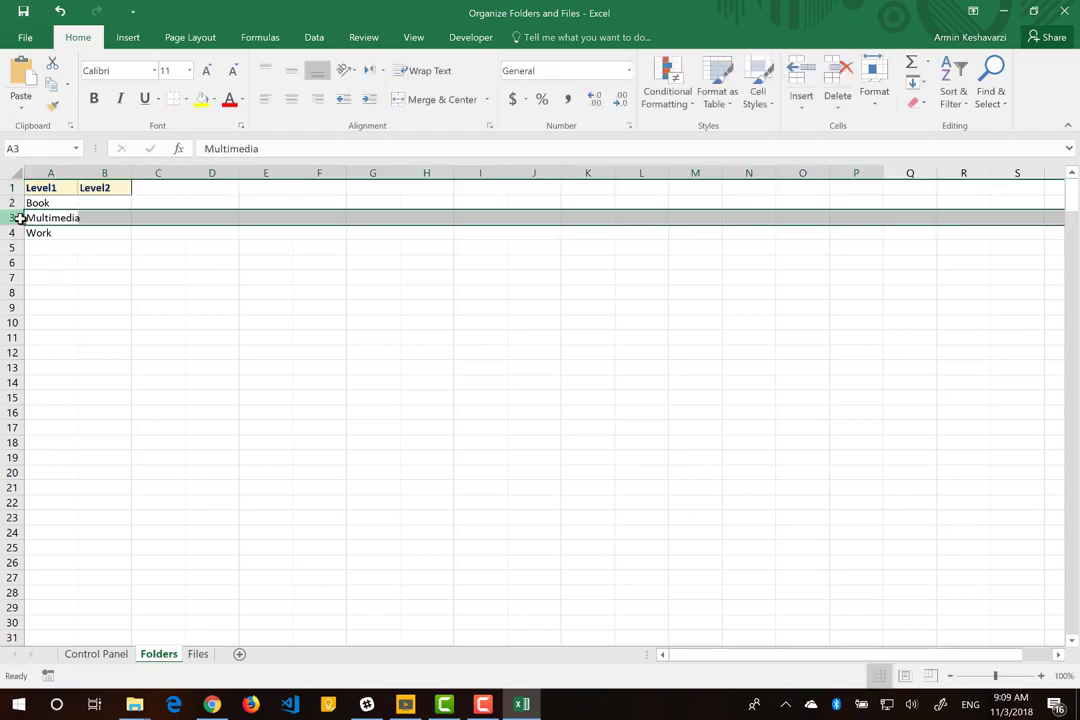
right_click(15, 217)
left_click(48, 327)
left_click(119, 220)
type("An")
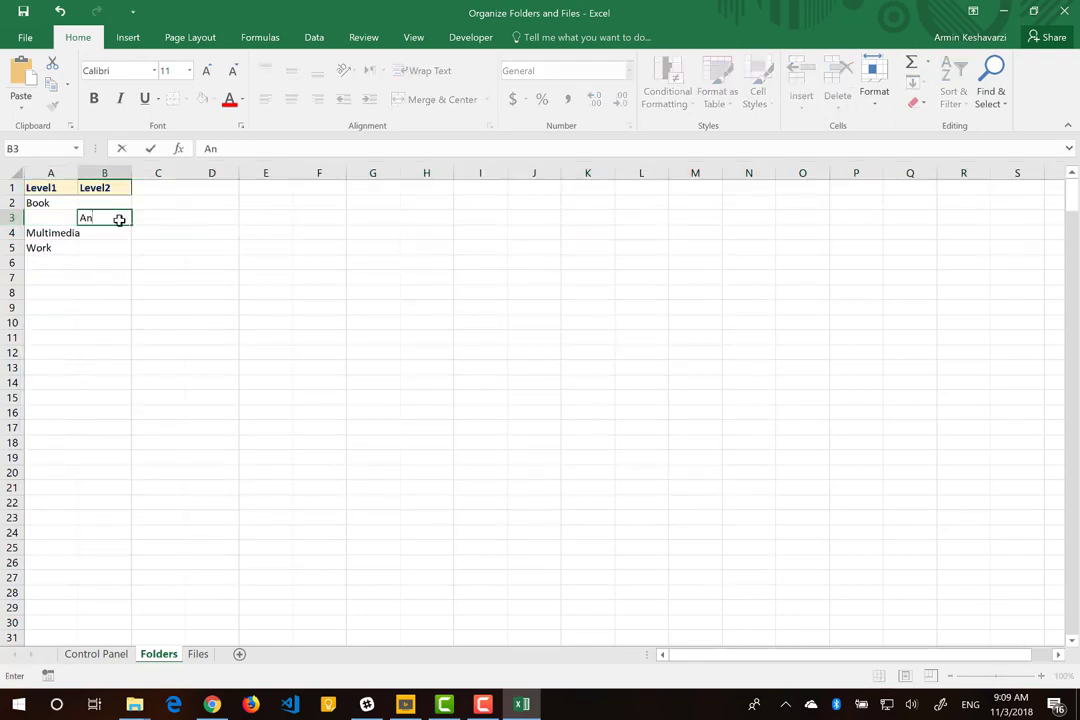
type("alytics")
key("Return")
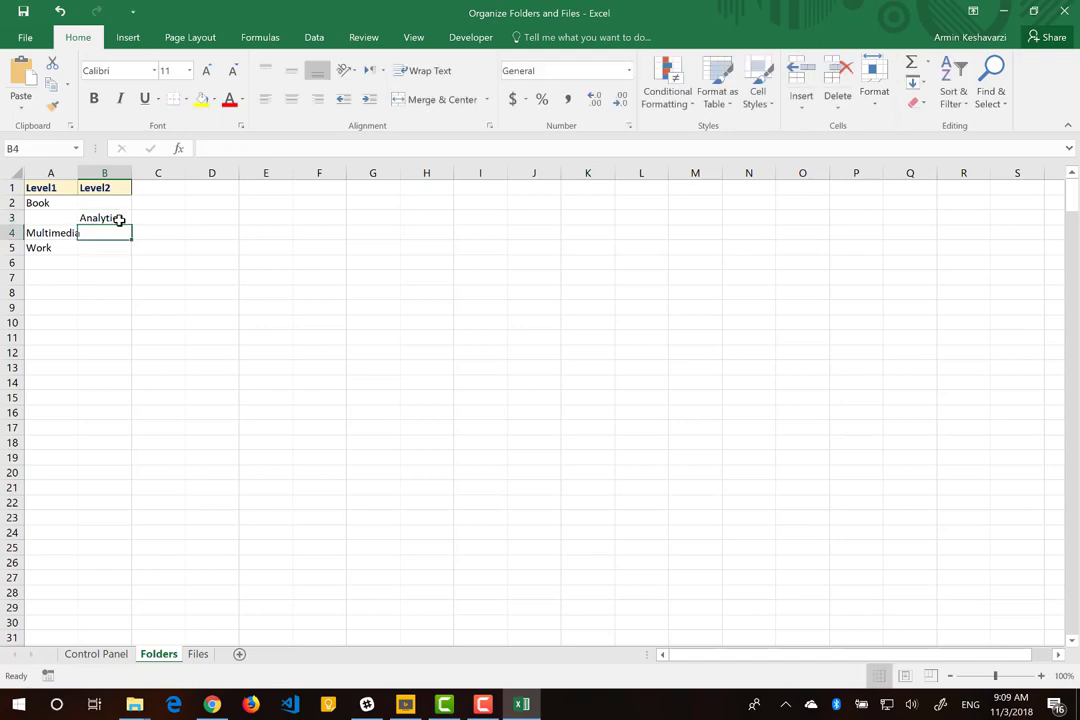
Insert two more rows under Book holding Tahlil Amari in B4 and Data Mining in B5.
left_click(8, 232)
right_click(5, 232)
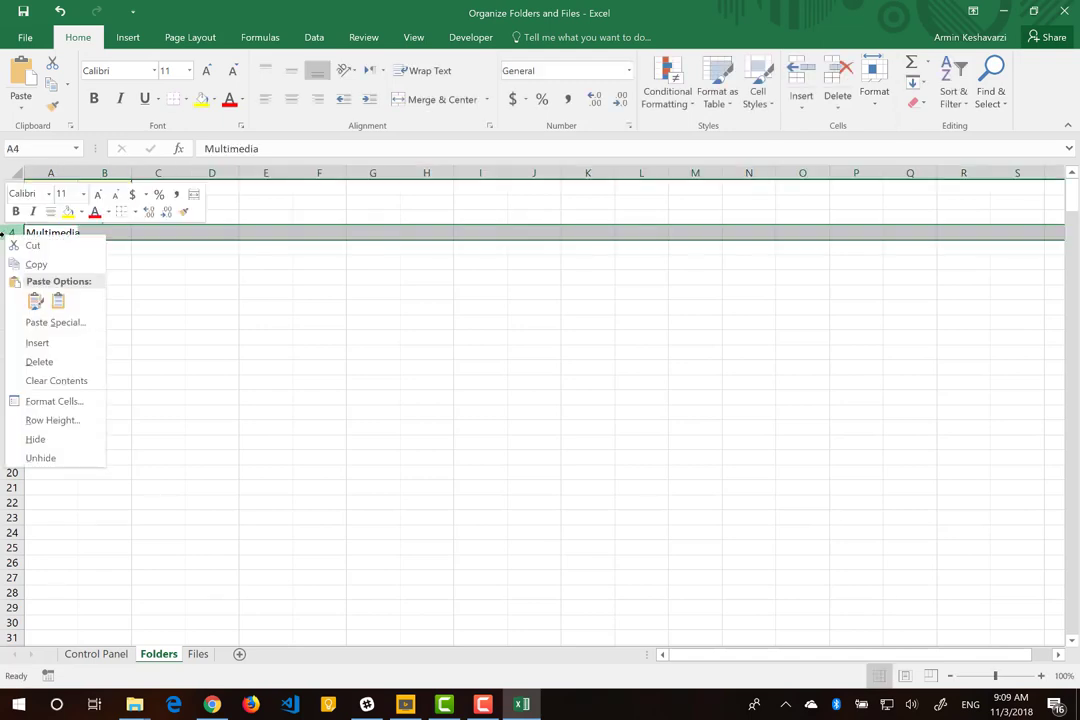
left_click(37, 343)
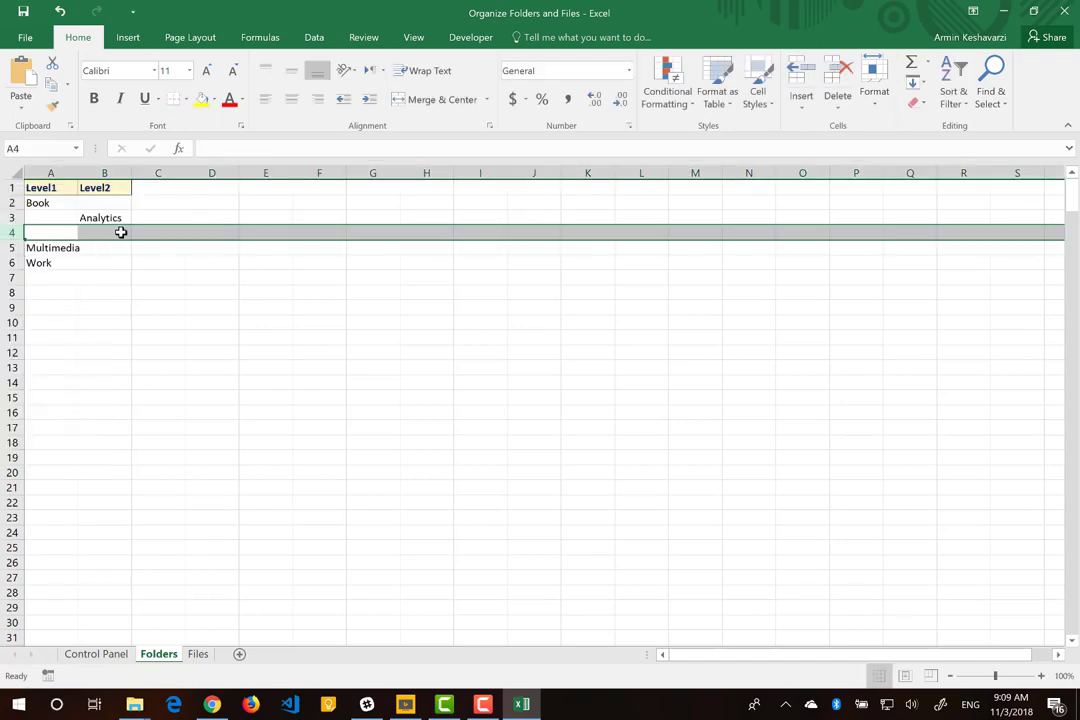
left_click(120, 232)
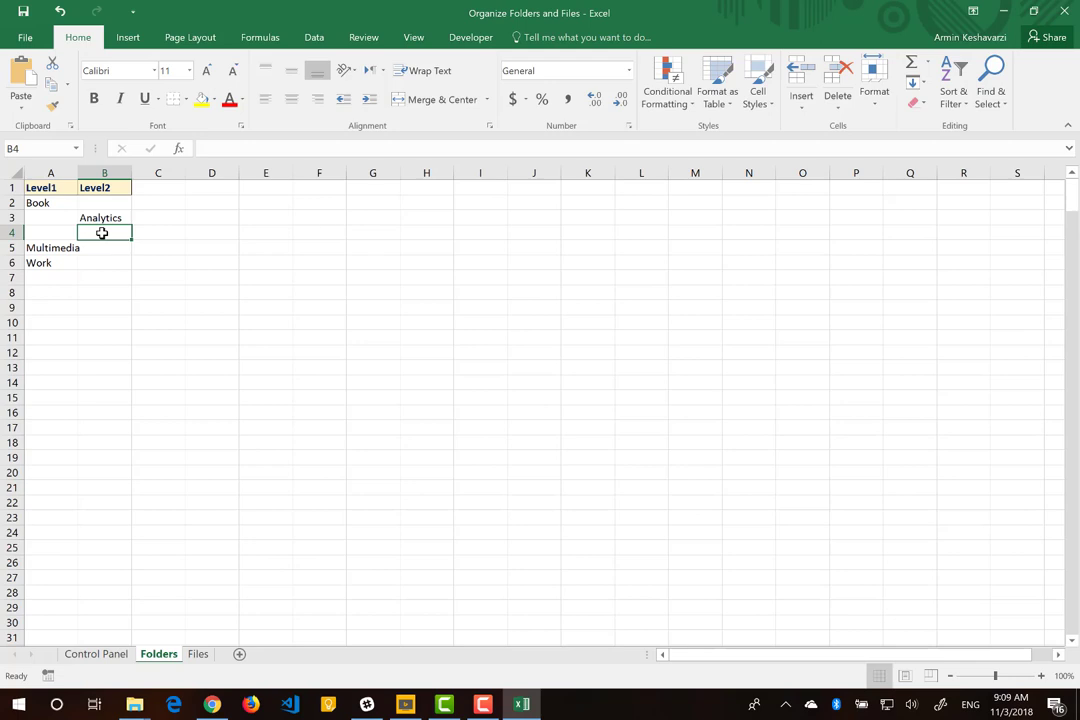
type("Tahili")
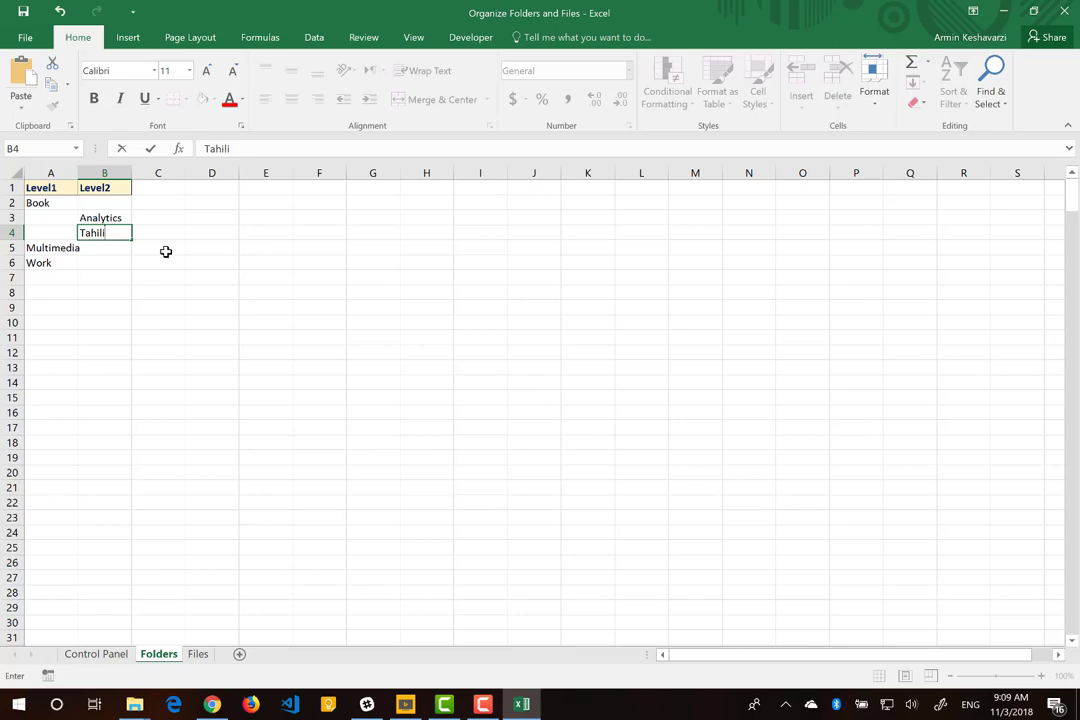
key("BackSpace")
key("BackSpace")
key("BackSpace")
type("mari")
key("Return")
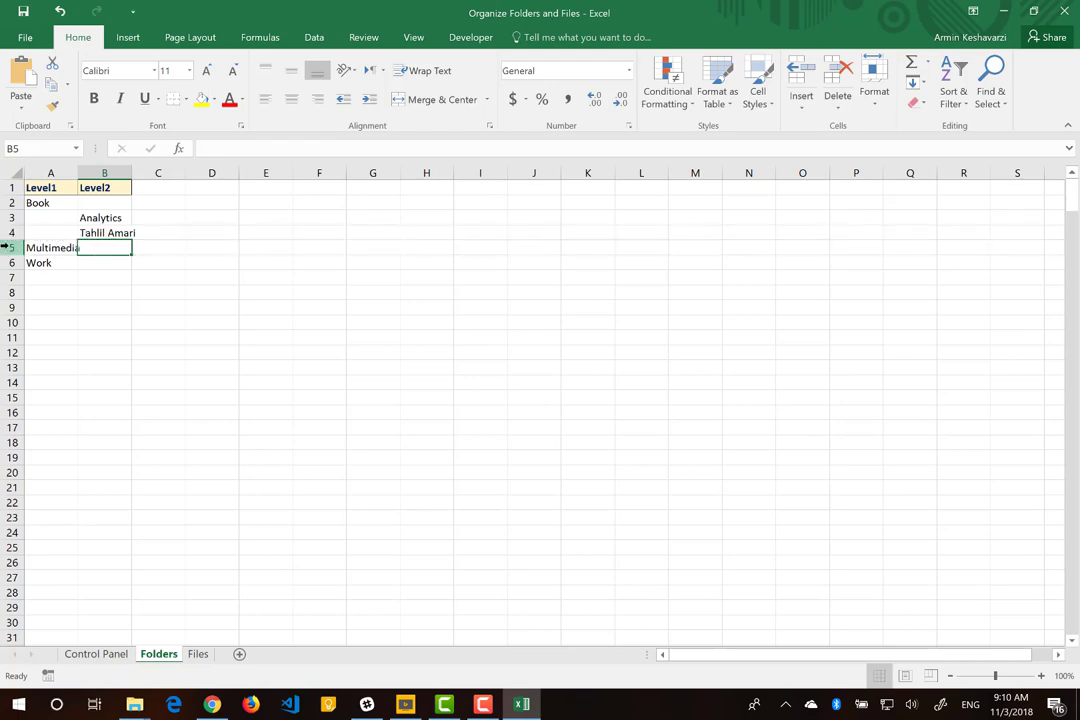
left_click(8, 248)
right_click(6, 247)
left_click(45, 354)
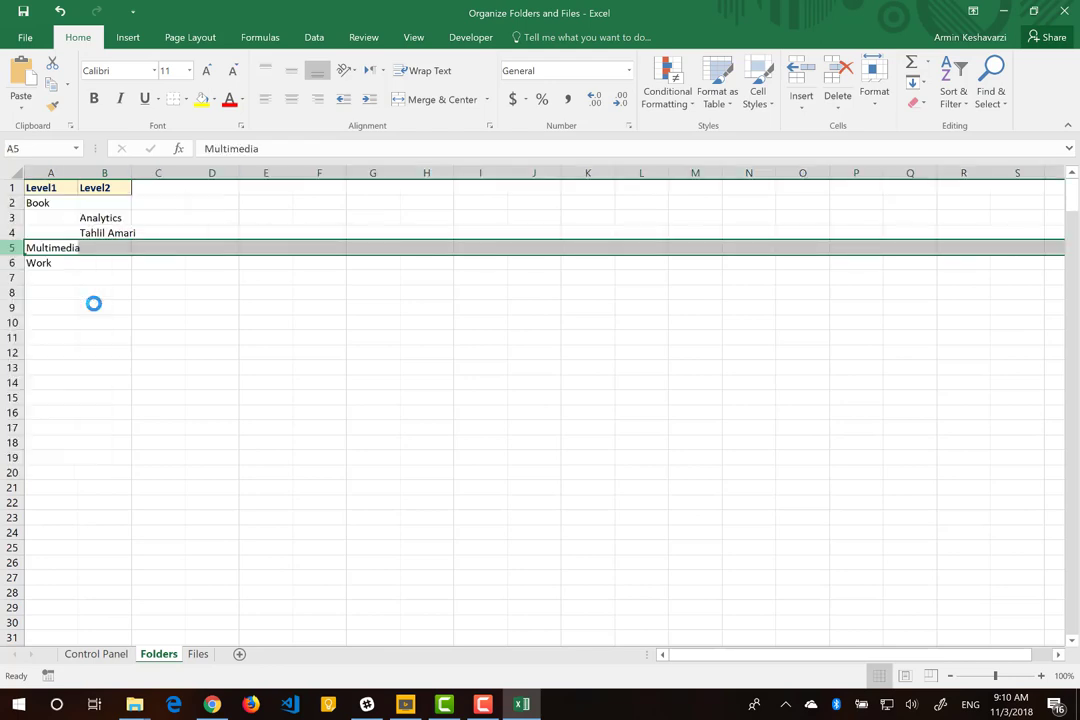
left_click(110, 249)
type("Data")
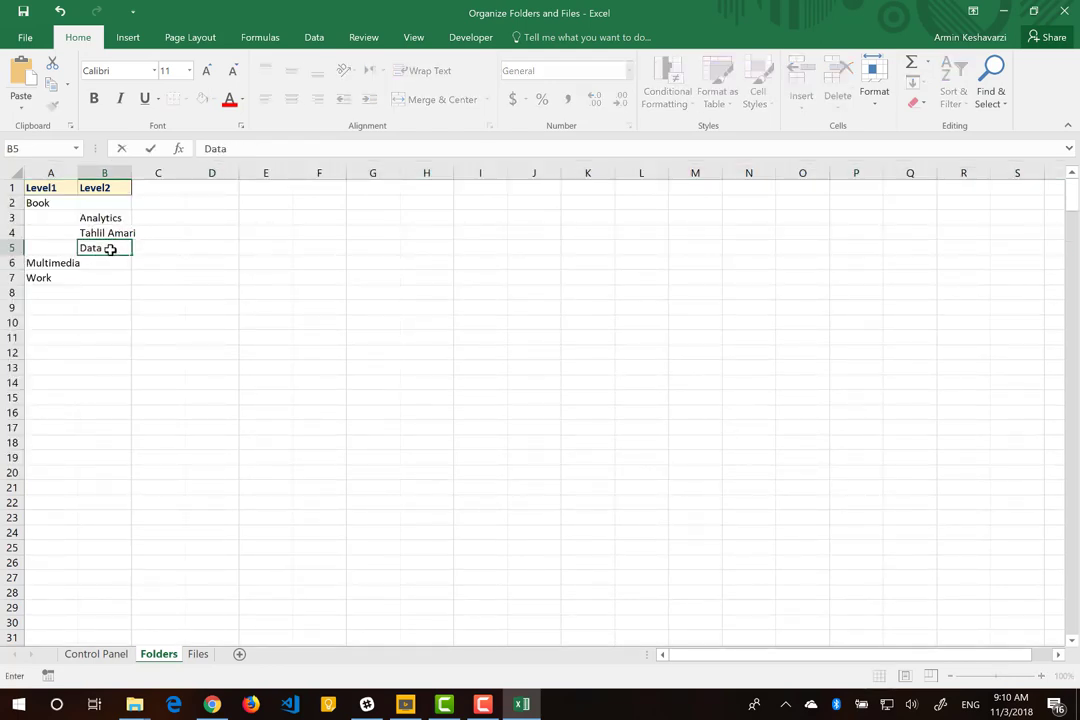
type(" Mining")
key("Return")
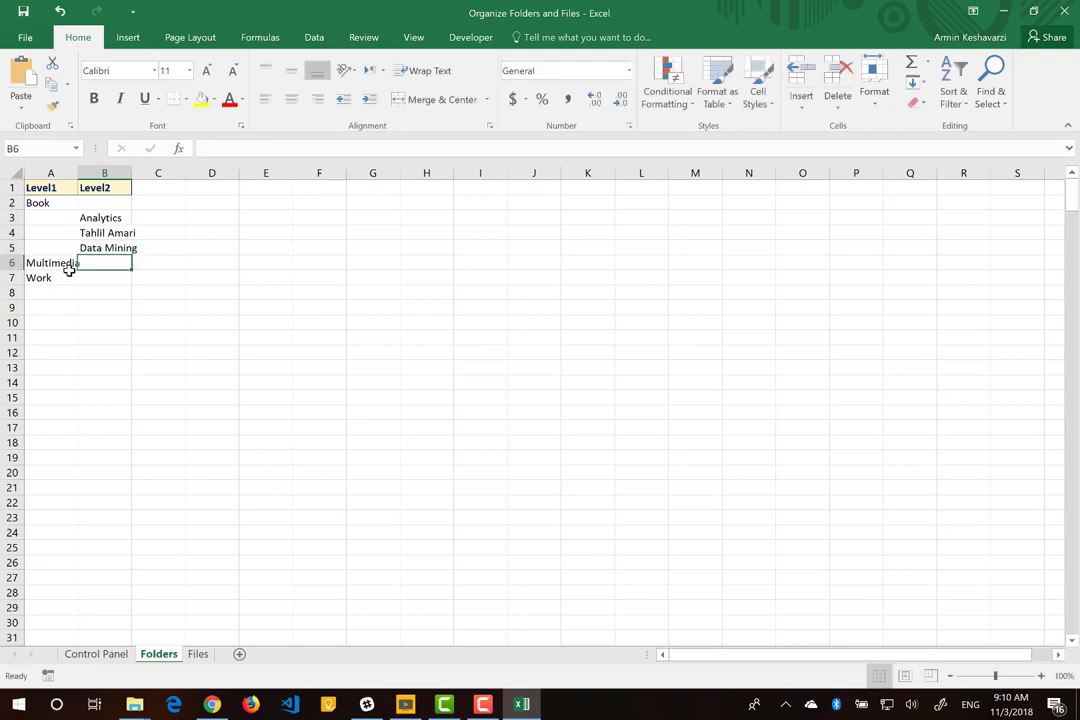
Insert rows above Work and list Image and Video under Multimedia in B7:B8.
left_click(12, 277)
right_click(12, 277)
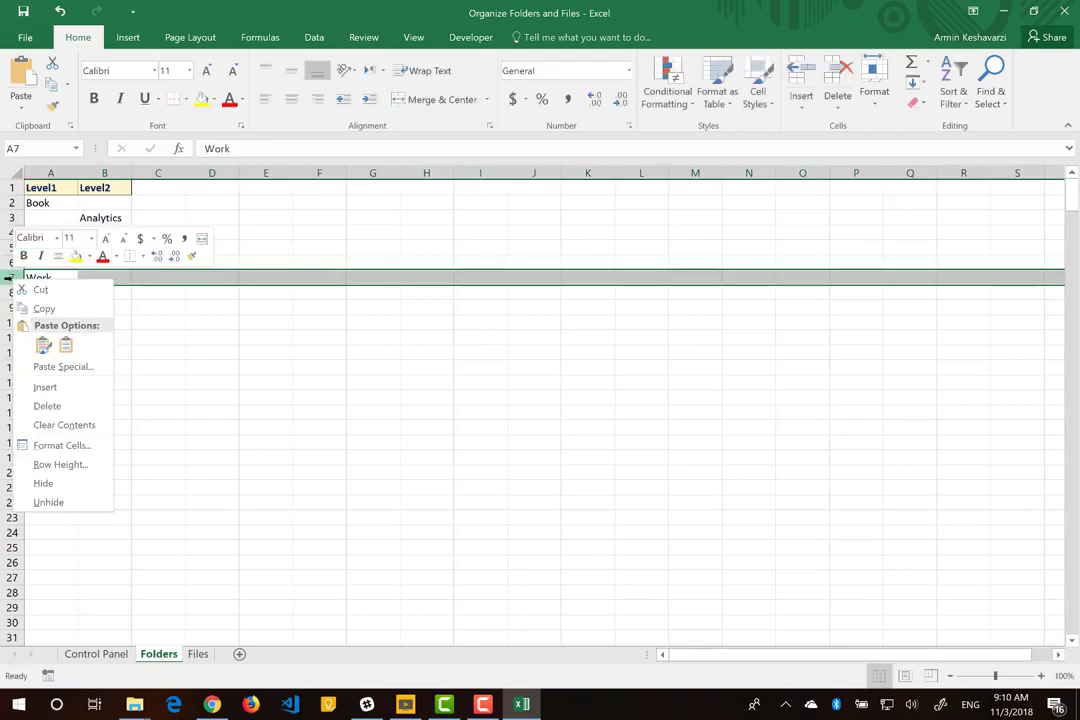
left_click(45, 387)
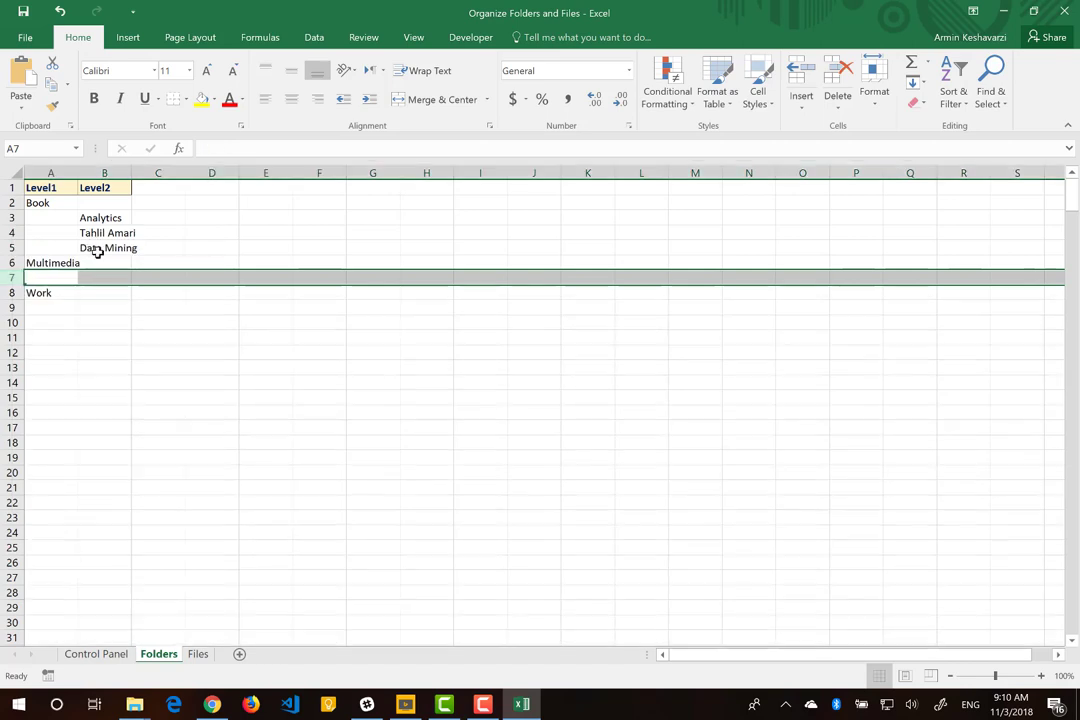
left_click_drag(100, 218, 100, 248)
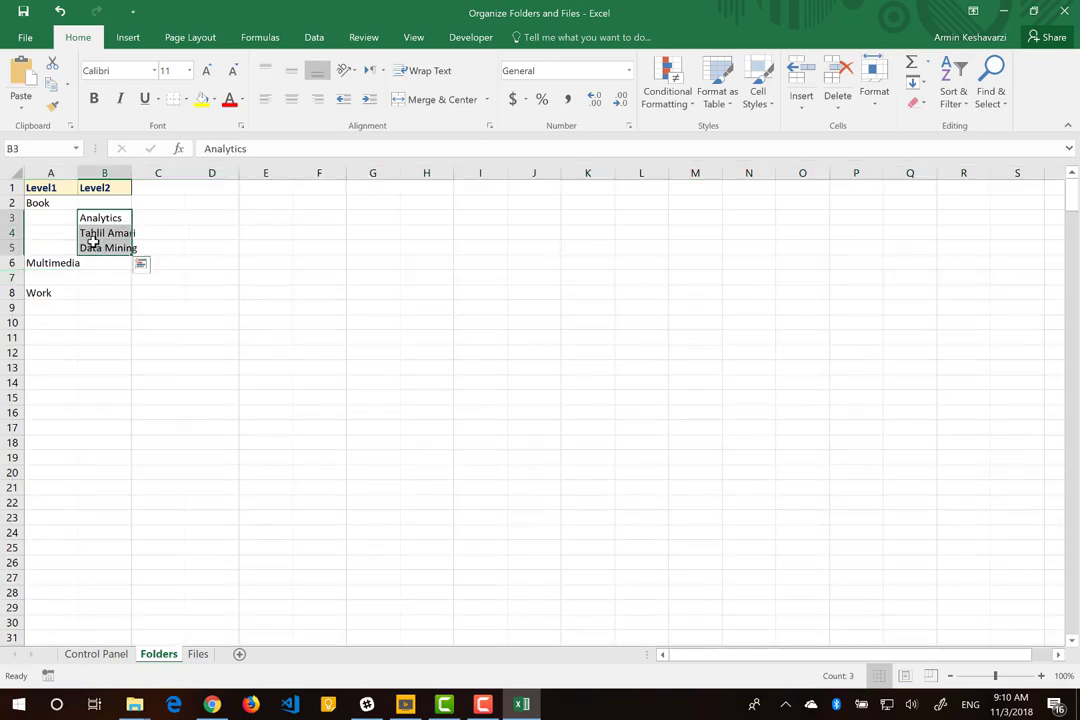
left_click(46, 205)
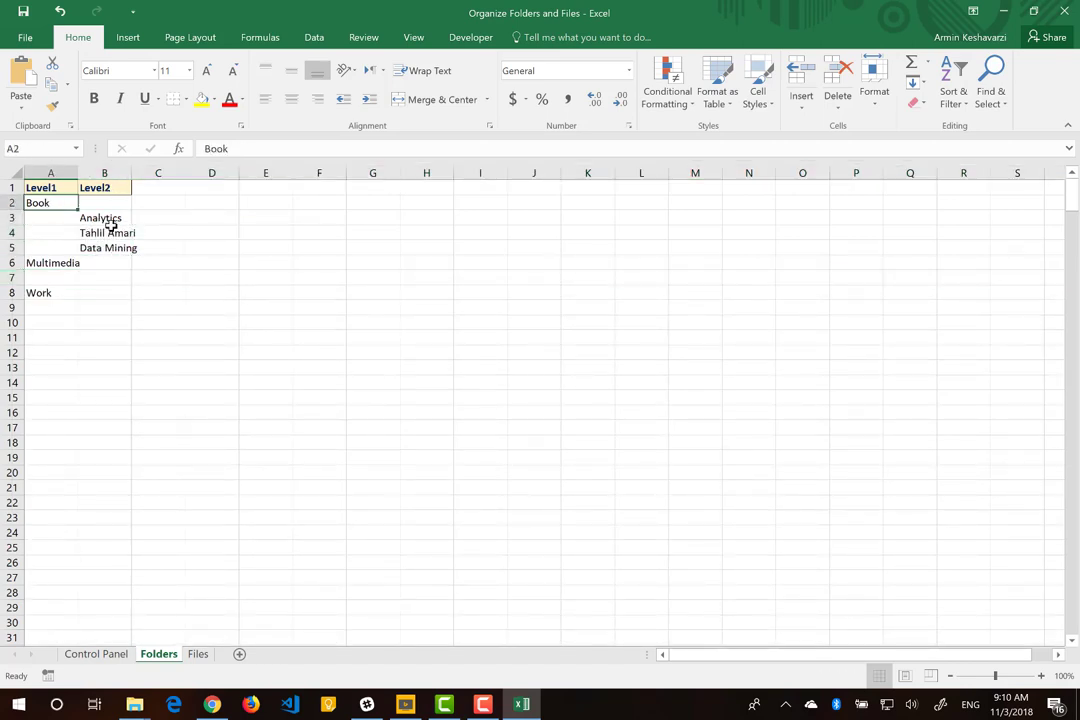
left_click(103, 272)
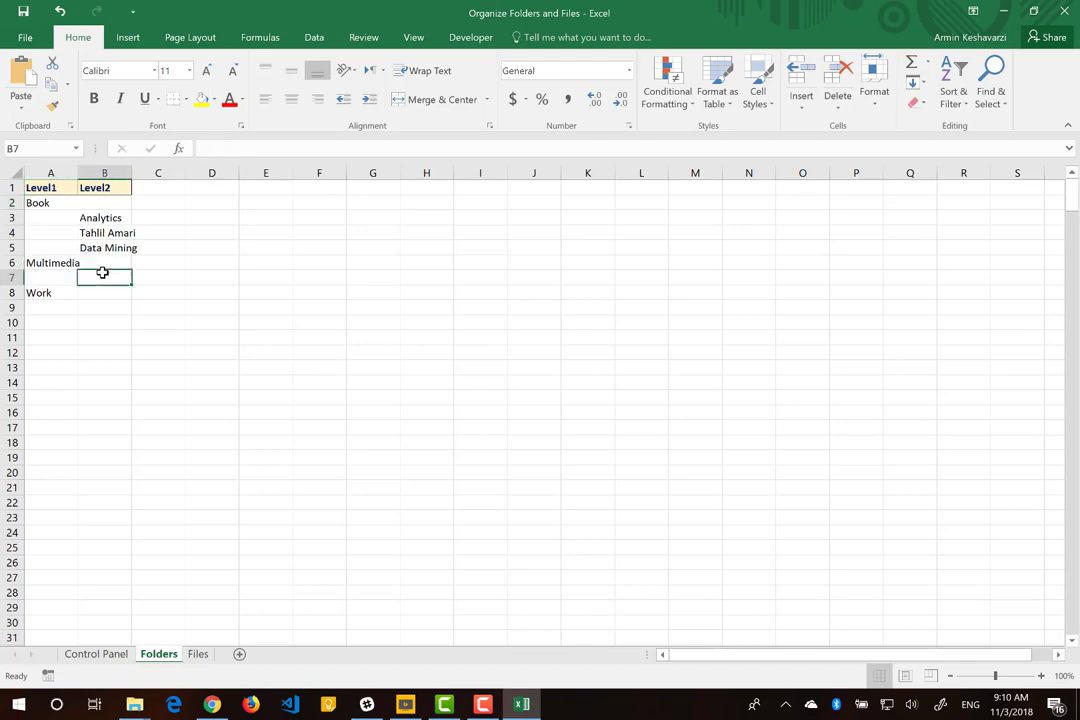
type("Image")
key("Return")
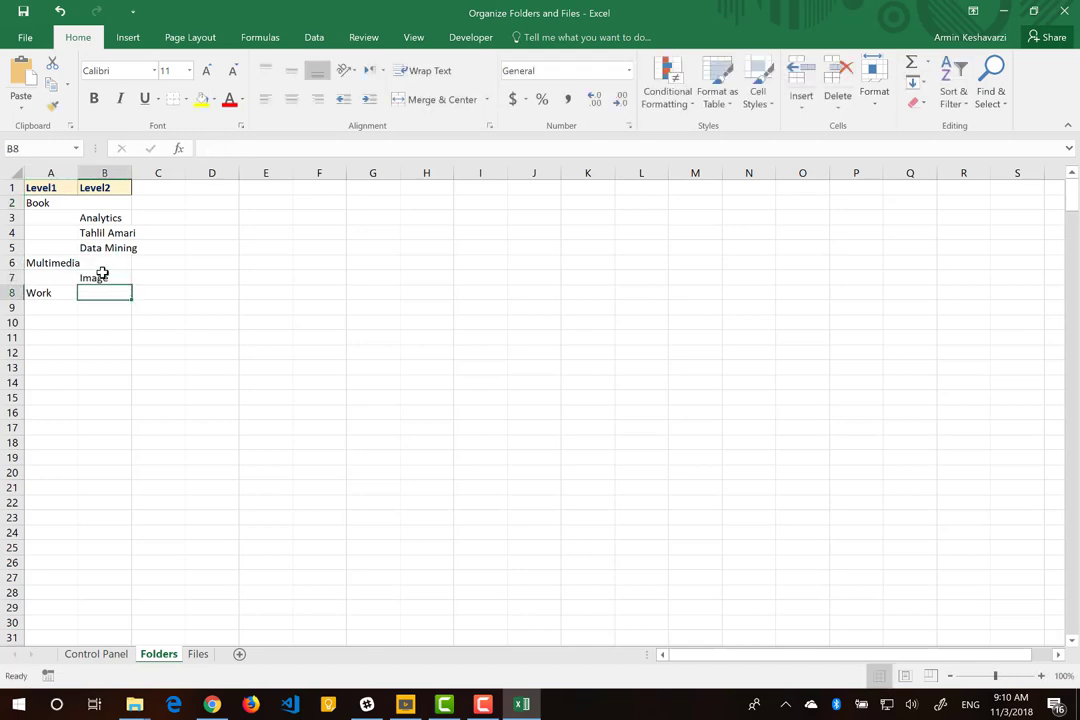
left_click(8, 292)
right_click(8, 292)
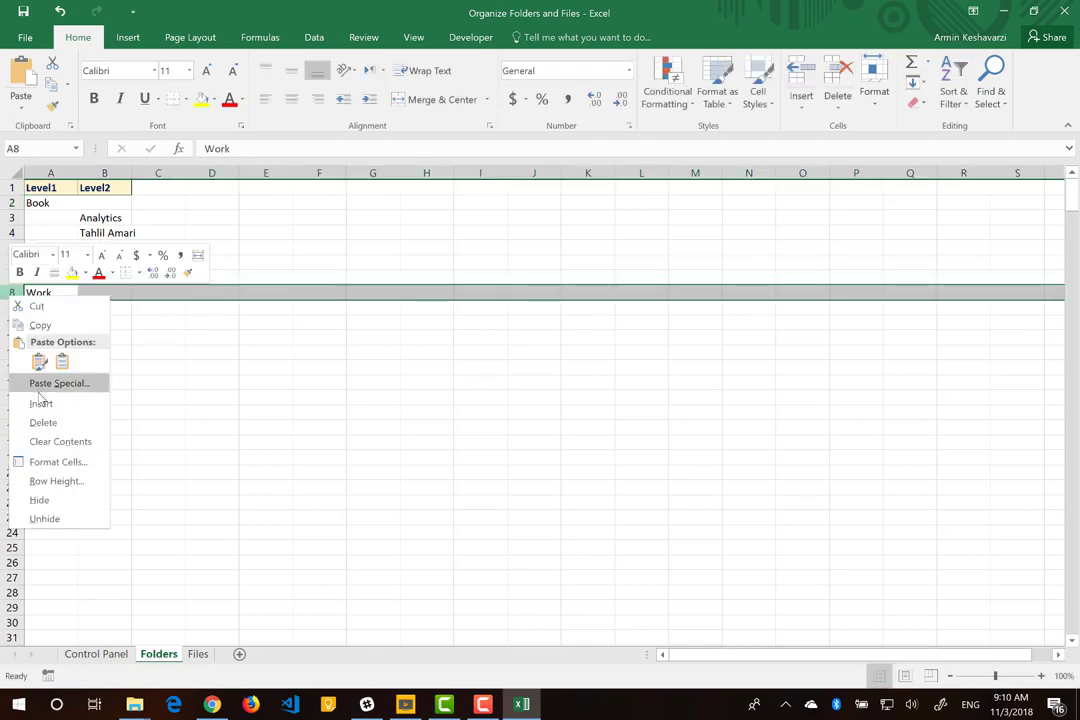
left_click(41, 403)
left_click(101, 293)
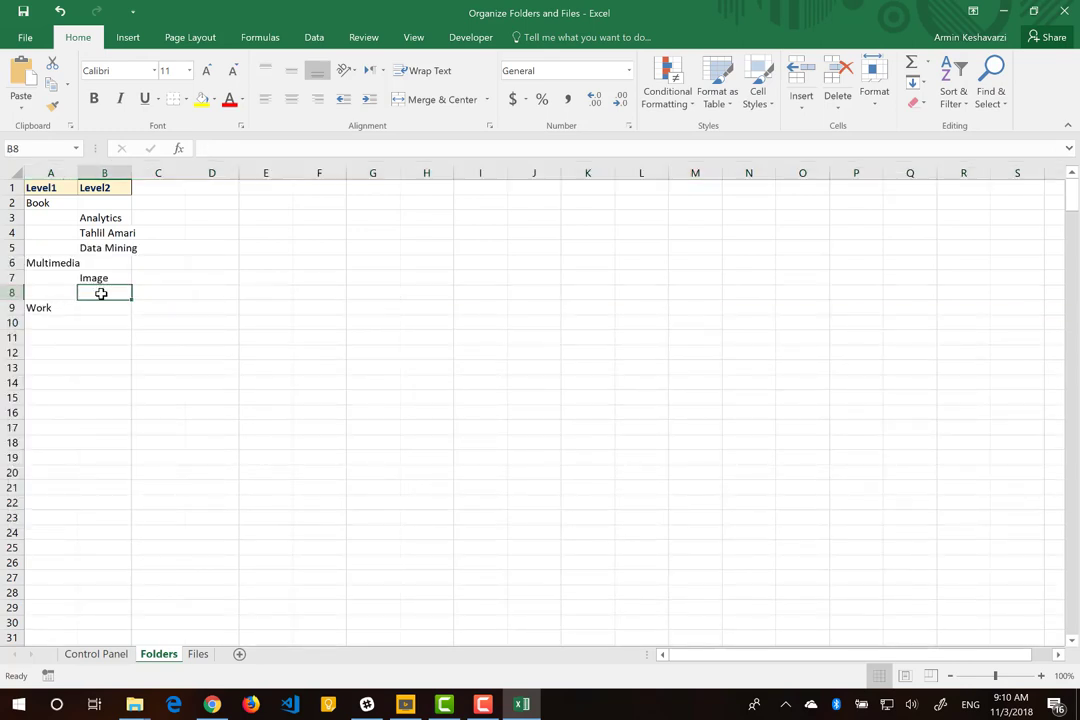
type("Video")
key("Return")
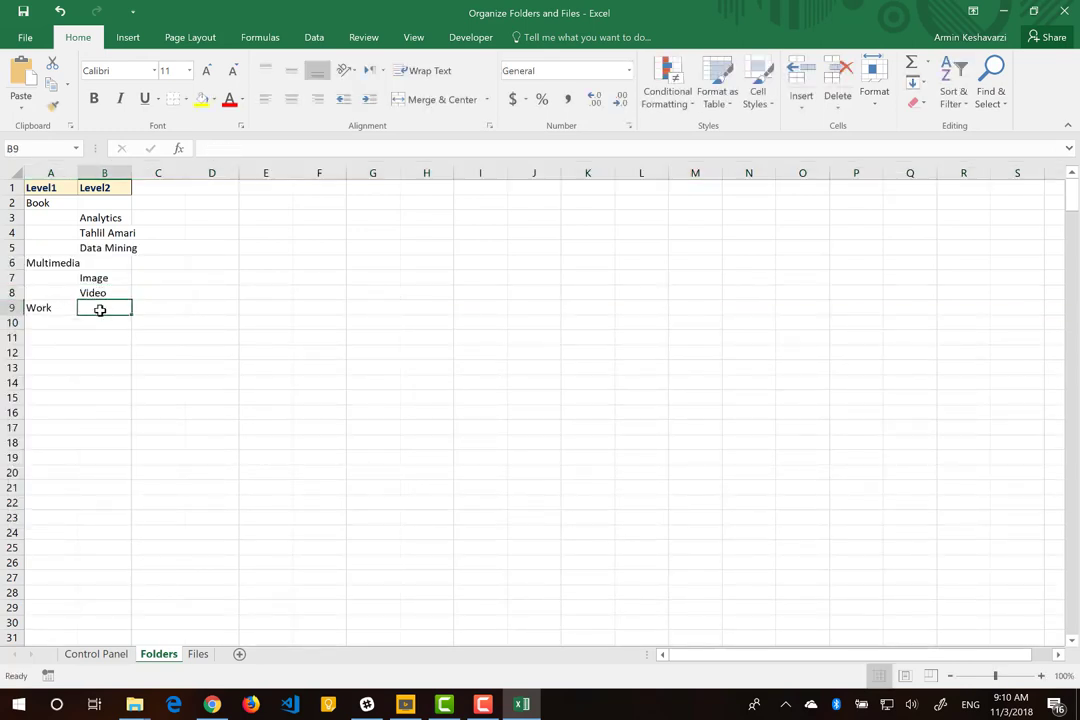
List Online course, Excel and Pythone under Work in B10:B12.
left_click(100, 326)
type("Onl")
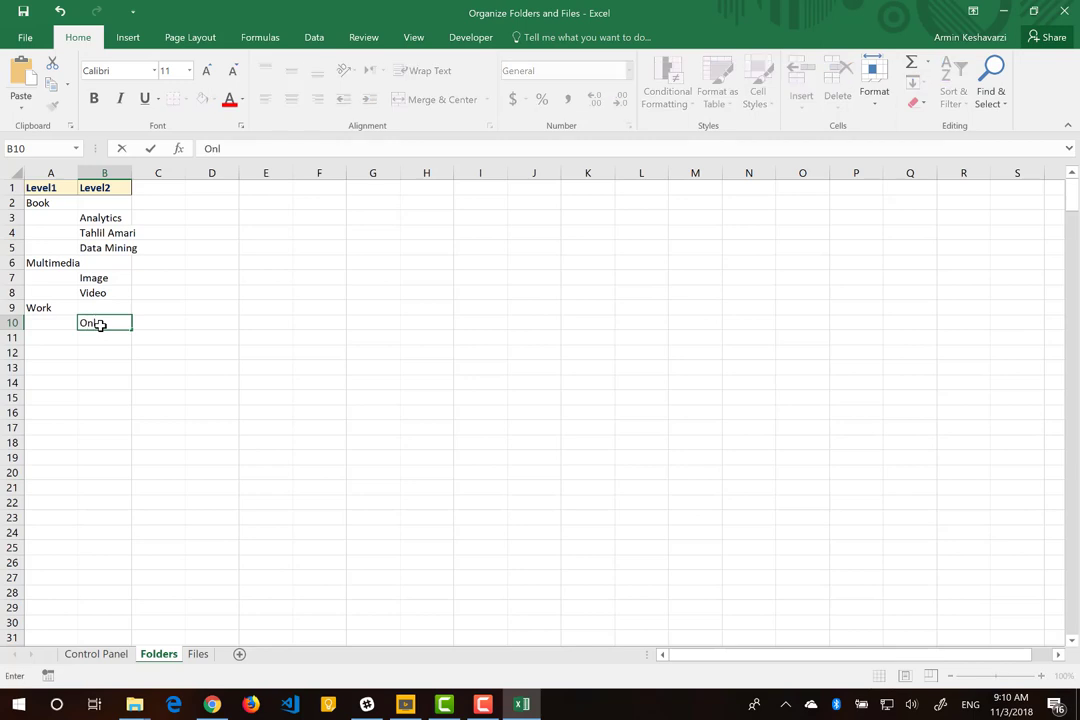
type("ine course")
key("Return")
type("Exc")
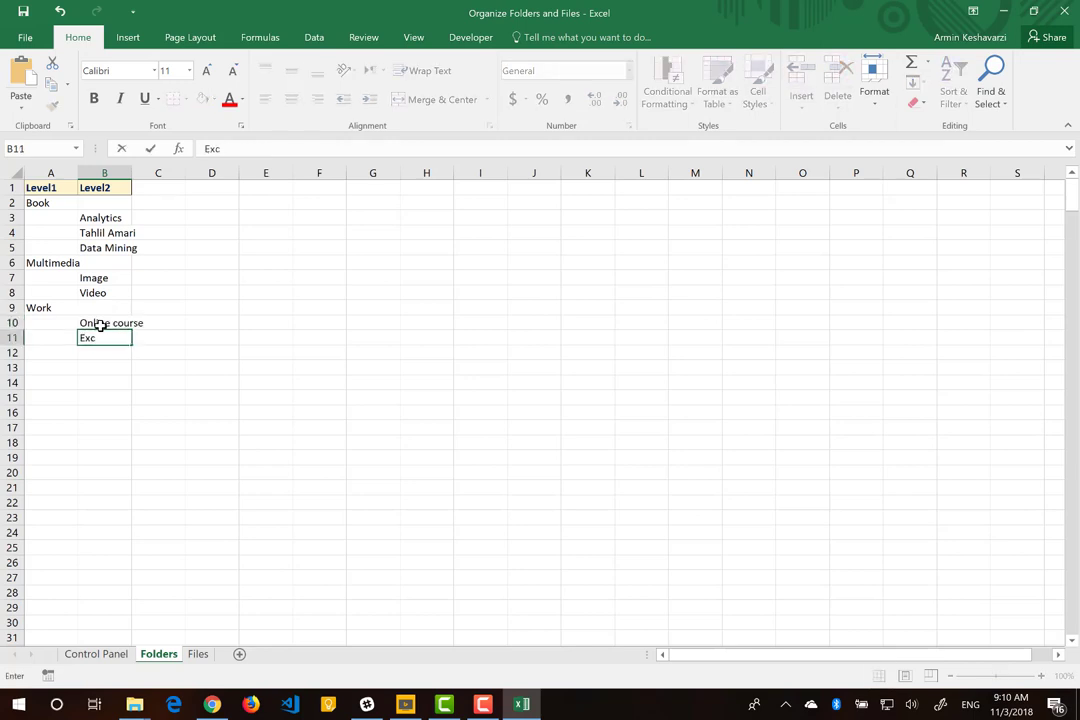
type("el")
key("Return")
type("Oytho")
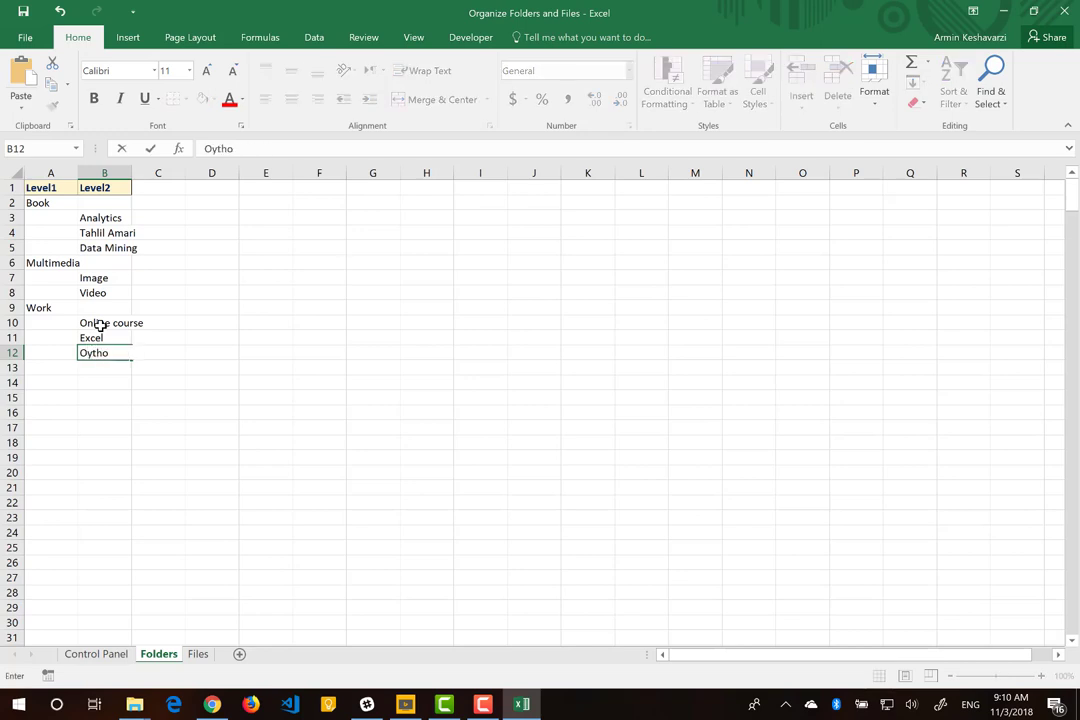
type("ne")
key("Return")
key("Up")
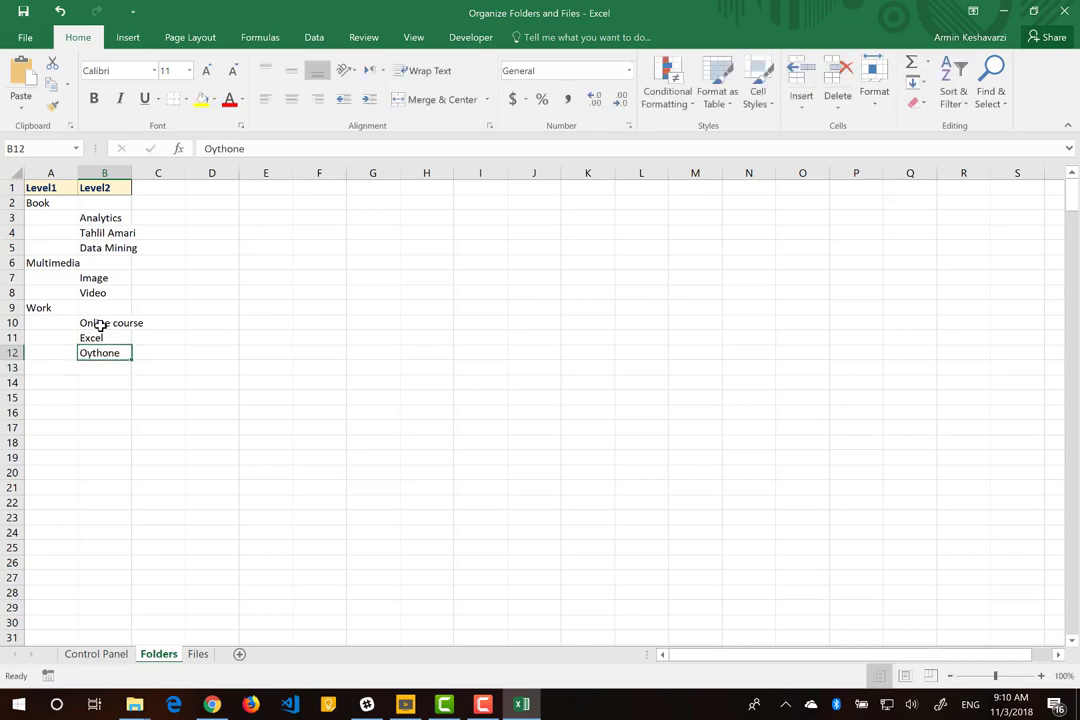
type("Pythone")
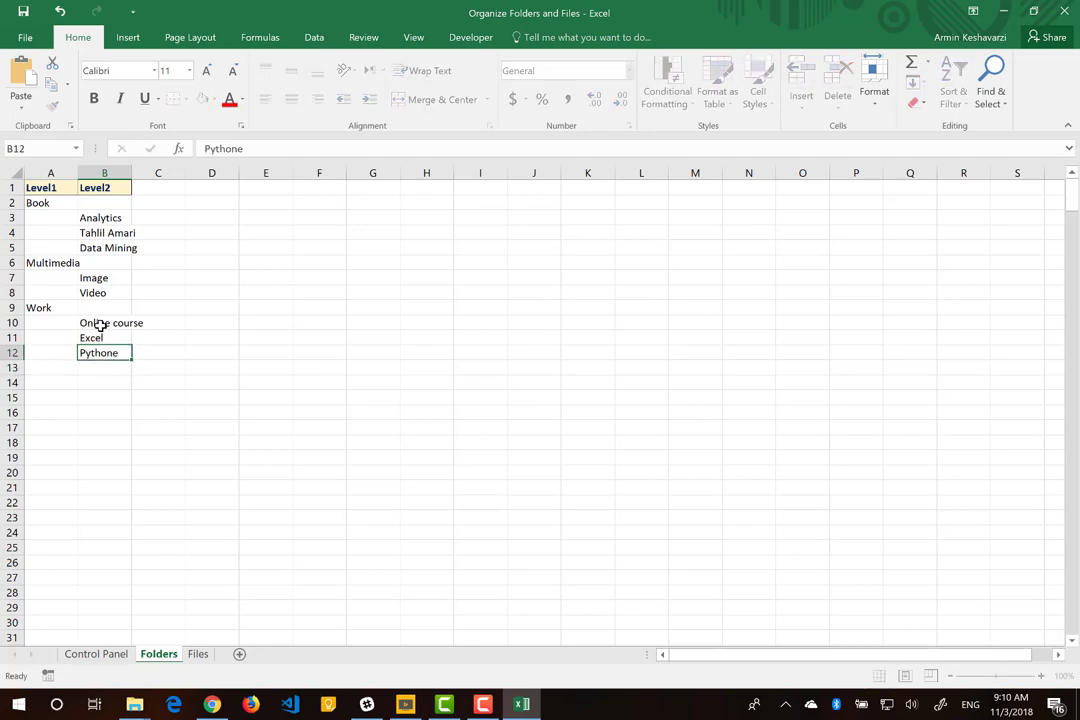
key("Return")
left_click(159, 188)
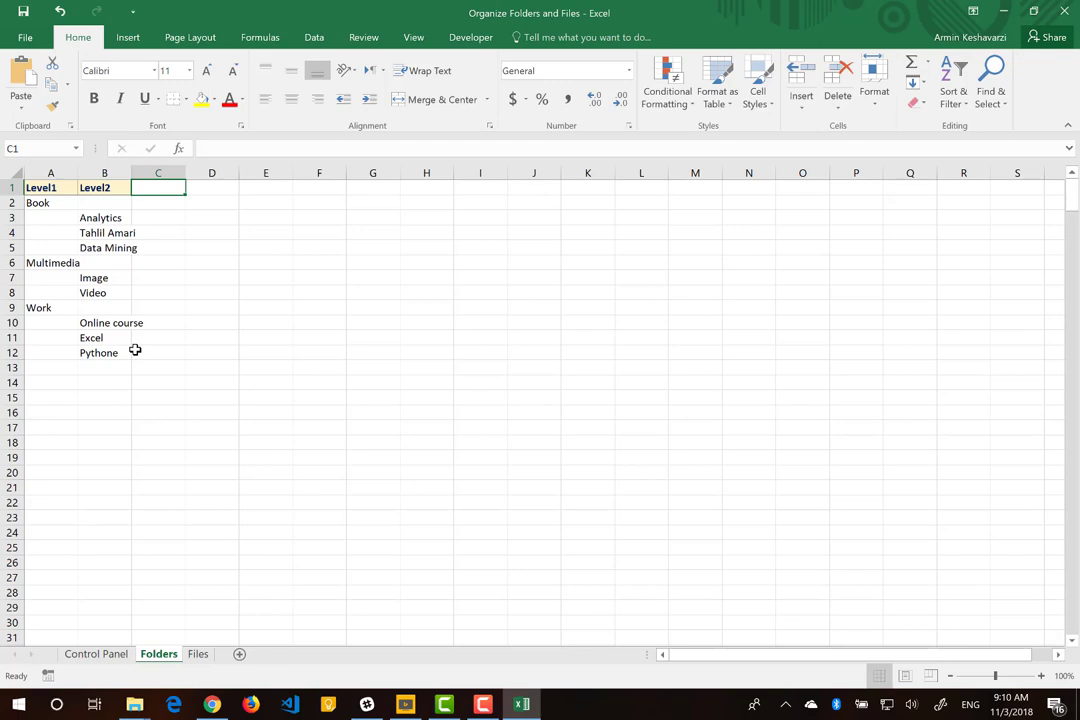
Enter the Level3 header in C1 beside Level1 and Level2, then select A2:C2.
type("Le")
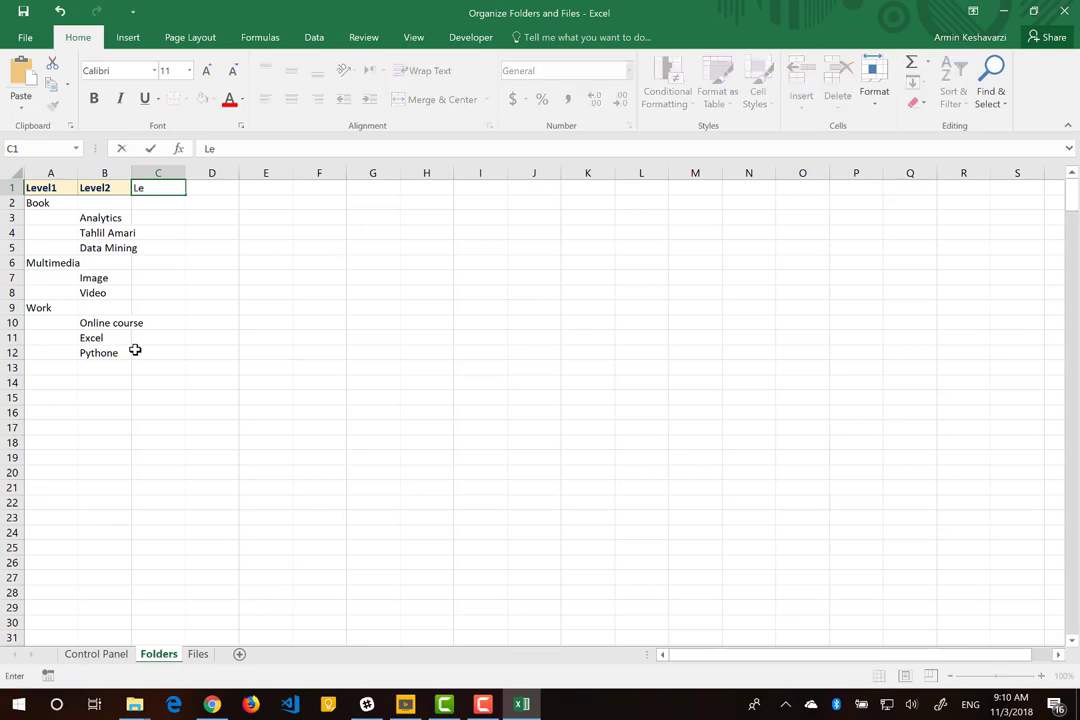
type("ve")
key("Return")
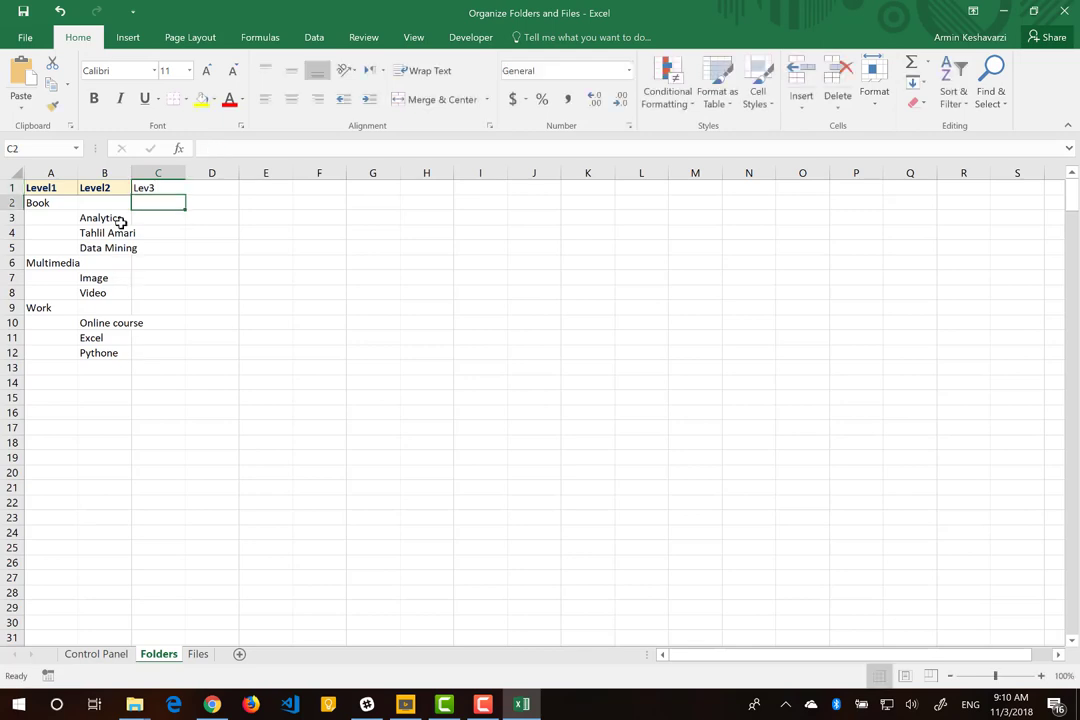
left_click(149, 187)
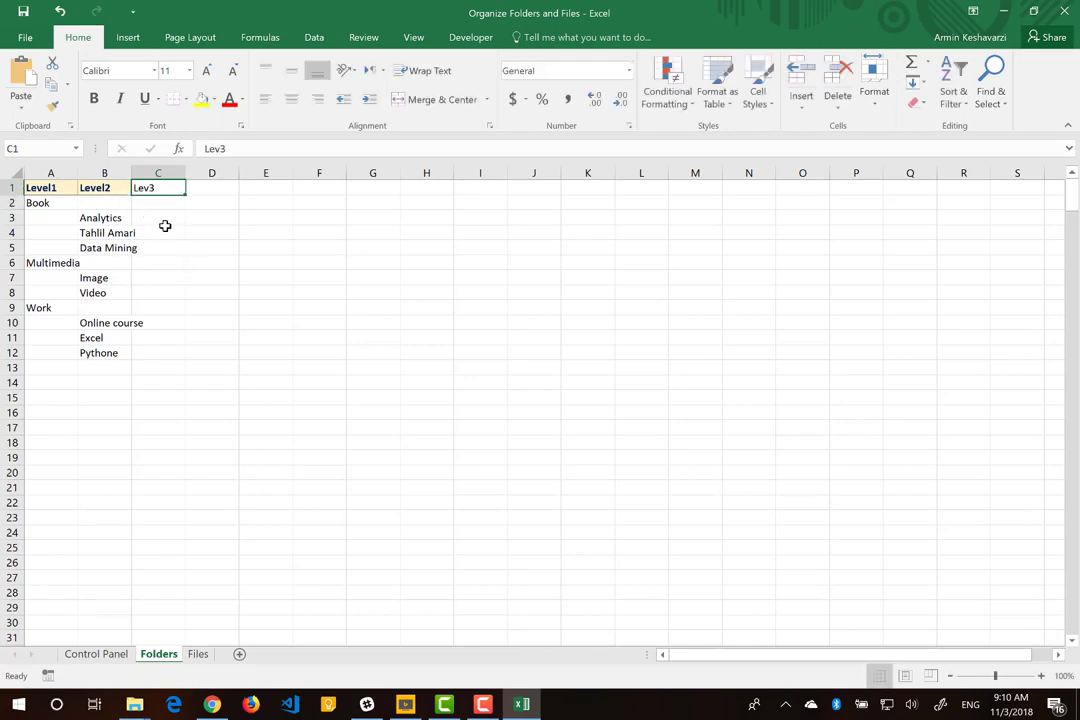
type("Le")
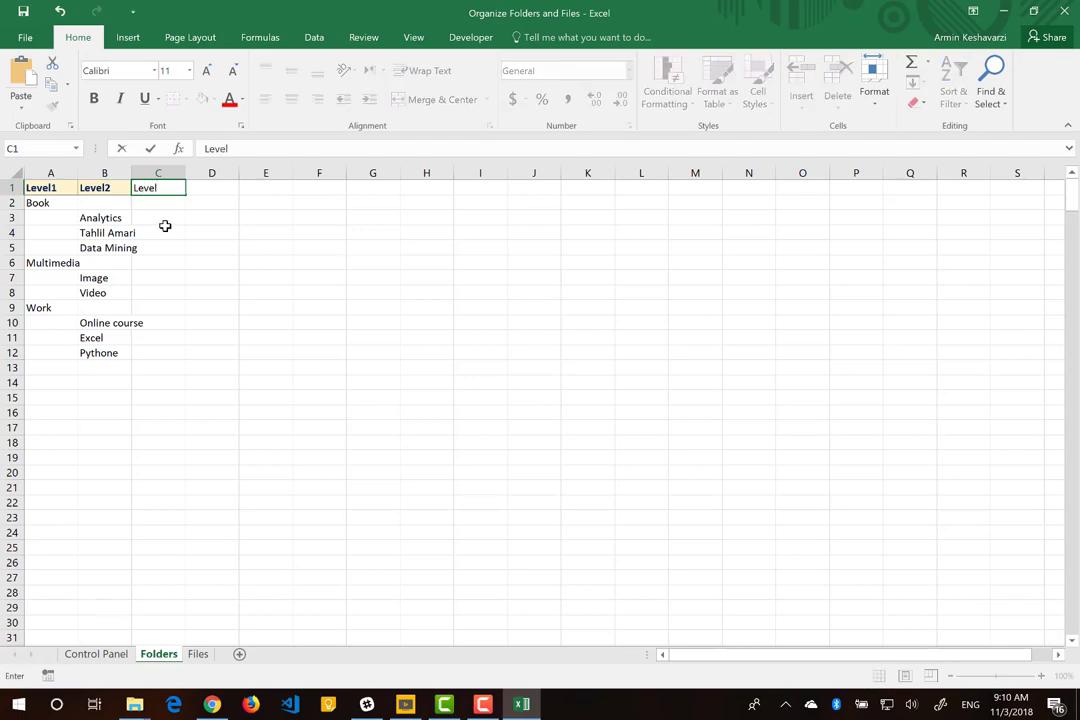
type("3")
key("Return")
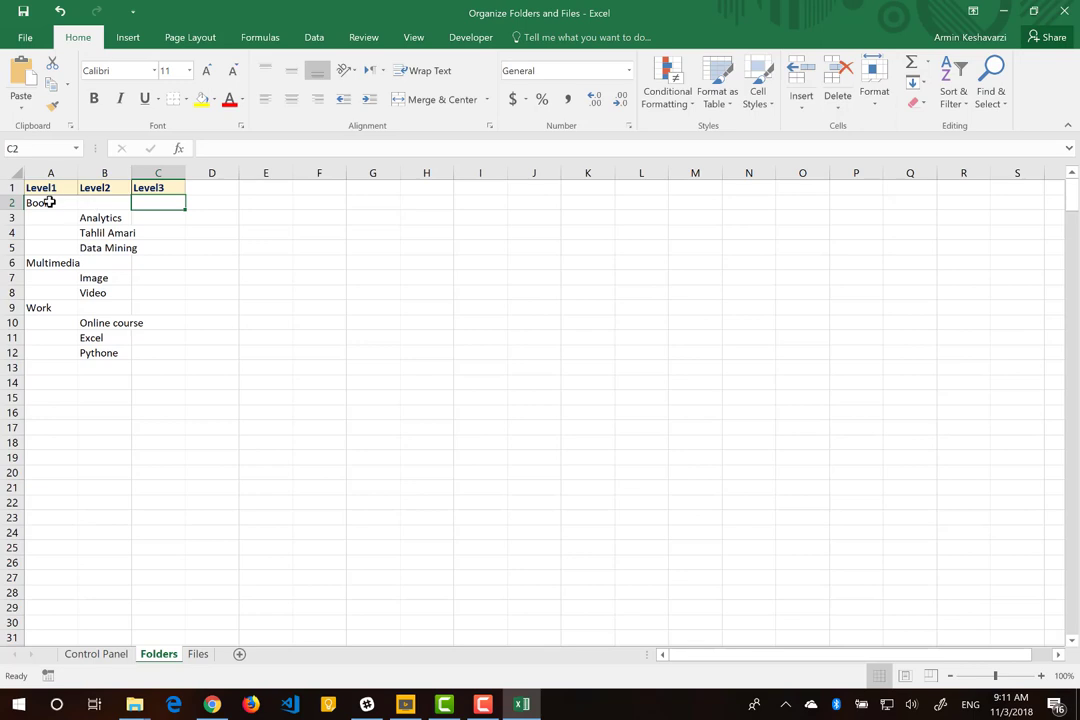
left_click_drag(49, 202, 161, 202)
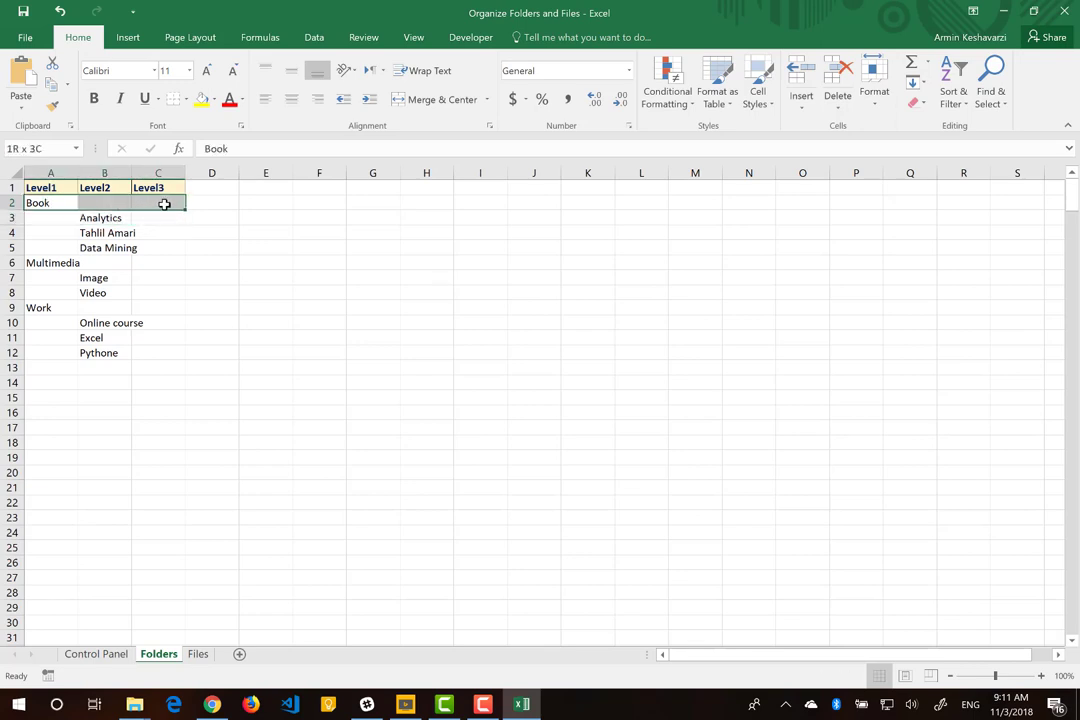
Insert a blank row 4 and enter Dashboards in C4 under Analytics.
left_click(51, 202)
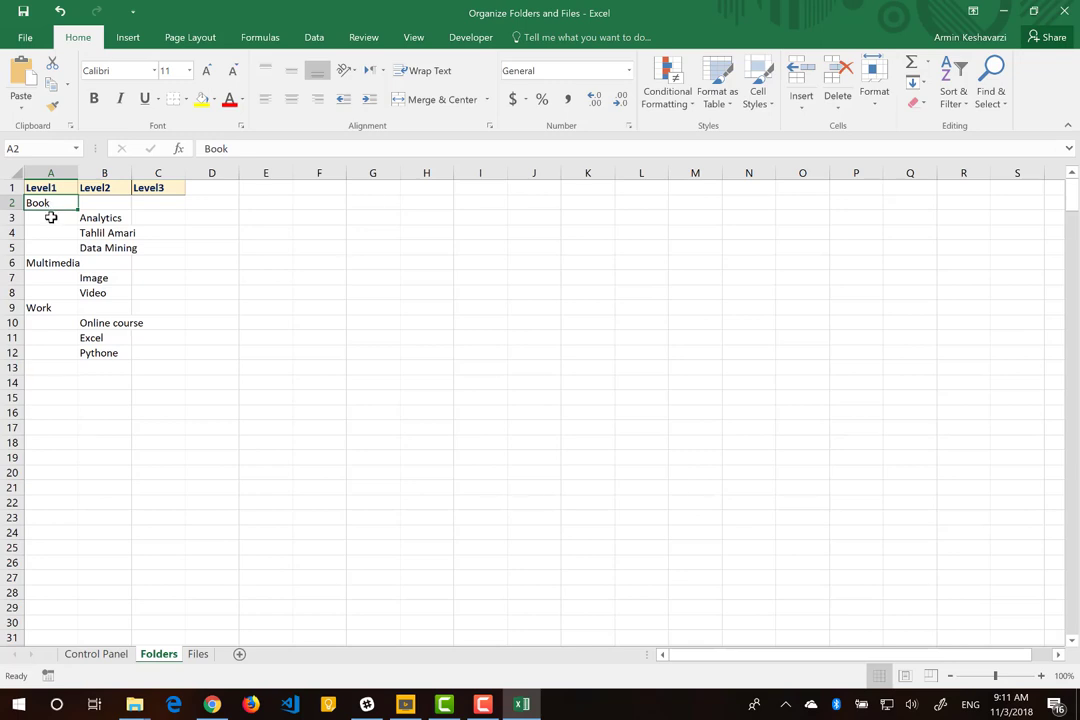
left_click(48, 217)
left_click(155, 217)
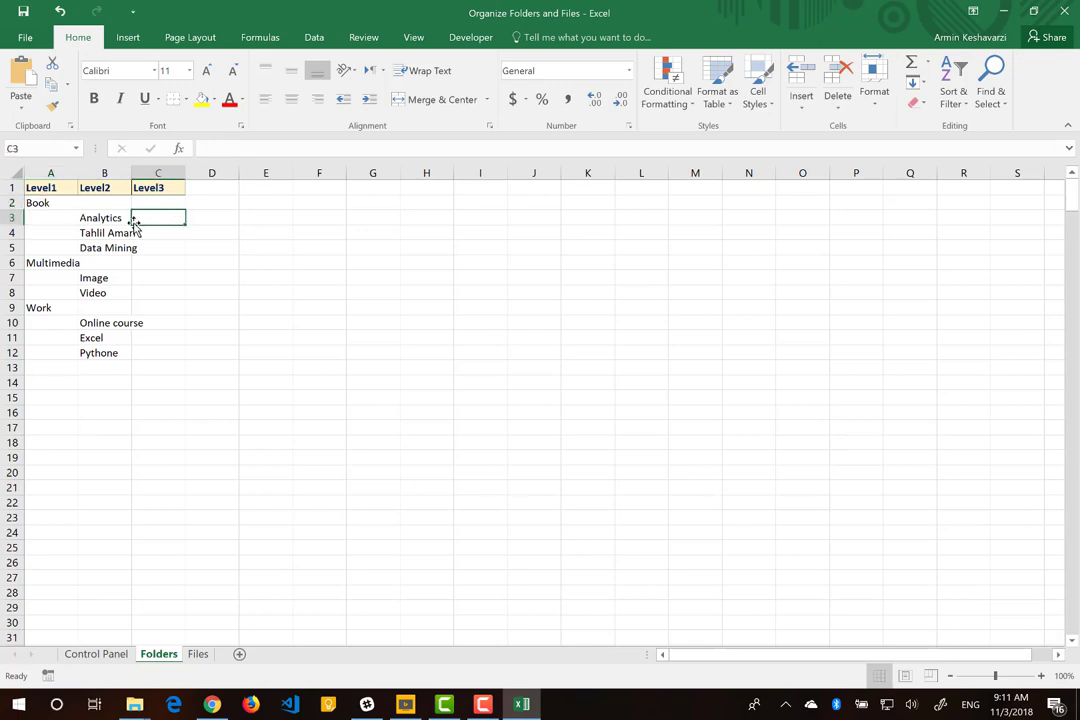
left_click(13, 232)
right_click(13, 232)
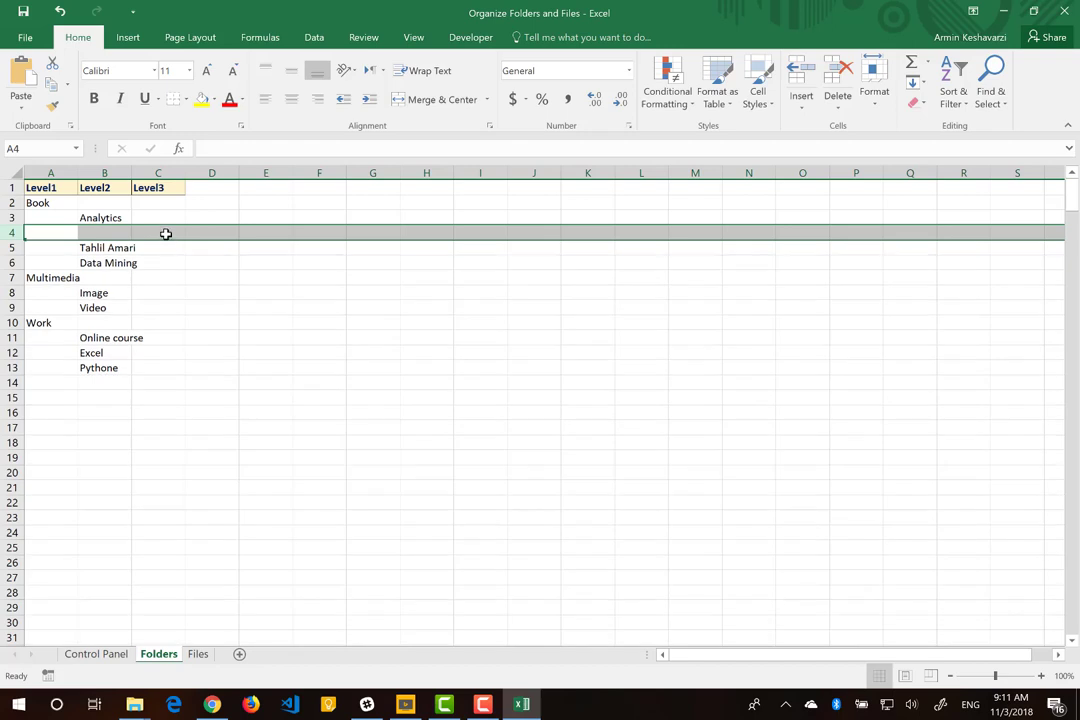
left_click(165, 234)
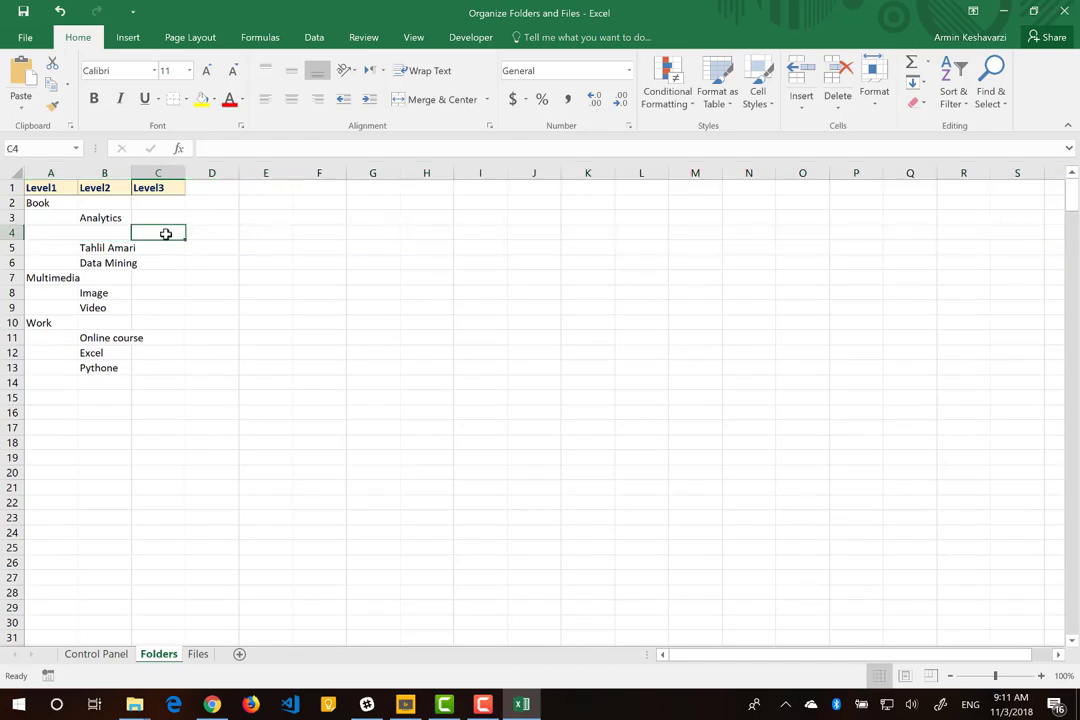
type("Das")
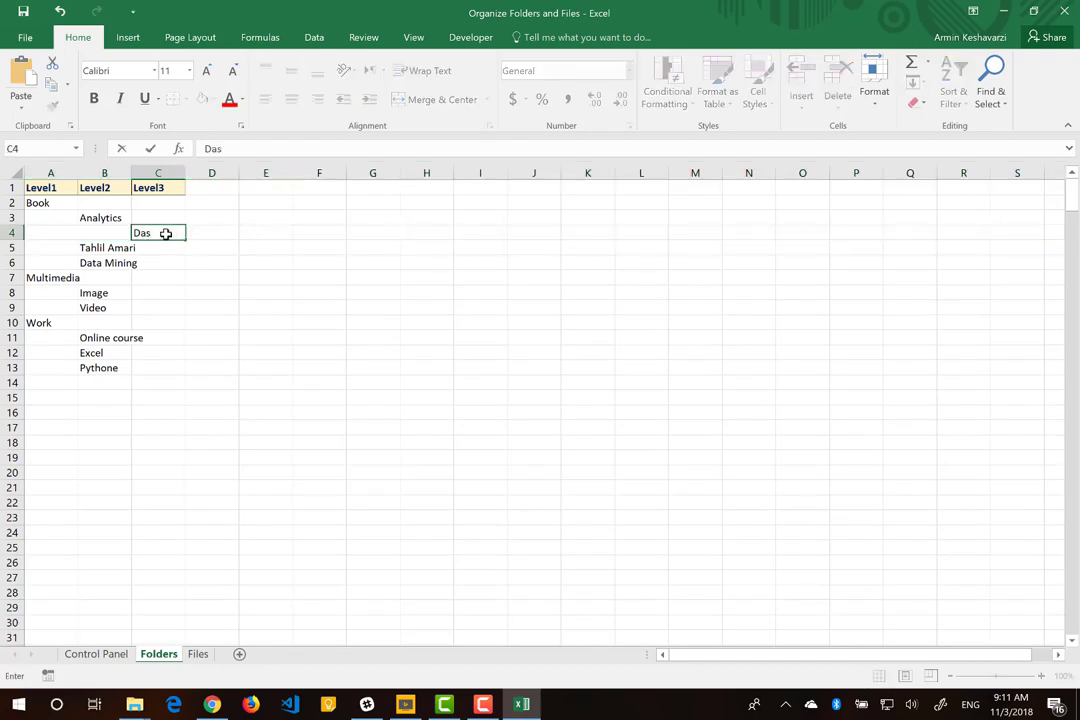
type("hboards")
key("Return")
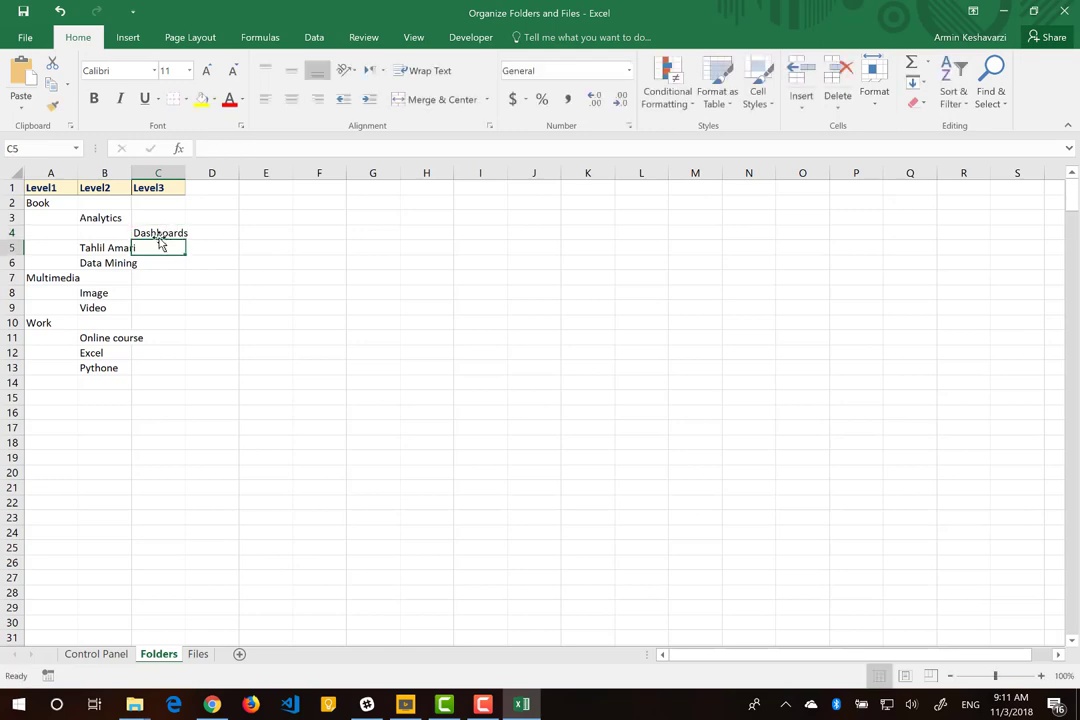
left_click(9, 263)
right_click(10, 264)
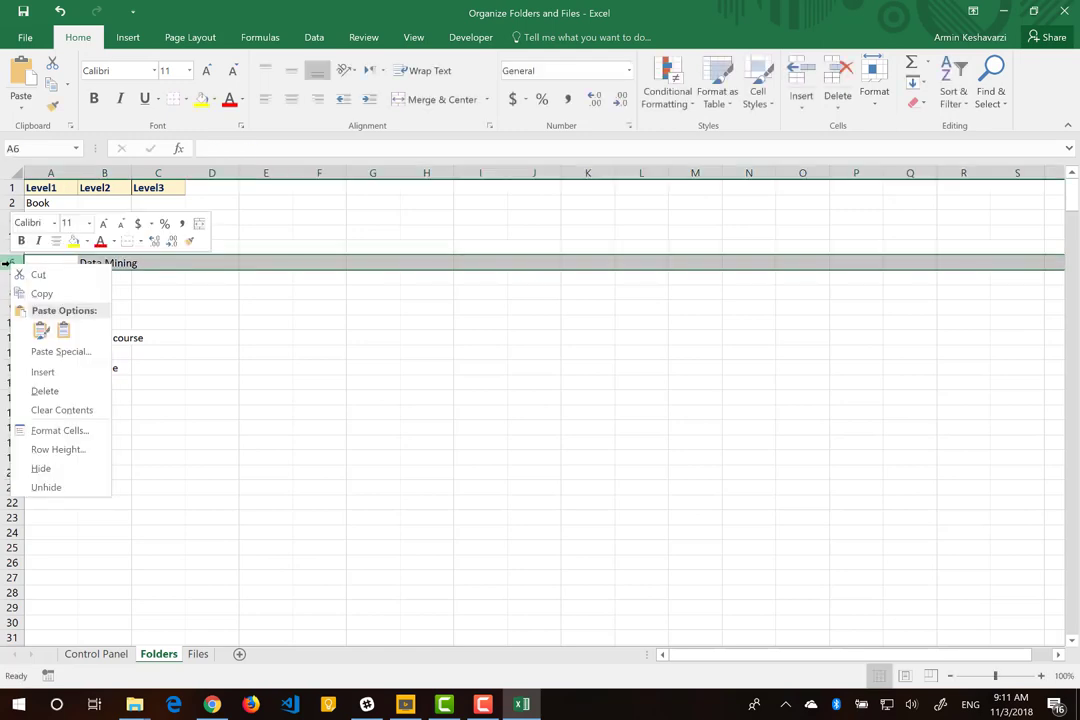
left_click(60, 376)
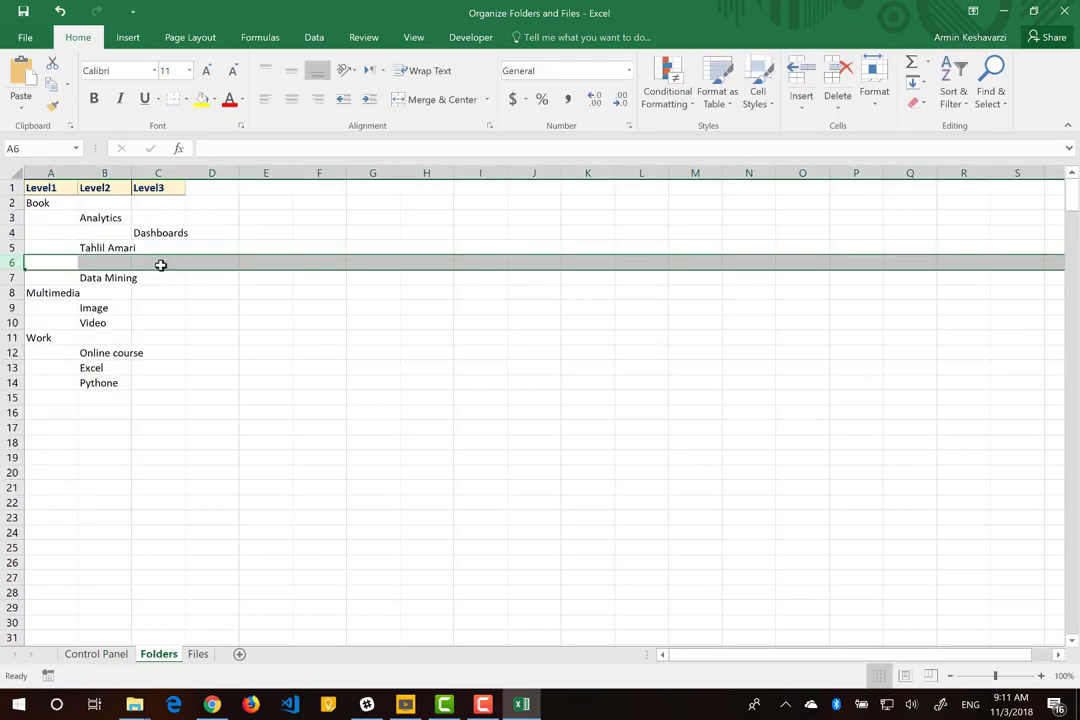
left_click(160, 264)
type("Amar Tosifi")
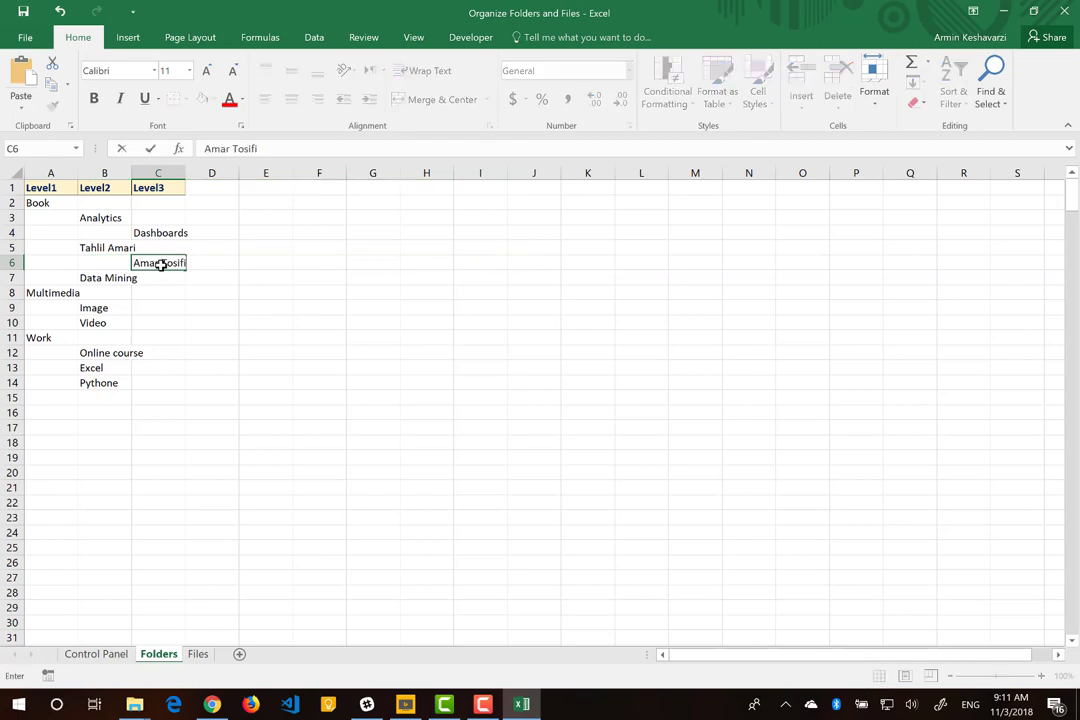
key("Return")
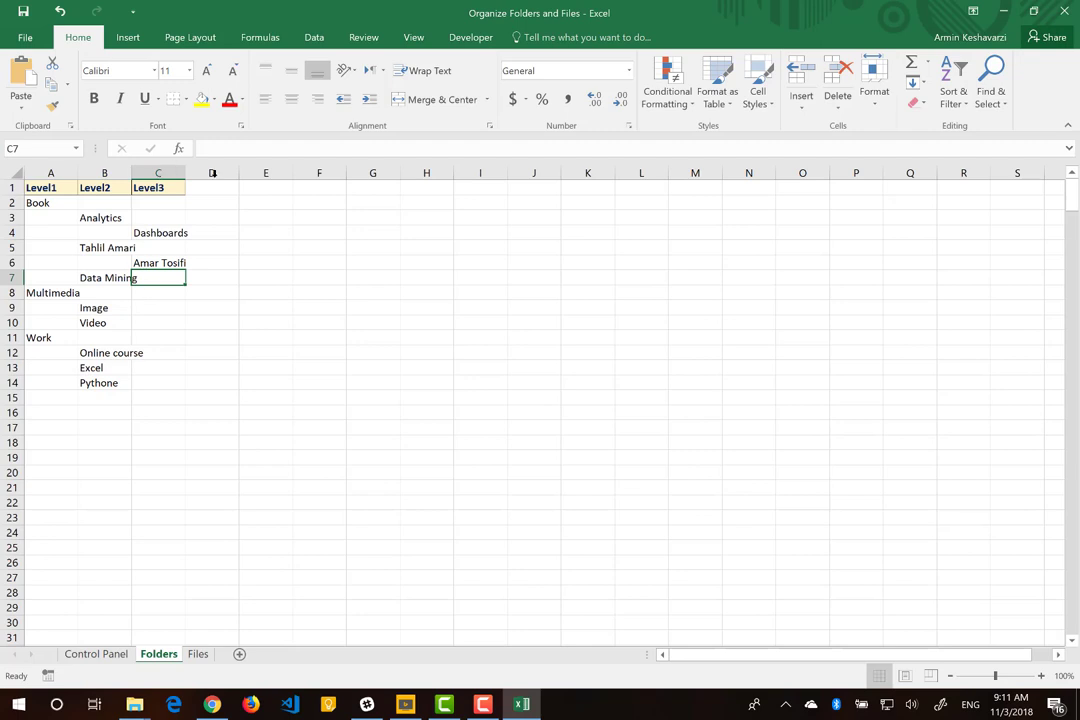
left_click_drag(183, 174, 189, 174)
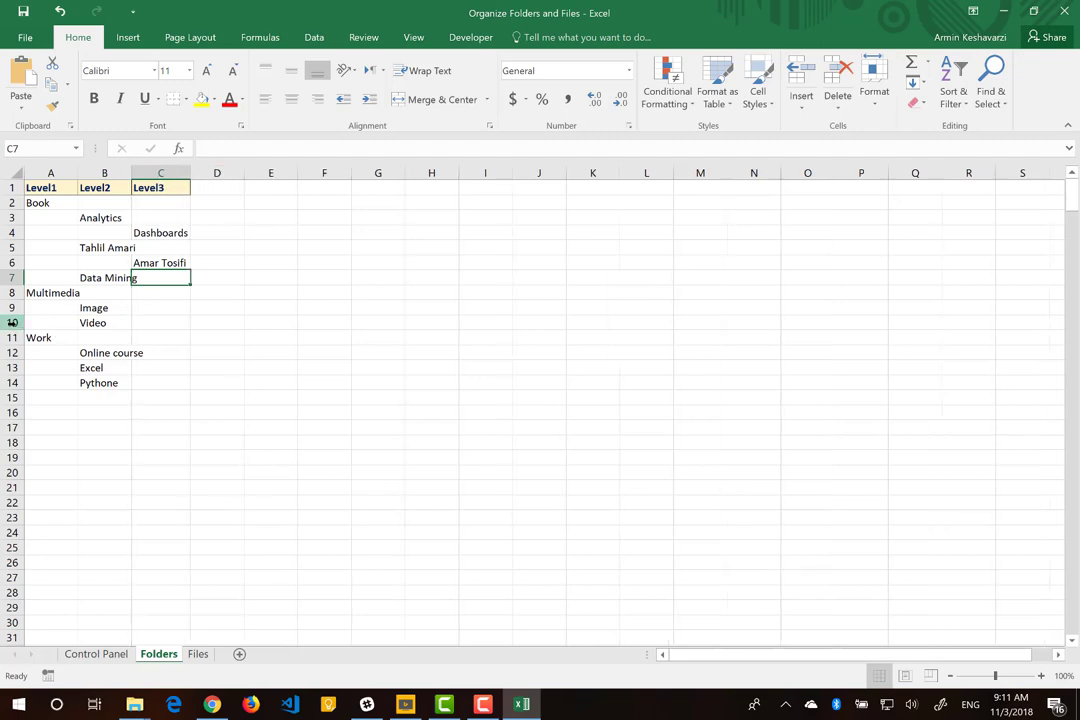
left_click(12, 321)
Insert two rows under Image and enter Khanevadegi in C10 and Dostan in C11.
right_click(12, 321)
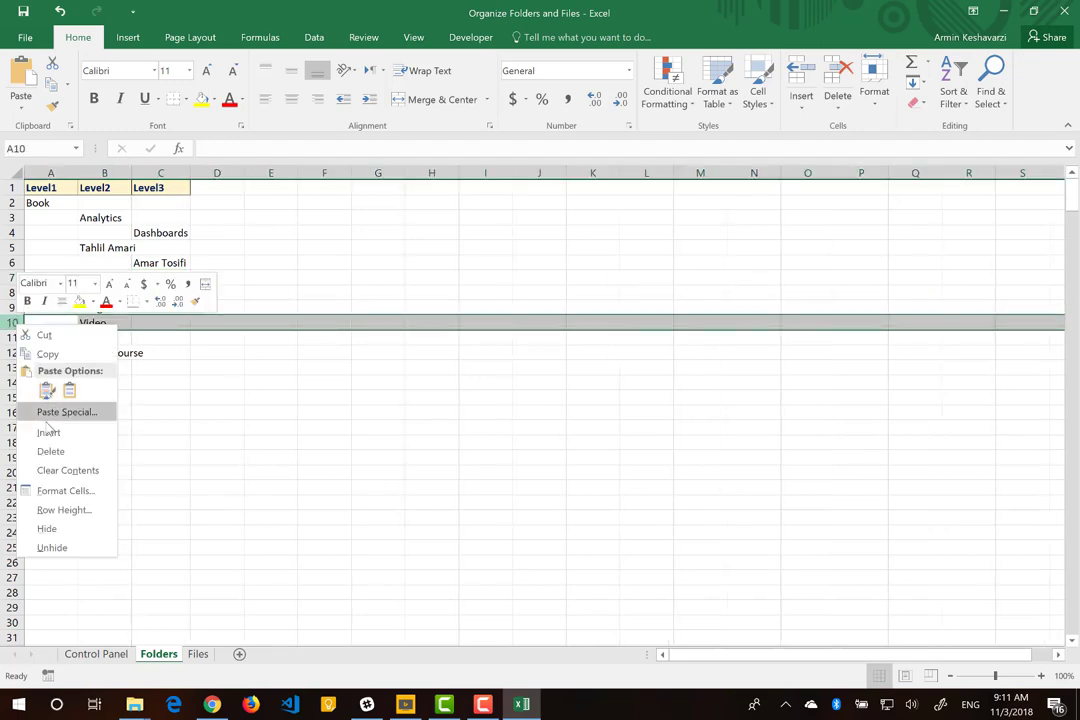
key("Escape")
key("ctrl+shift+plus")
left_click(157, 324)
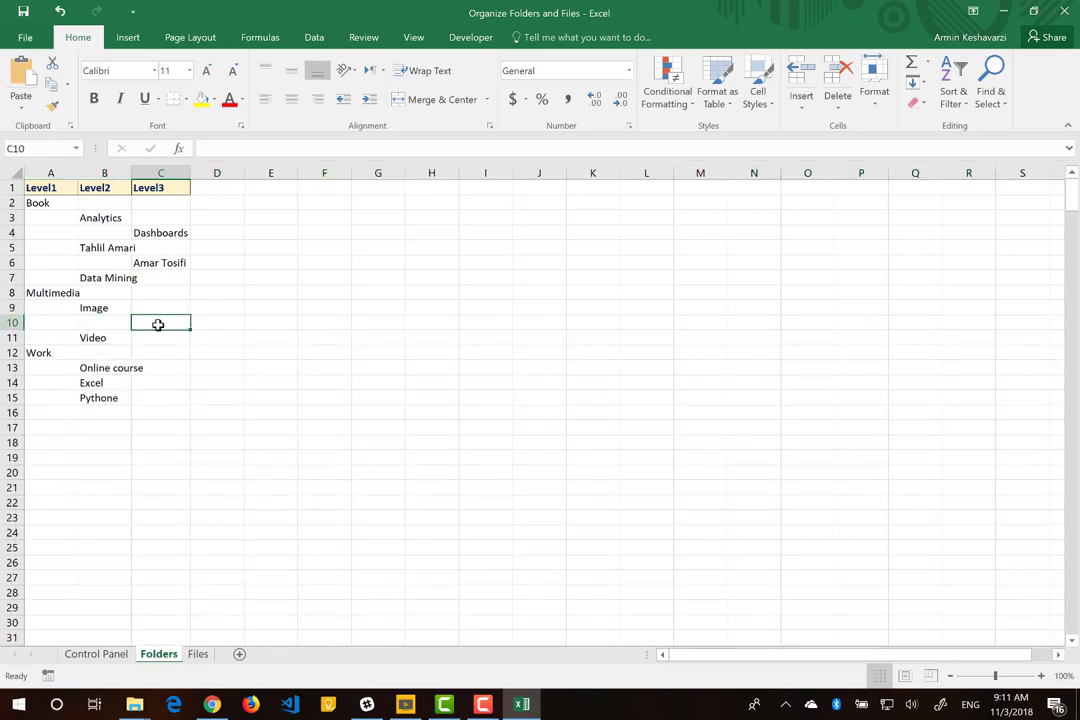
type("KHanevadeg")
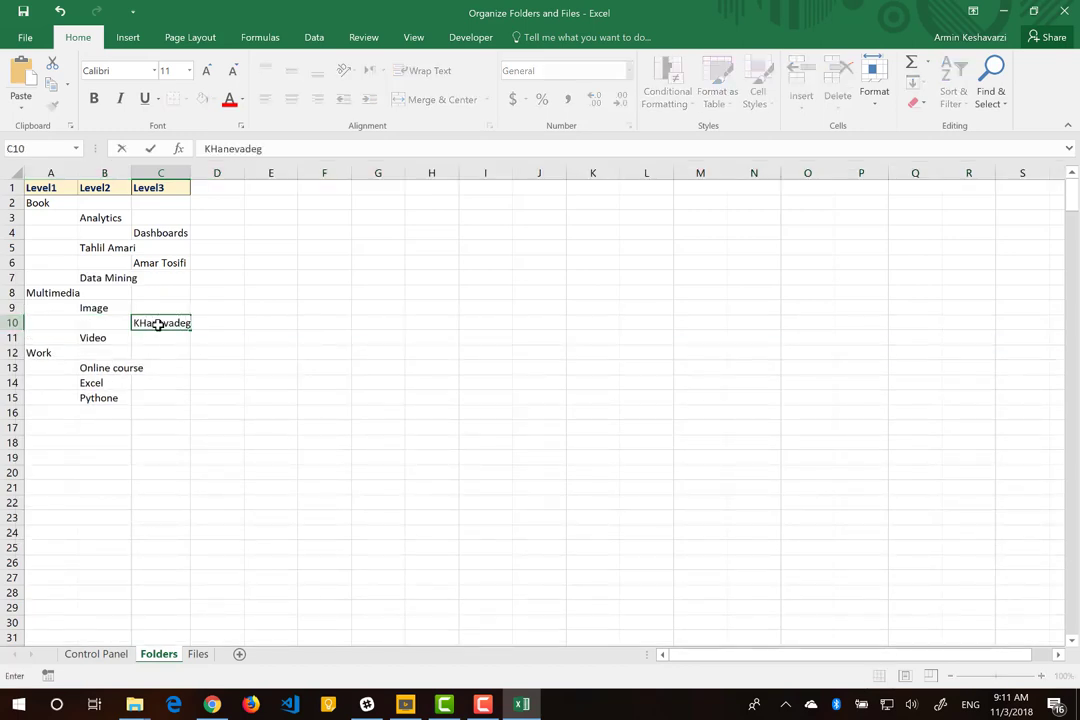
key("BackSpace")
key("BackSpace")
key("BackSpace")
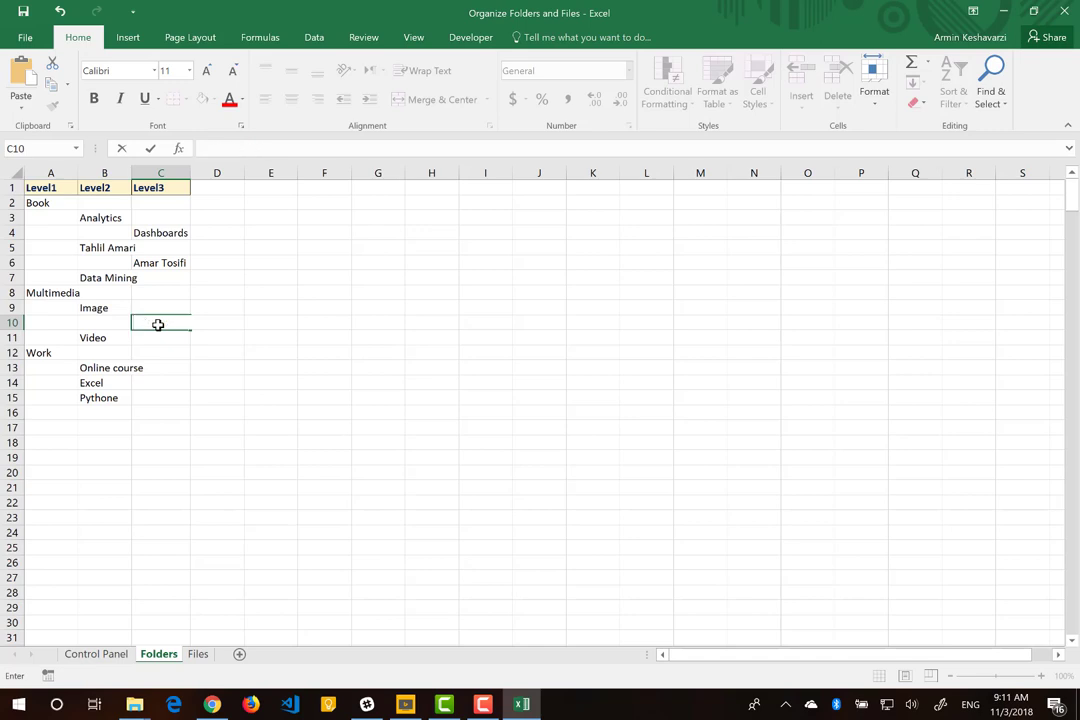
type("Khanevadeg")
type("i")
key("Return")
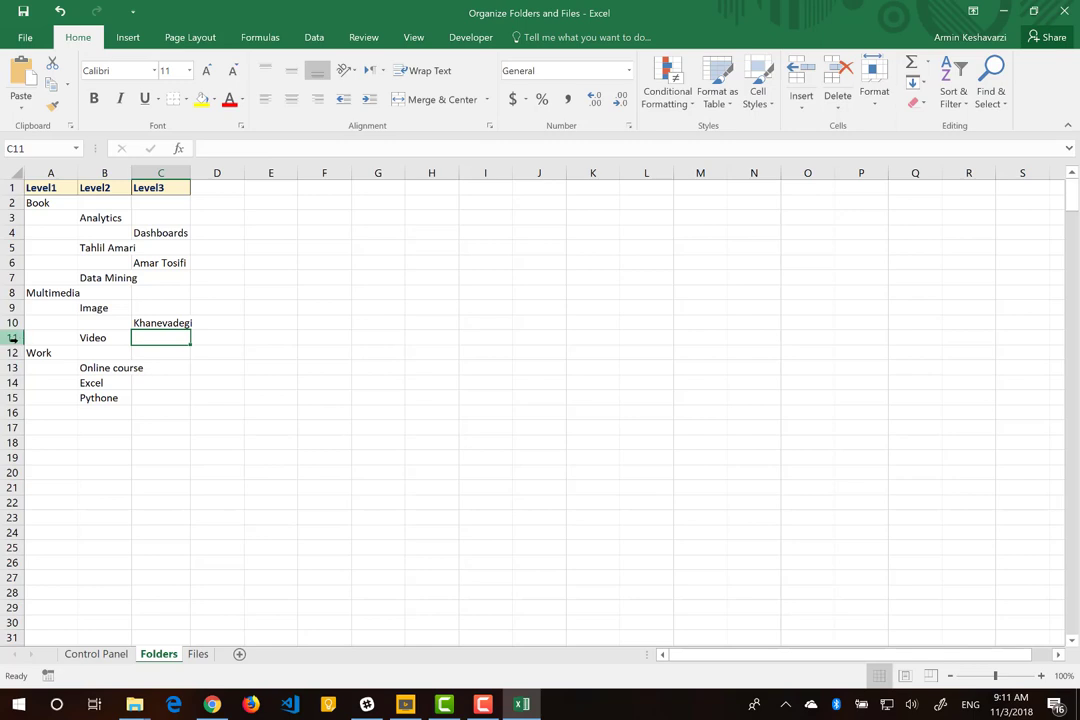
right_click(13, 338)
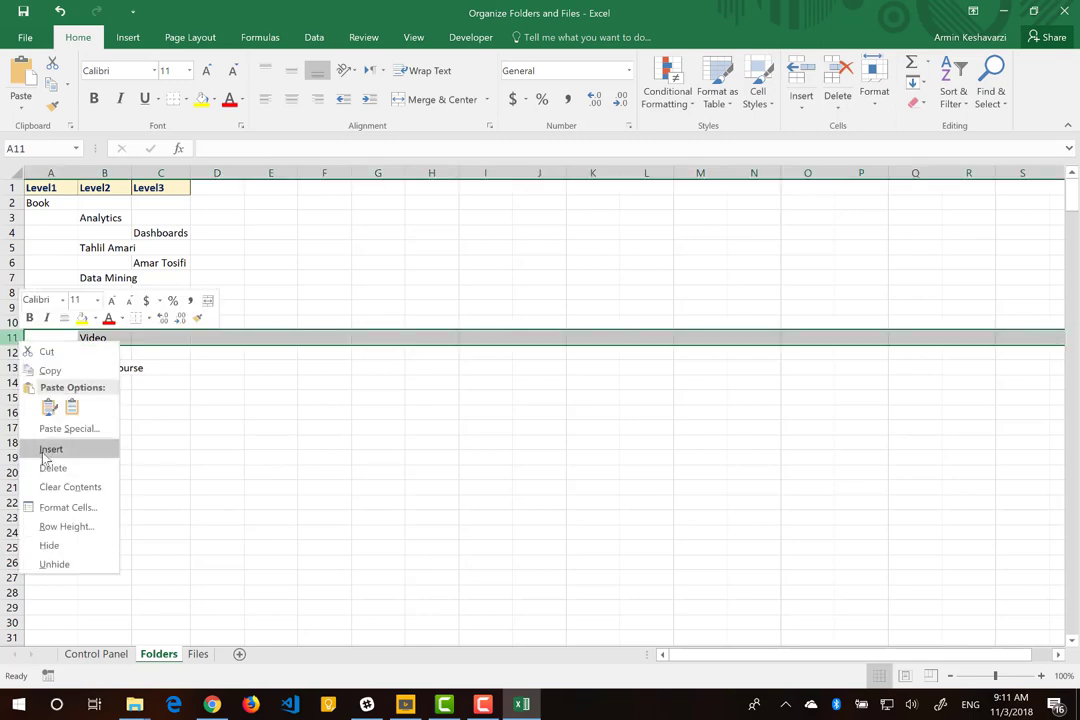
left_click(97, 442)
left_click(155, 337)
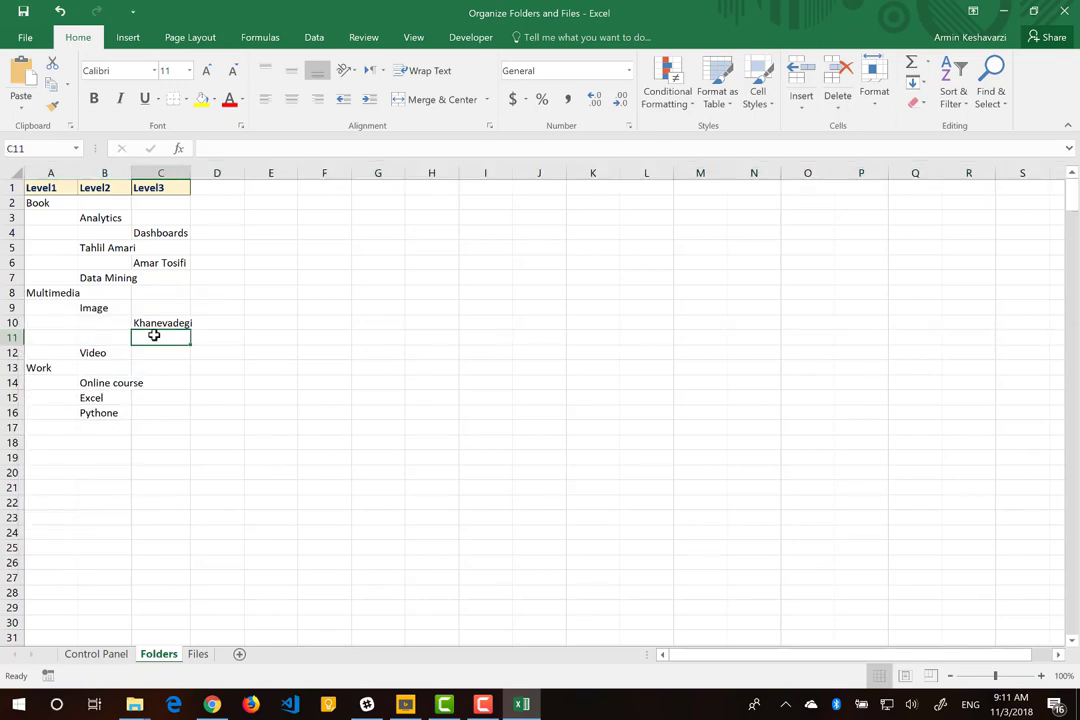
type("Dostan")
key("Return")
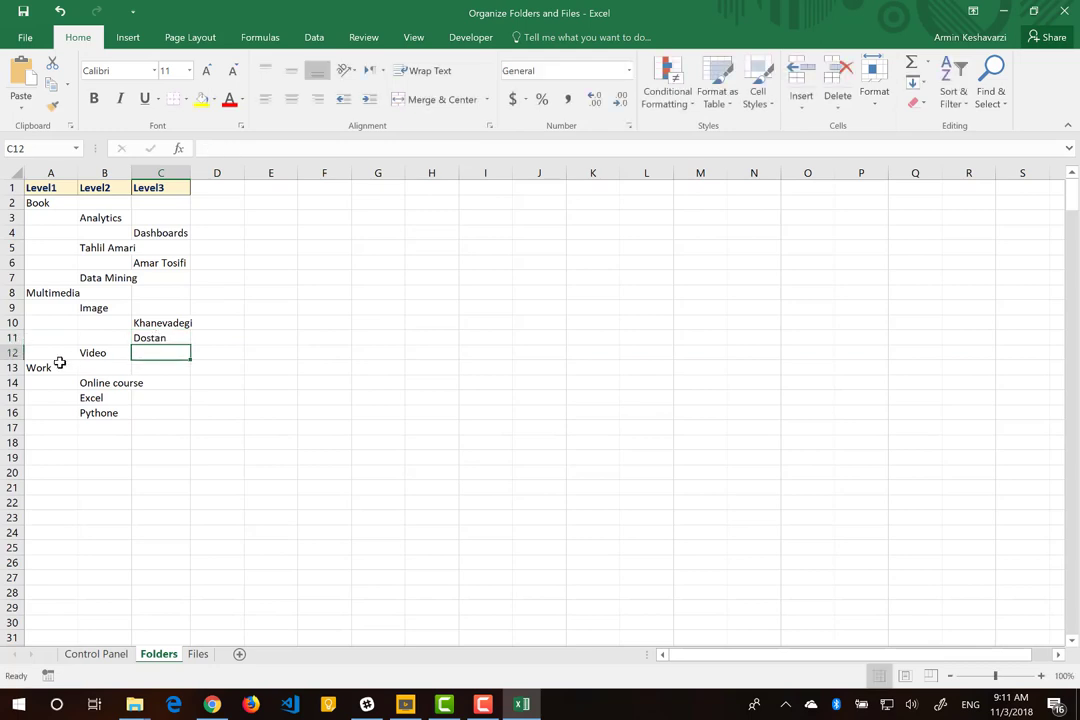
Insert two rows under Video and enter Serialha in C13 and Film in C14.
left_click(13, 368)
right_click(13, 368)
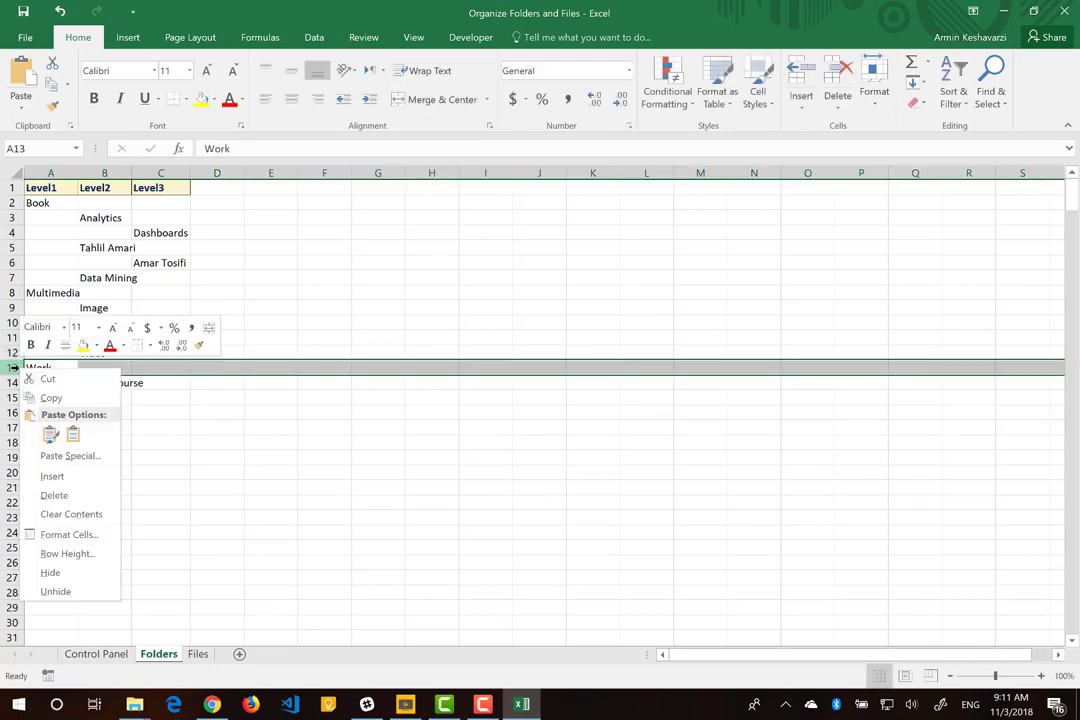
left_click(57, 482)
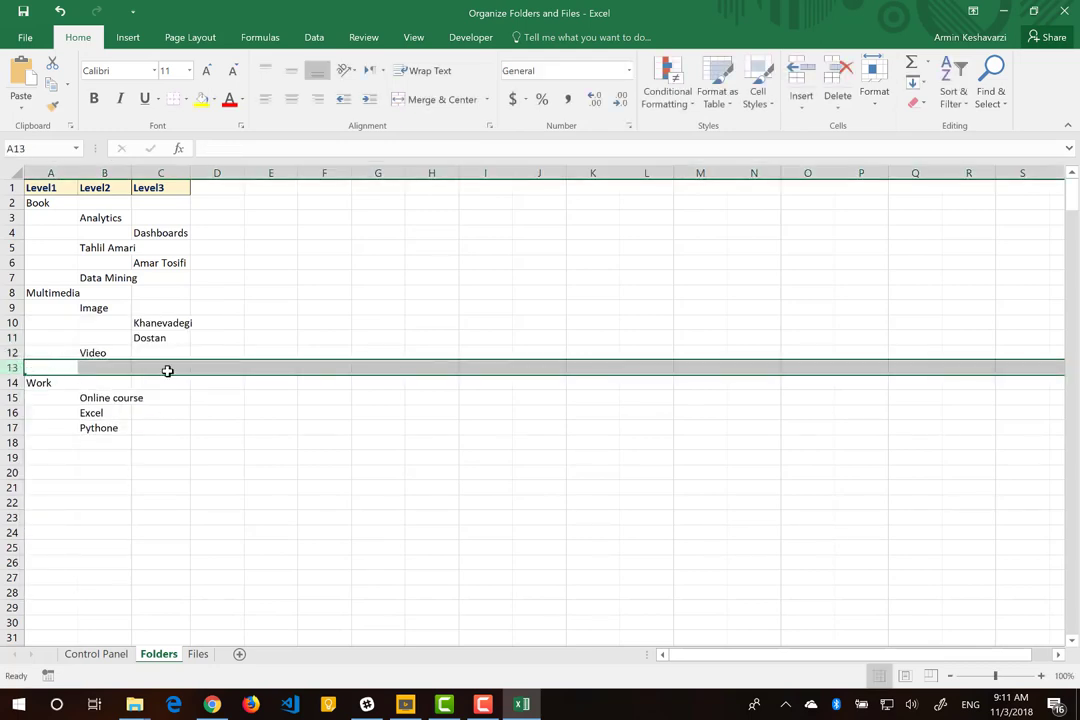
left_click(167, 369)
type("Serial")
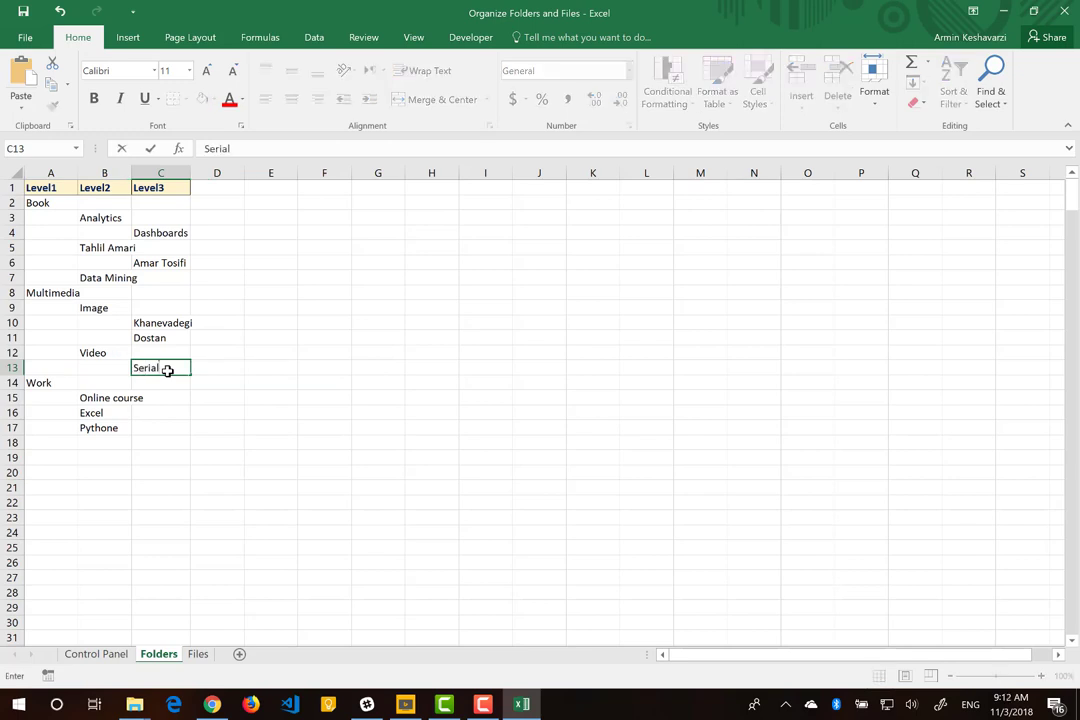
type("ha")
key("Return")
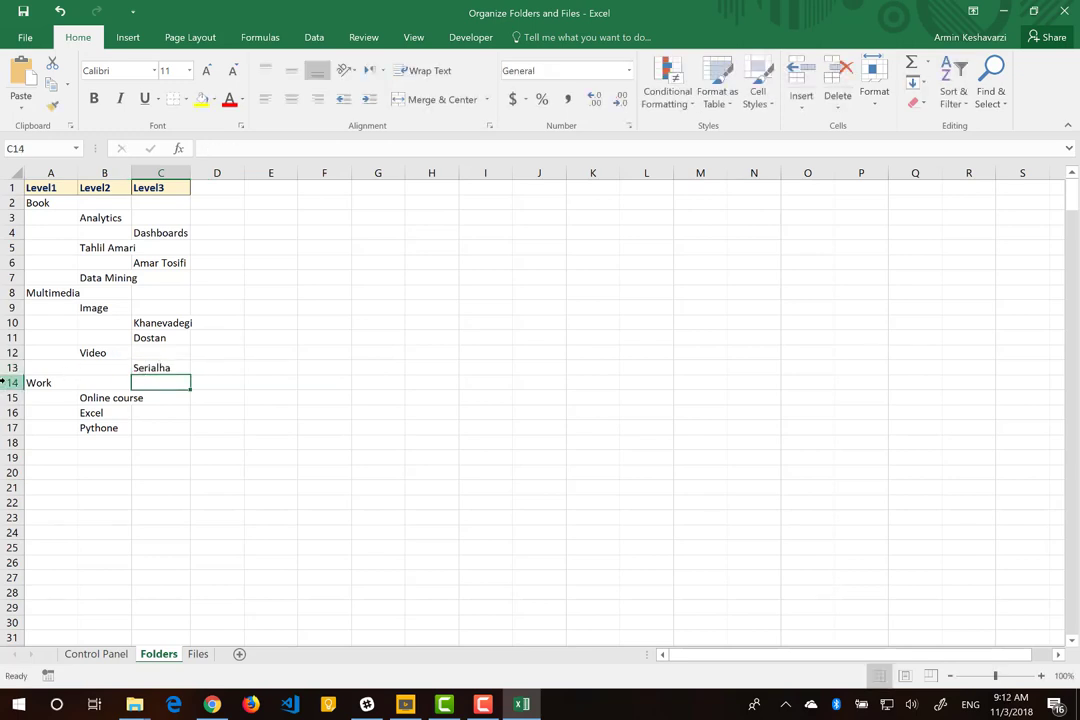
left_click(8, 382)
right_click(8, 382)
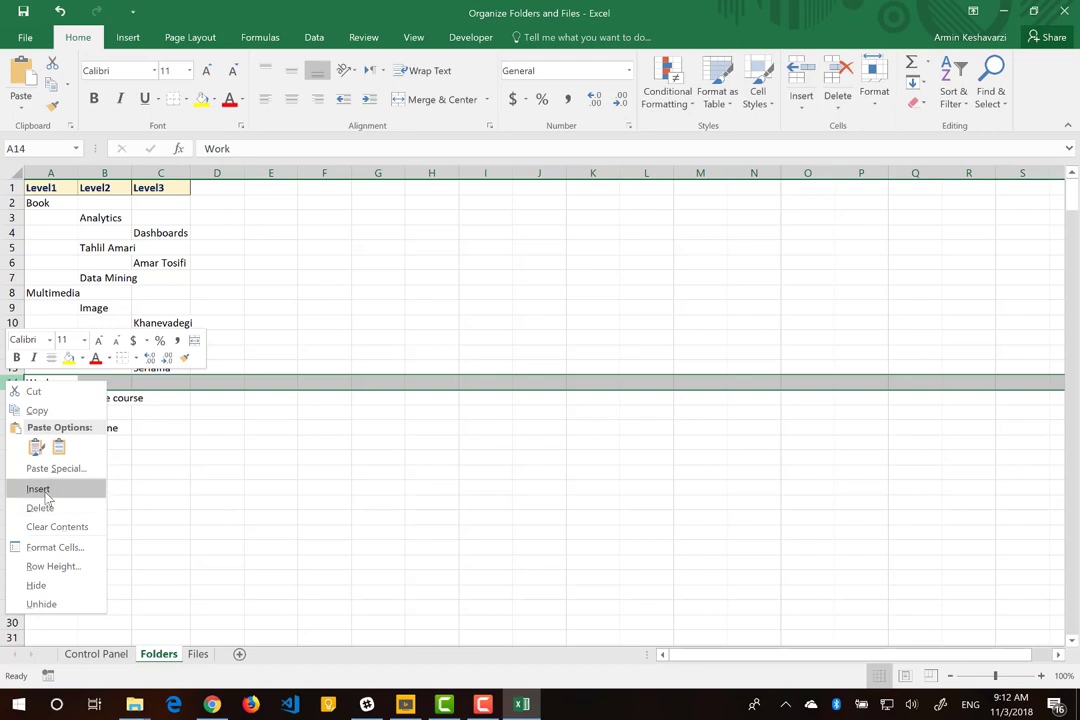
left_click(45, 489)
left_click(164, 382)
type("F")
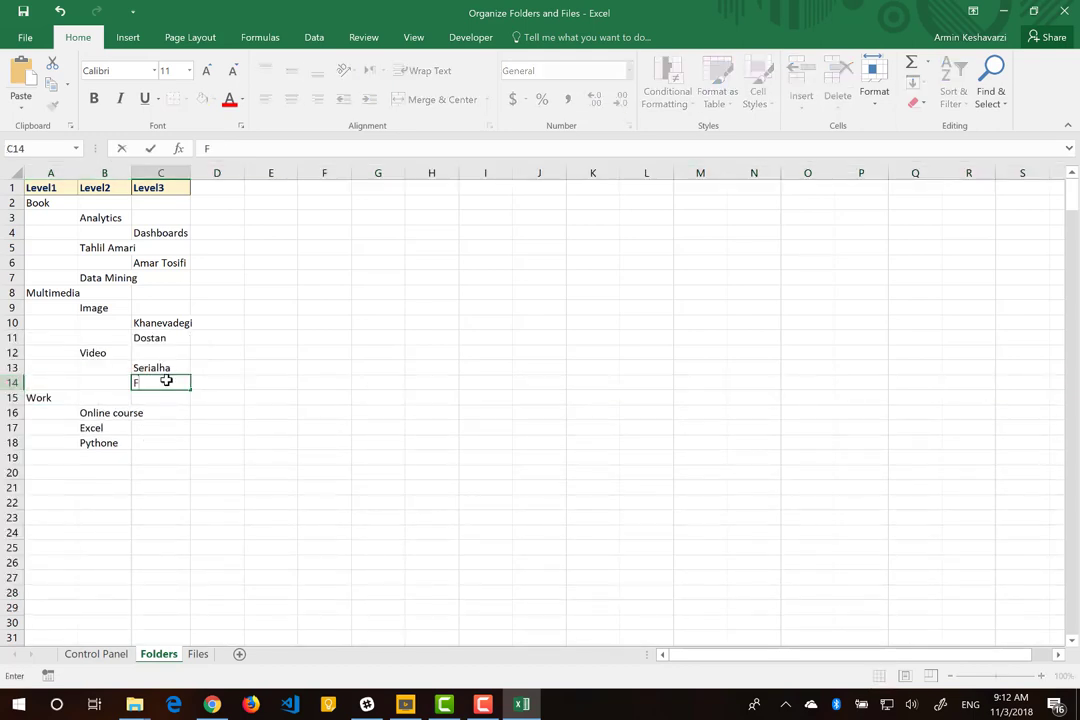
type("ilmha")
key("Return")
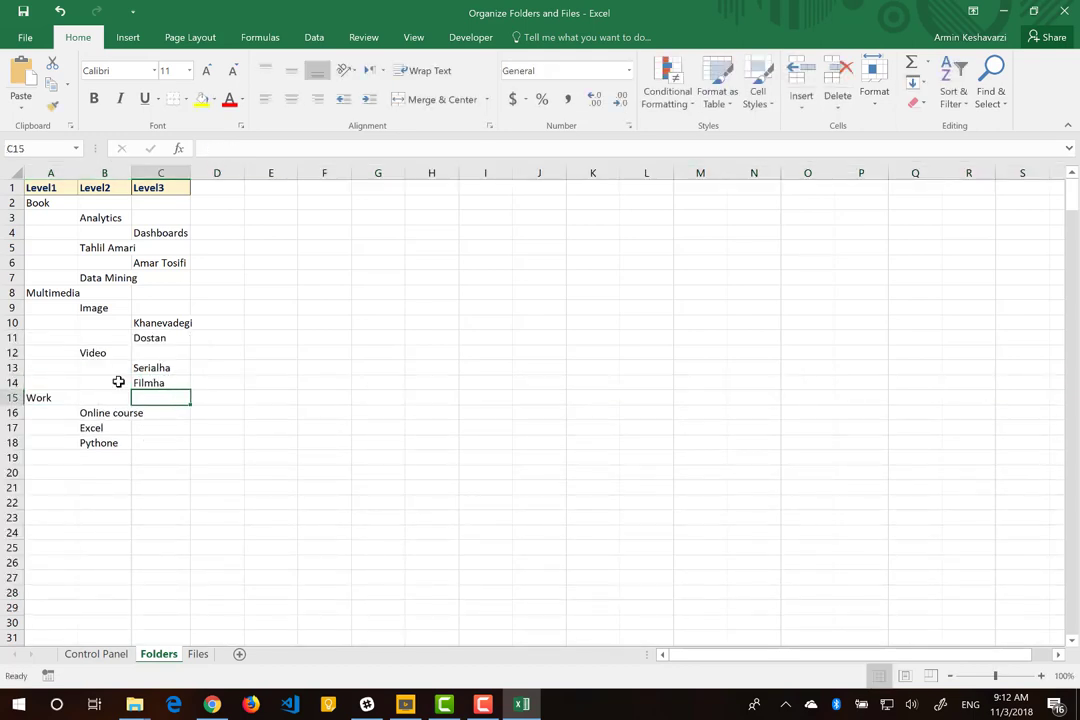
double_click(172, 384)
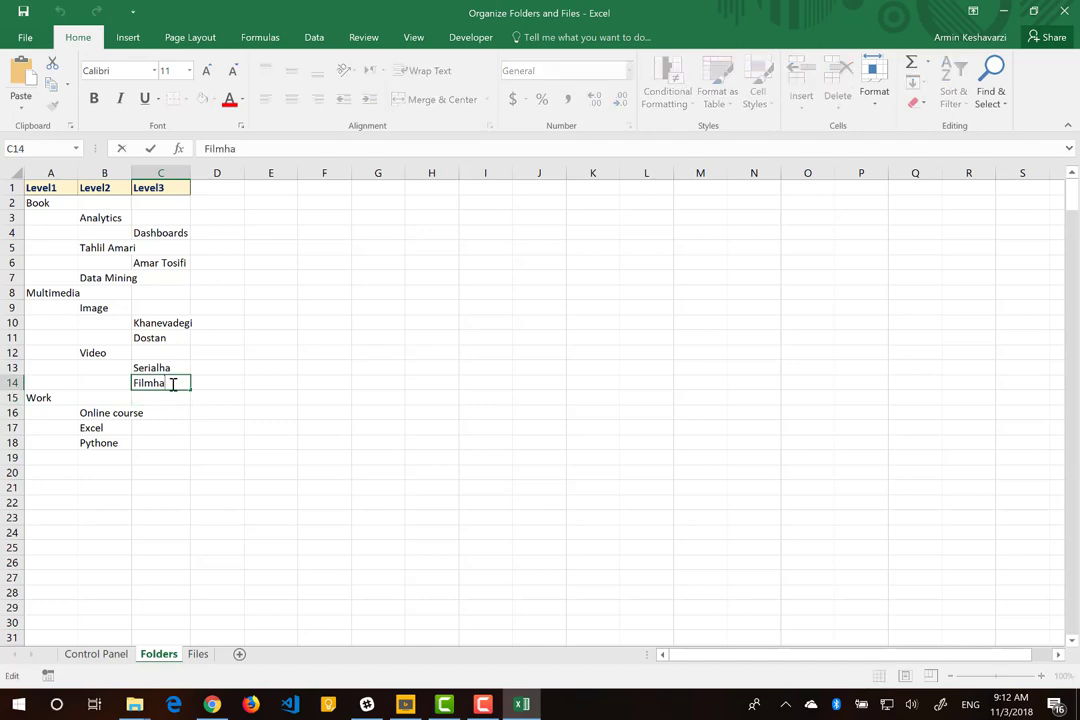
key("BackSpace")
key("BackSpace")
key("Return")
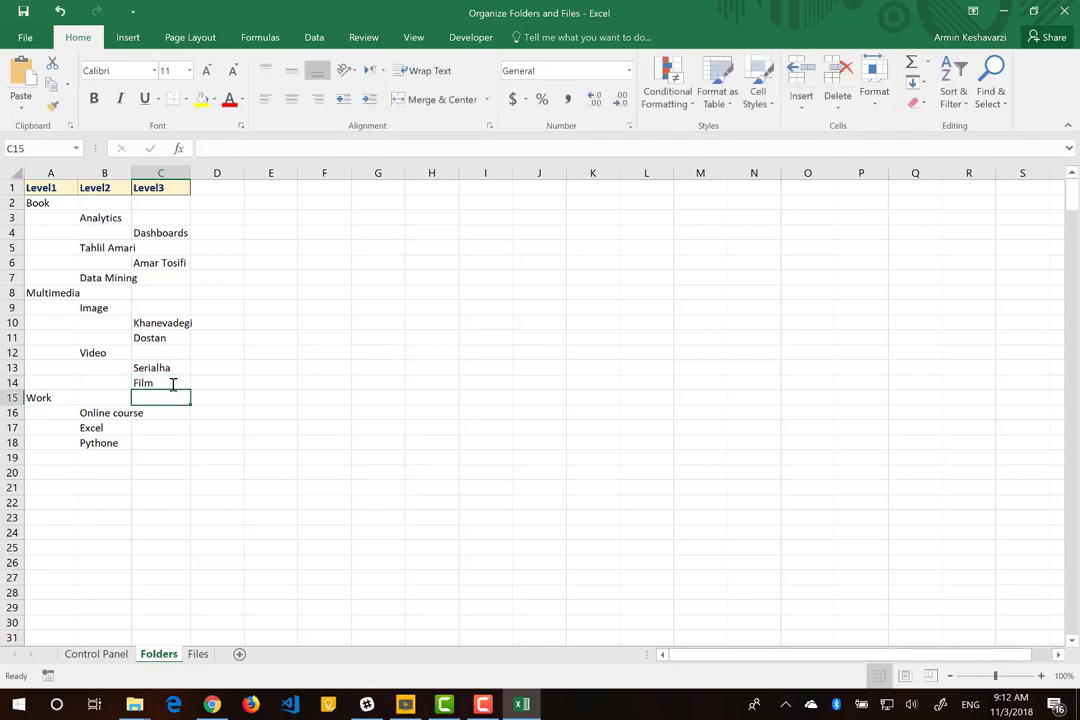
left_click(6, 397)
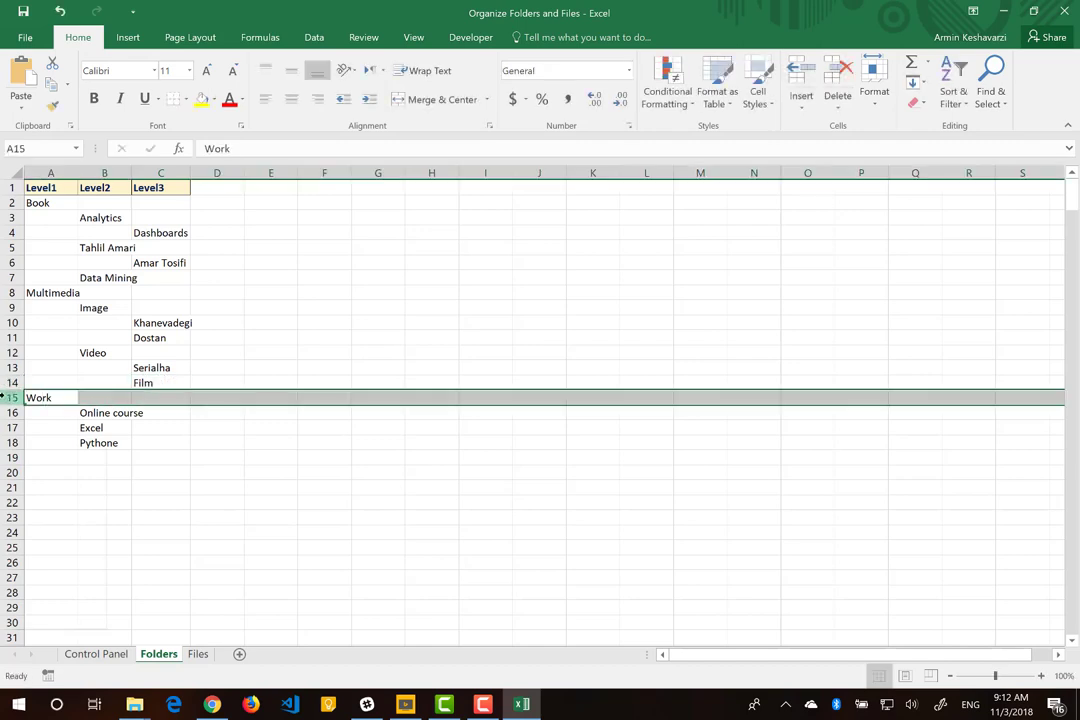
Insert a blank row 18 above Pythone and enter Management in C18.
right_click(4, 397)
key("Escape")
left_click(14, 443)
right_click(14, 443)
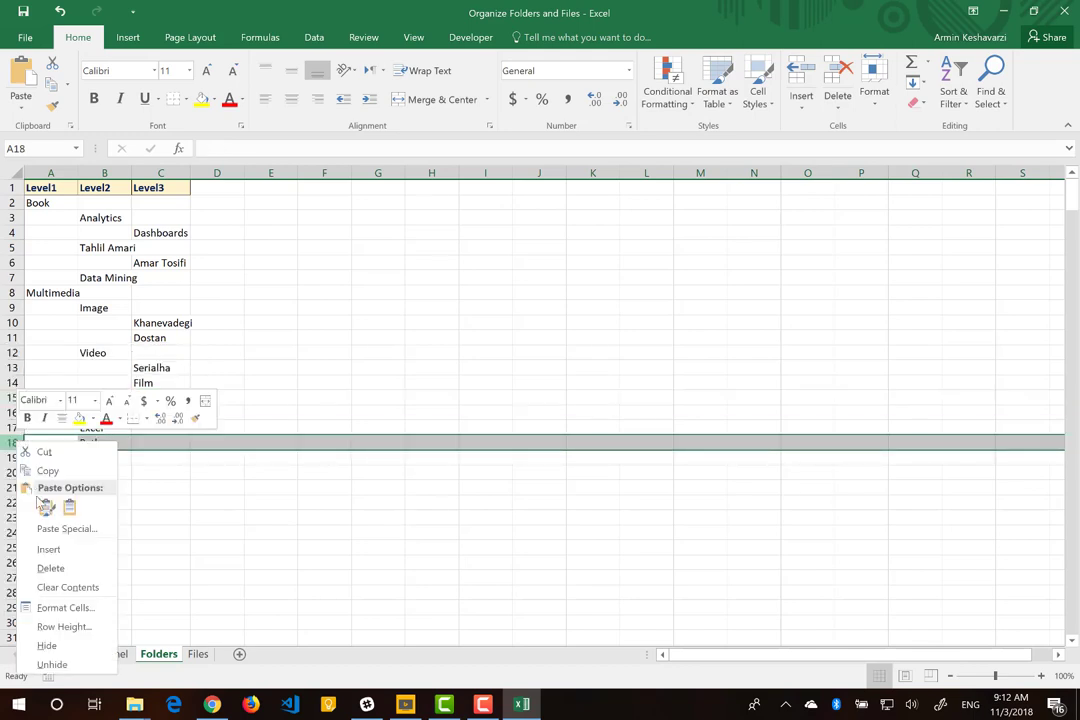
left_click(48, 549)
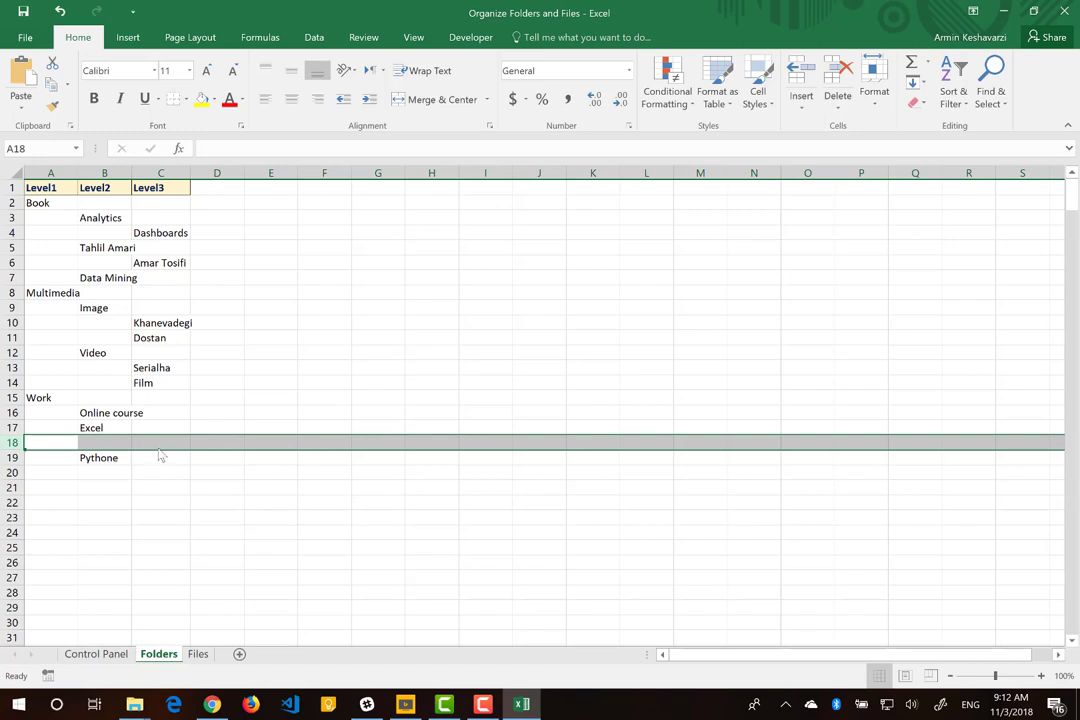
left_click(163, 440)
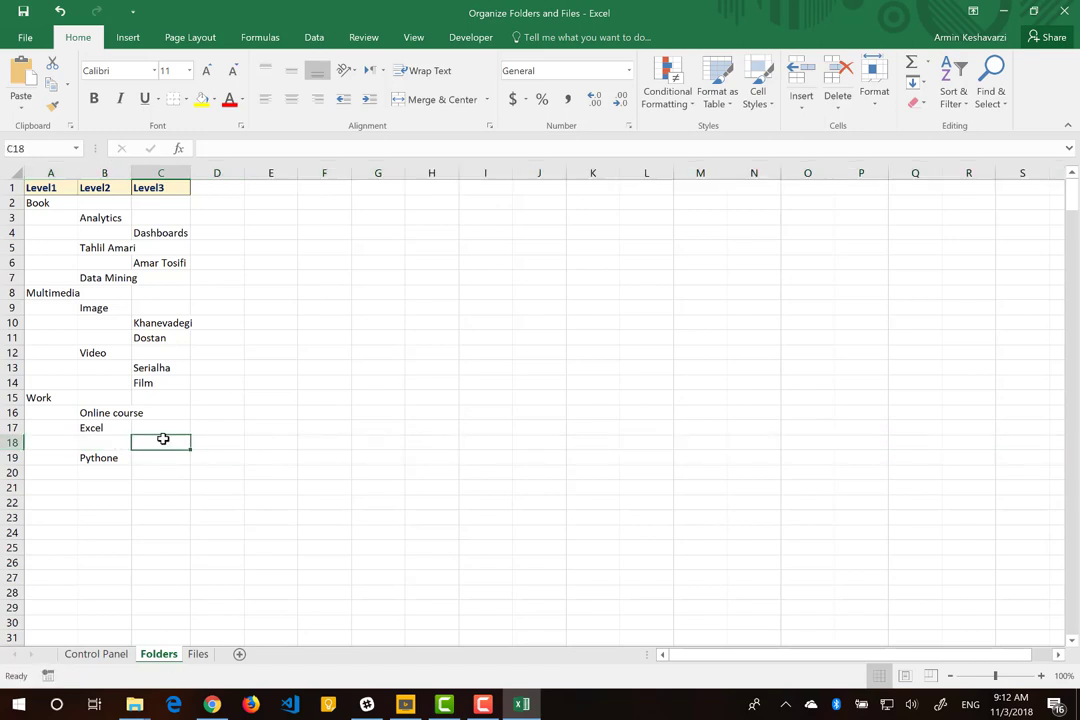
type("Management")
key("Return")
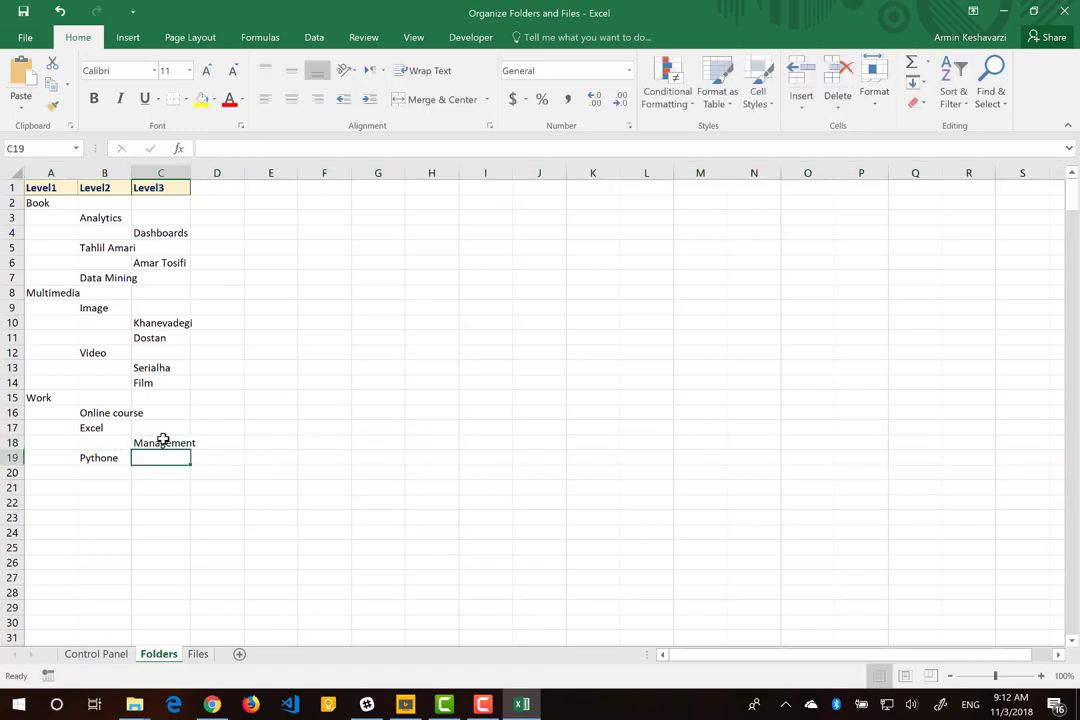
Insert row 19, enter Data analyze in C19, and widen column B.
left_click(8, 457)
right_click(8, 457)
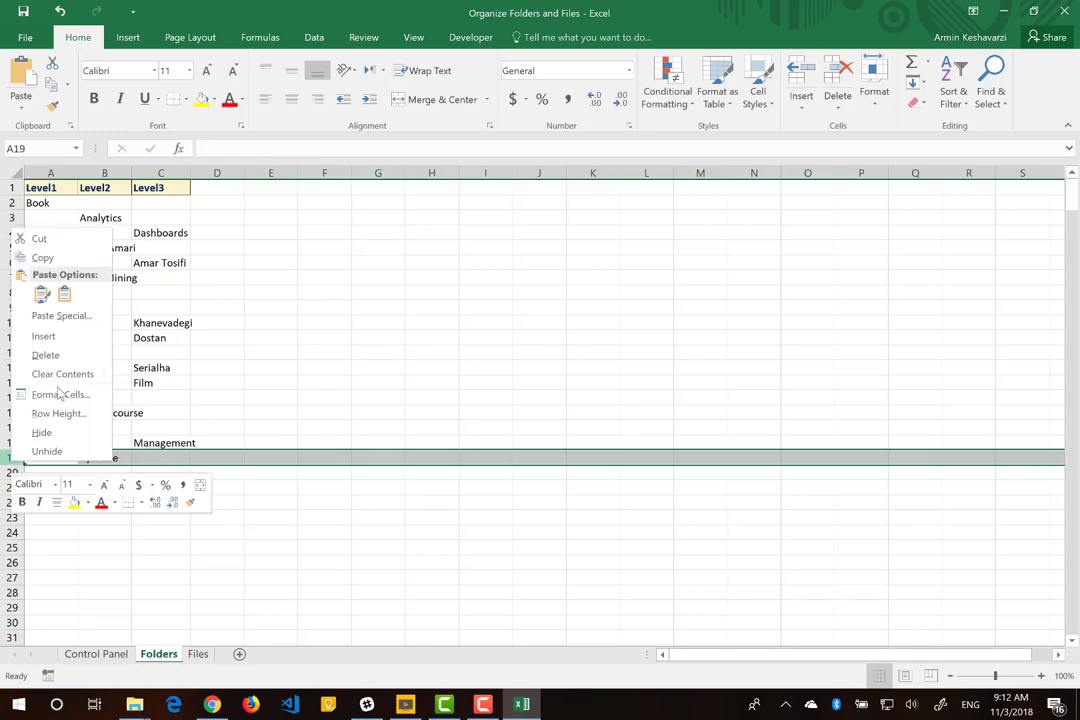
left_click(70, 336)
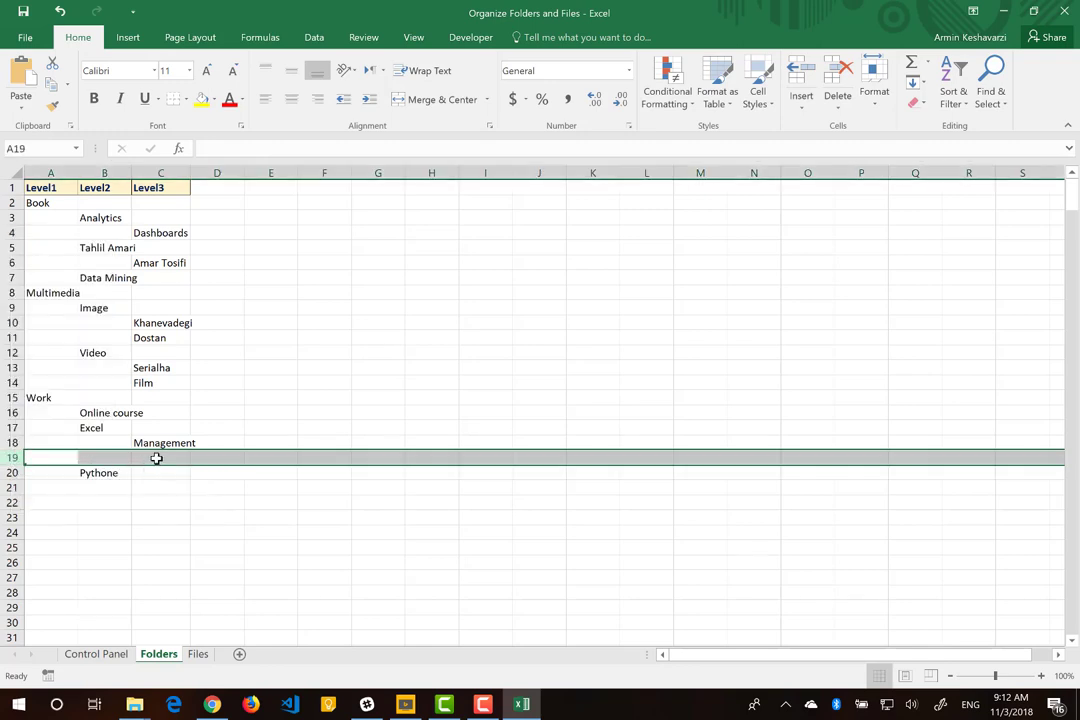
left_click(156, 457)
type("Data analyze")
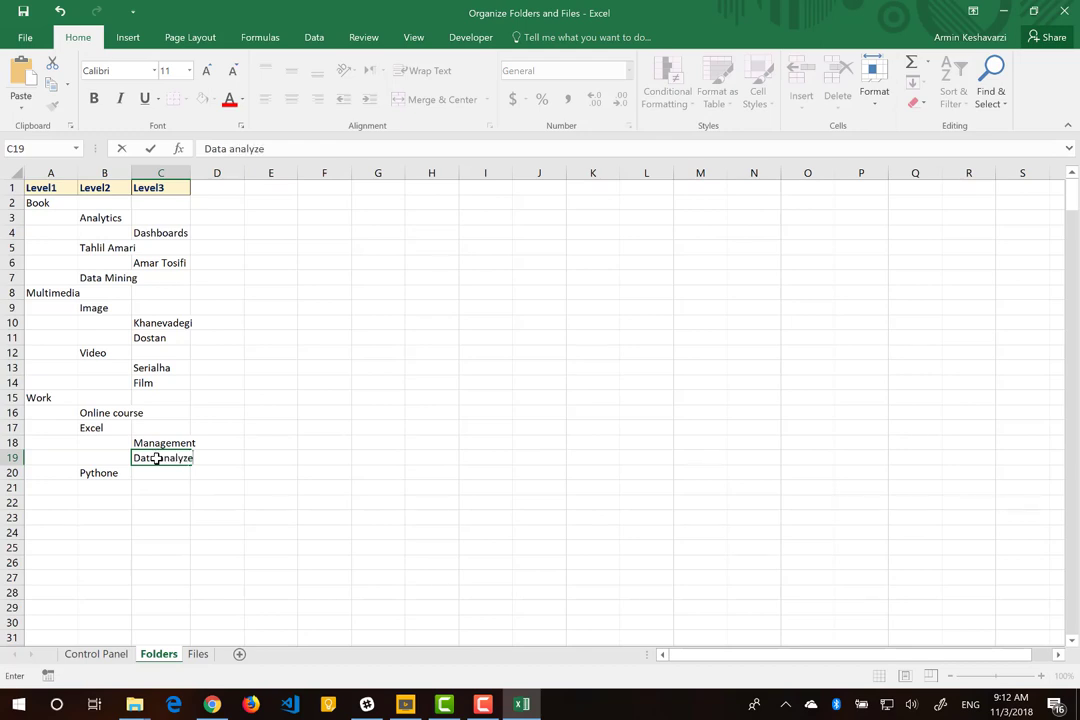
key("Return")
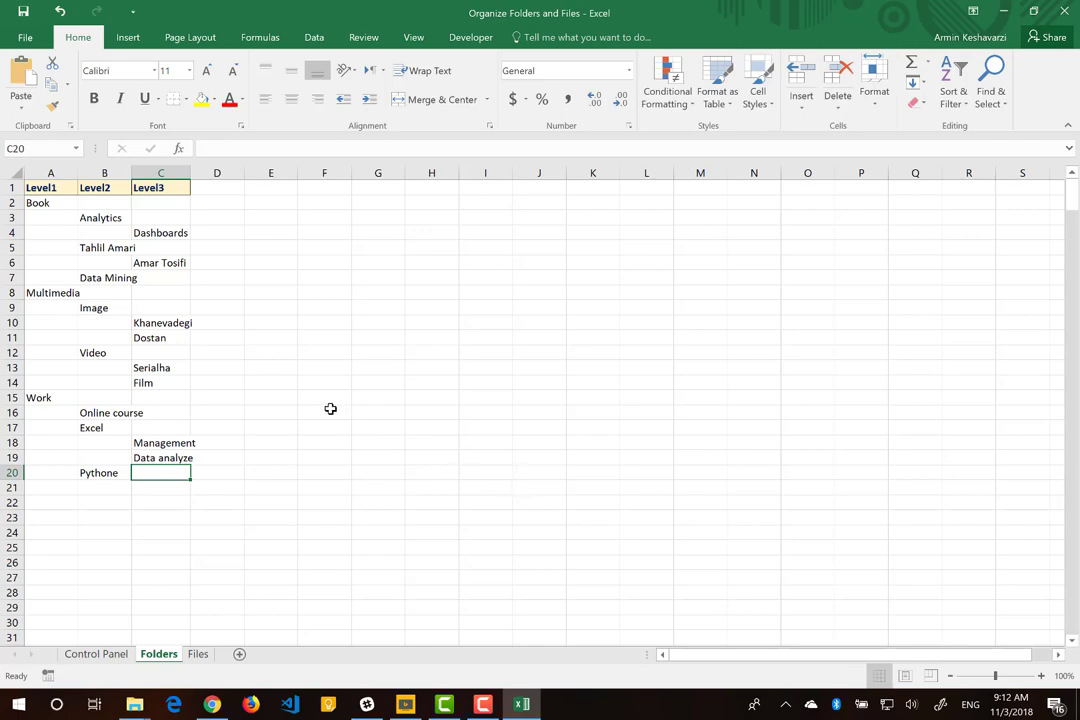
left_click_drag(131, 169, 145, 169)
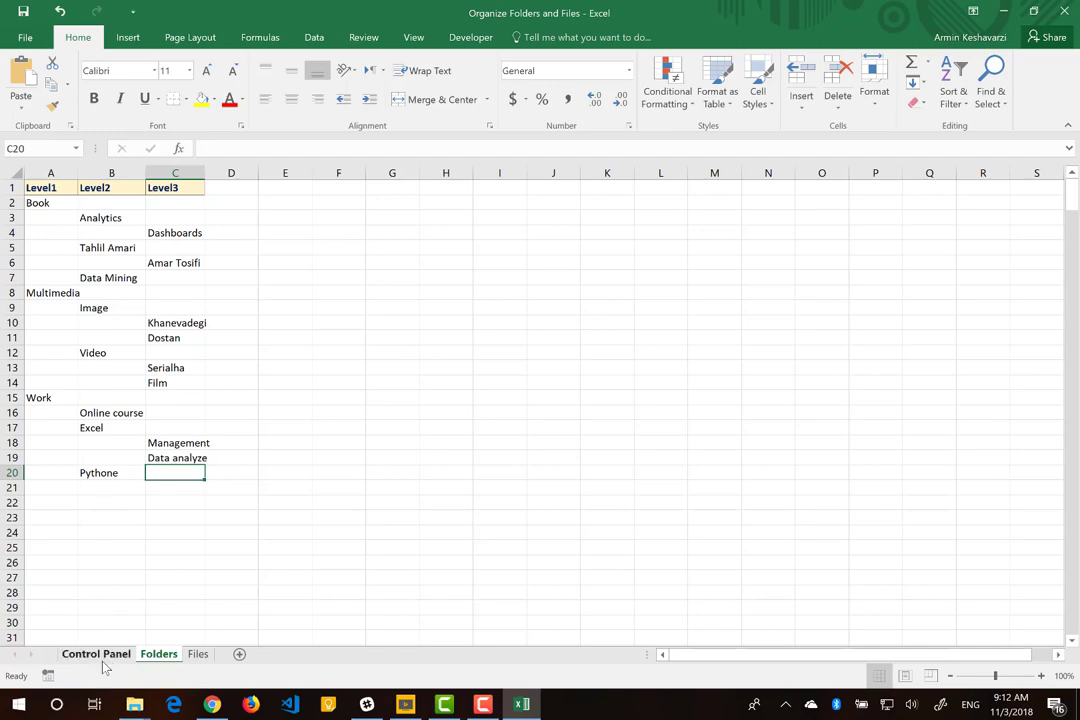
From the Control Panel, build the folders using a new Desktop folder Test3 as root.
left_click(96, 654)
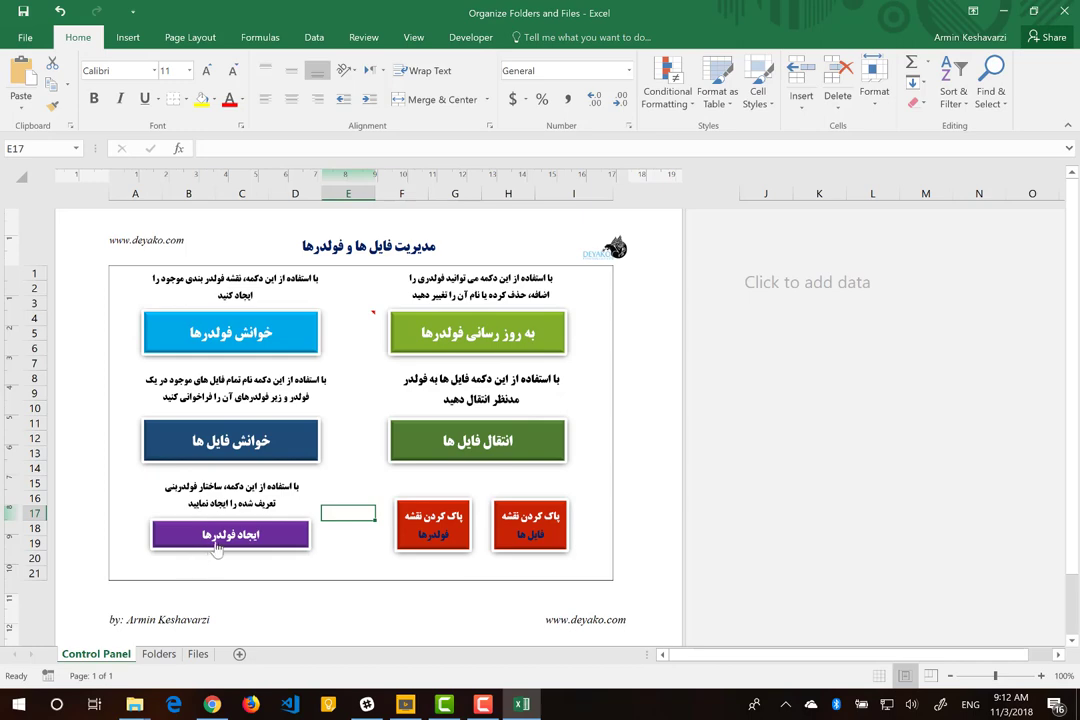
left_click(215, 540)
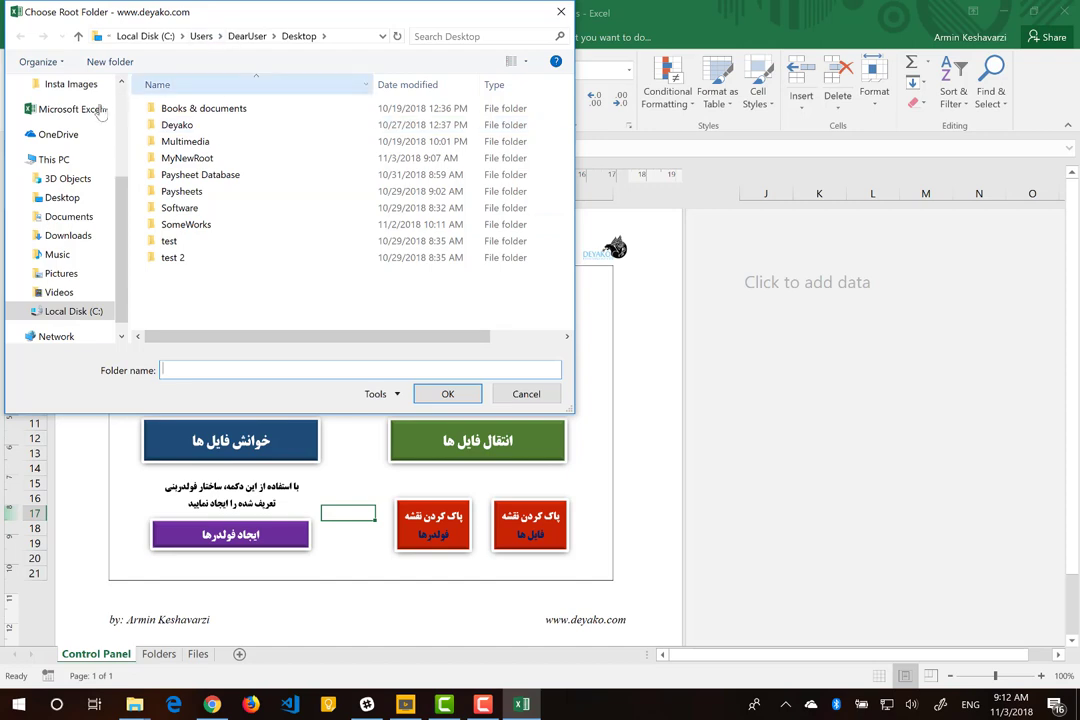
left_click(83, 200)
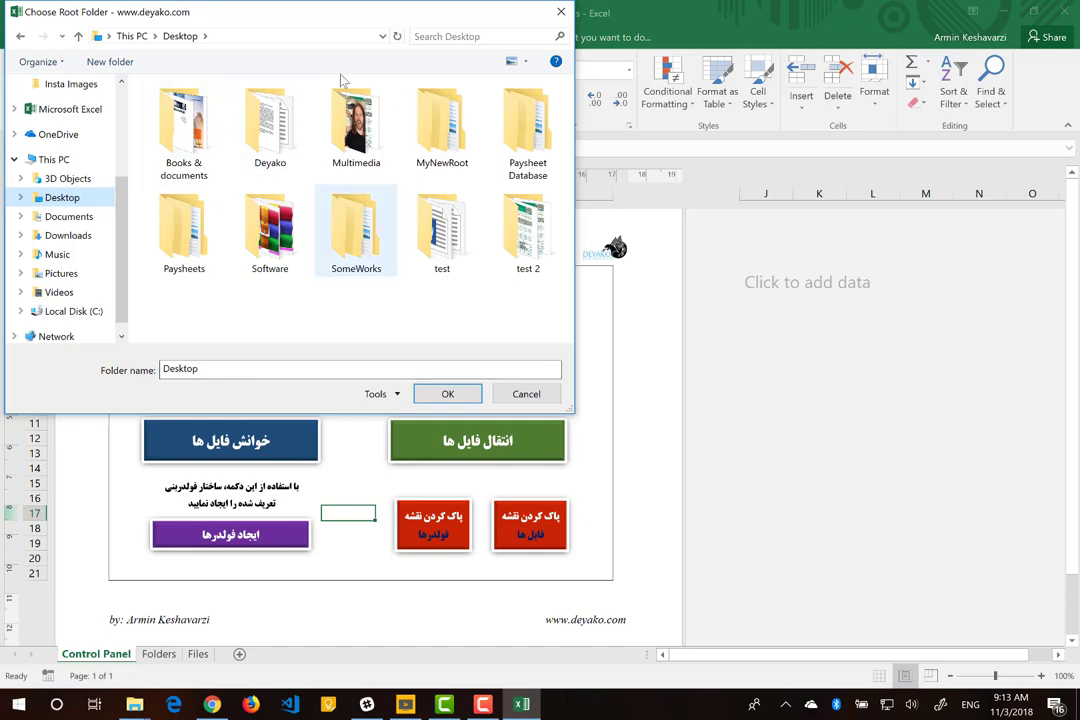
right_click(265, 330)
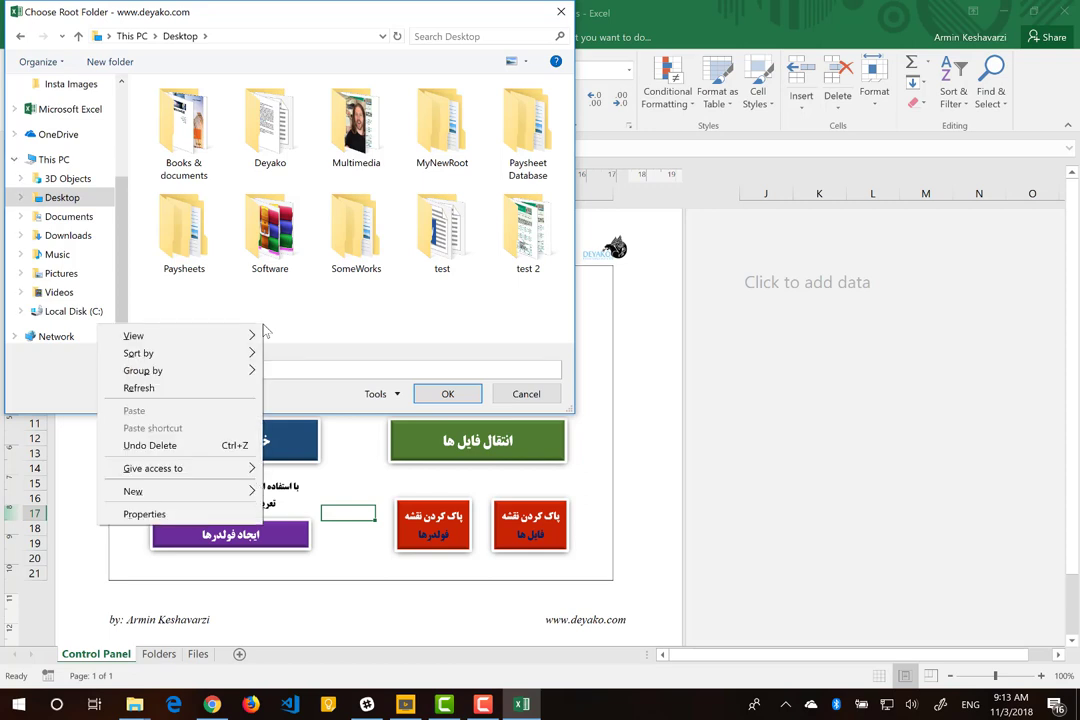
mouse_move(133, 491)
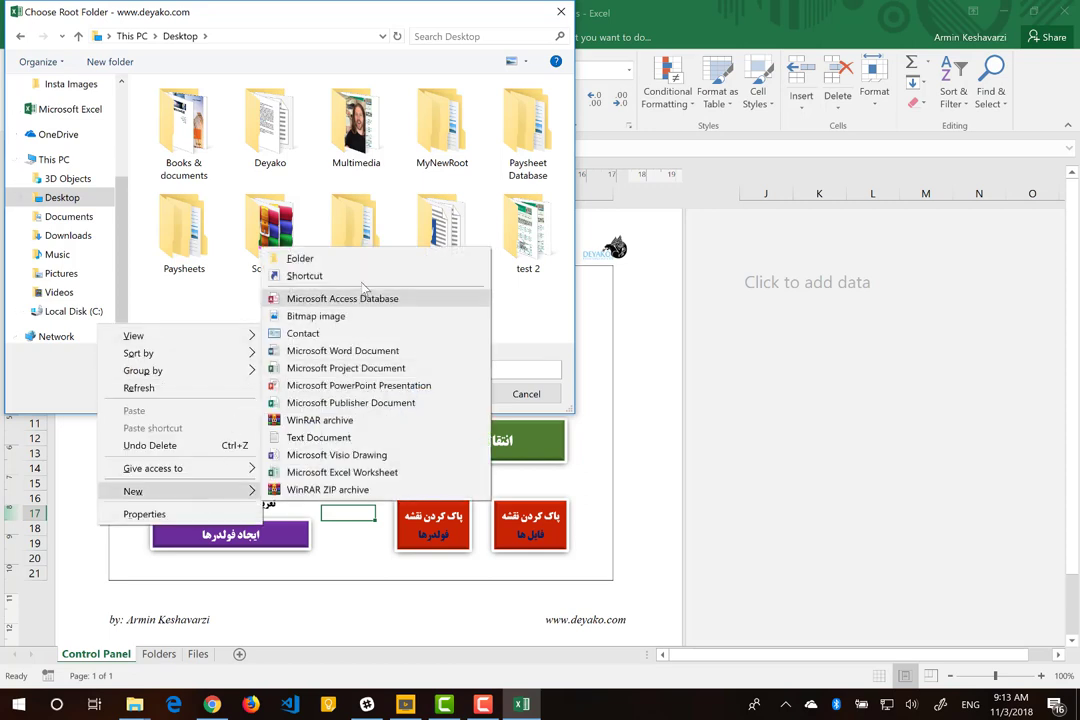
left_click(366, 265)
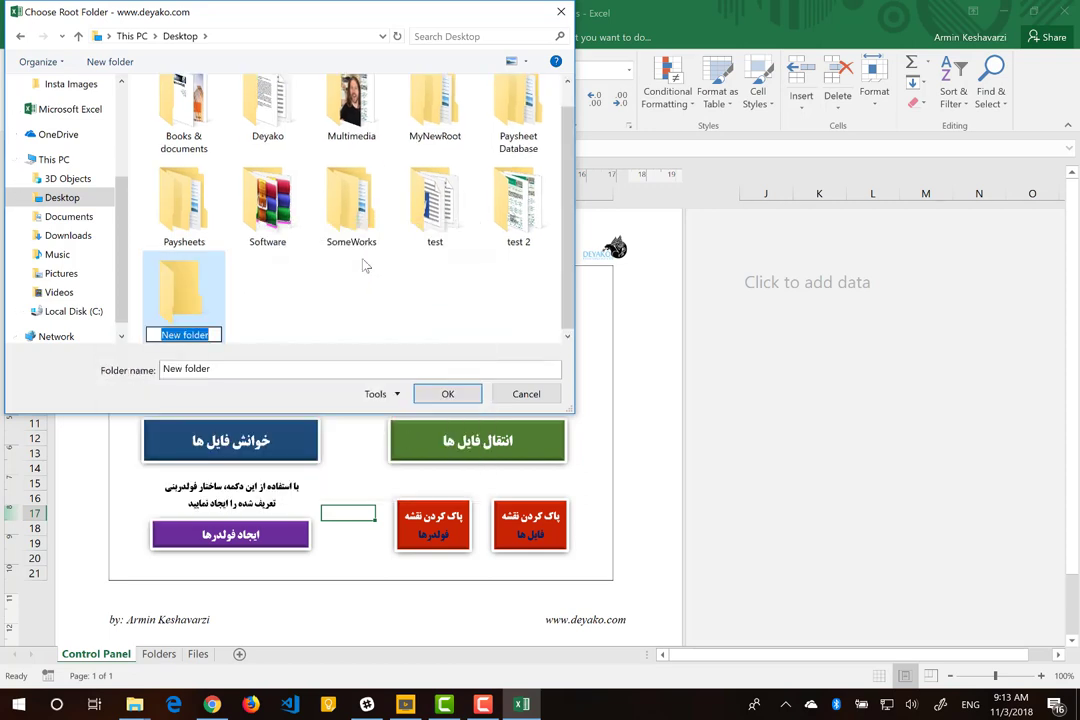
type("Test3")
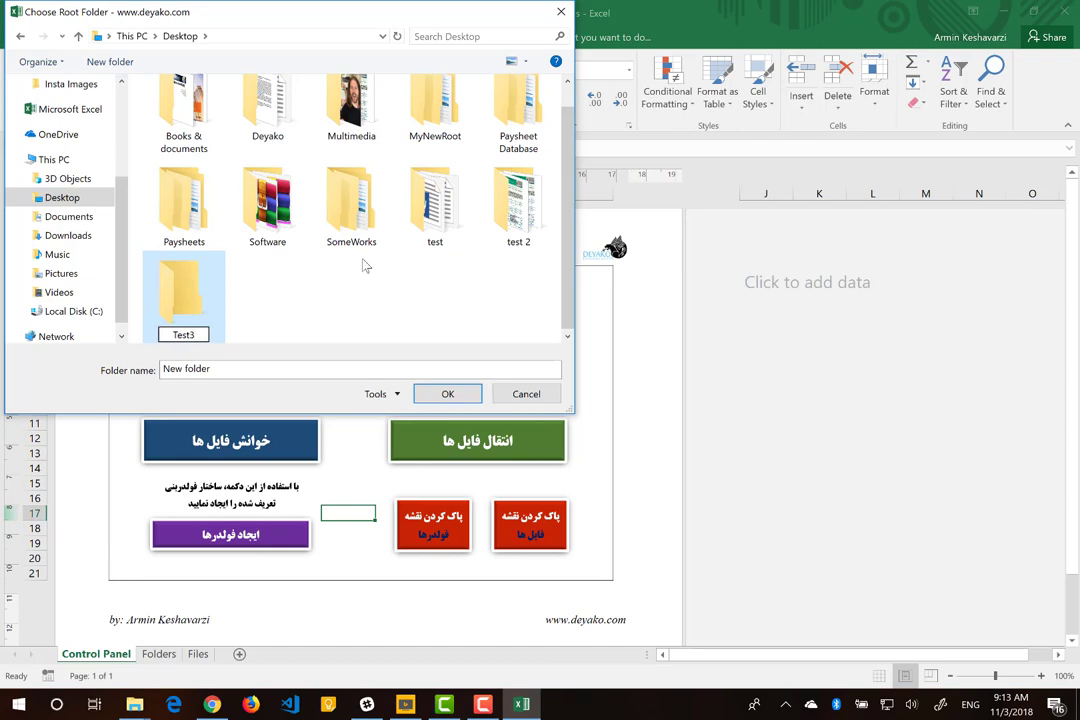
key("Return")
double_click(198, 294)
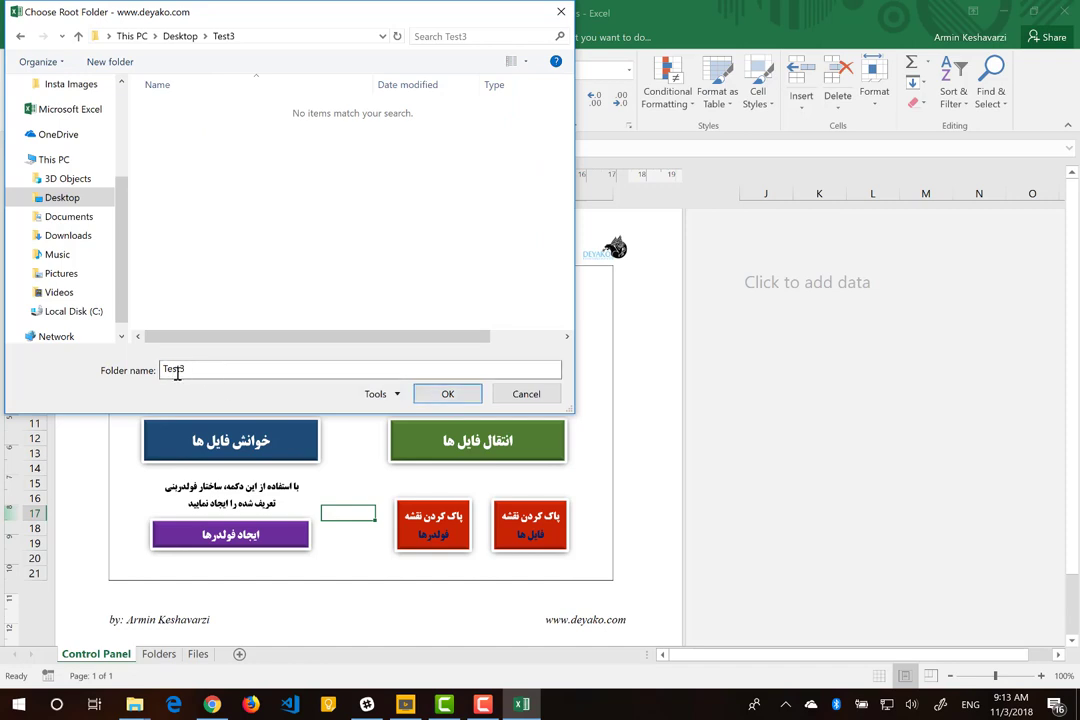
left_click(446, 394)
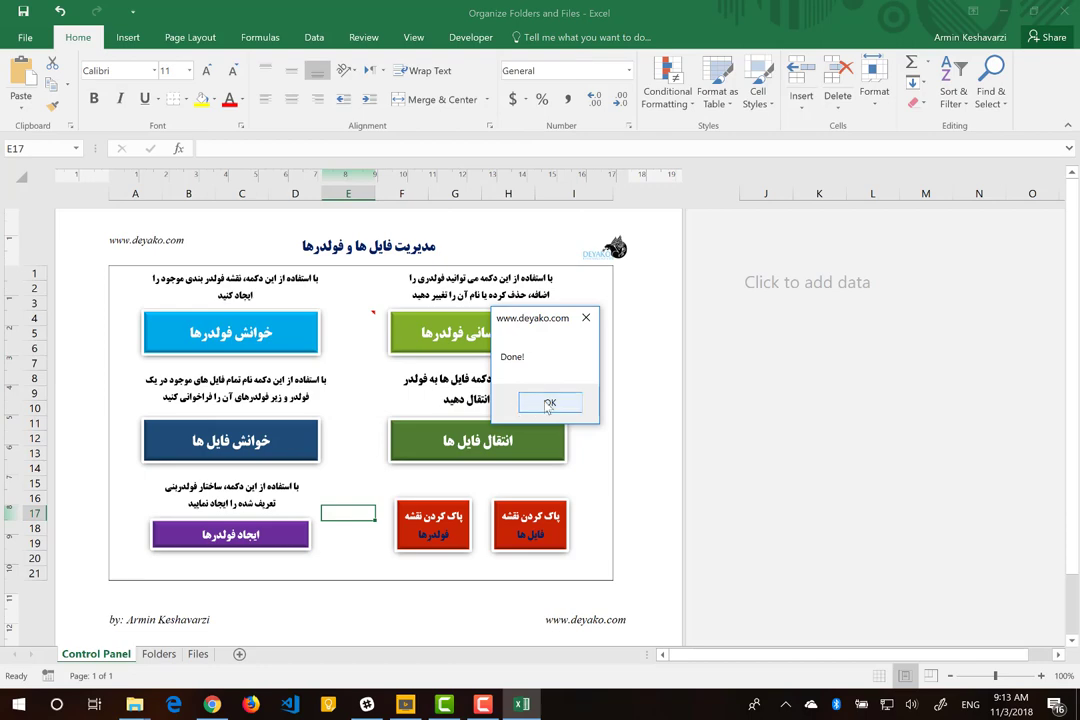
Dismiss Done!, AutoFit columns A–E on the Folders sheet, and follow the Book link.
left_click(548, 403)
left_click(159, 654)
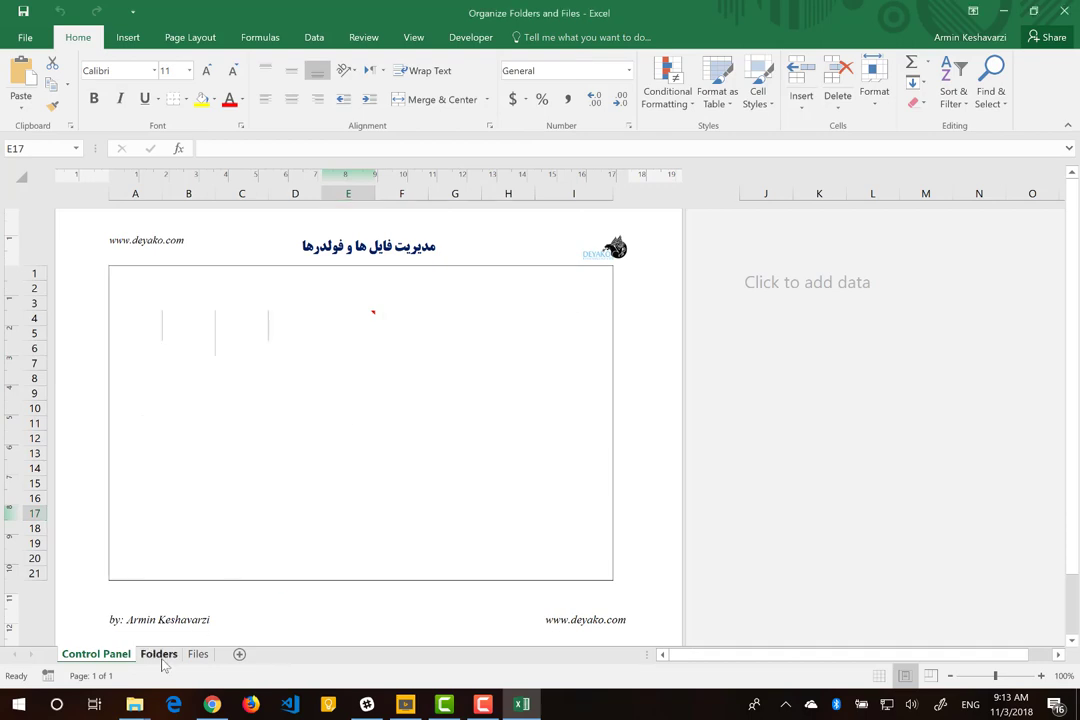
left_click_drag(285, 167, 61, 153)
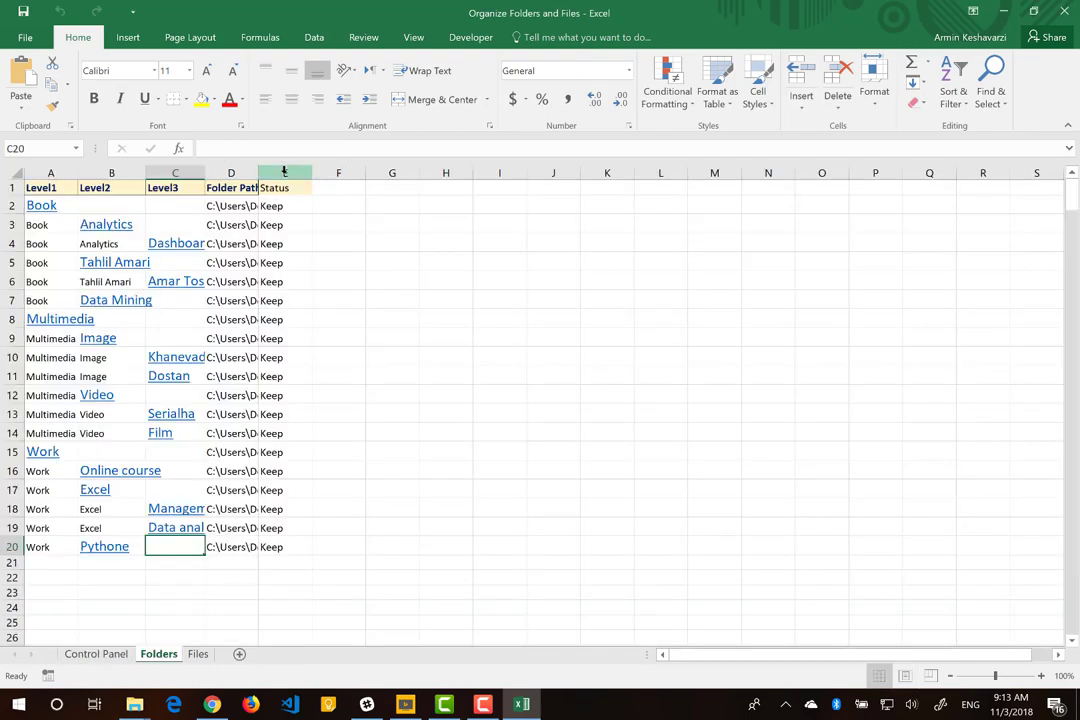
double_click(74, 167)
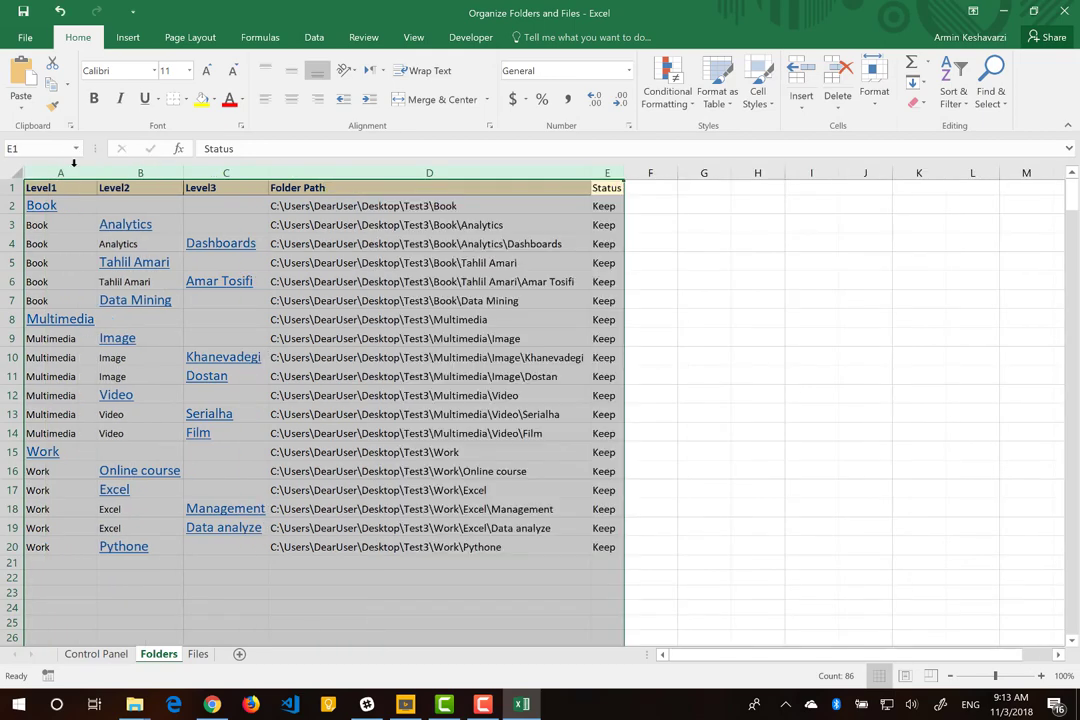
left_click(292, 224)
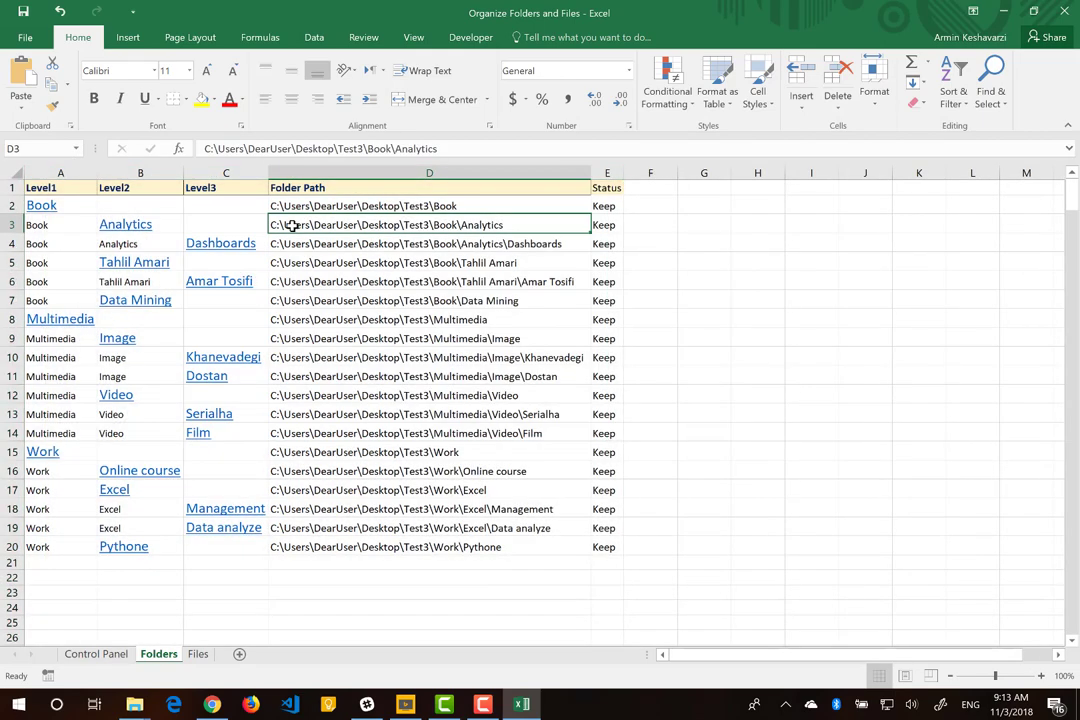
left_click(46, 207)
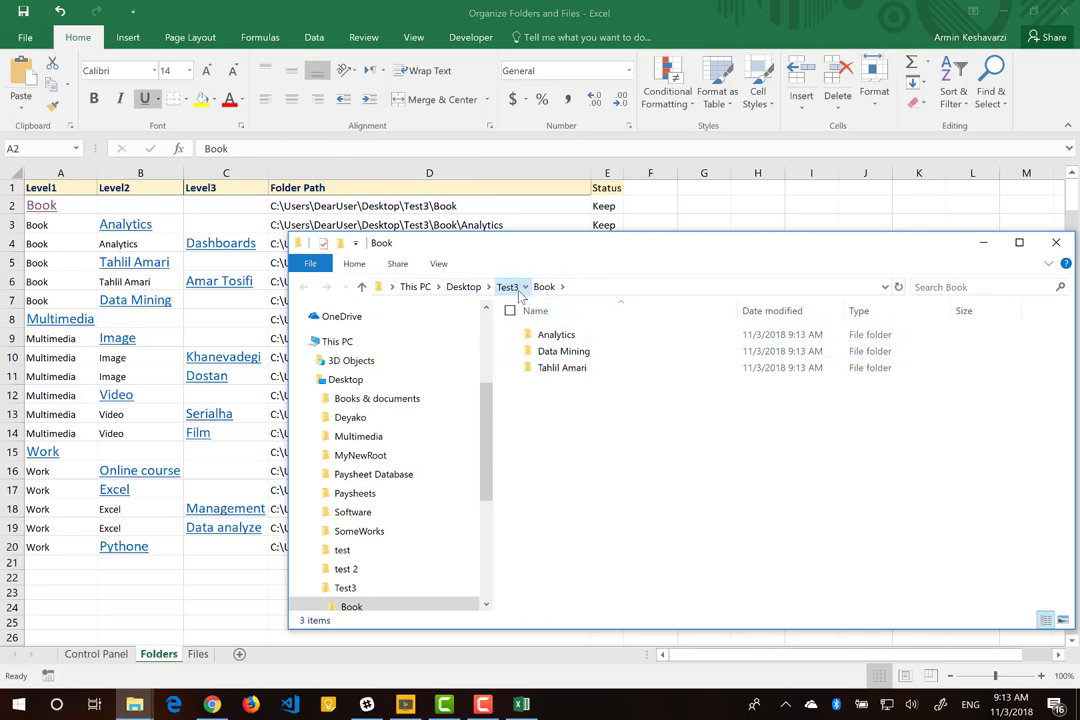
Check the Book, Data Mining and Analytics folders in Explorer, then follow the Multimedia link.
left_click(517, 289)
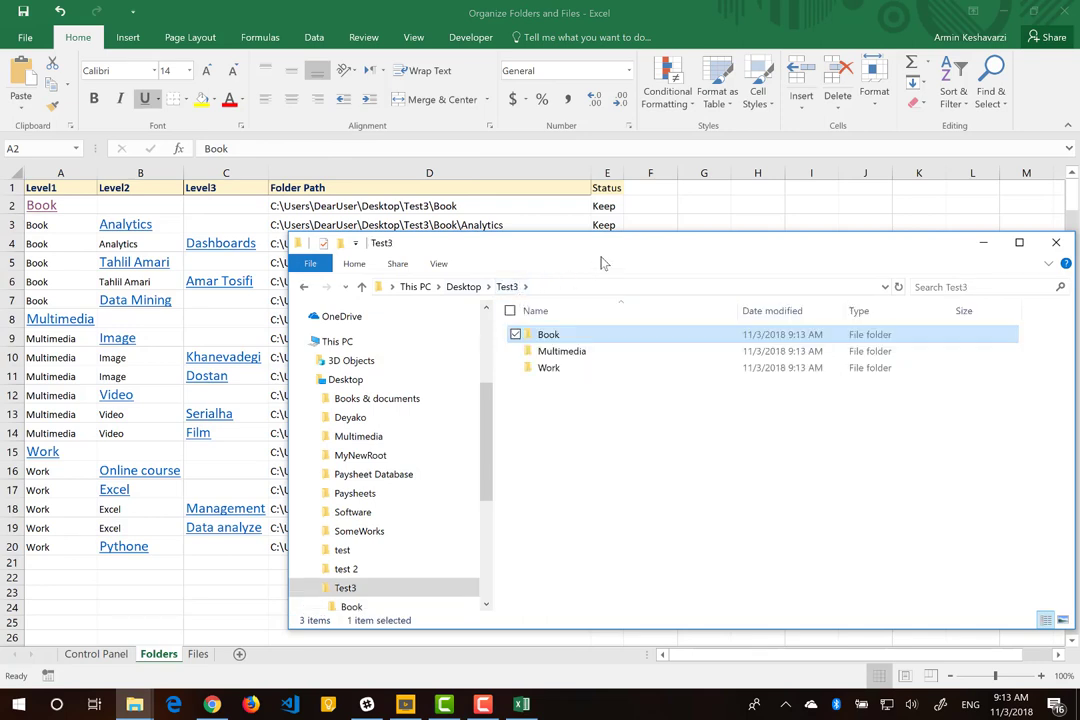
left_click_drag(530, 265, 513, 201)
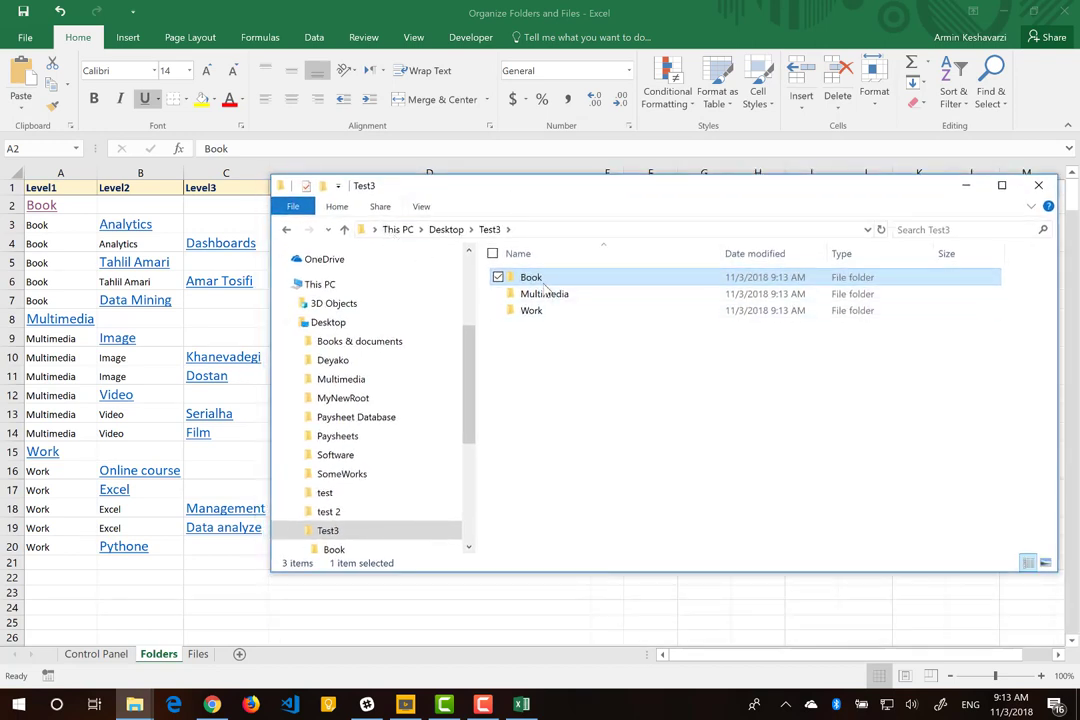
double_click(540, 280)
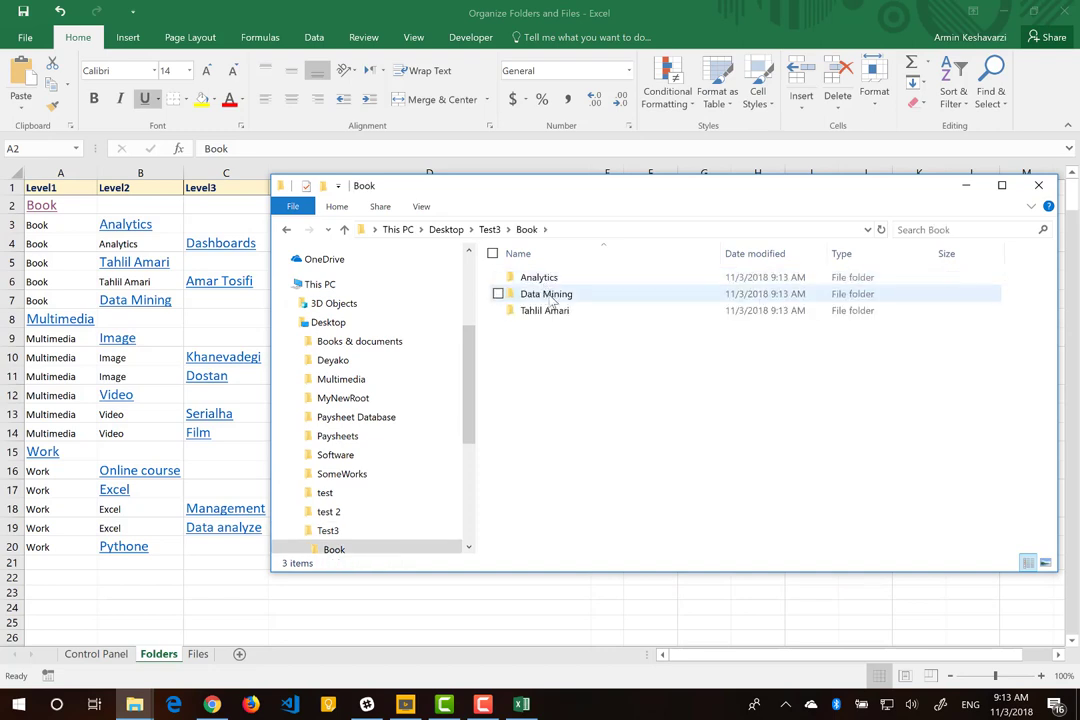
double_click(553, 295)
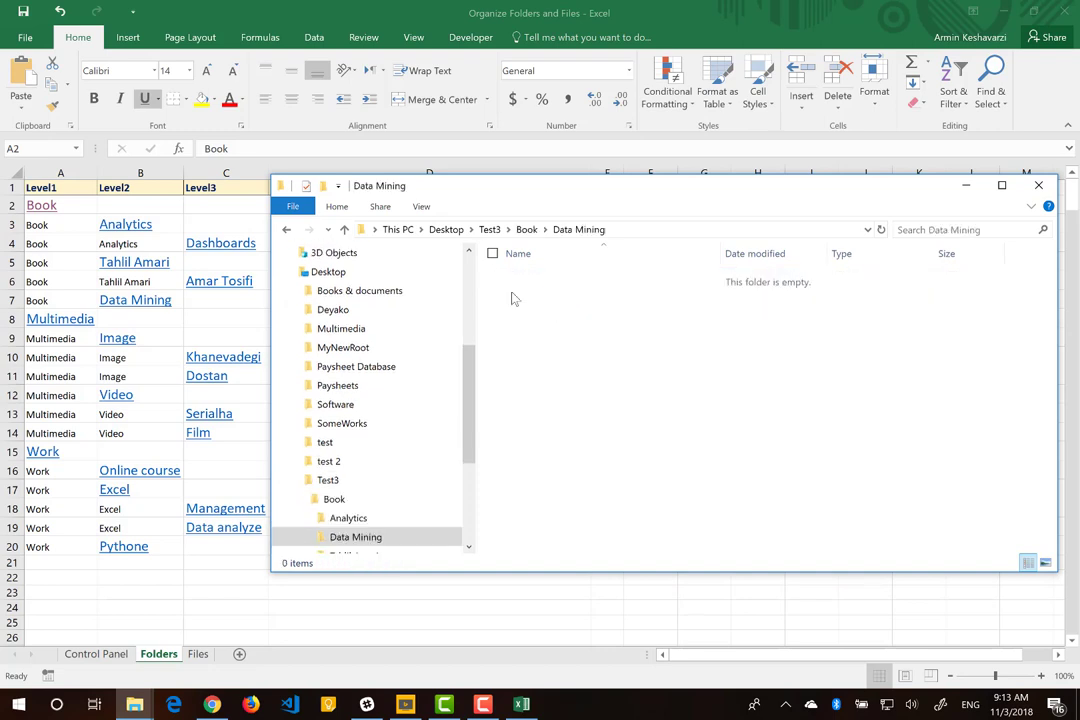
left_click_drag(405, 188, 606, 242)
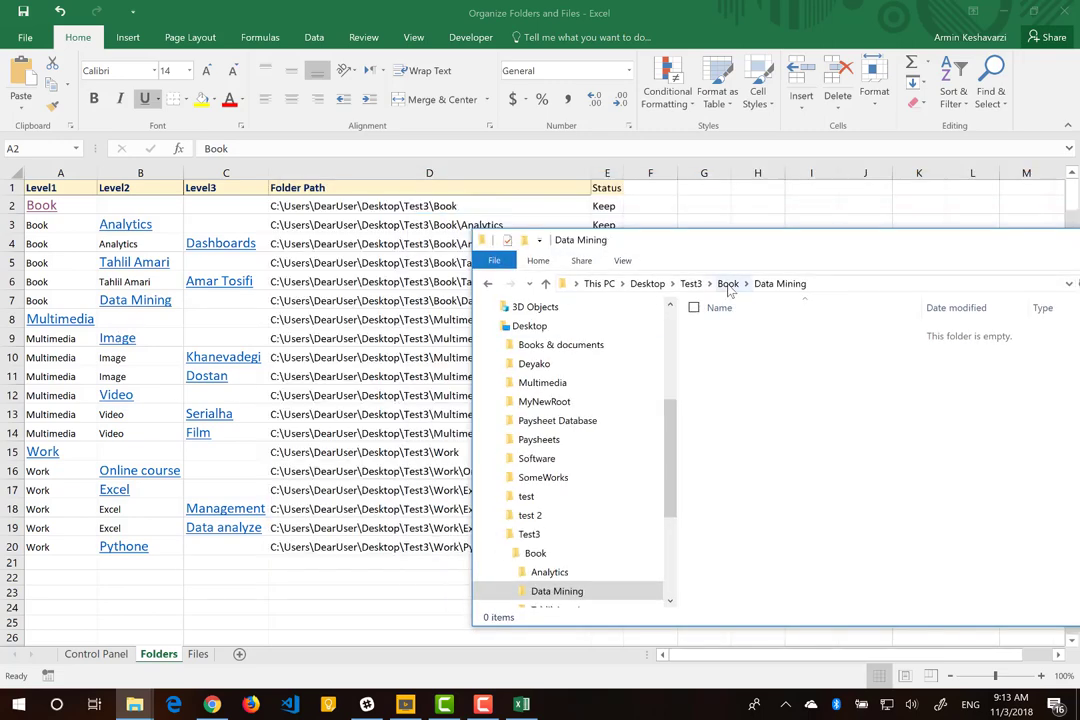
left_click(728, 284)
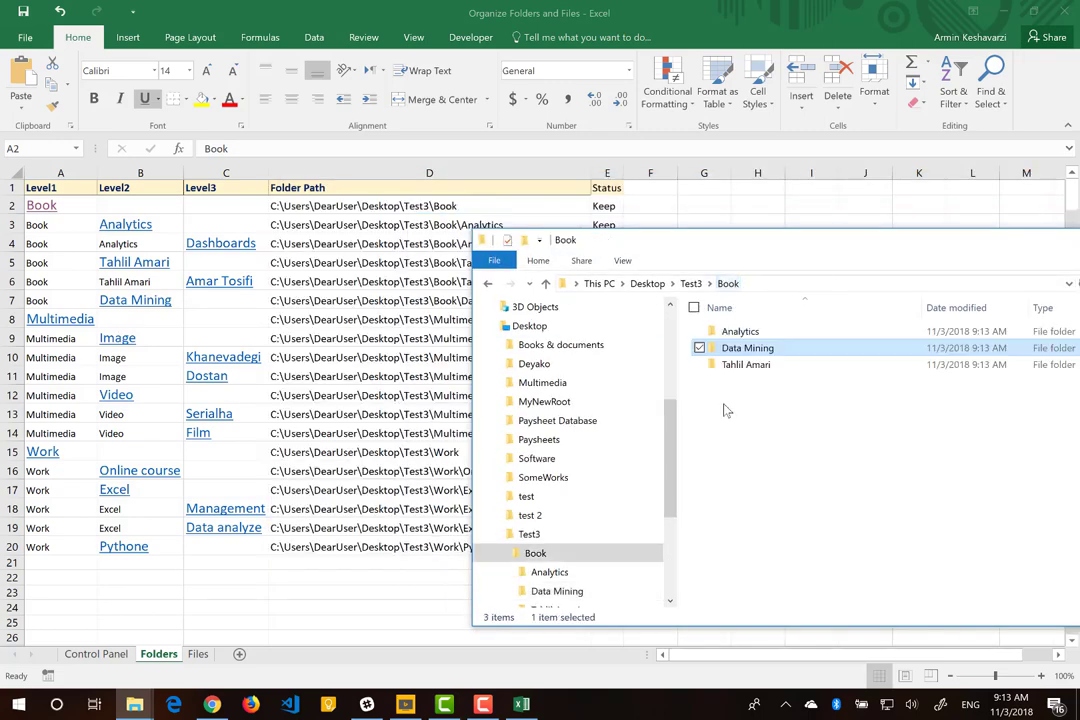
double_click(776, 332)
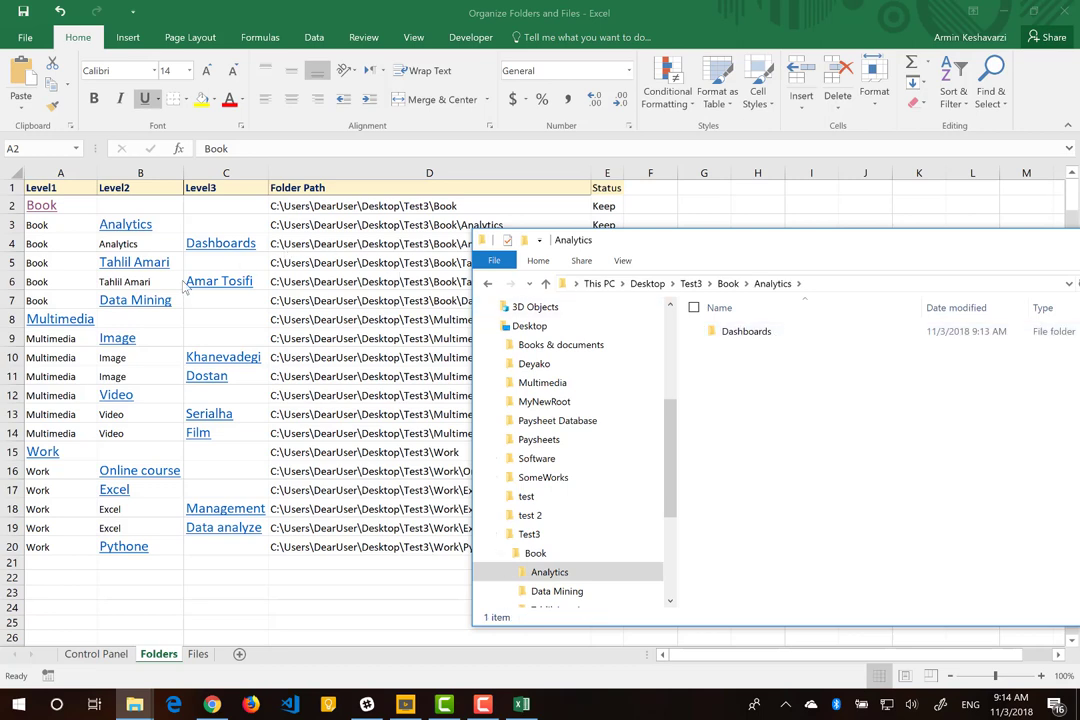
left_click(728, 284)
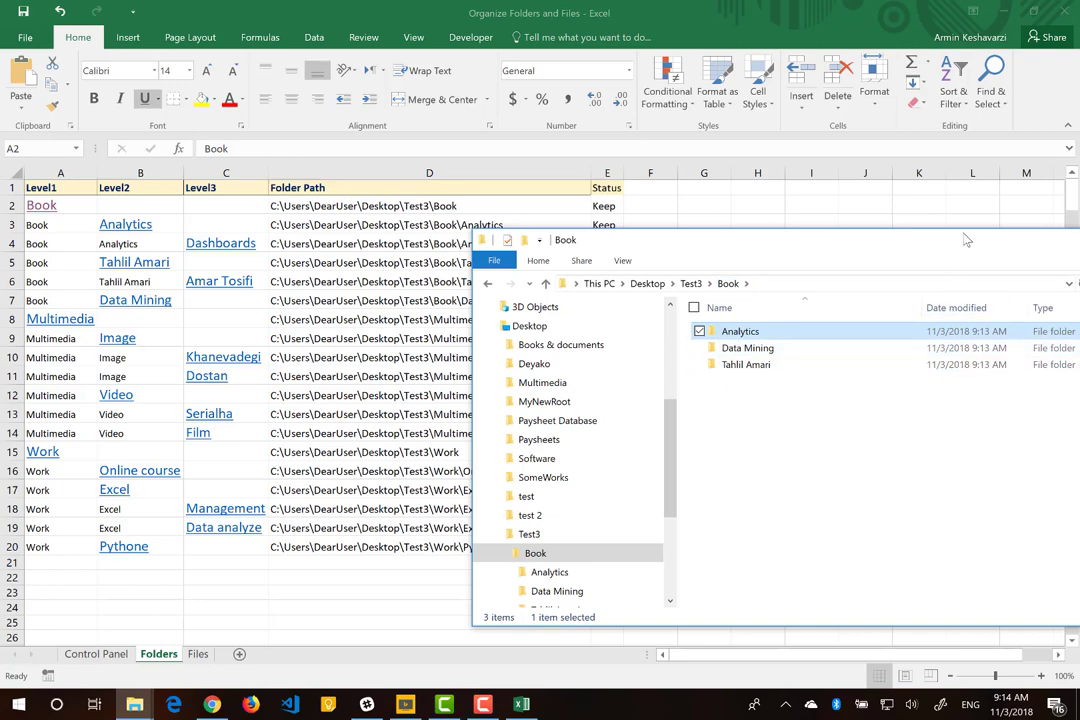
left_click_drag(966, 240, 768, 248)
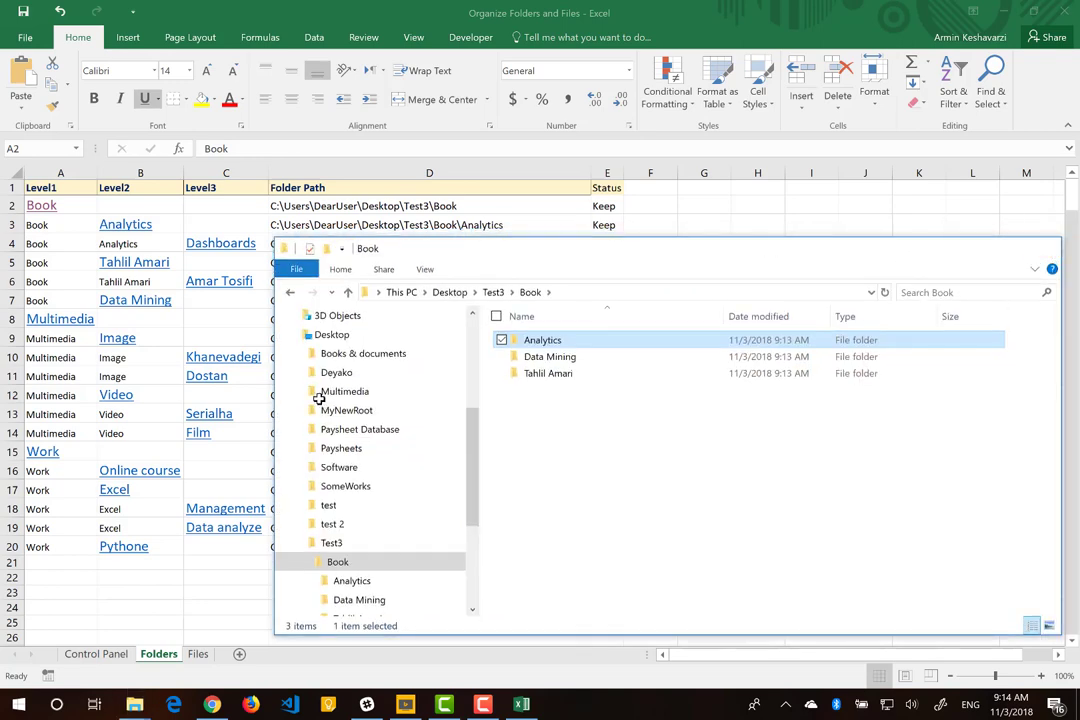
left_click(60, 319)
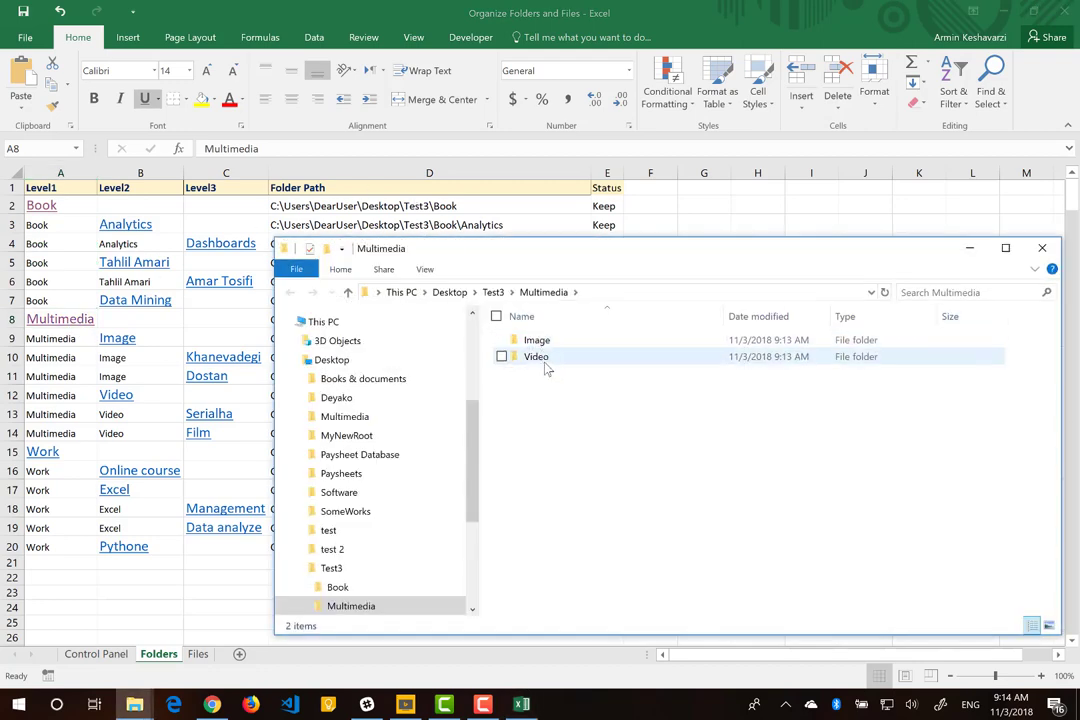
Browse Image\Khanevadegi and Work\Online course and Work\Excel, then close the Explorer window.
double_click(570, 341)
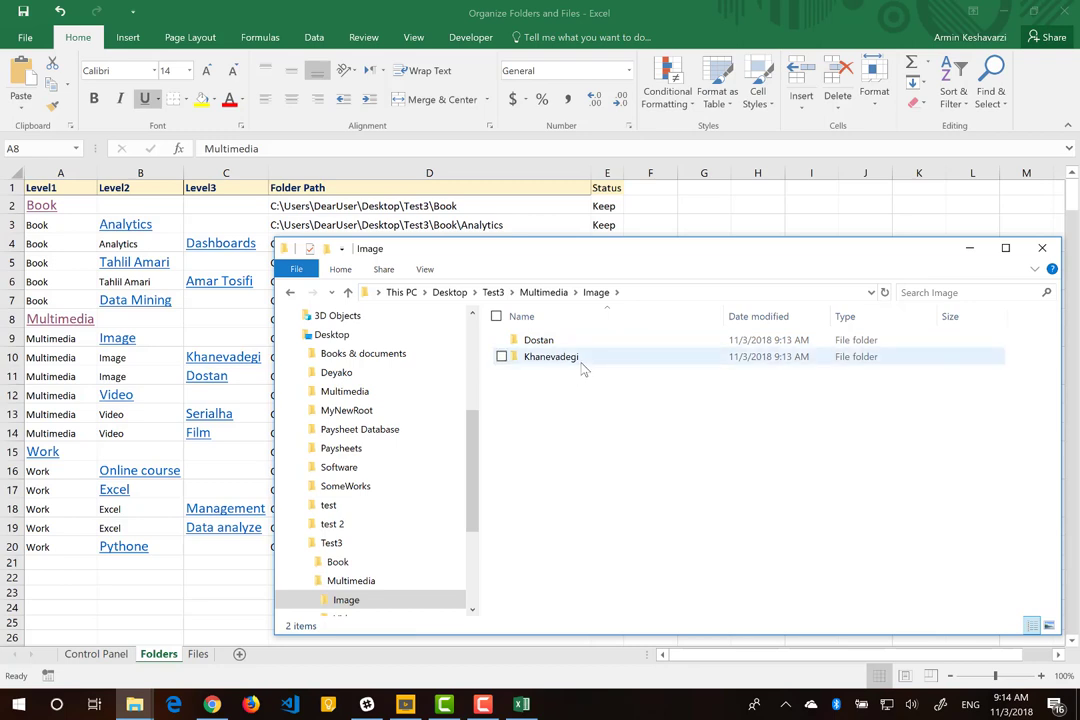
double_click(578, 360)
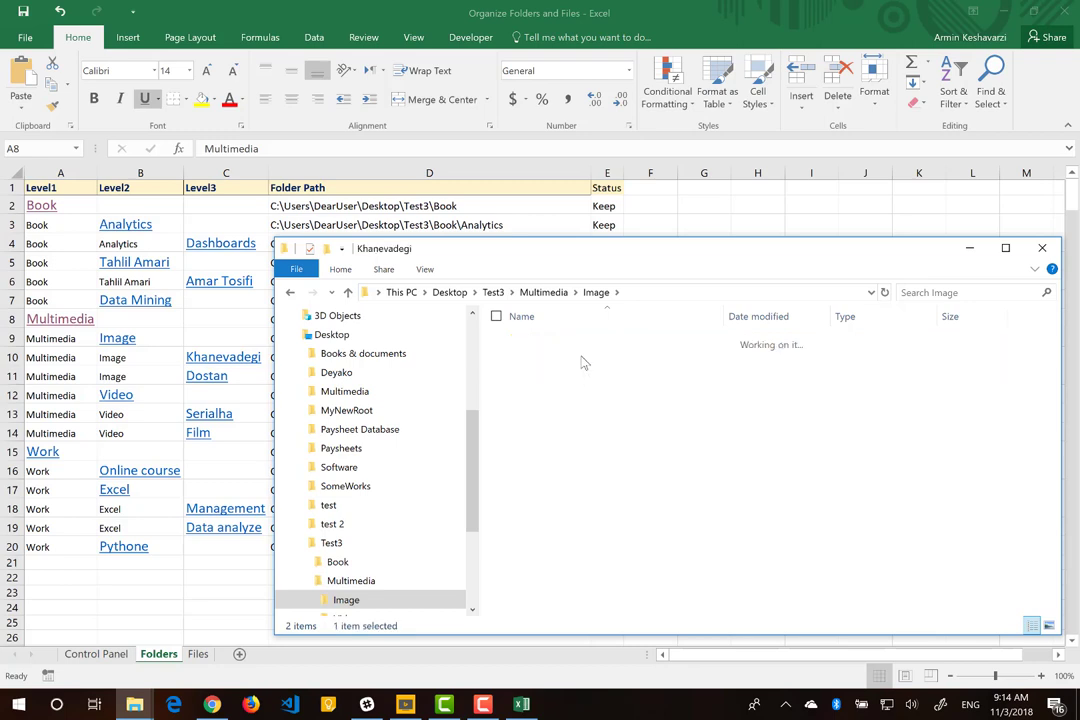
left_click(493, 292)
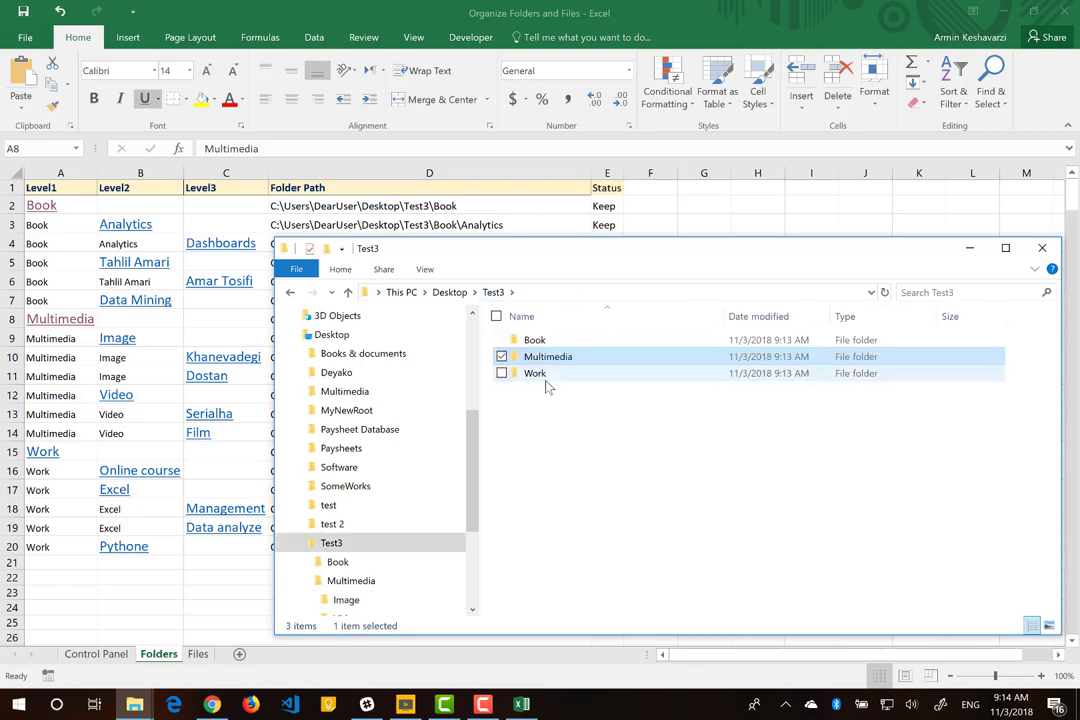
double_click(547, 381)
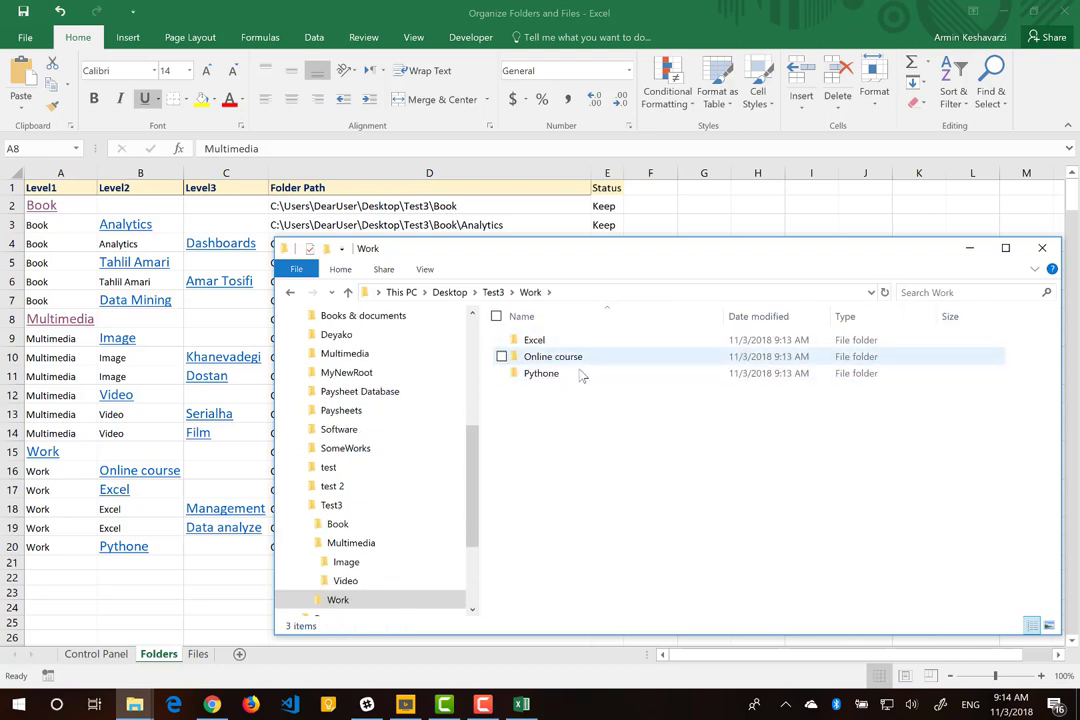
double_click(593, 358)
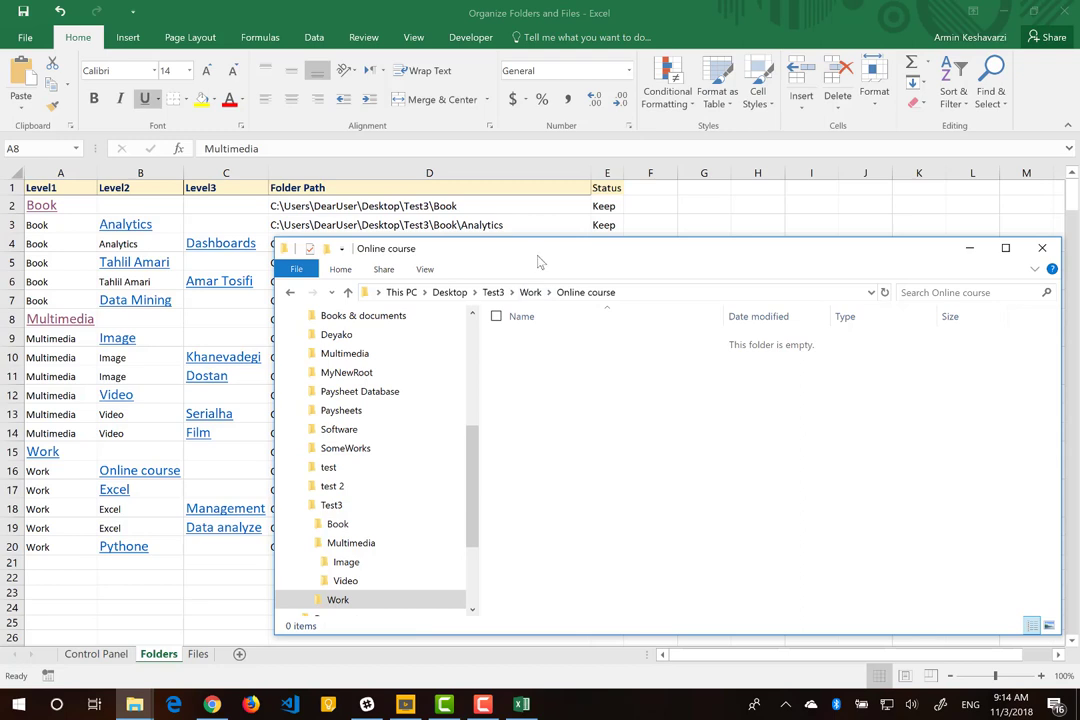
left_click_drag(538, 261, 628, 234)
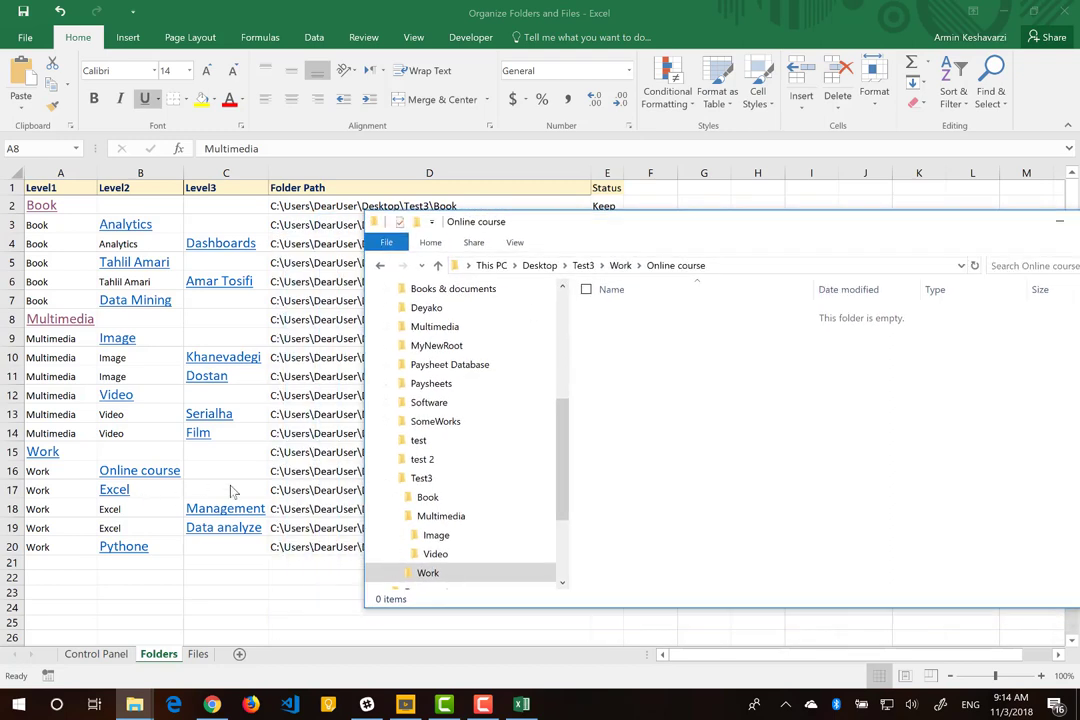
left_click(620, 265)
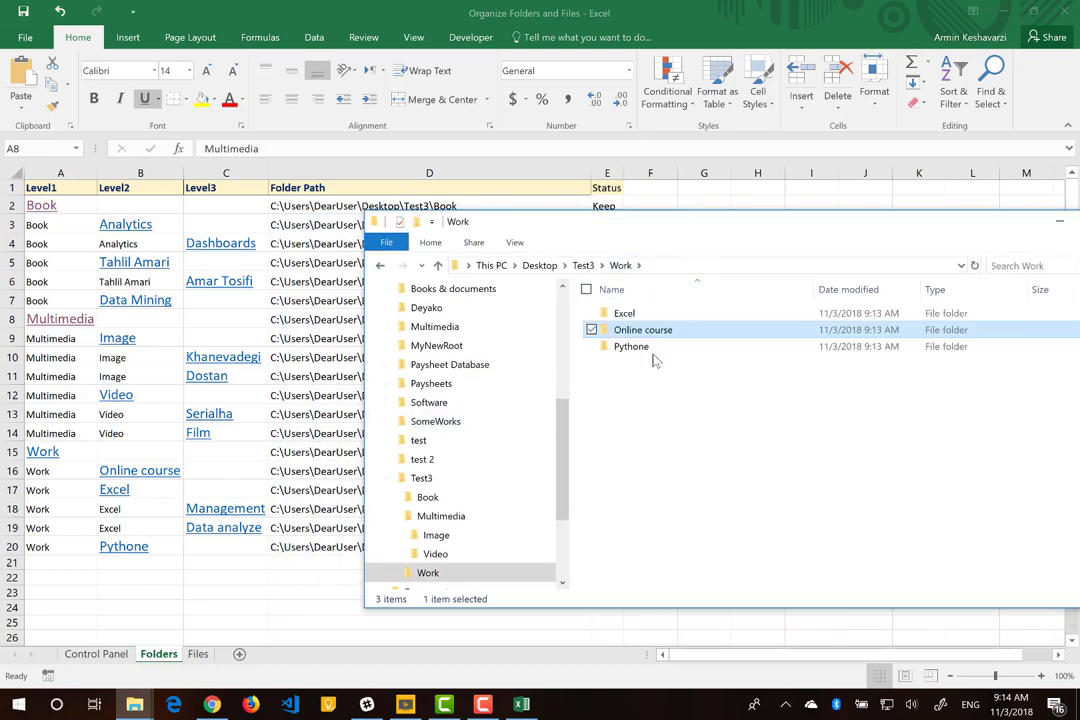
double_click(657, 315)
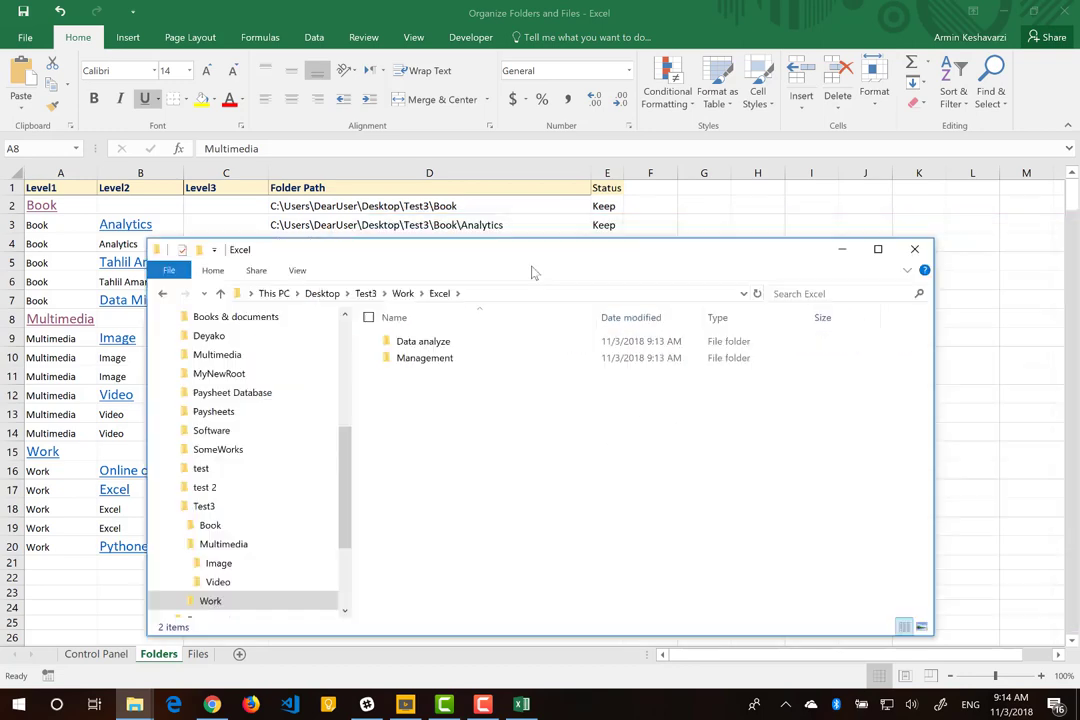
left_click_drag(856, 237, 531, 272)
left_click(815, 258)
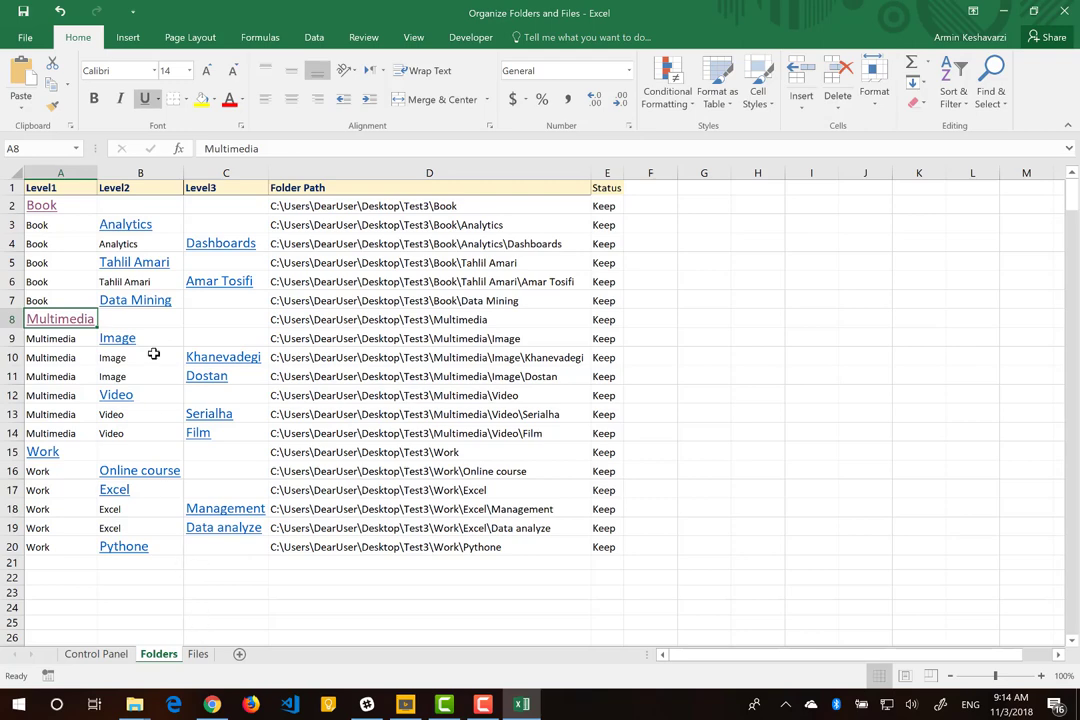
Open the Book folder from its link and create a Roman folder inside it.
left_click(42, 207)
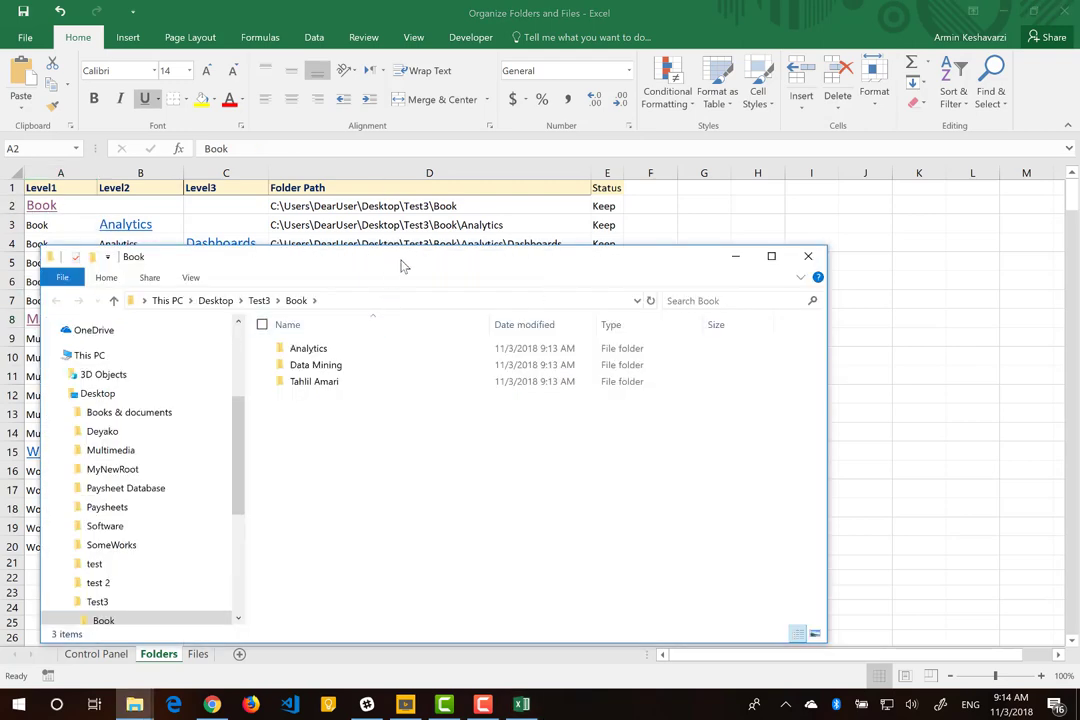
left_click_drag(403, 265, 567, 246)
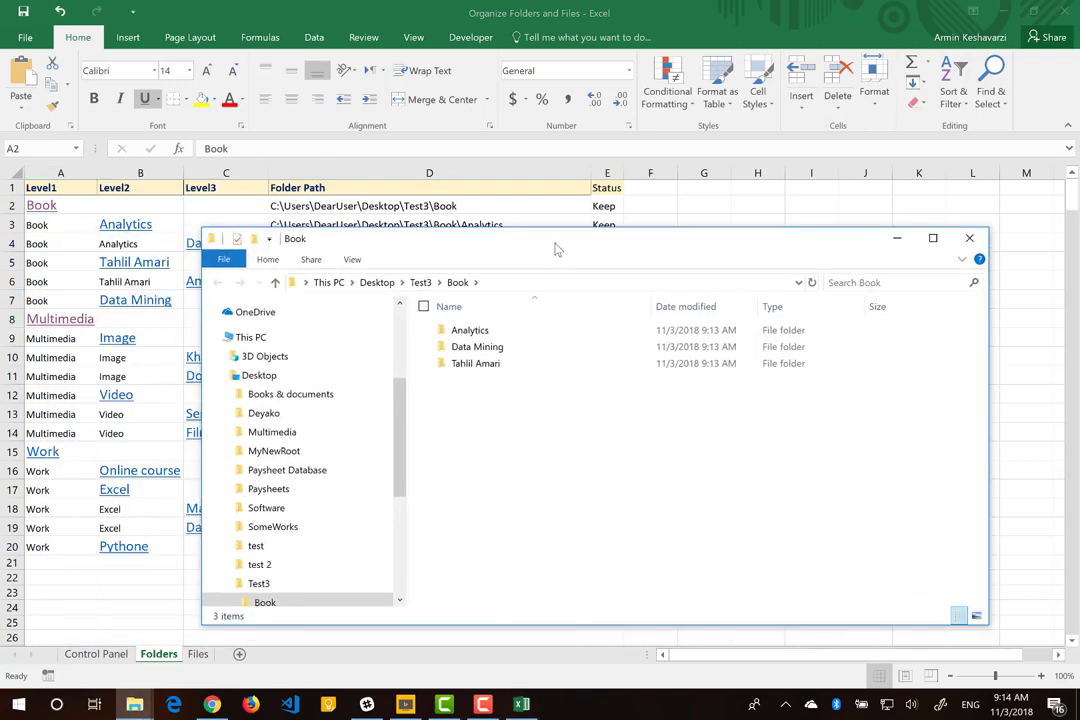
right_click(486, 398)
mouse_move(340, 582)
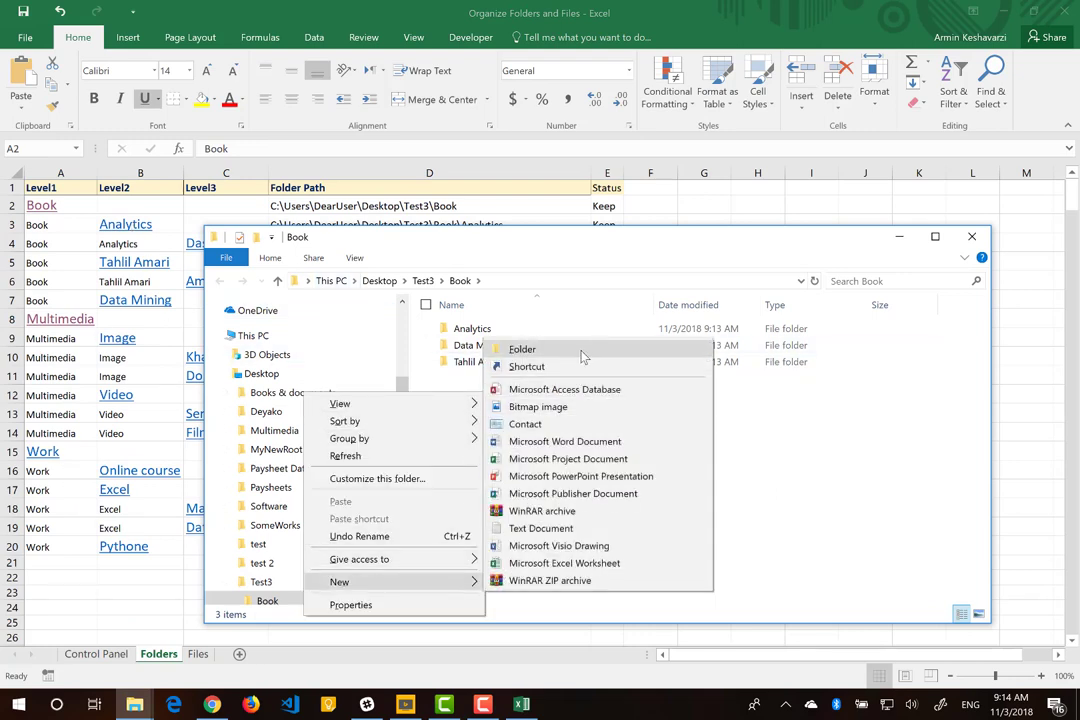
left_click(584, 357)
type("Roman")
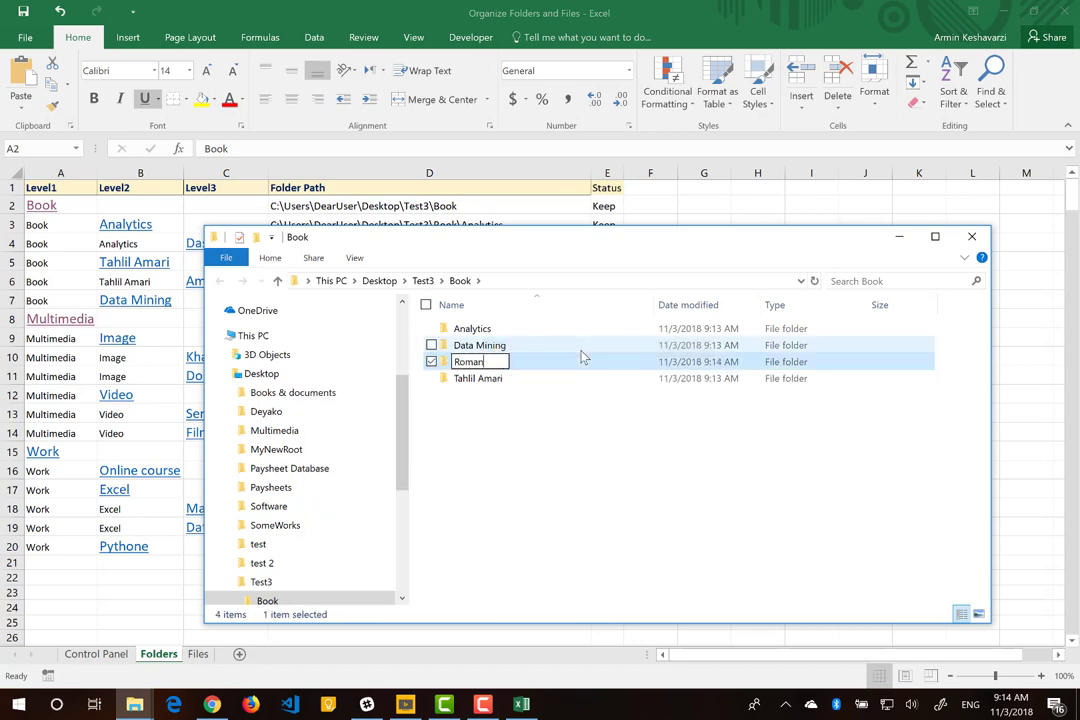
key("Return")
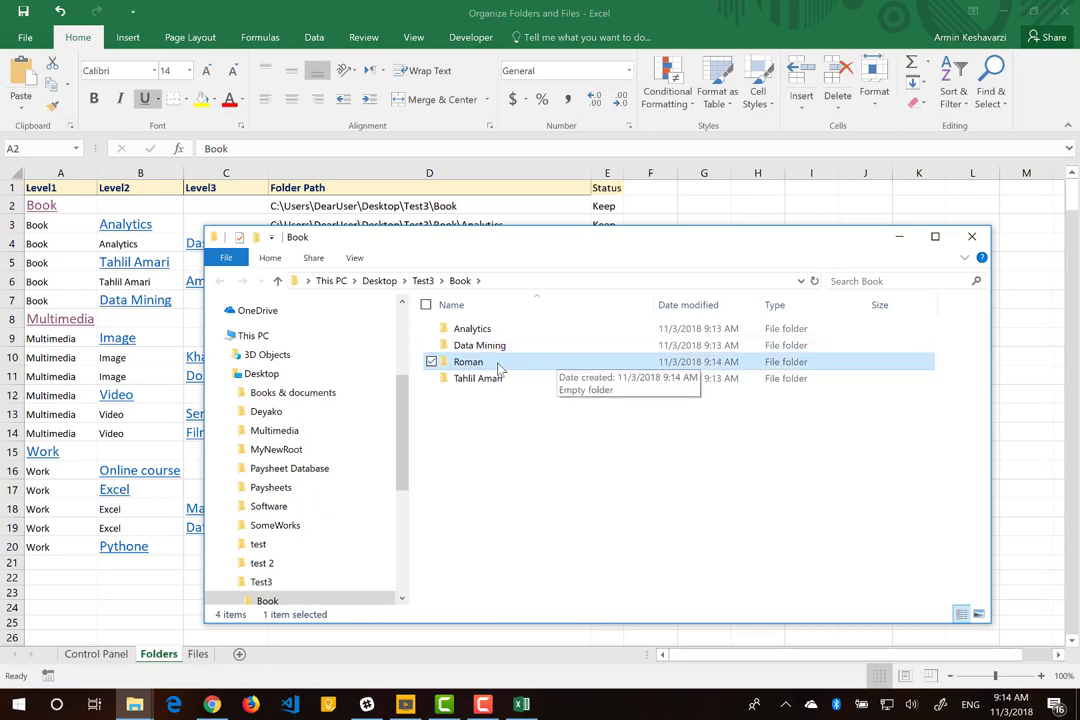
double_click(499, 364)
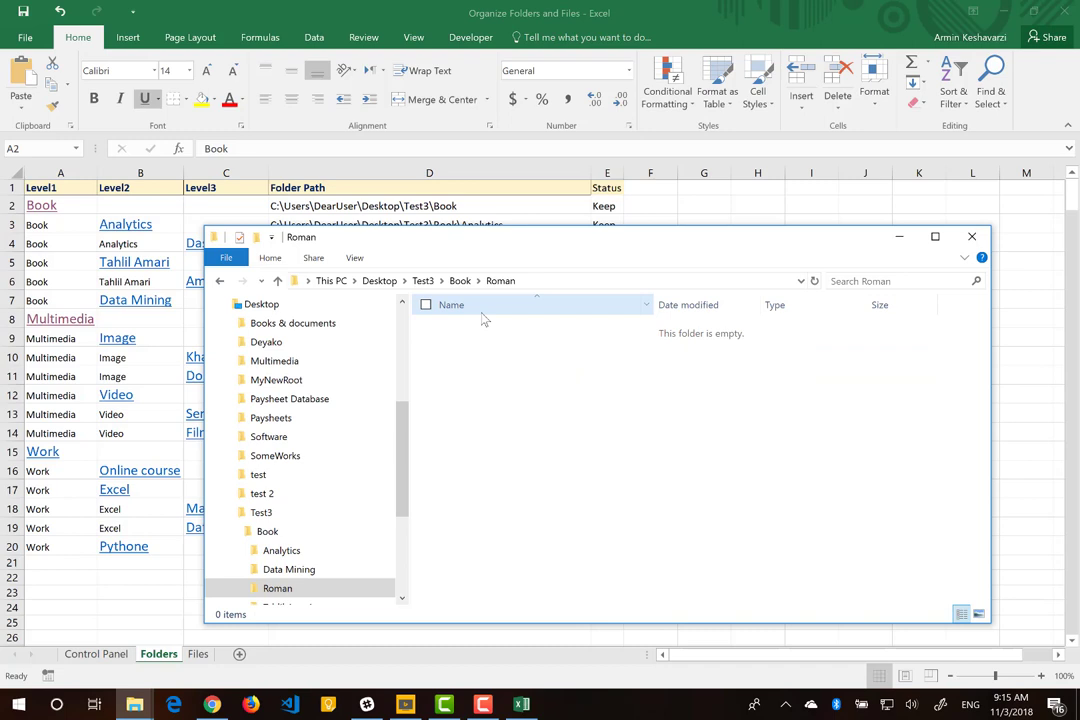
Create folders Farsi Old, Farsi jadid and Other inside Roman.
right_click(483, 318)
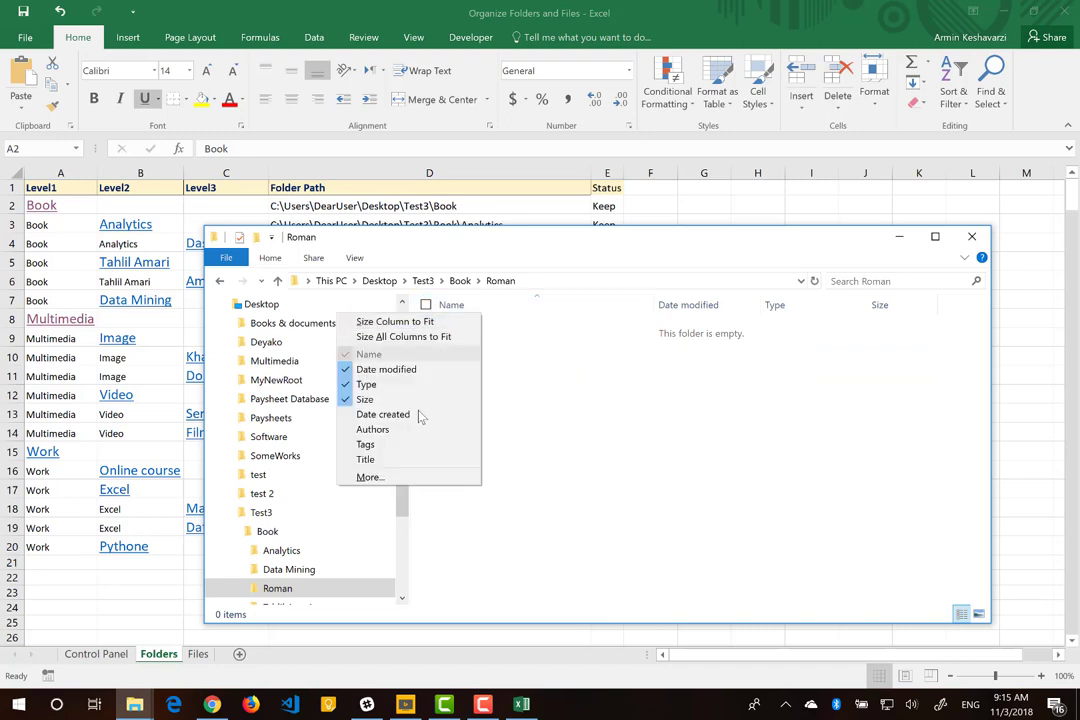
left_click(564, 404)
right_click(565, 402)
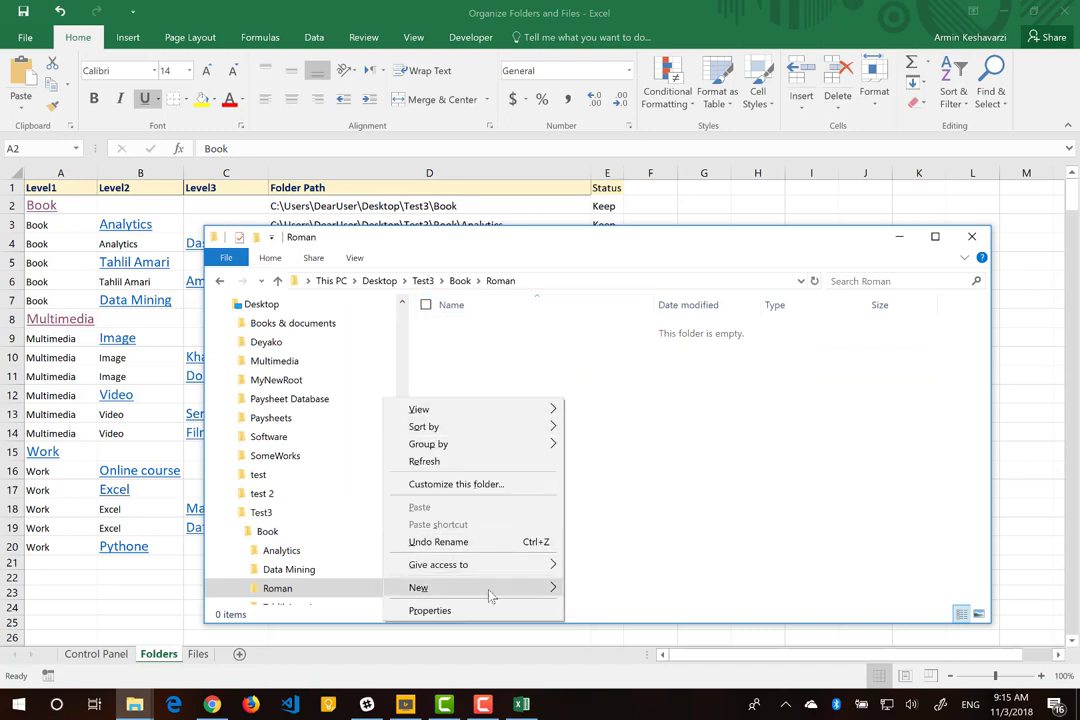
mouse_move(480, 587)
left_click(648, 357)
type("F")
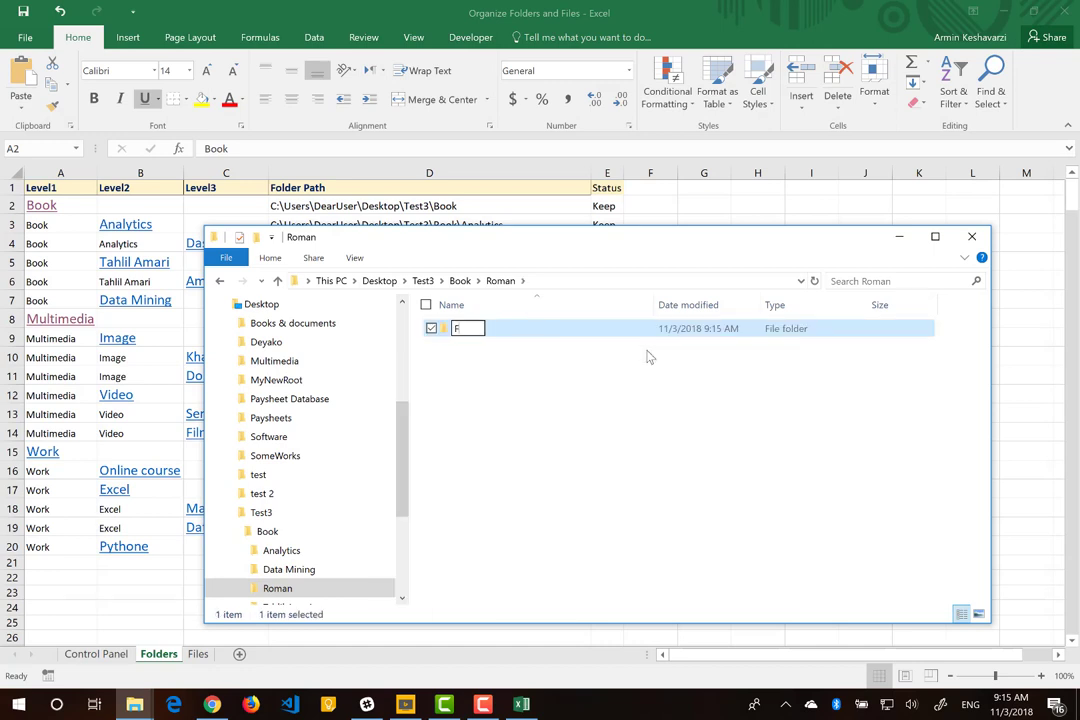
type("arsi Old")
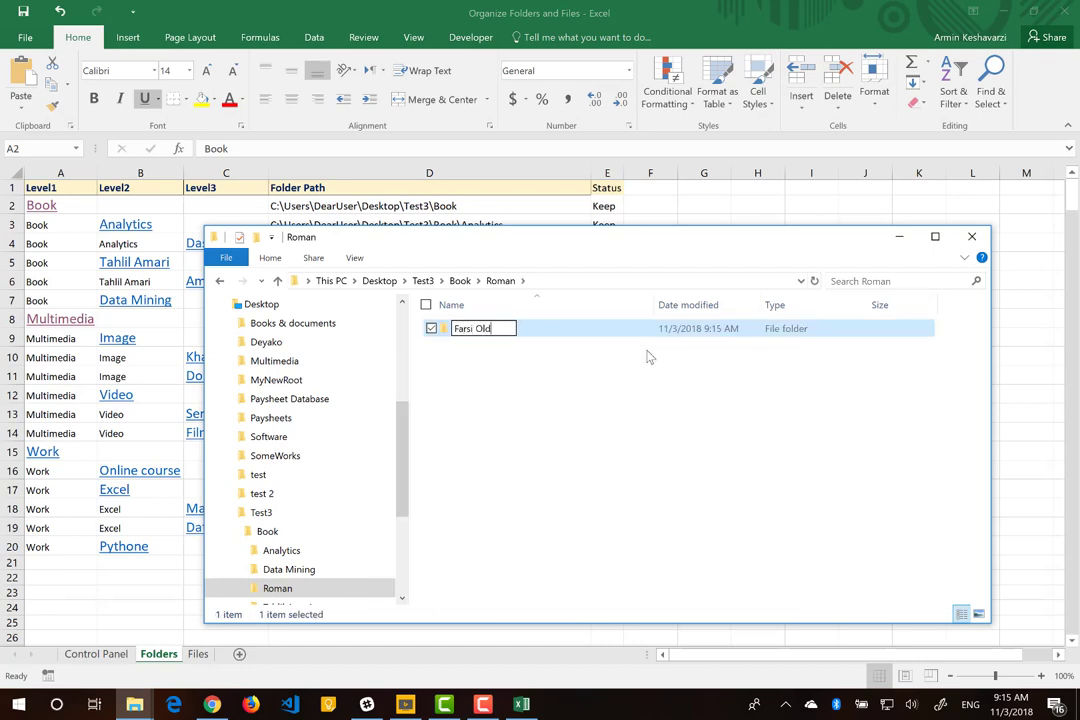
key("Return")
right_click(420, 368)
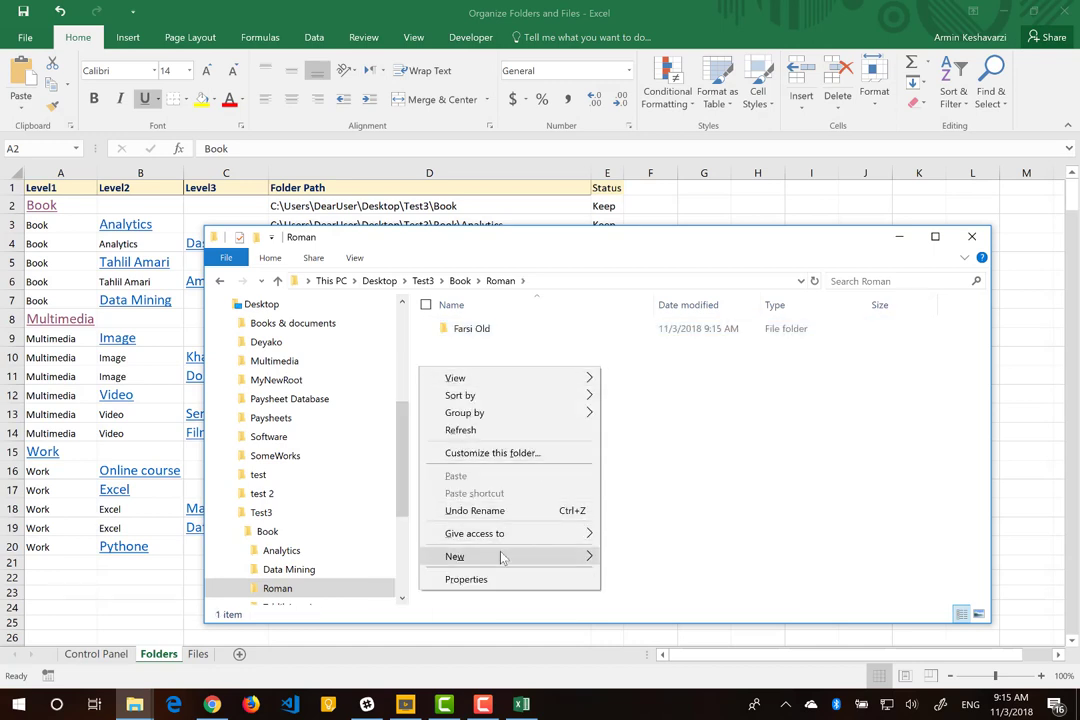
mouse_move(507, 556)
left_click(640, 322)
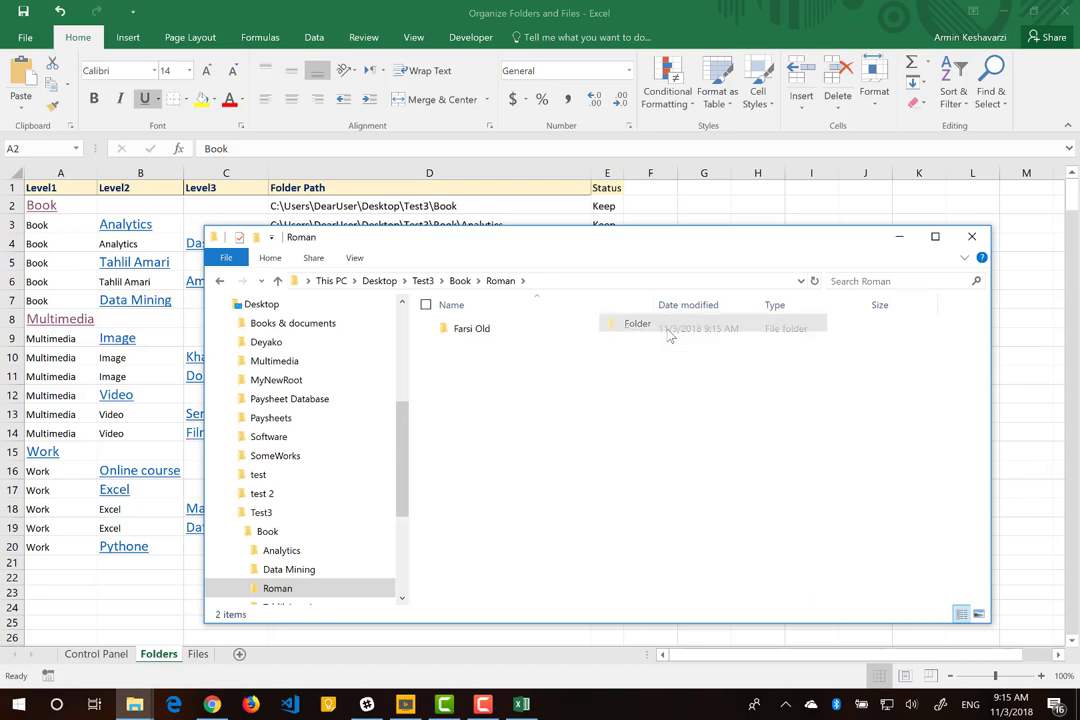
type("Farsi")
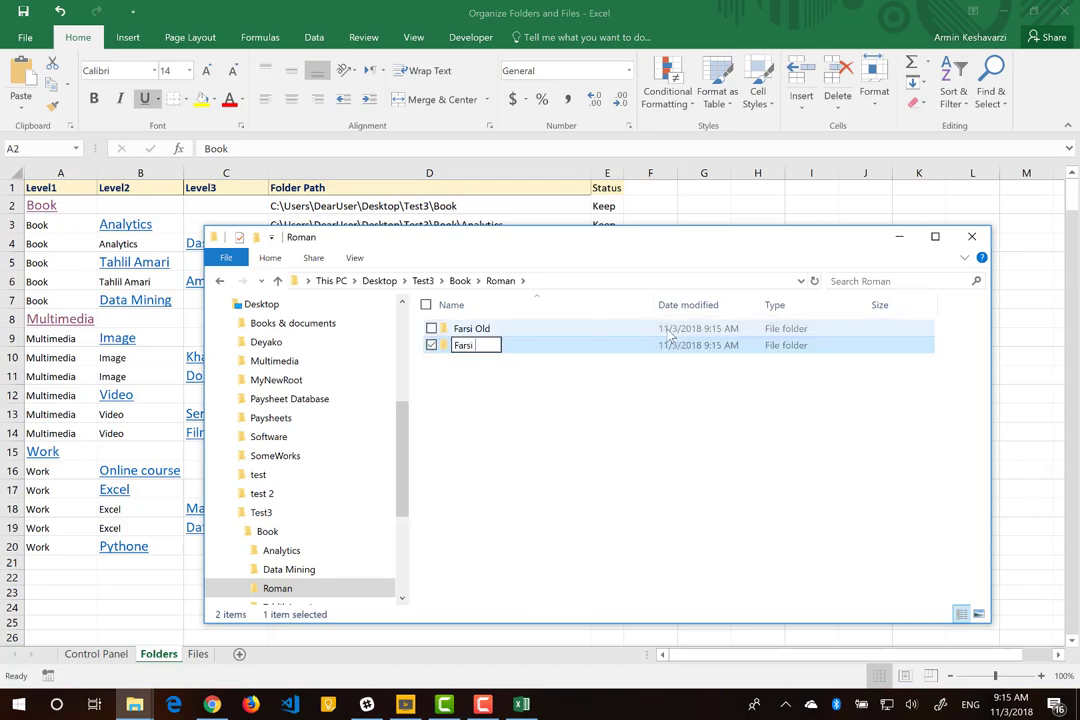
type("did")
key("Return")
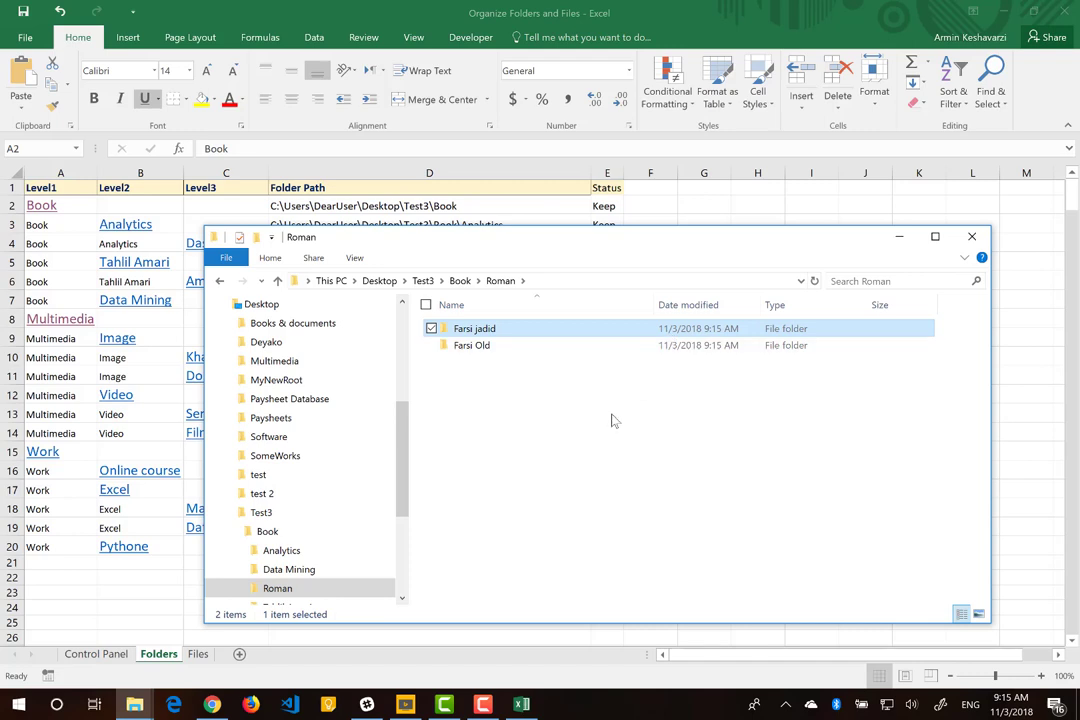
left_click(613, 420)
right_click(613, 420)
mouse_move(466, 603)
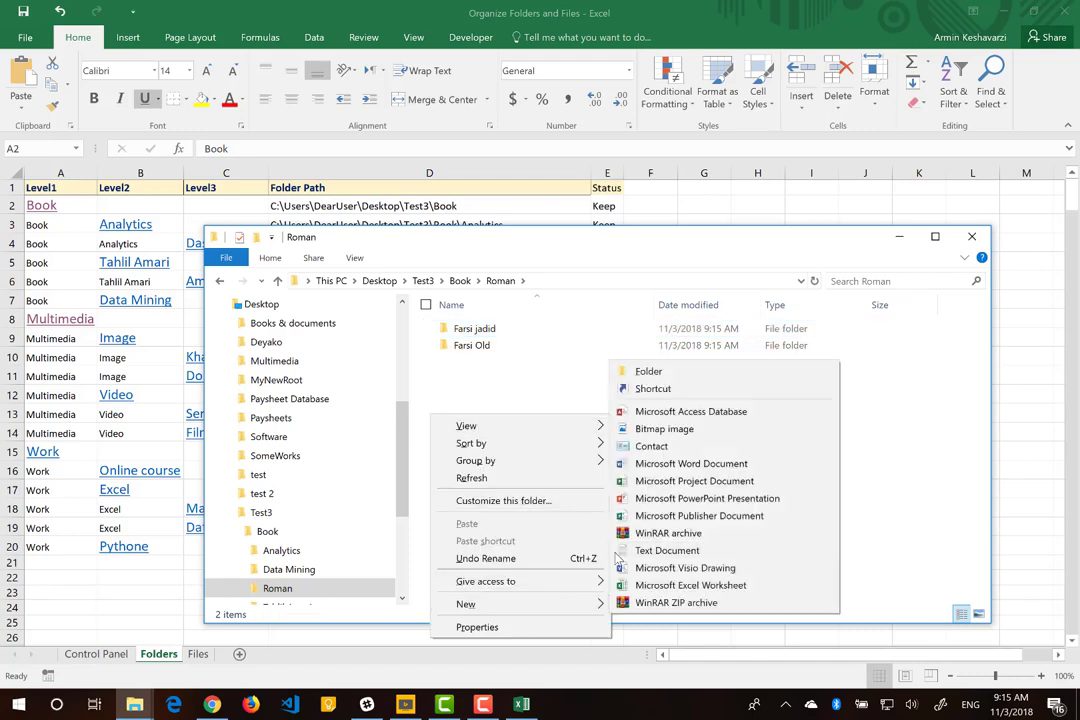
left_click(648, 371)
type("Ot")
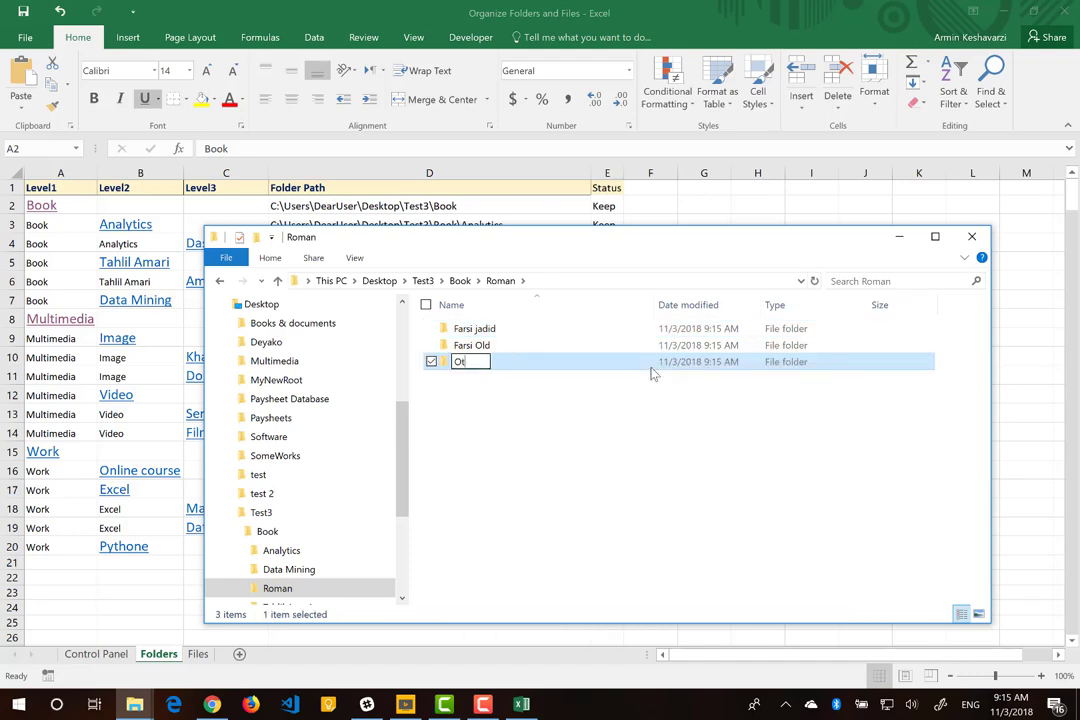
type("her")
key("Return")
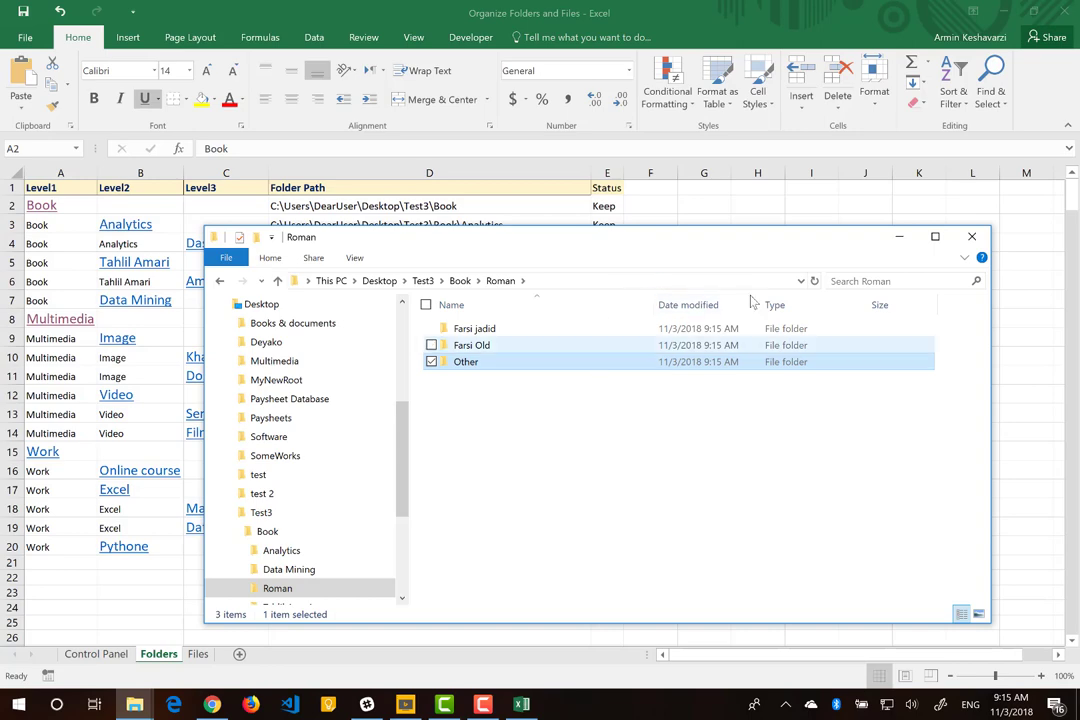
Close Explorer and re-read the folder structure from Control Panel with Test3 as root.
left_click(962, 240)
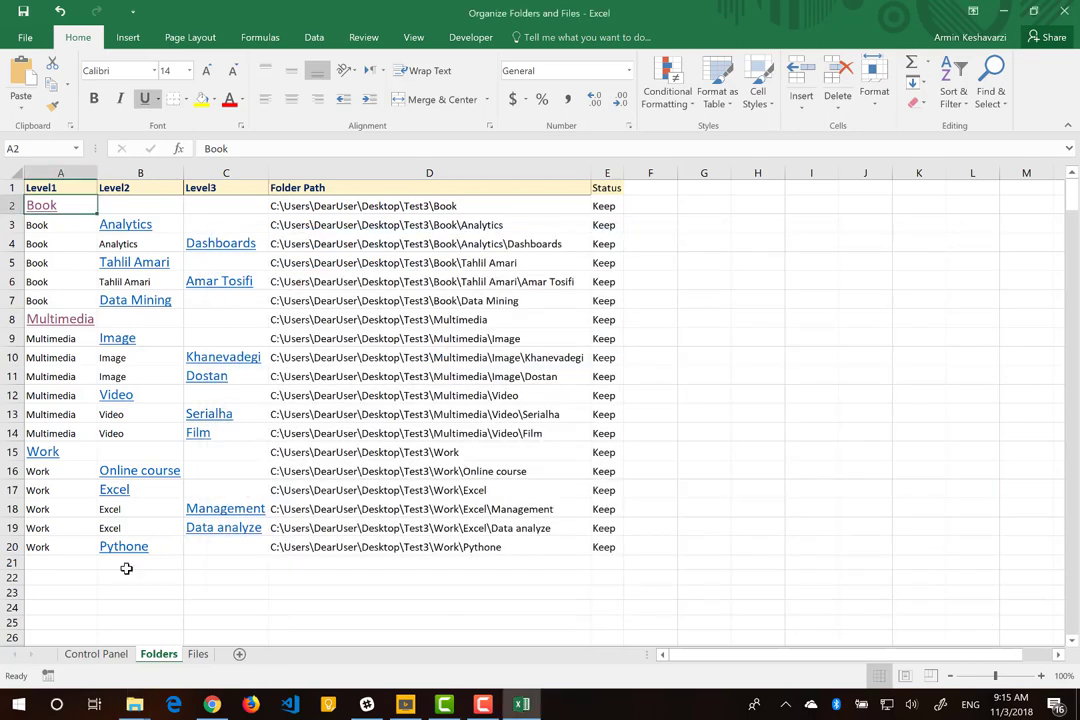
left_click(74, 658)
left_click(216, 333)
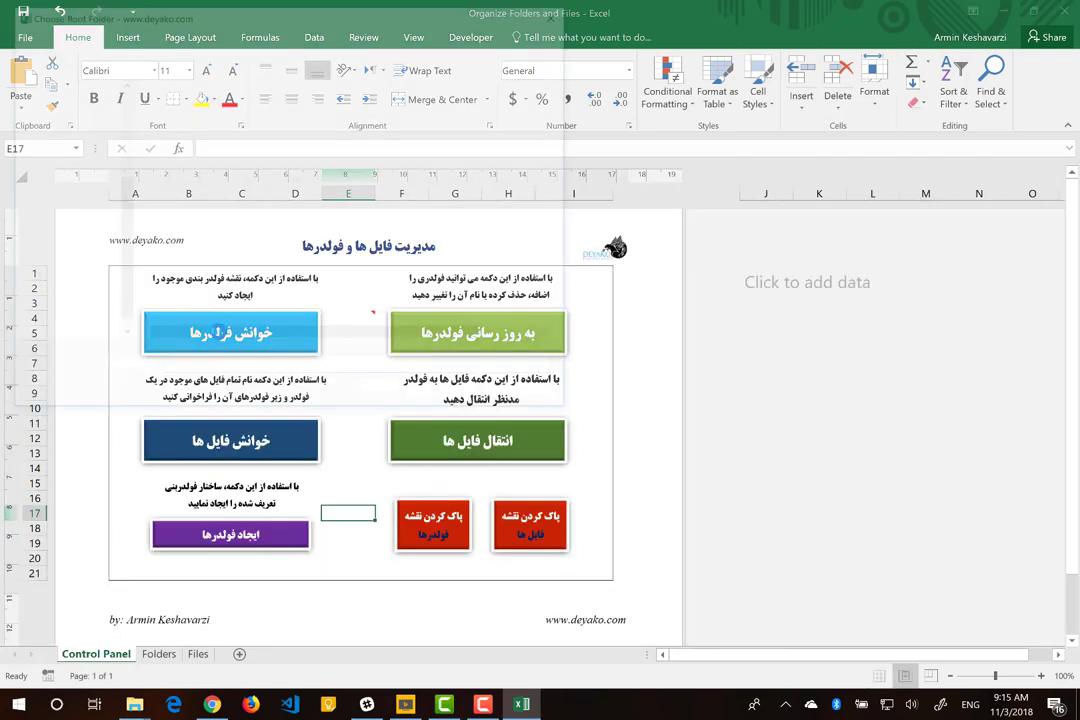
left_click(200, 274)
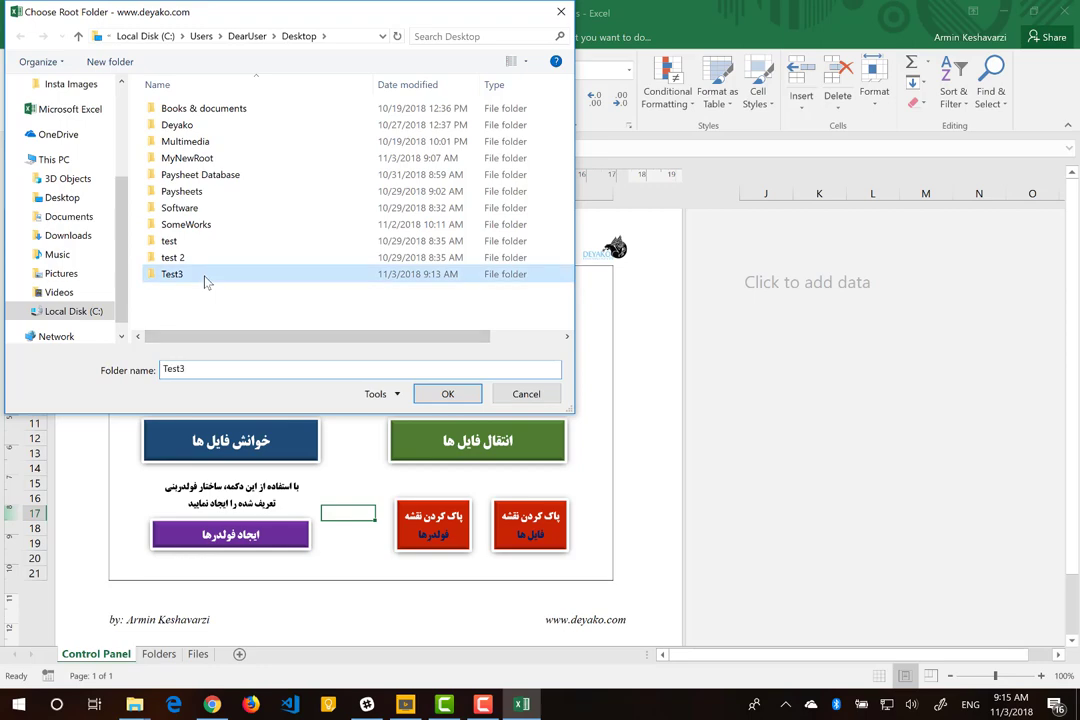
left_click(430, 398)
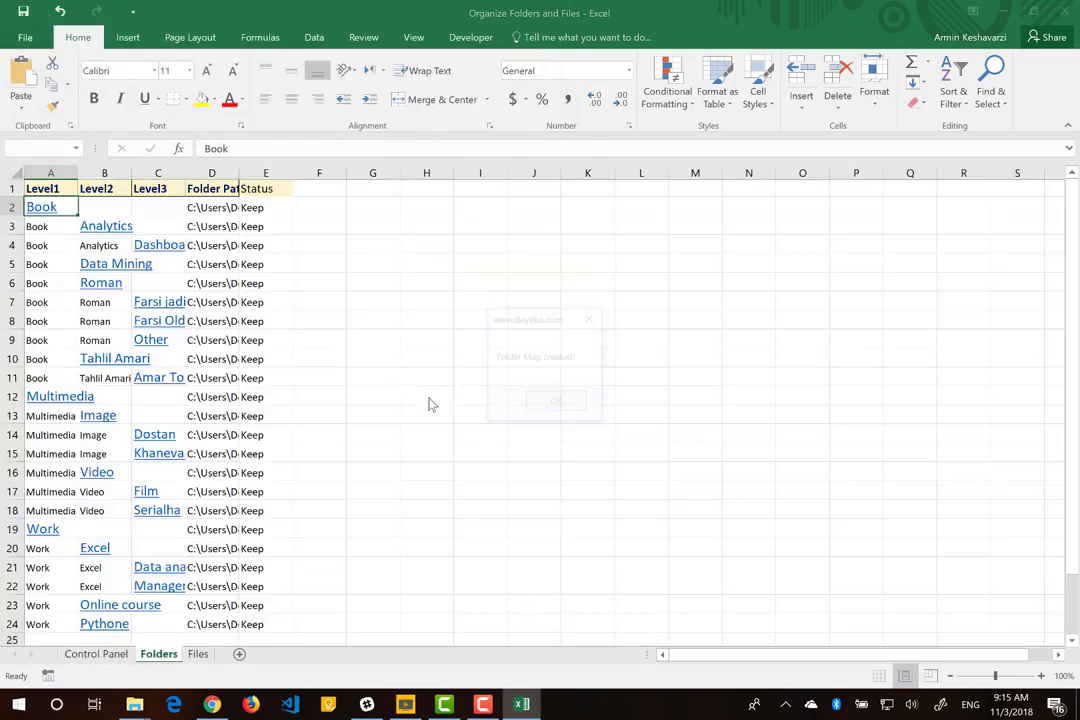
Dismiss the Folder Map message, AutoFit columns A–E, and follow the Roman link.
left_click(568, 405)
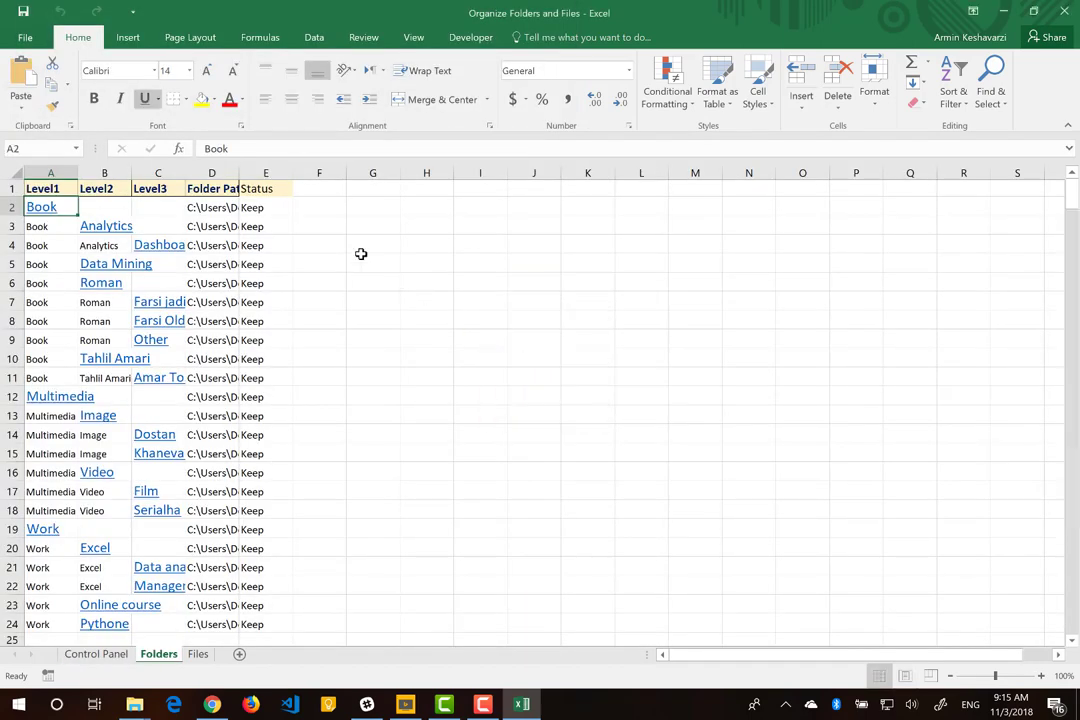
left_click_drag(267, 173, 51, 165)
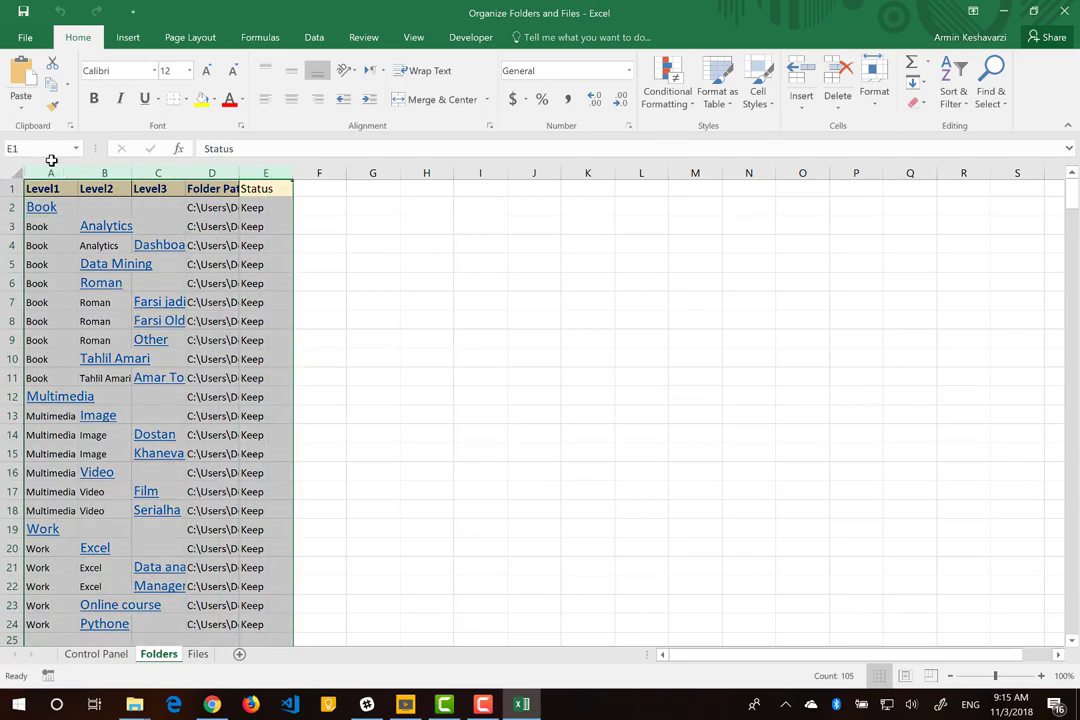
double_click(76, 168)
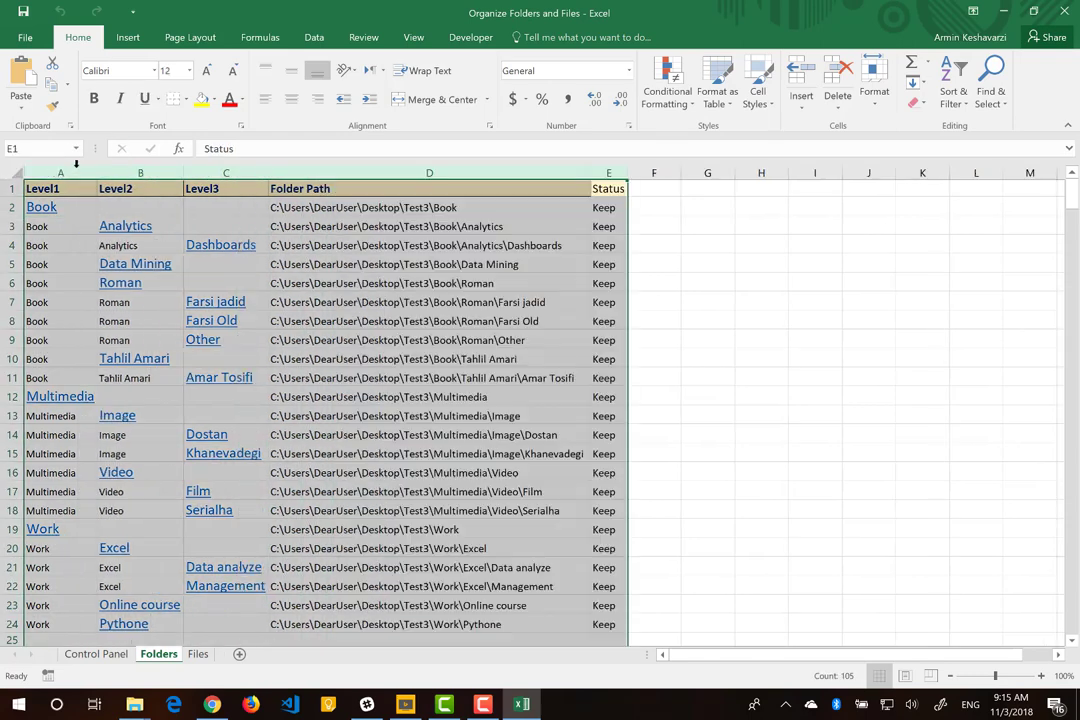
left_click(62, 222)
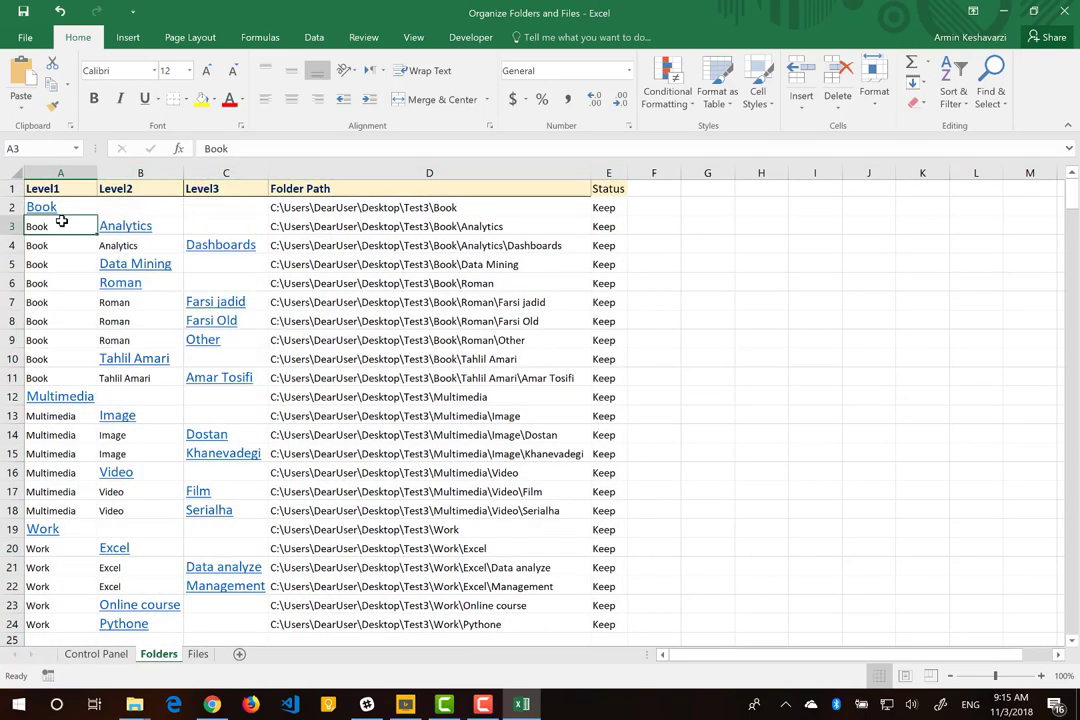
left_click(127, 289)
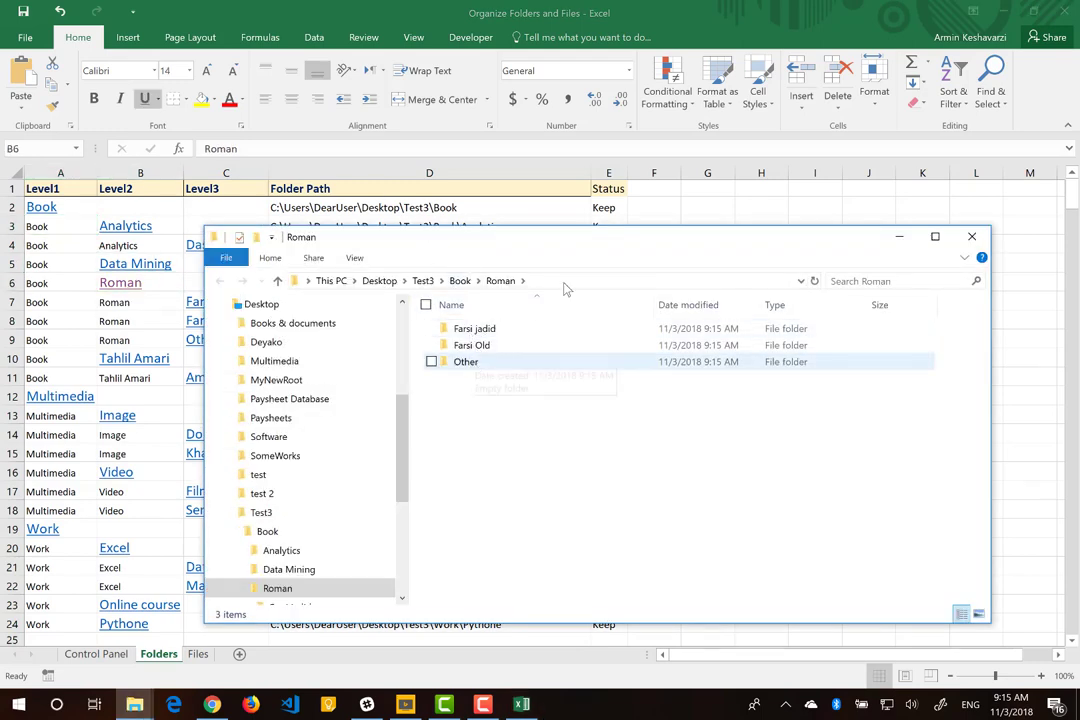
Close the Roman window and return to the Folders sheet, scrolling down to row 24.
left_click(972, 237)
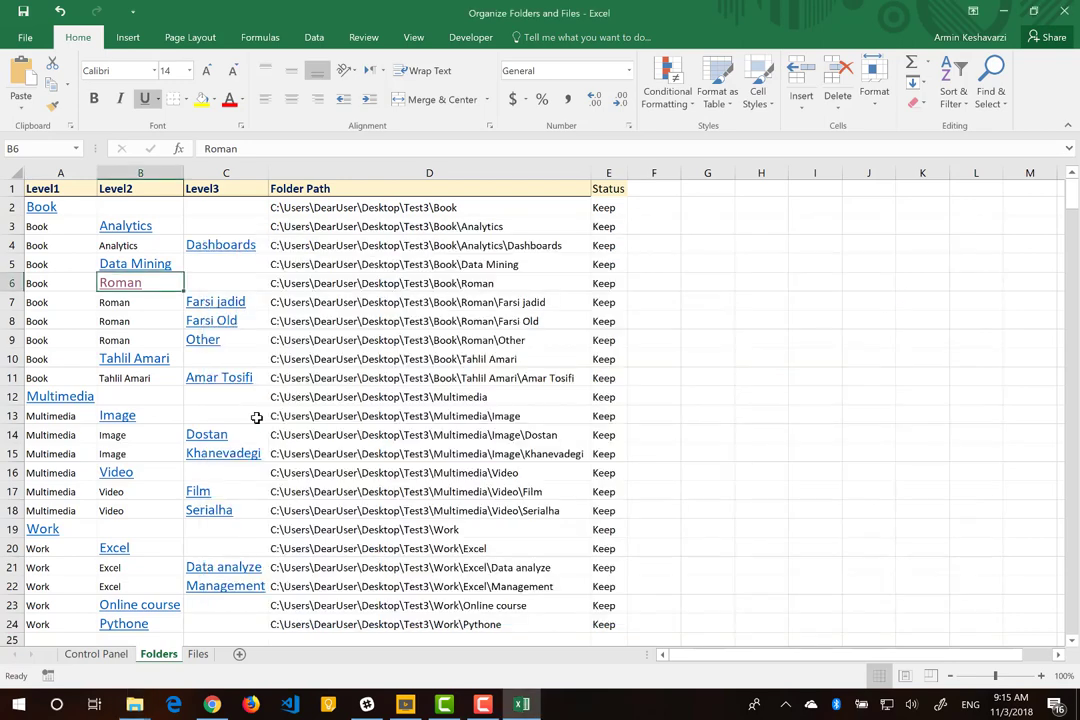
left_click(94, 655)
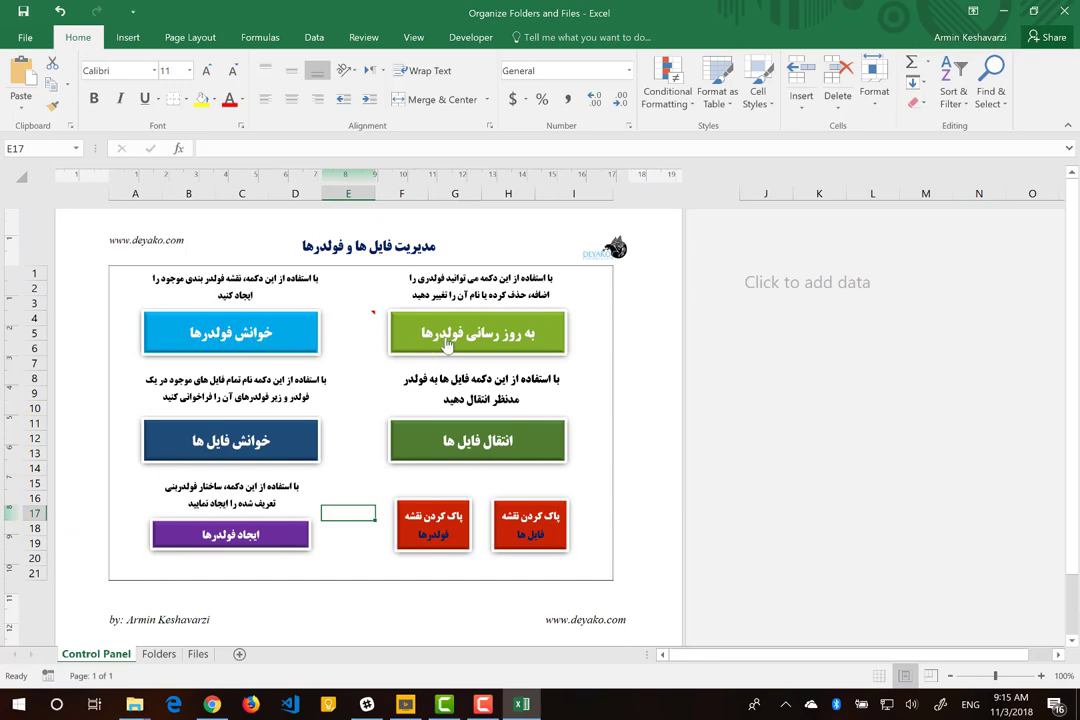
left_click(160, 654)
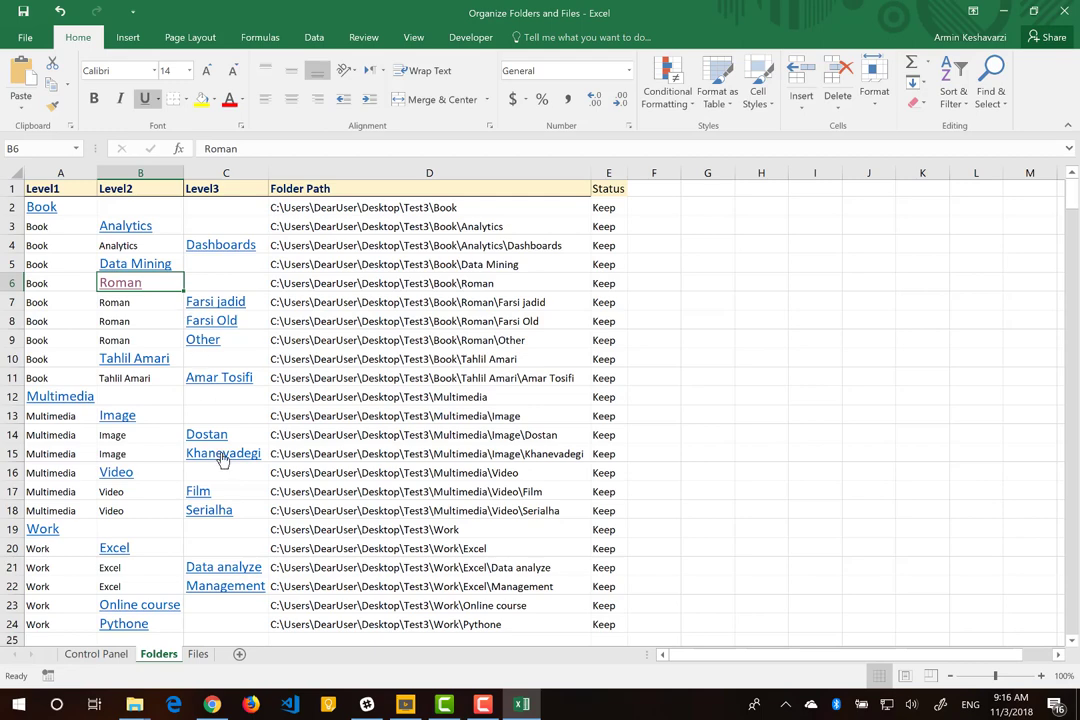
scroll(222, 457, "down", 2)
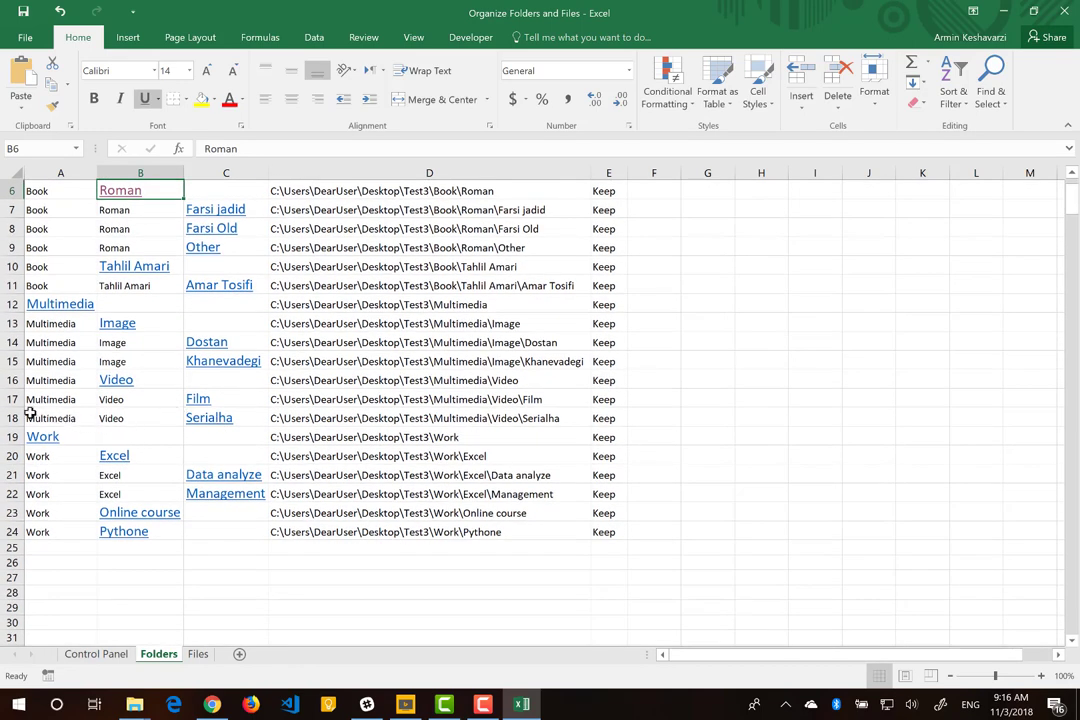
Insert a blank row 18 above the Serialha row.
left_click(8, 418)
right_click(8, 418)
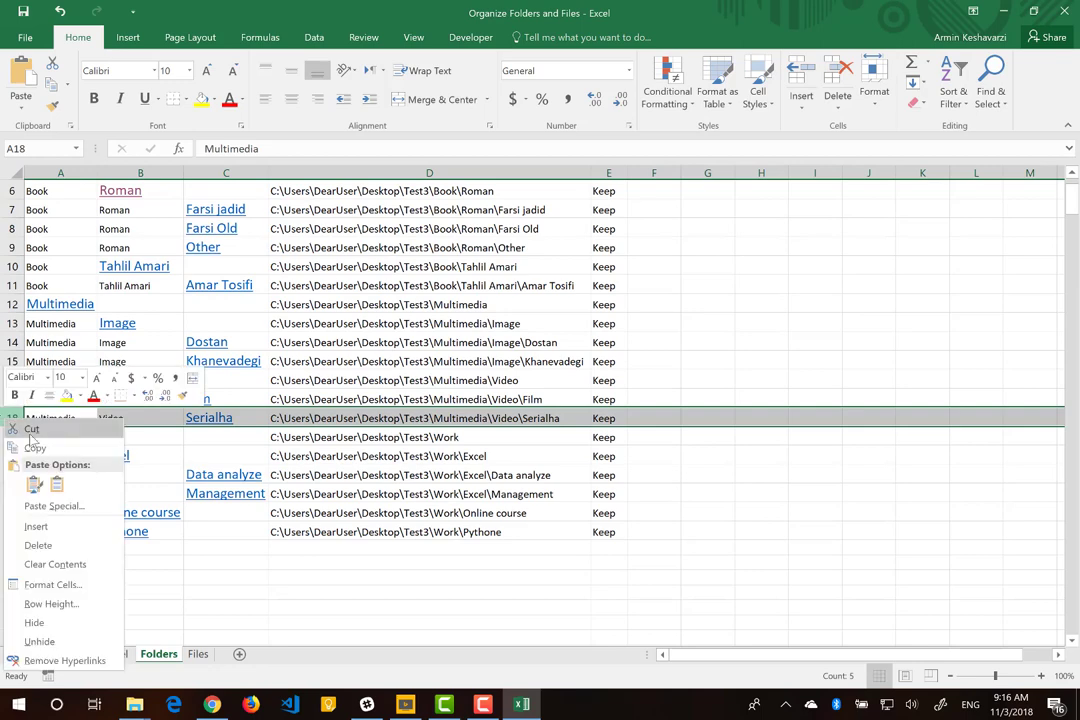
left_click(74, 531)
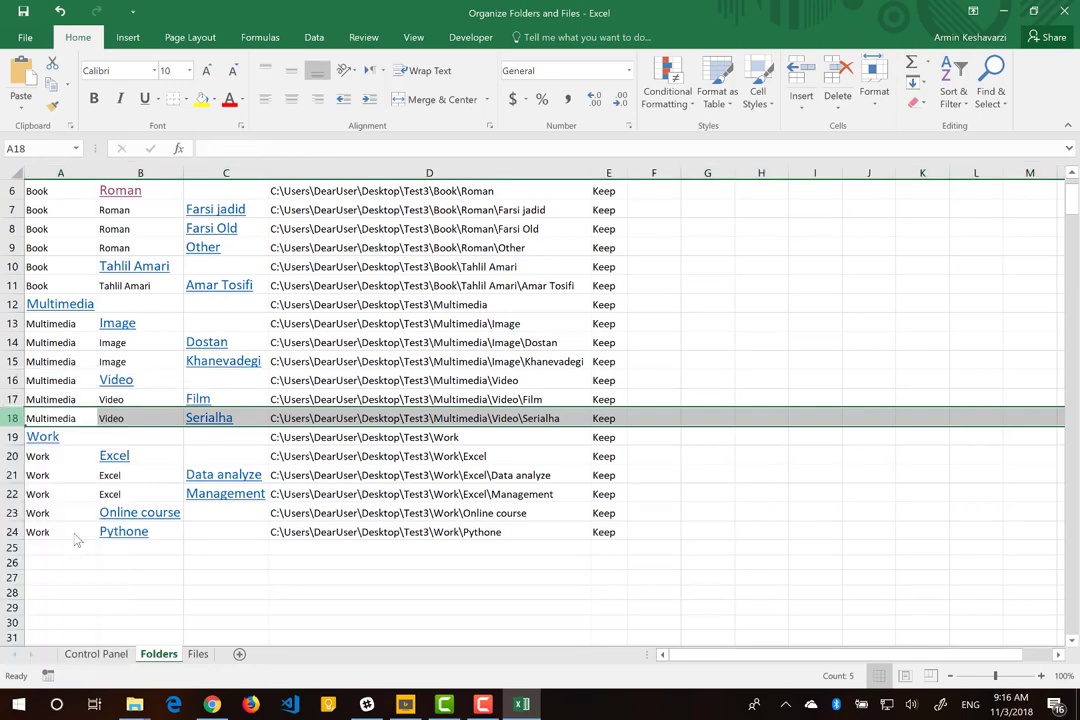
Insert a new column D before Folder Path with the header Level4.
scroll(273, 399, "up", 2)
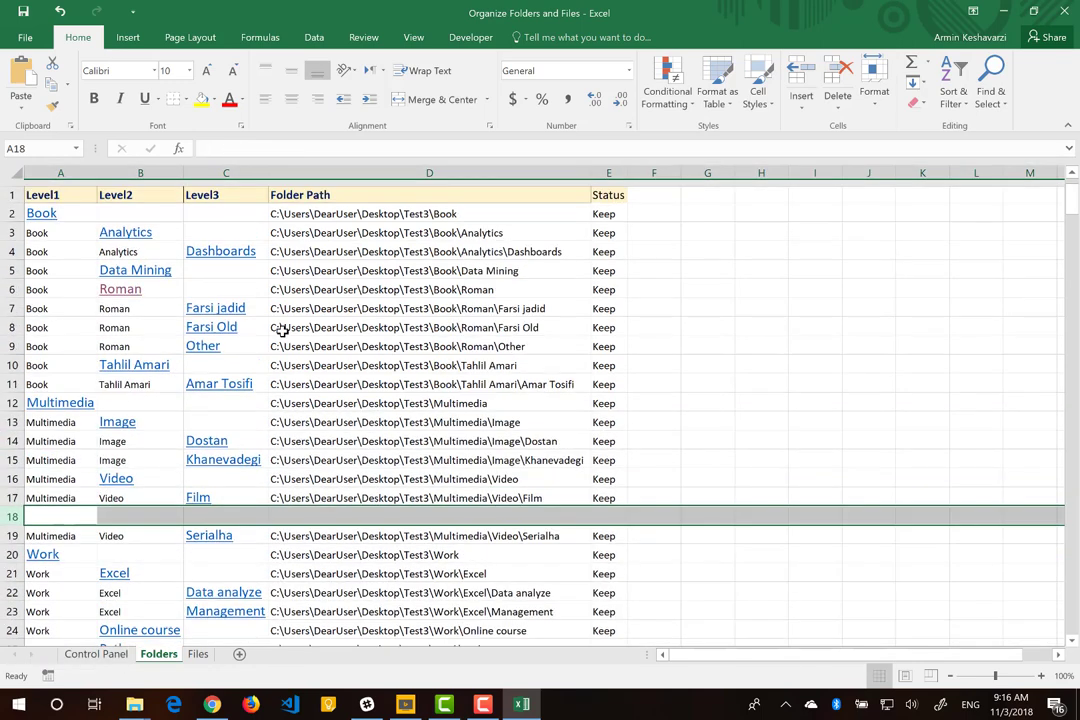
left_click(285, 173)
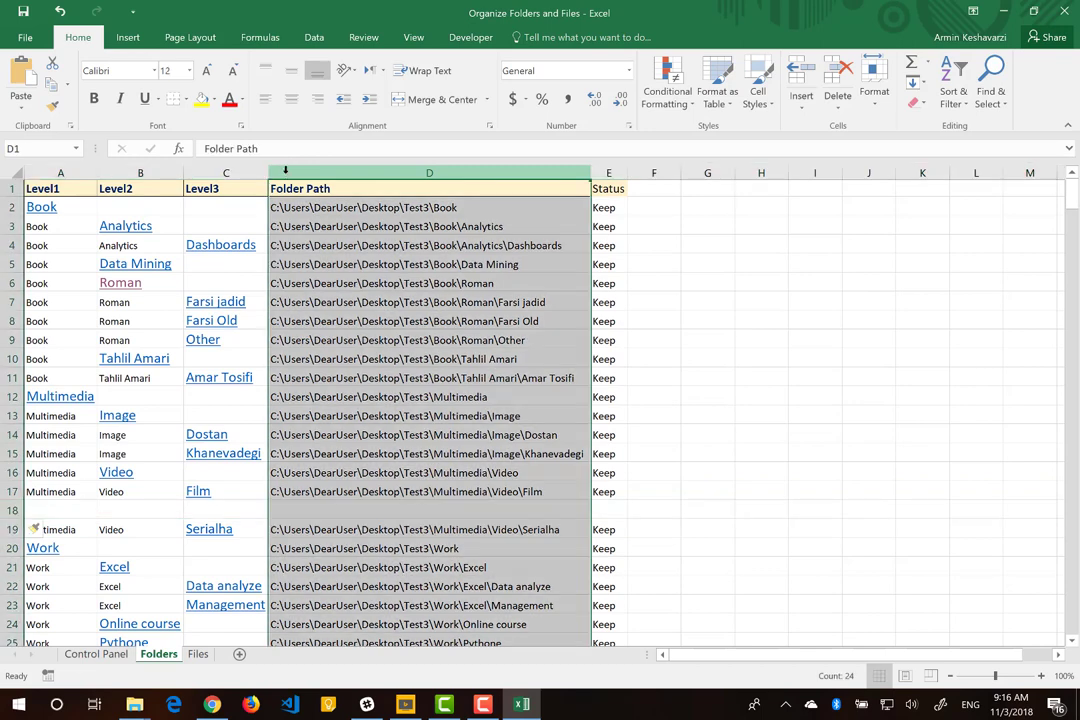
right_click(285, 172)
left_click(323, 288)
left_click(314, 197)
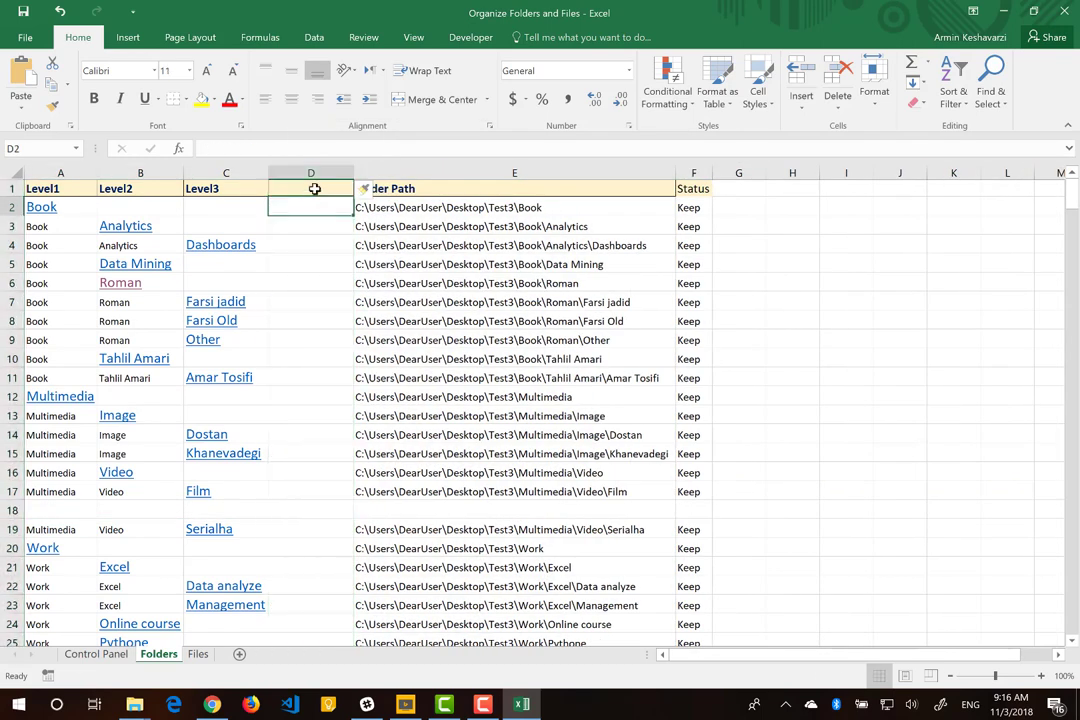
left_click(314, 188)
type("Level")
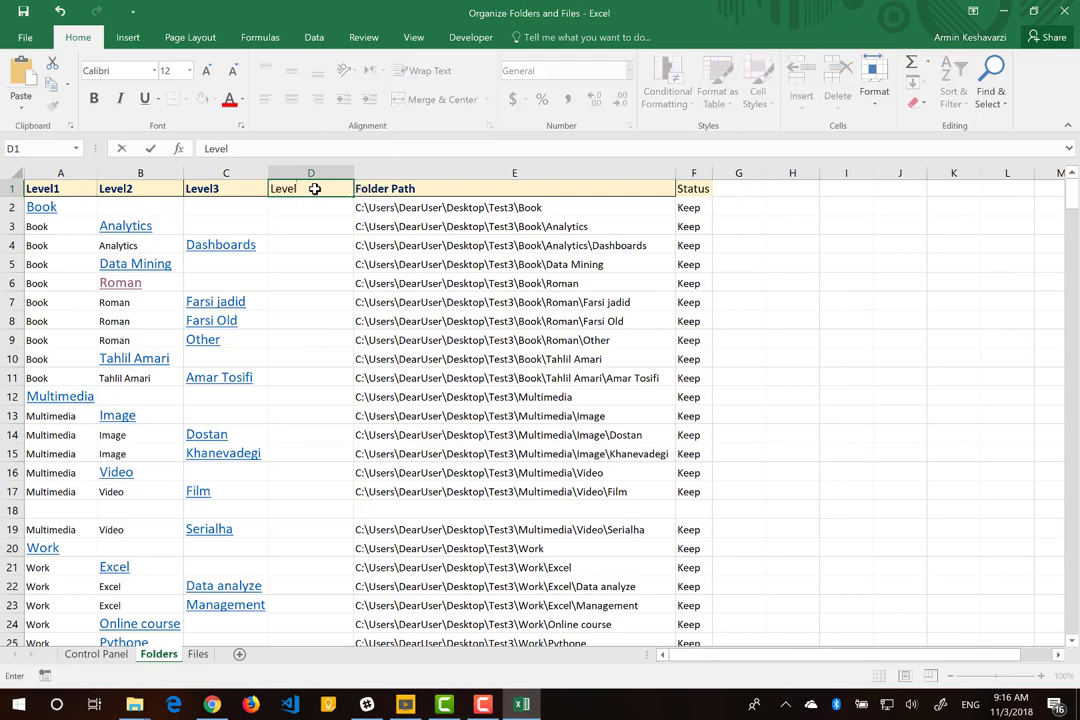
type("4")
key("Return")
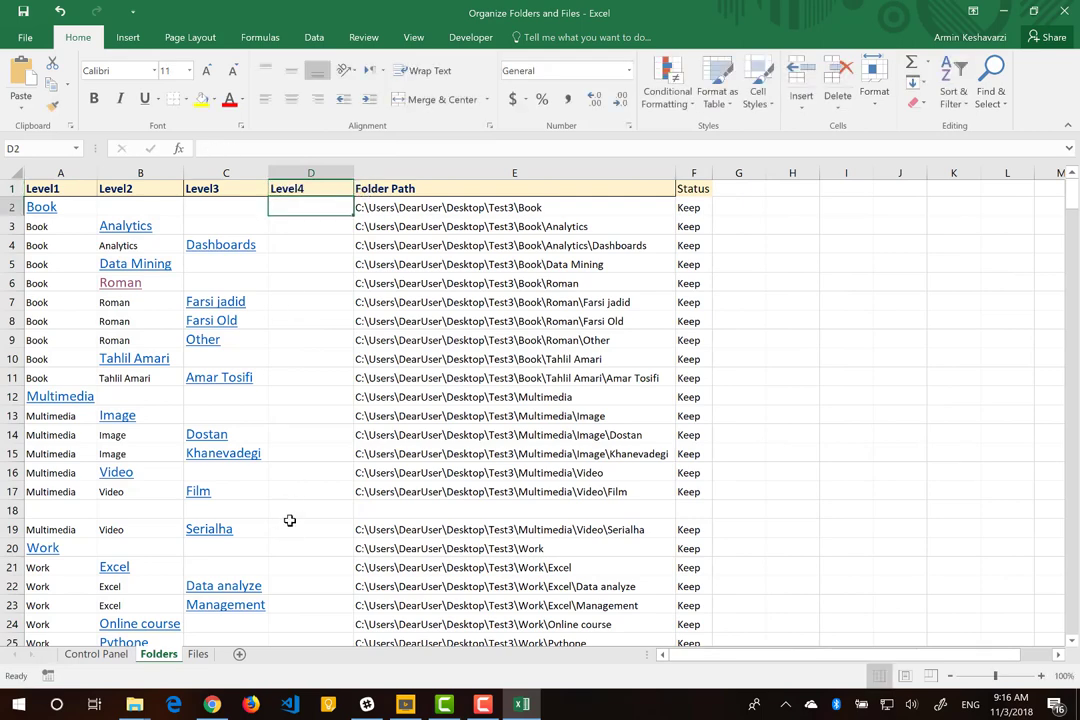
Enter 'Film Englisi' in cell D18.
left_click(296, 517)
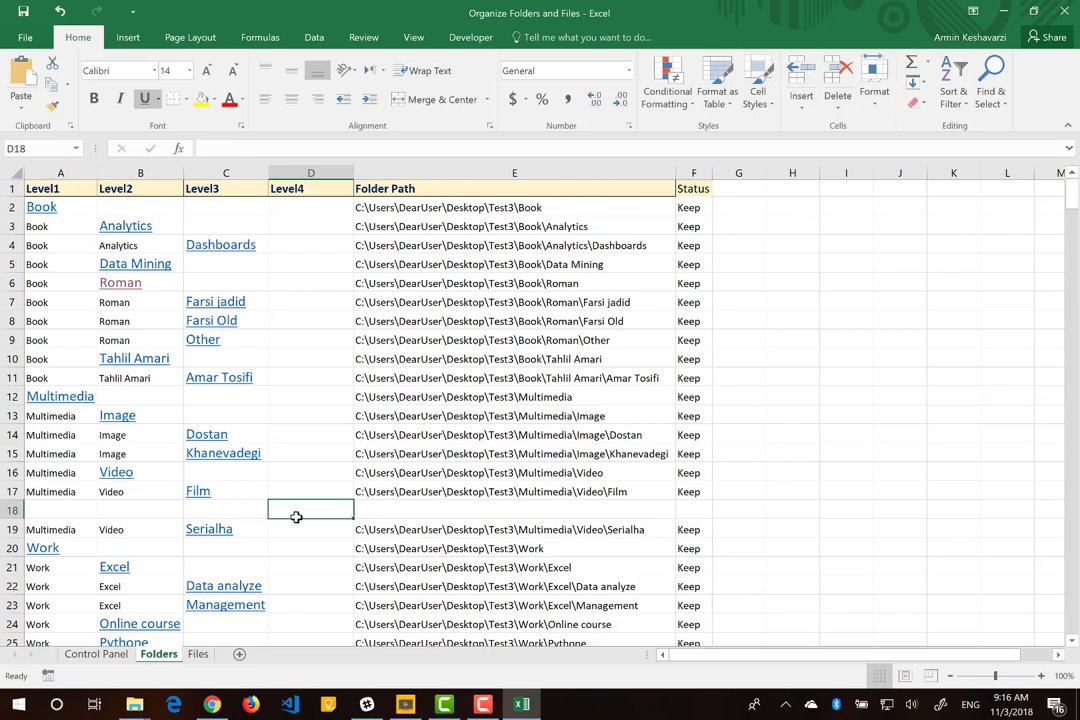
type("Film Englisi")
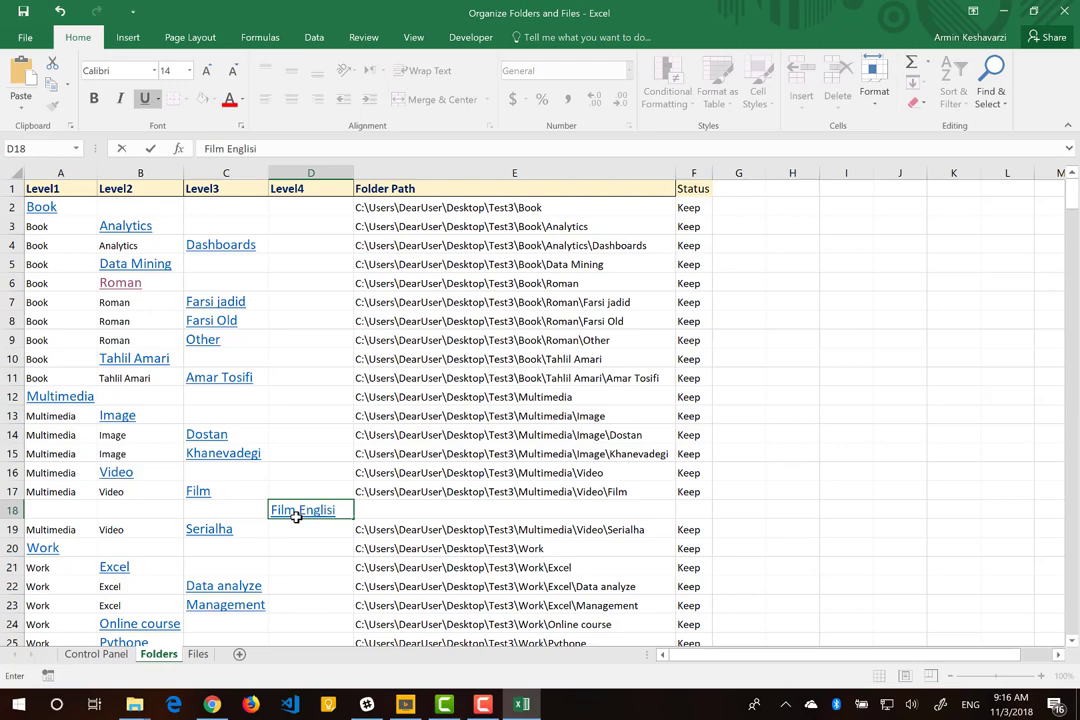
key("Return")
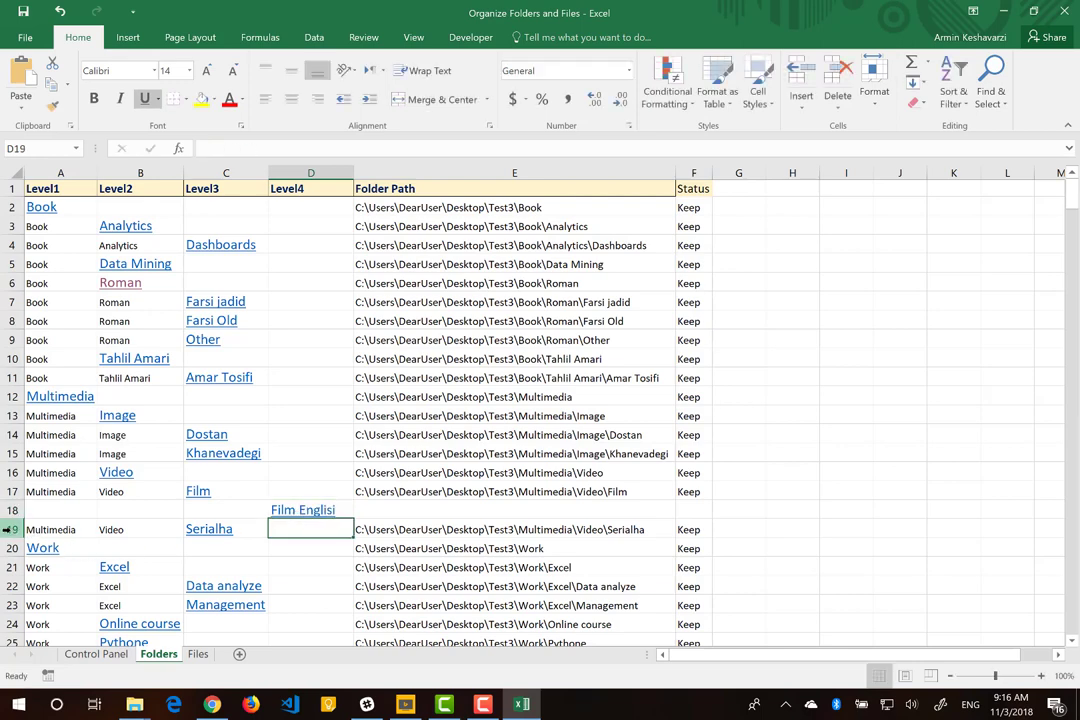
Insert another blank row 19 above Serialha and enter 'Film Farsi' in D19.
left_click(10, 530)
right_click(10, 530)
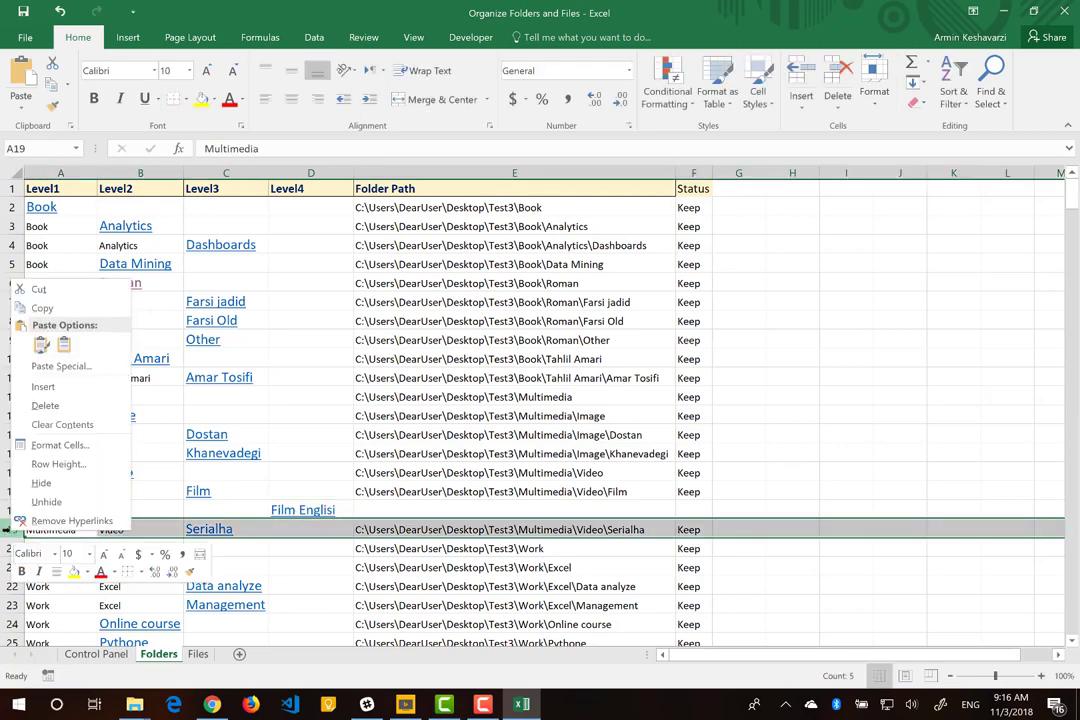
left_click(60, 386)
left_click(295, 533)
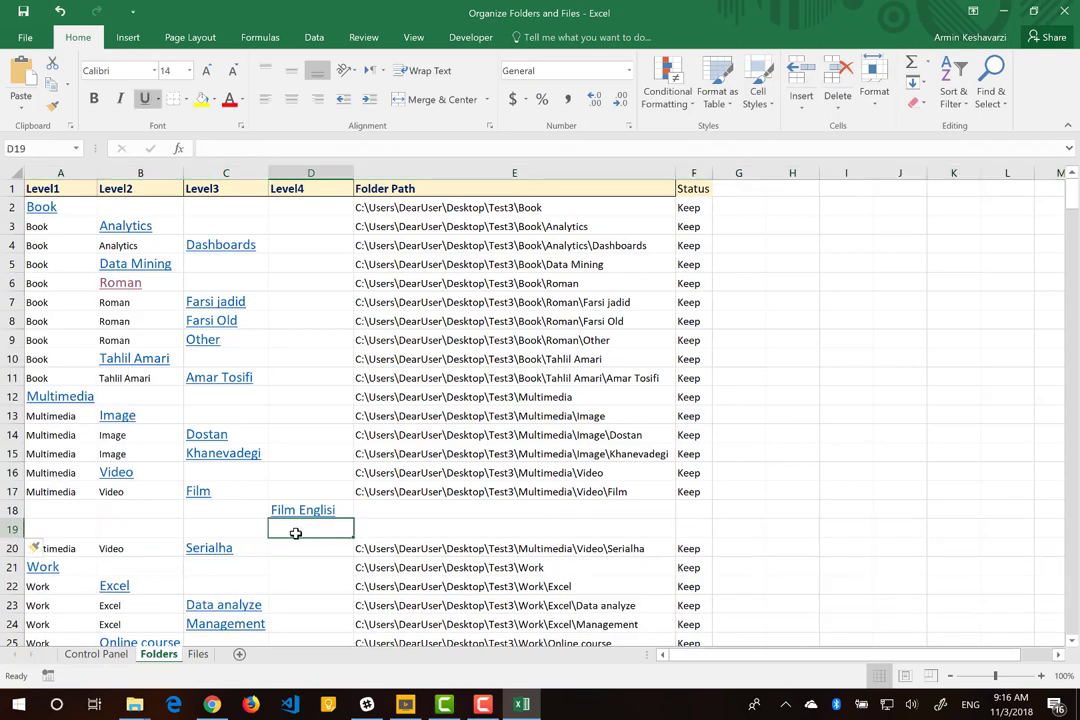
type("Film Farsi")
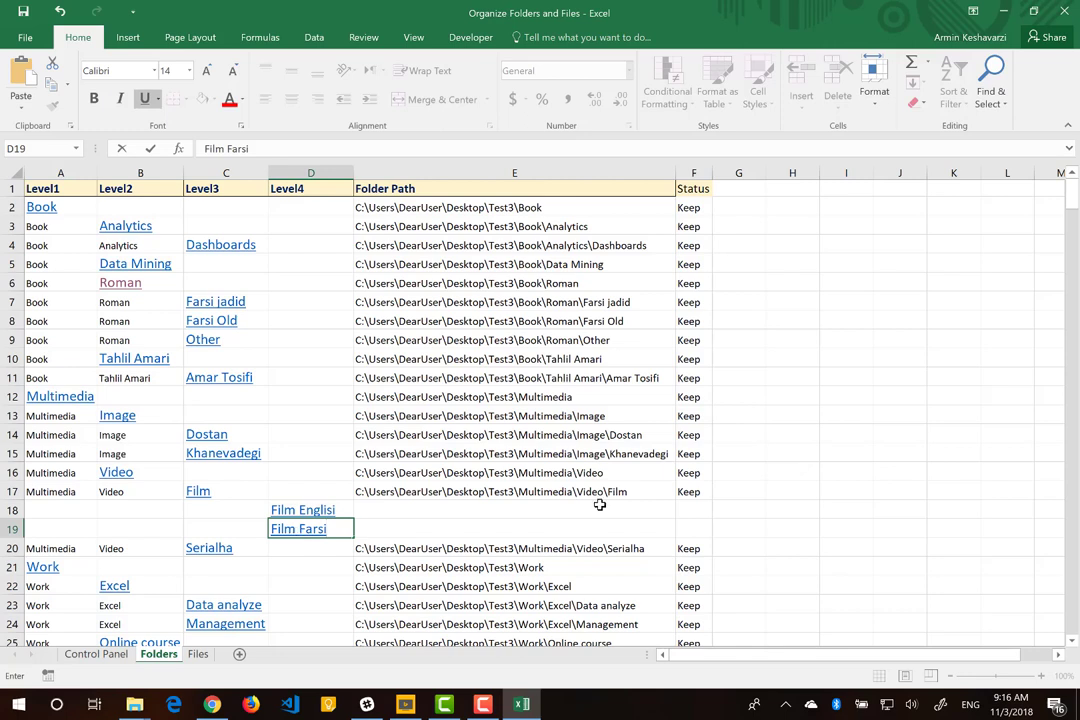
left_click(694, 517)
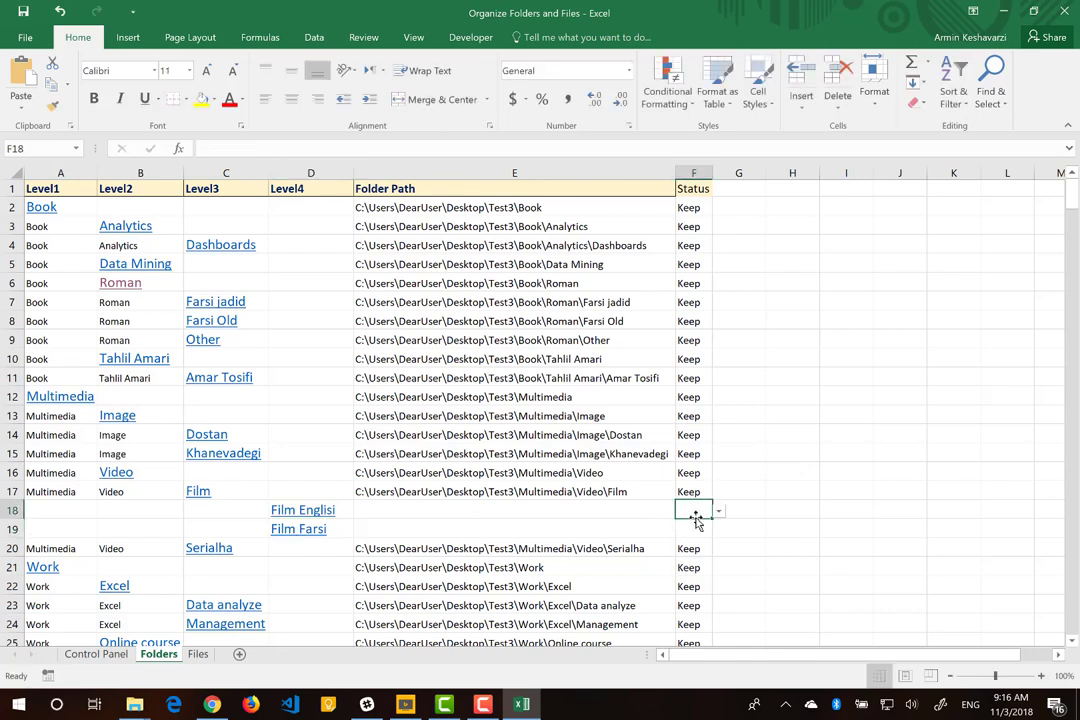
Set the Status of both new rows, F18 and F19, to Add.
left_click(717, 513)
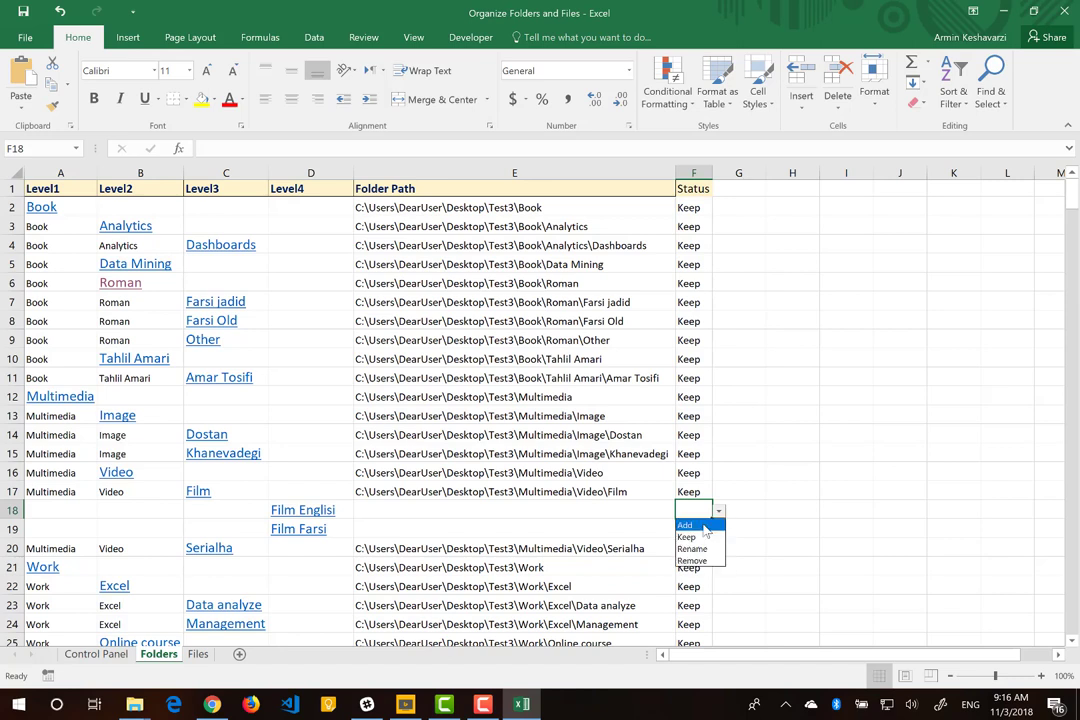
left_click(704, 526)
key("Return")
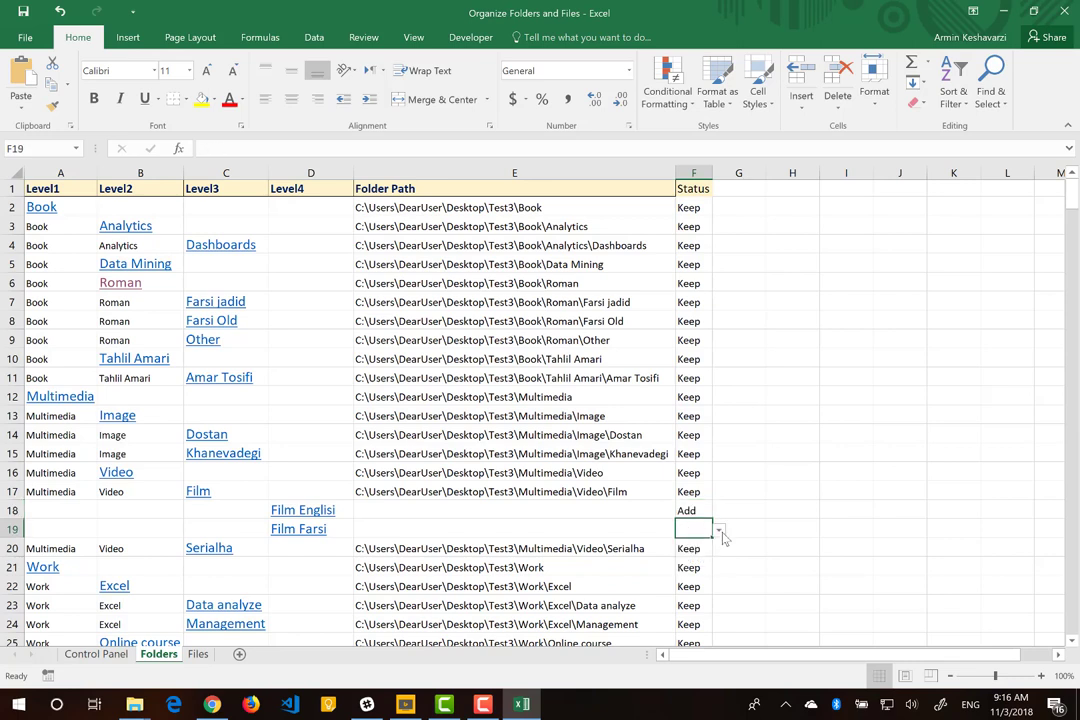
left_click(718, 530)
left_click(692, 546)
scroll(271, 538, "down", 1)
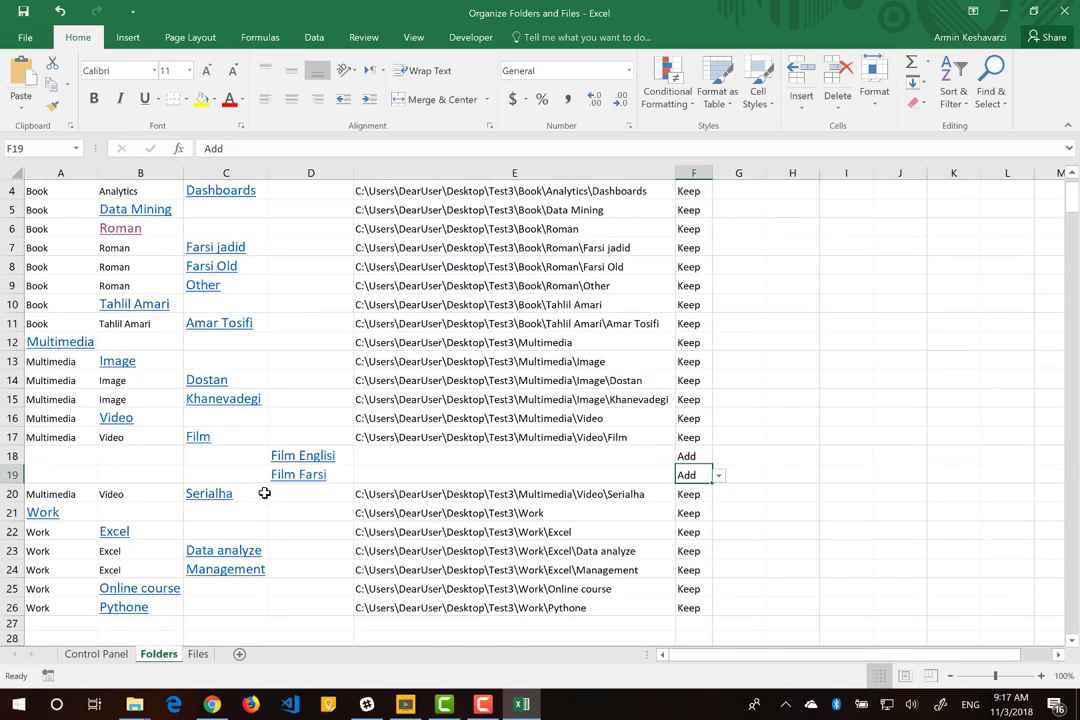
Rename Serialha to Serial in C20 and set that row's Status to Rename.
left_click(263, 496)
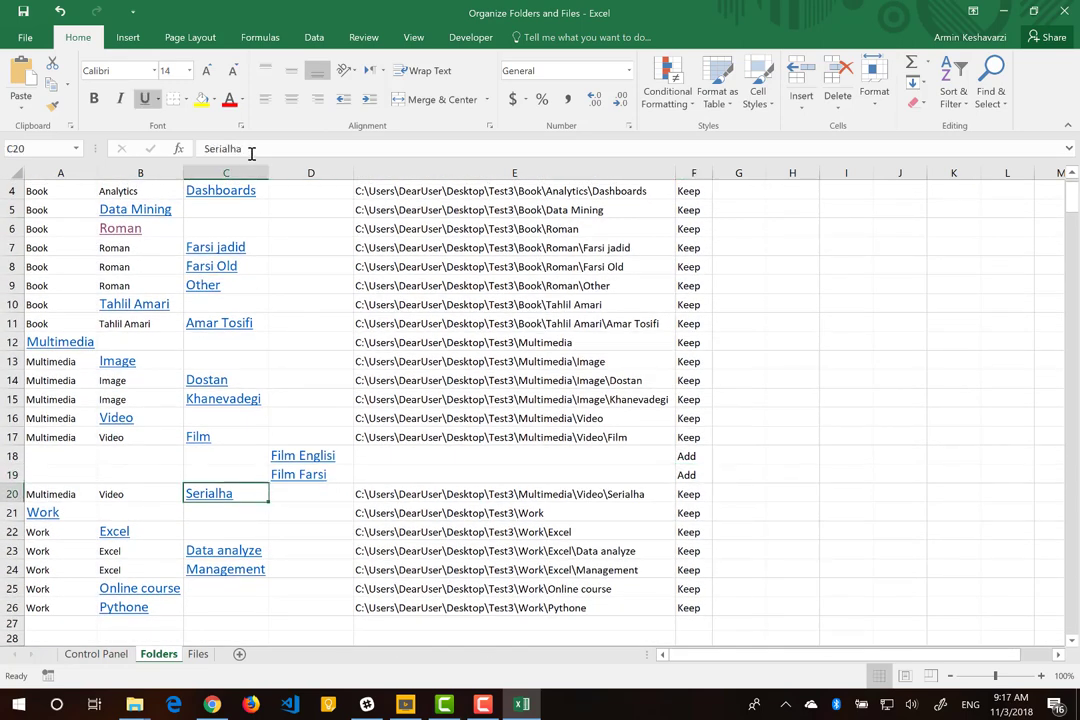
left_click_drag(250, 152, 229, 148)
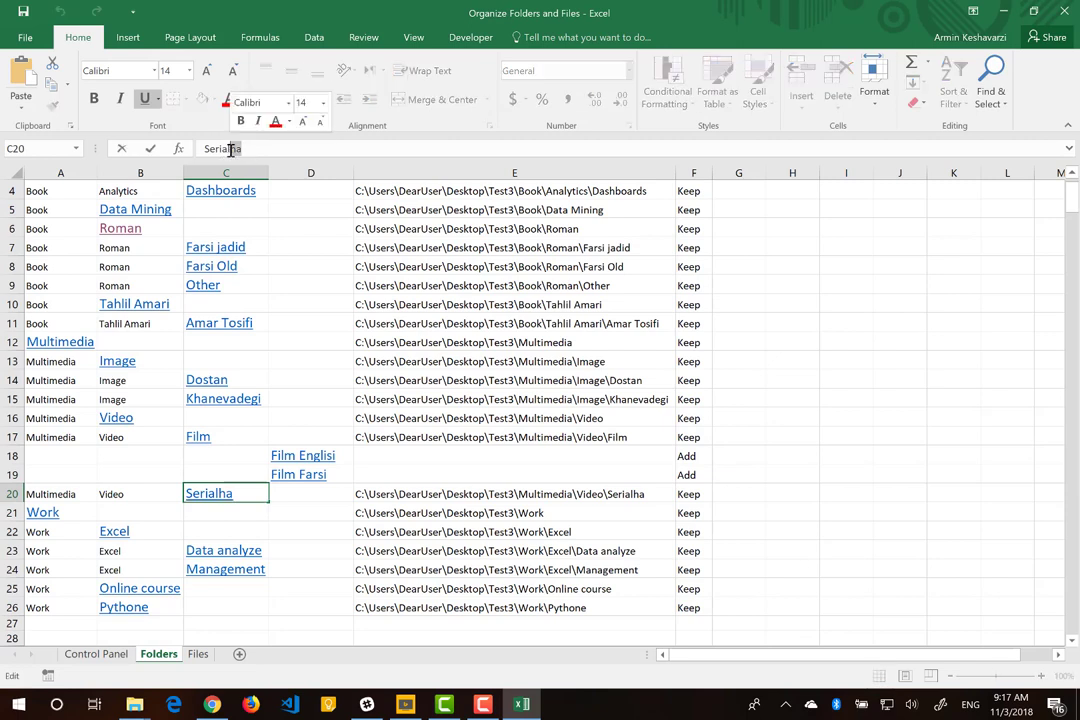
key("BackSpace")
key("Return")
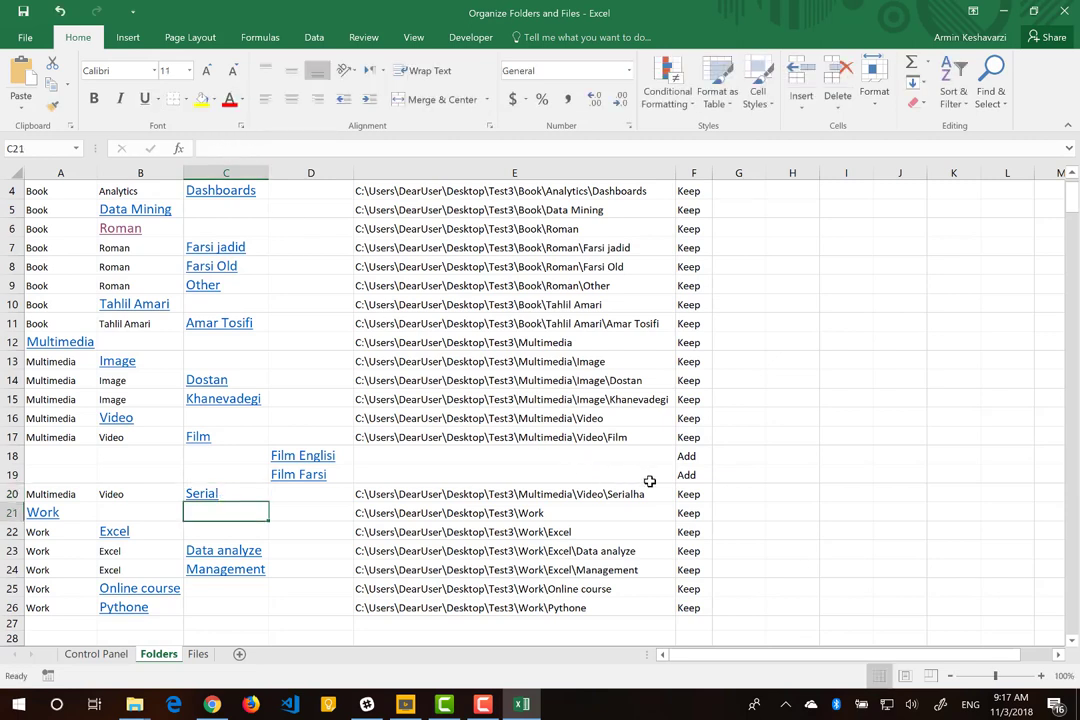
left_click(700, 496)
left_click(719, 494)
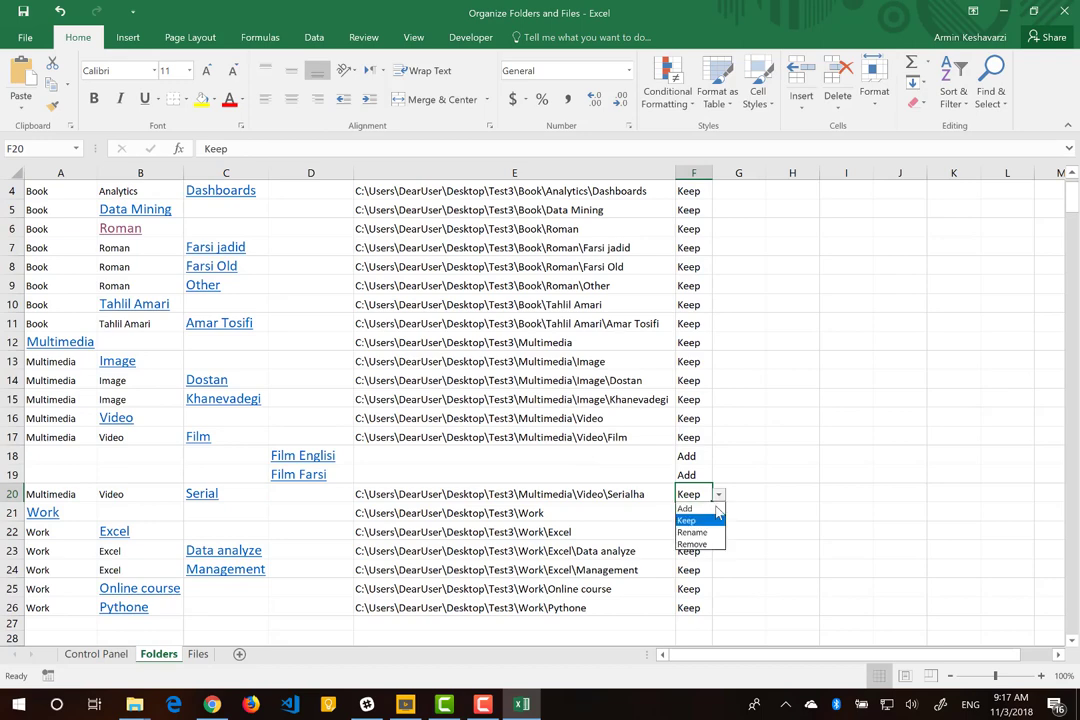
left_click(695, 535)
scroll(511, 496, "down", 2)
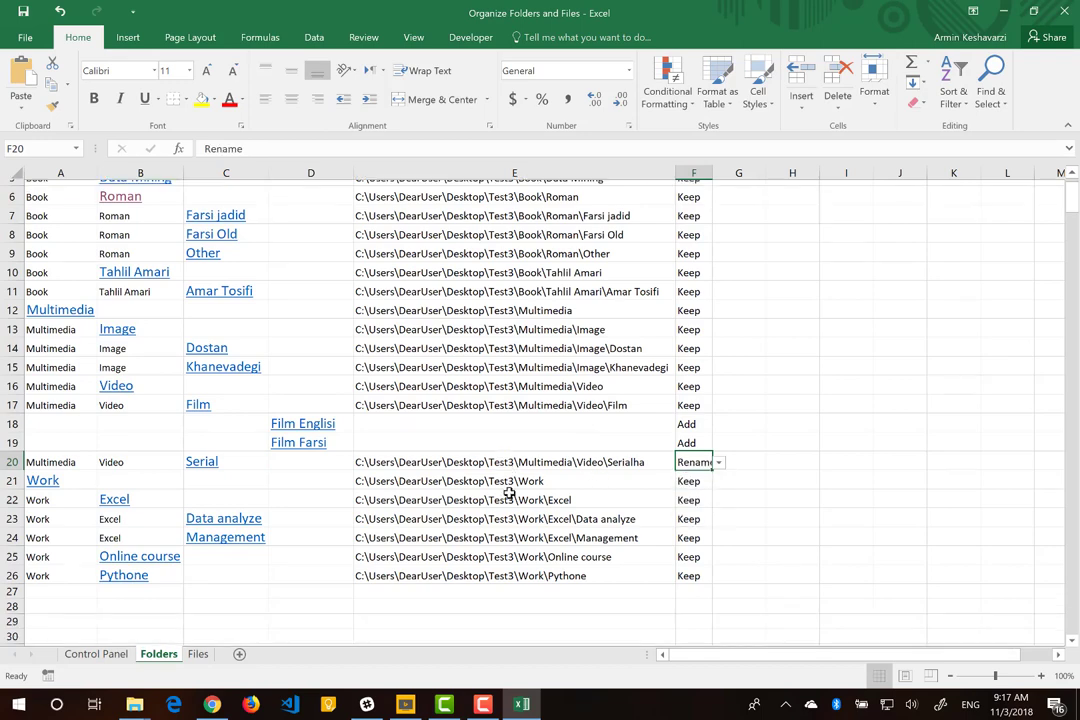
scroll(510, 494, "up", 3)
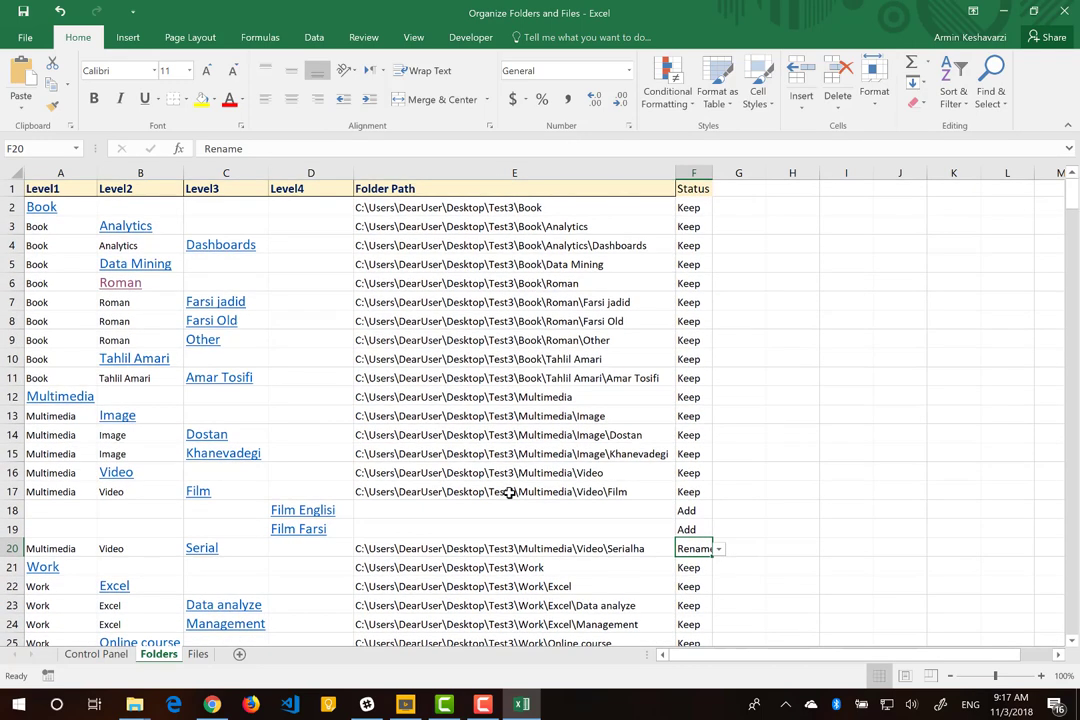
left_click(708, 360)
left_click(719, 362)
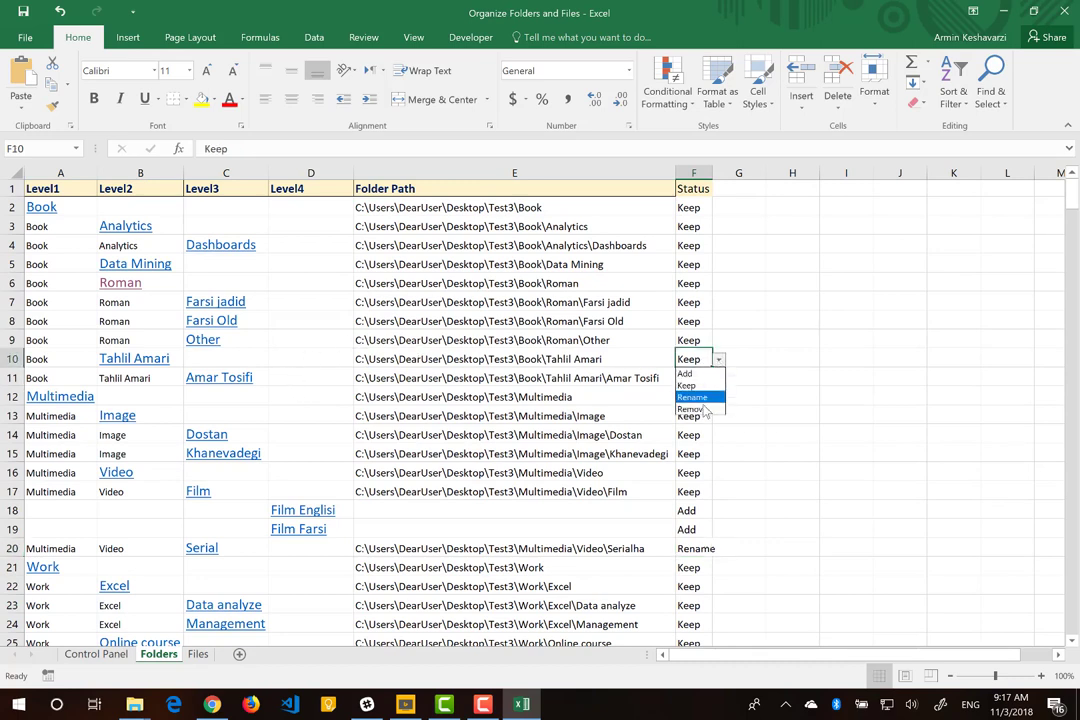
left_click(704, 410)
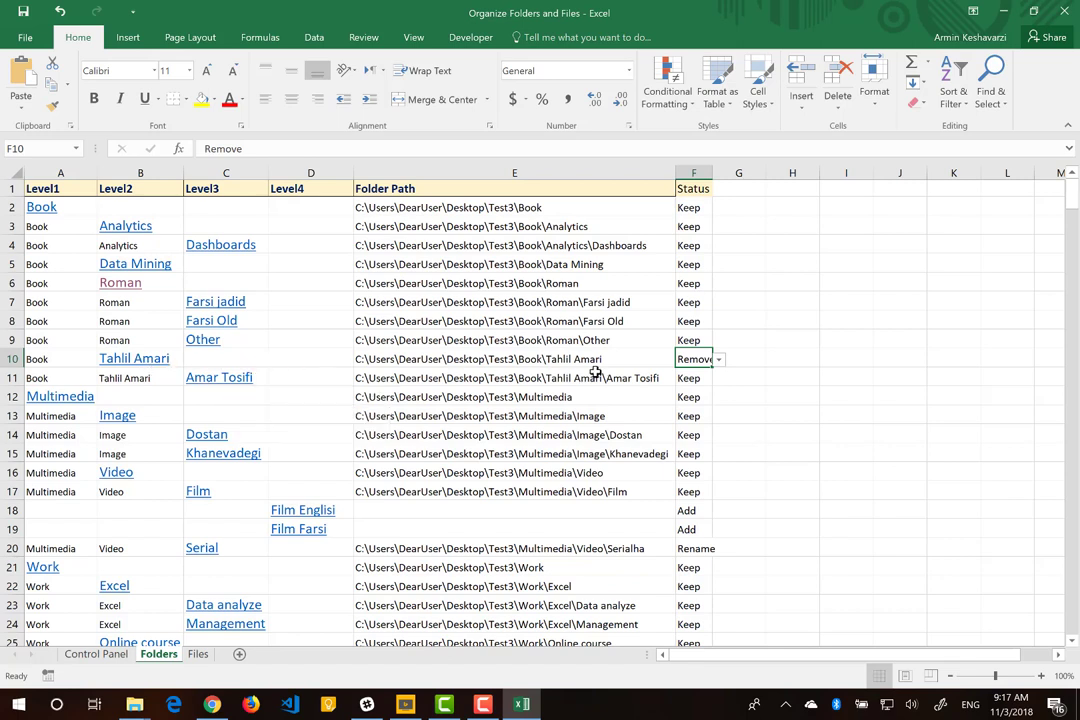
scroll(595, 372, "down", 2)
scroll(595, 372, "up", 2)
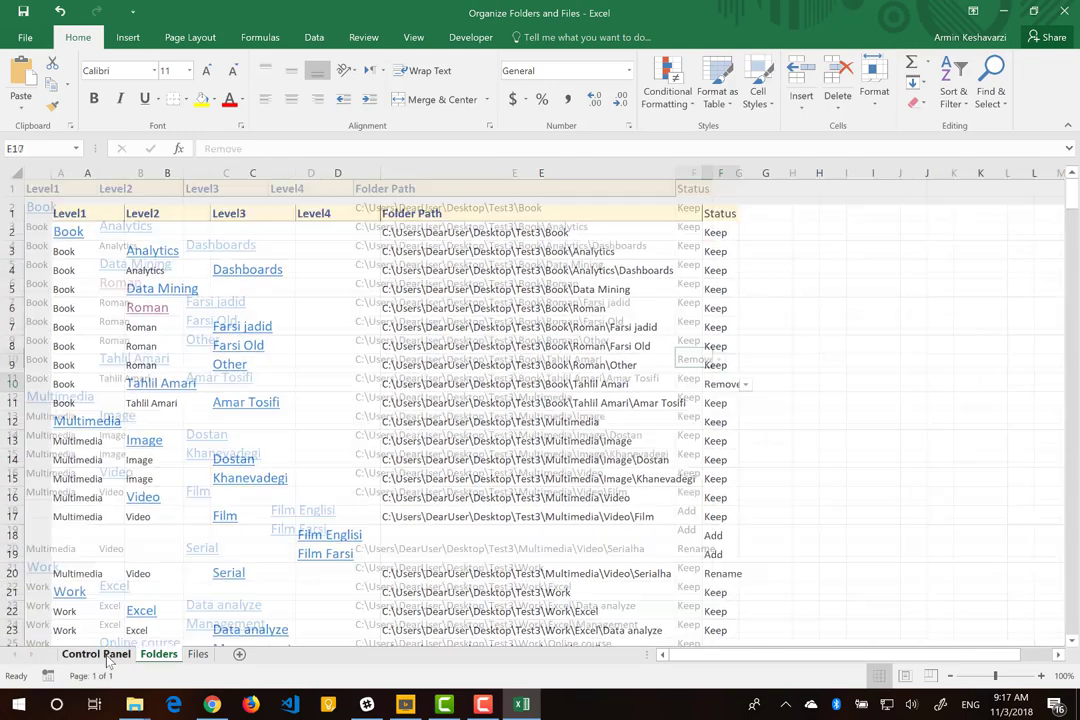
Apply the status changes with the Control Panel's update-folders button, then view the refreshed Folders sheet.
left_click(100, 654)
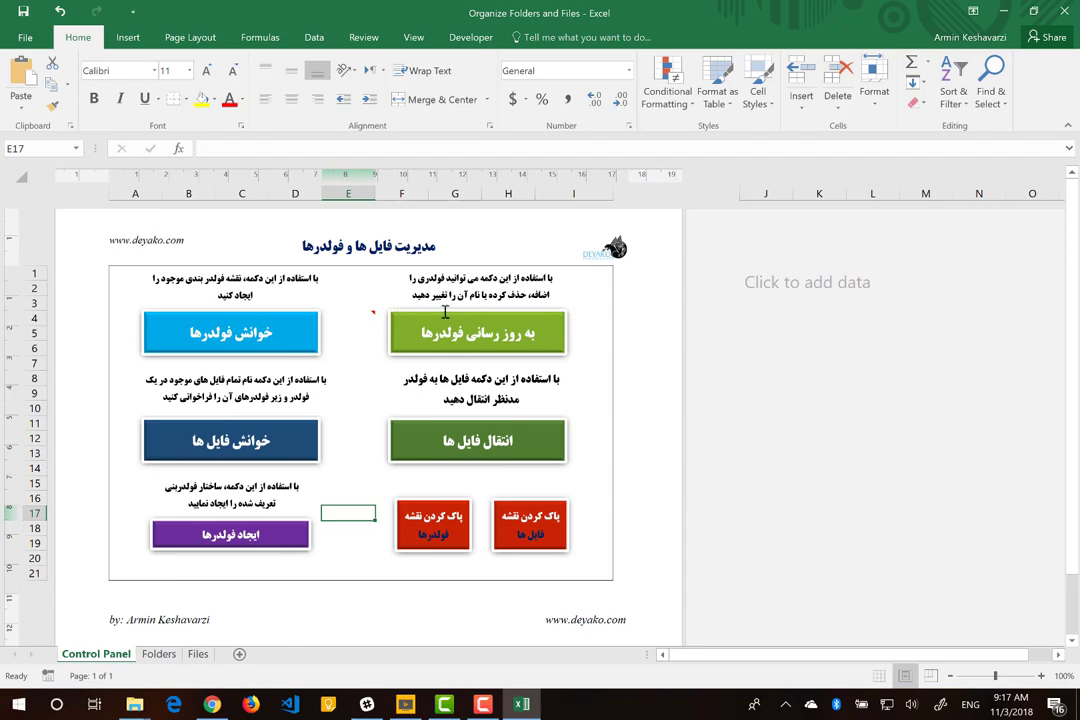
left_click(422, 336)
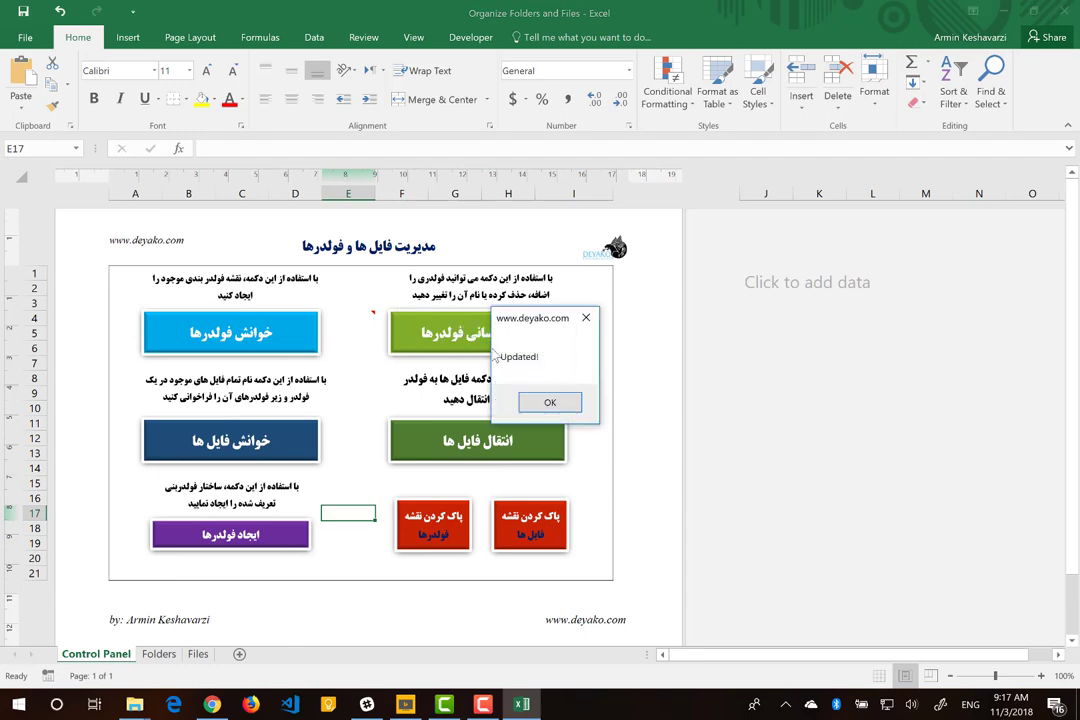
left_click(545, 401)
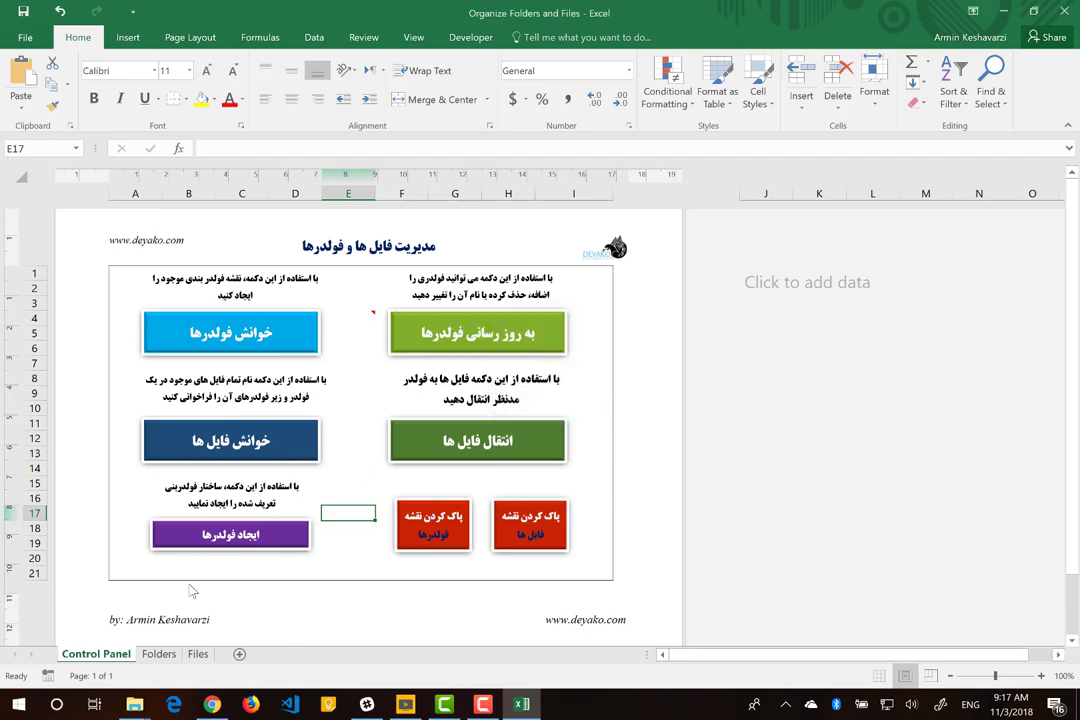
left_click(157, 654)
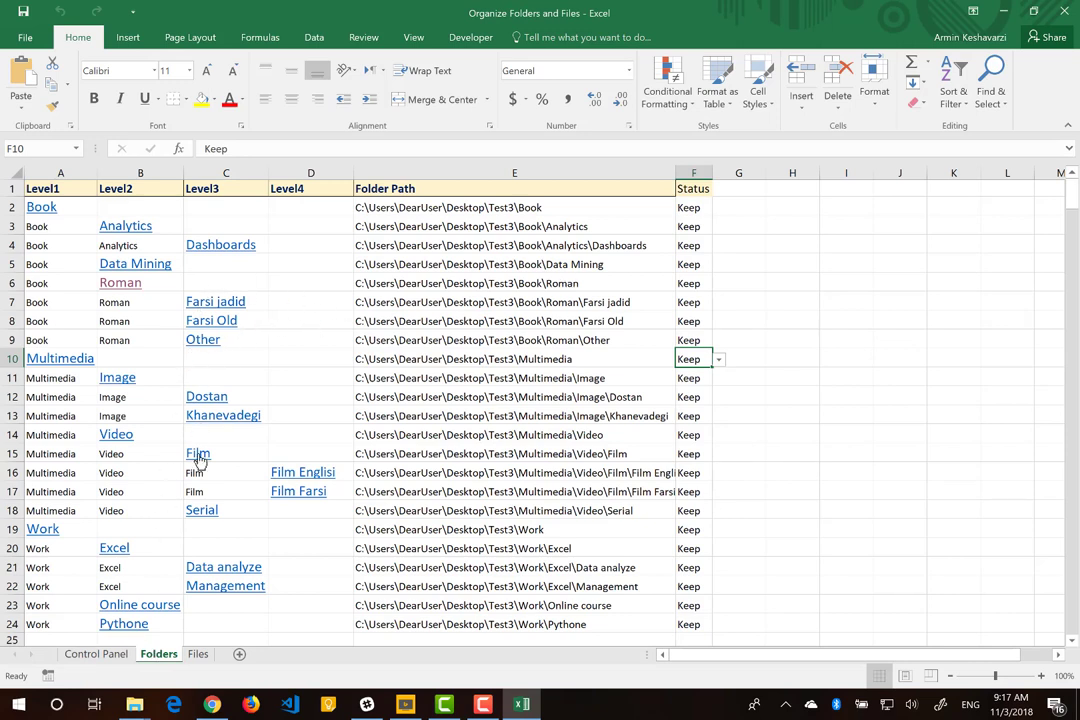
left_click(311, 476)
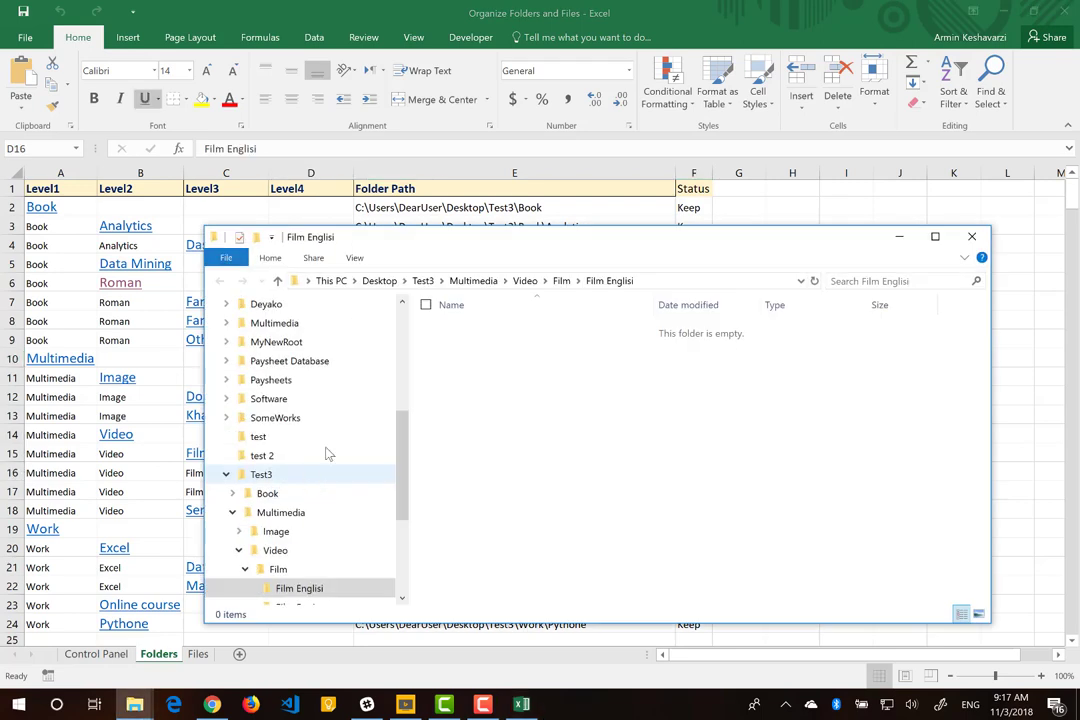
left_click(561, 280)
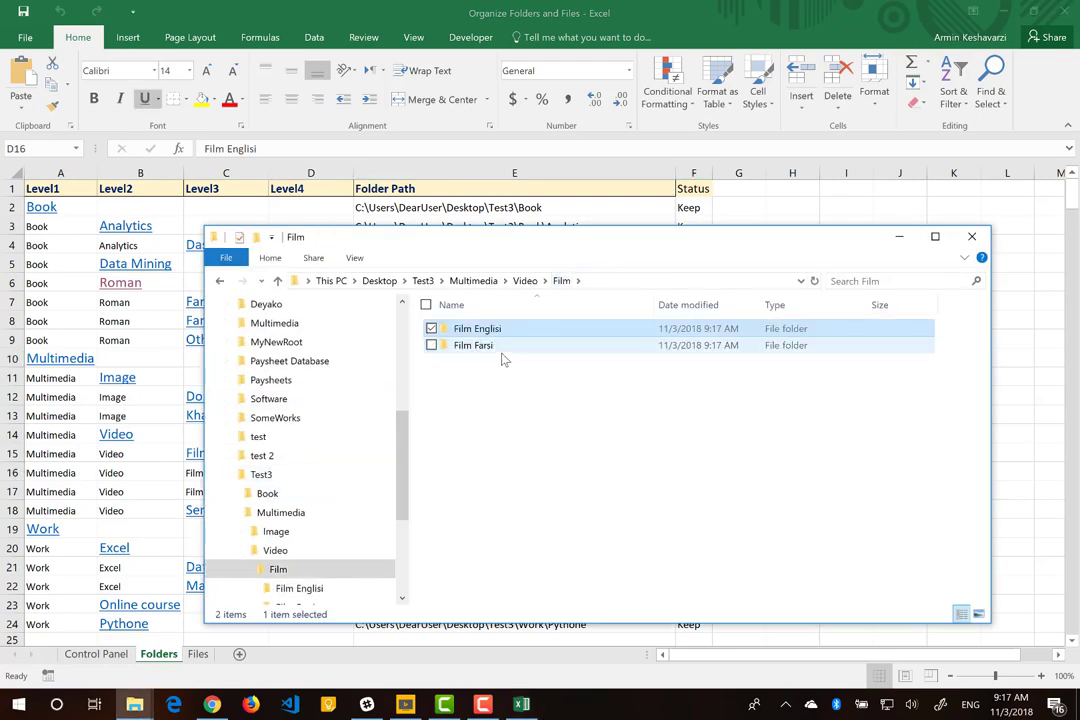
left_click(530, 281)
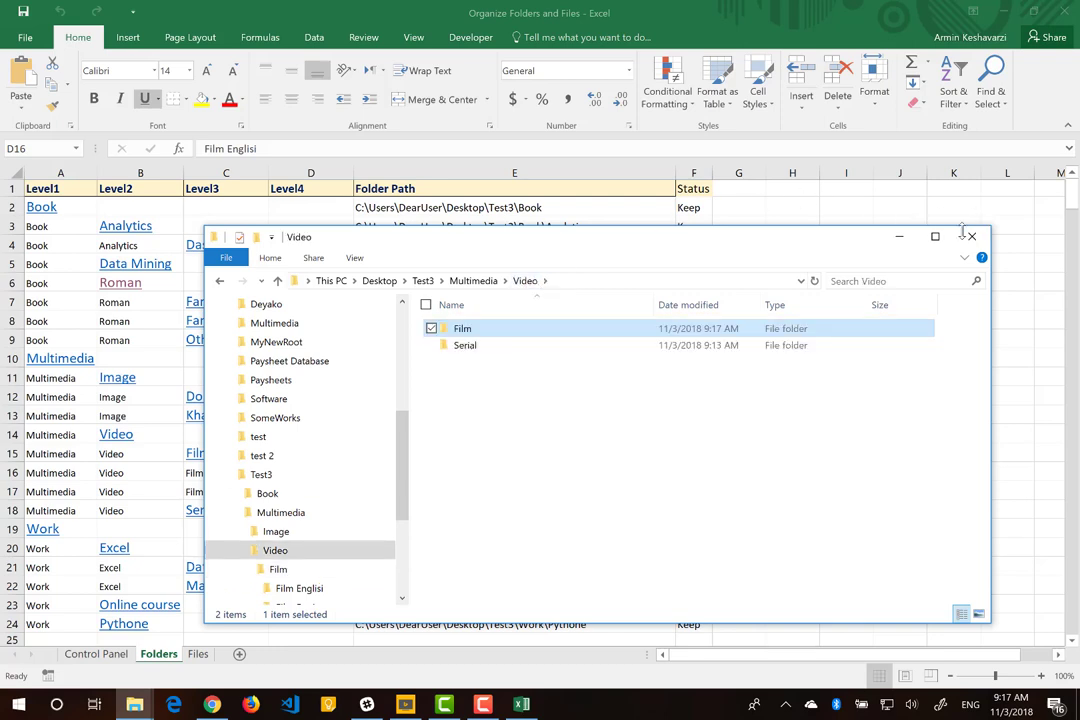
double_click(509, 349)
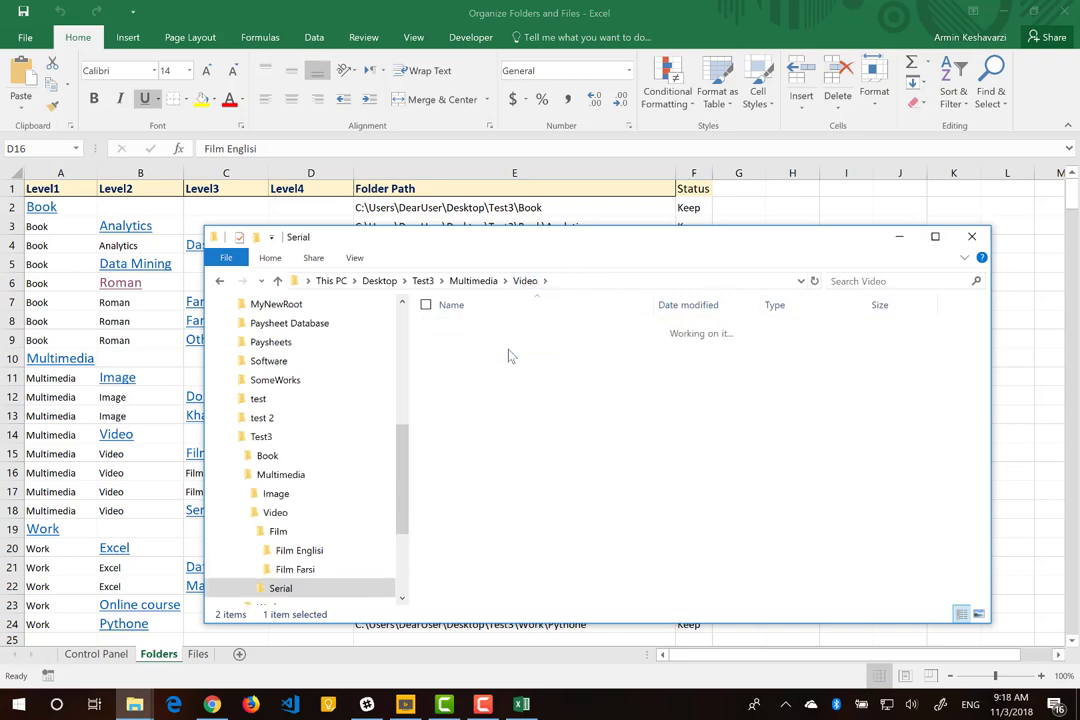
left_click(971, 237)
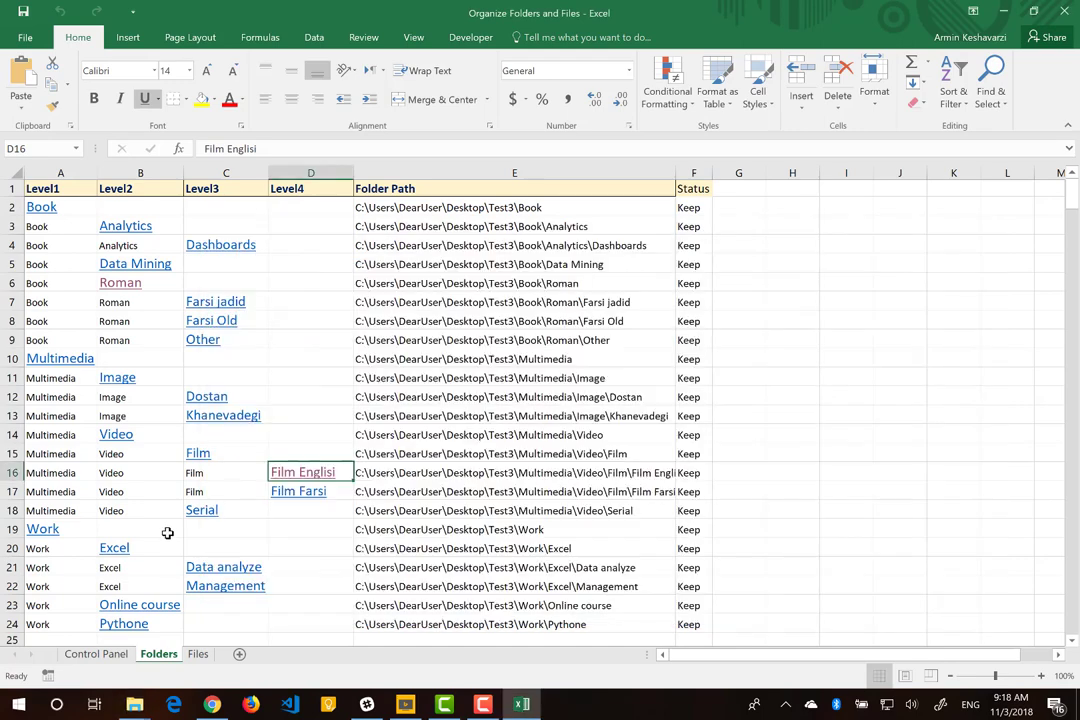
left_click(535, 514)
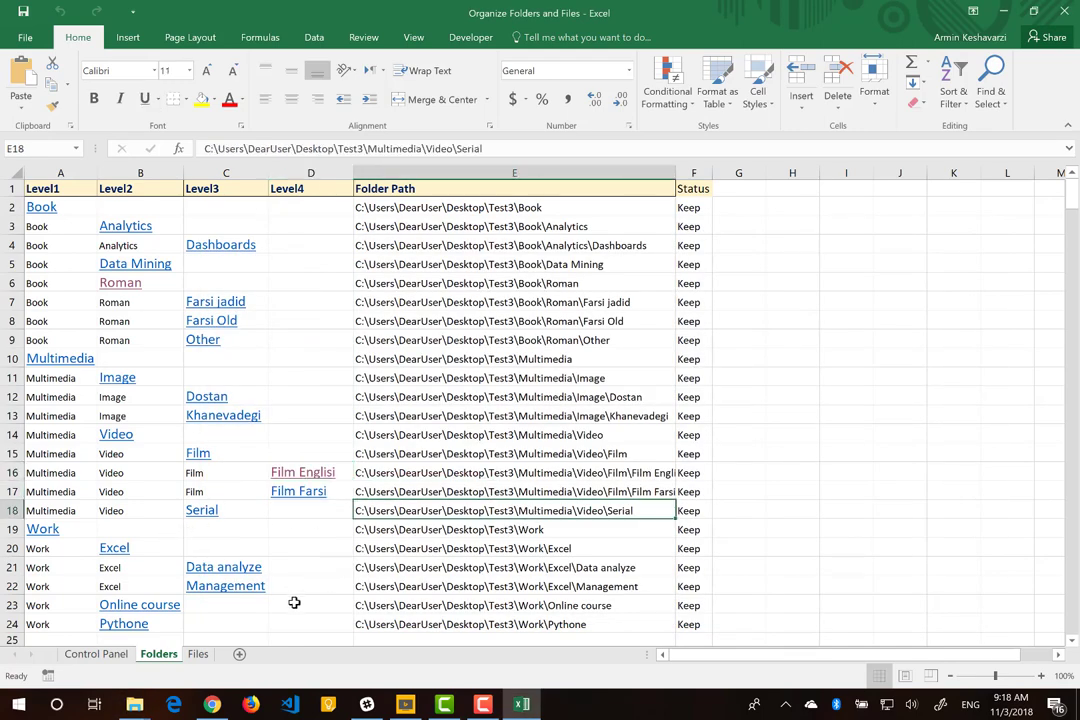
Change the folder name in B6 from Roman to Ketabe Dastan.
left_click(168, 285)
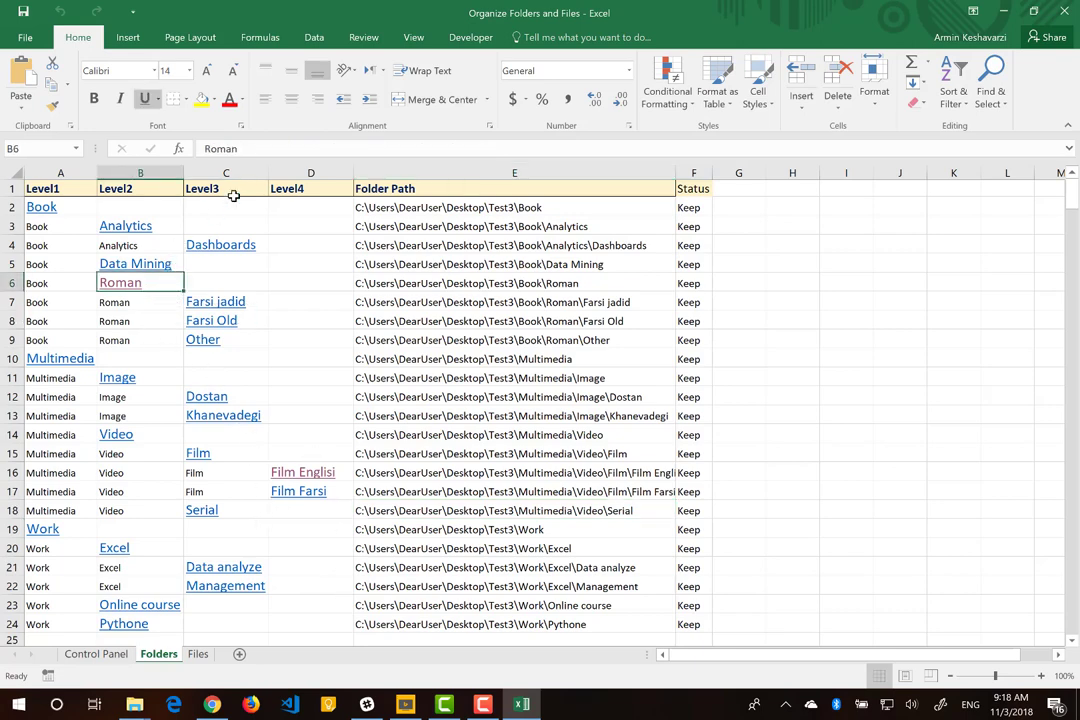
double_click(262, 150)
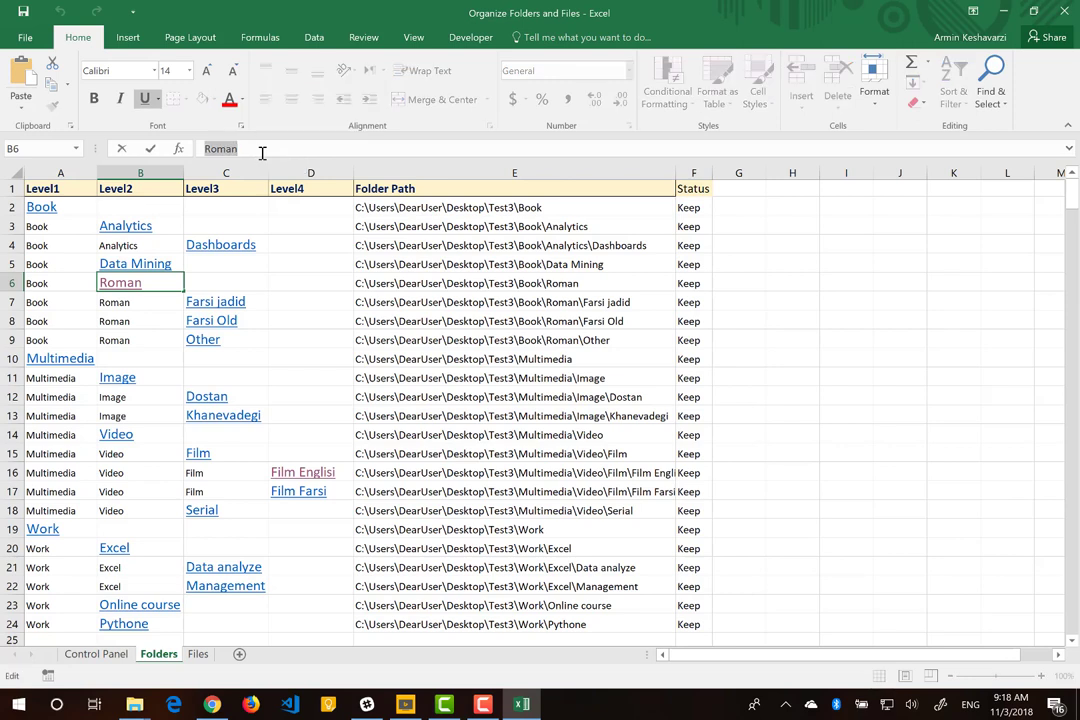
type("L")
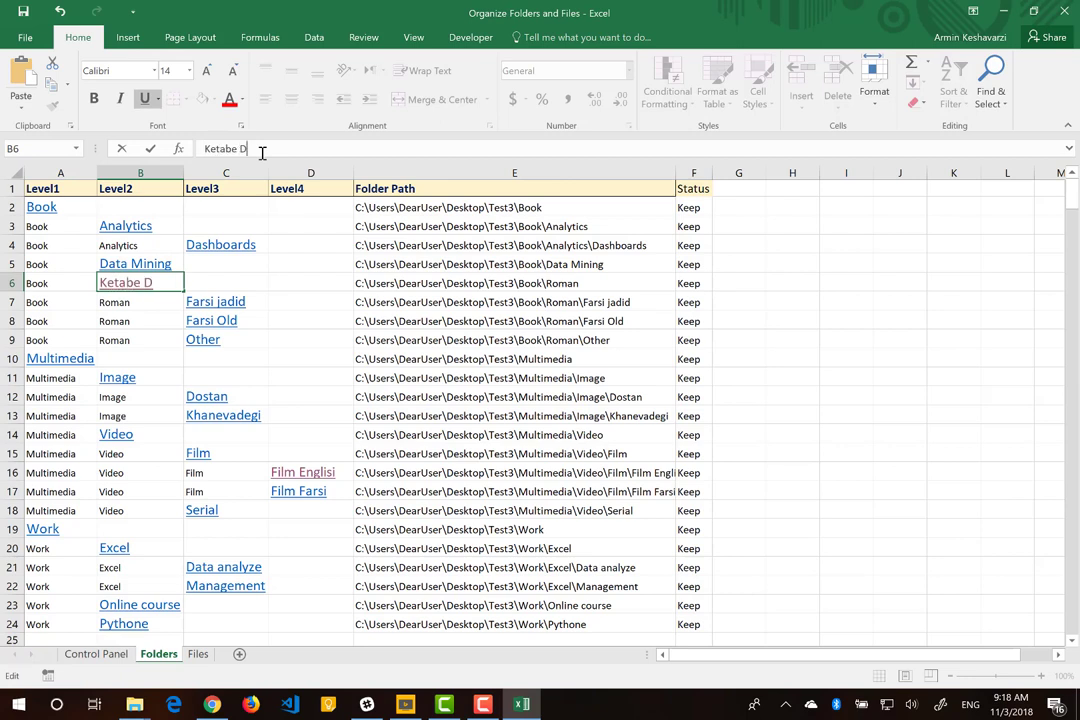
type("an")
key("Return")
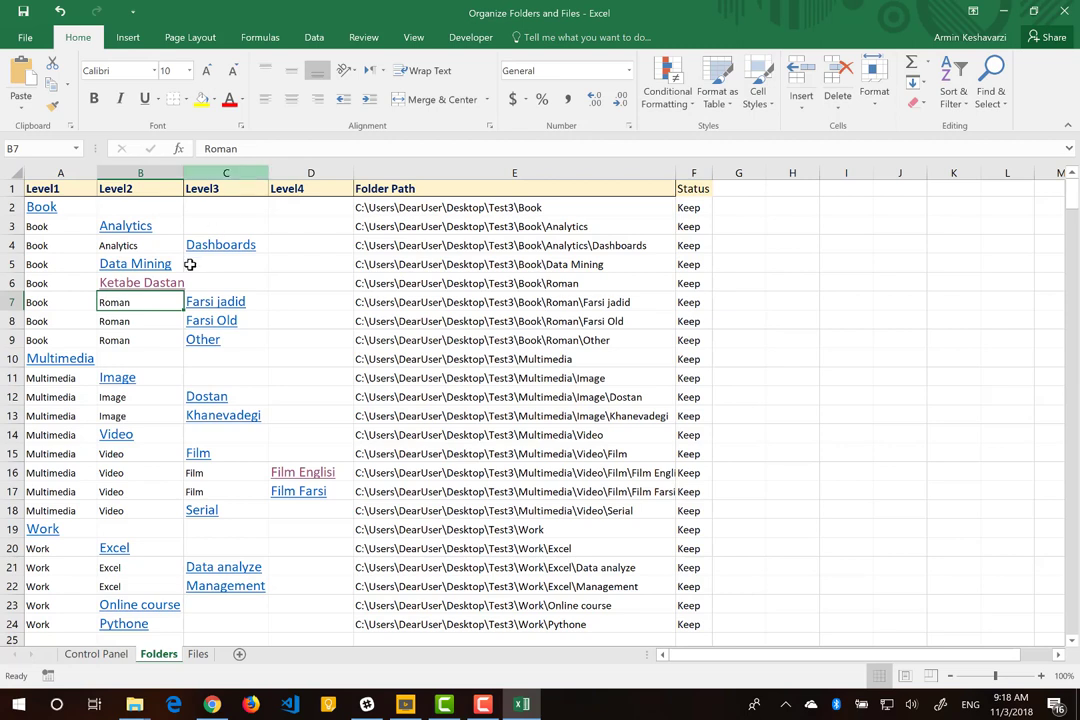
Set the Ketabe Dastan row's Status in F6 to Rename.
left_click(693, 277)
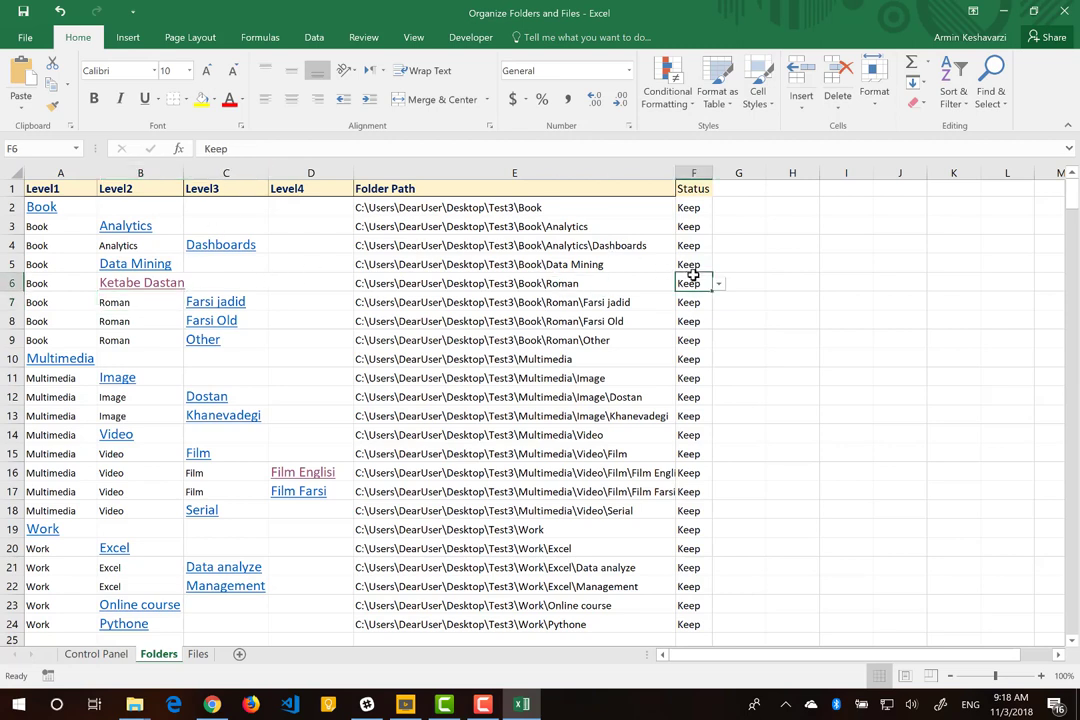
left_click(718, 285)
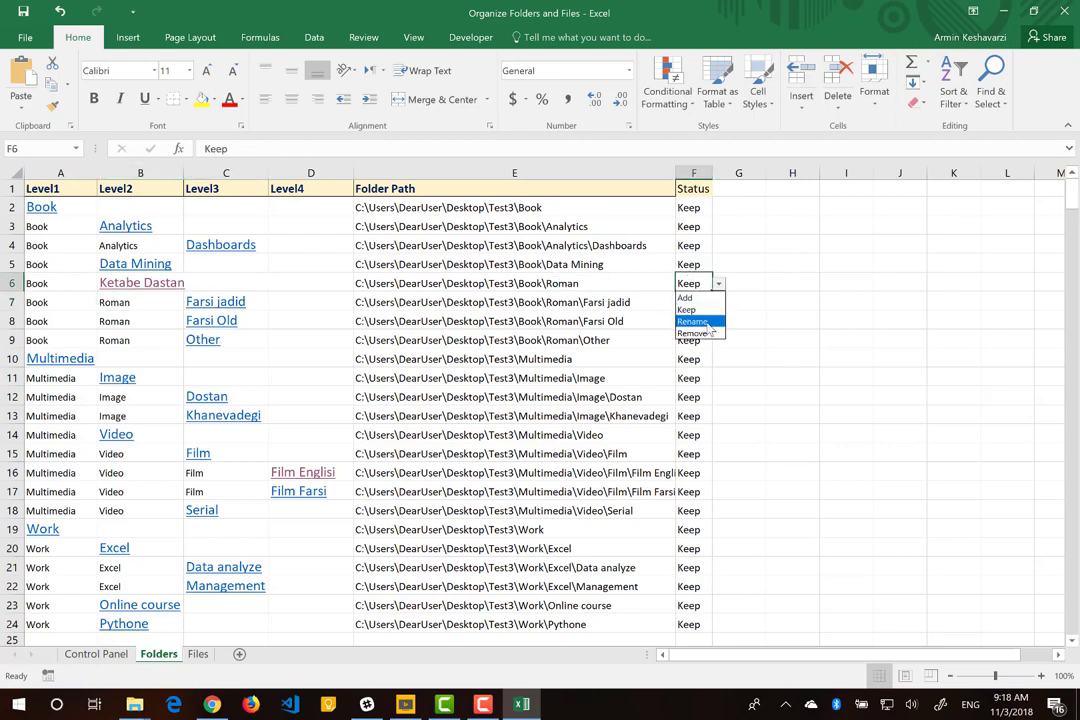
left_click(707, 322)
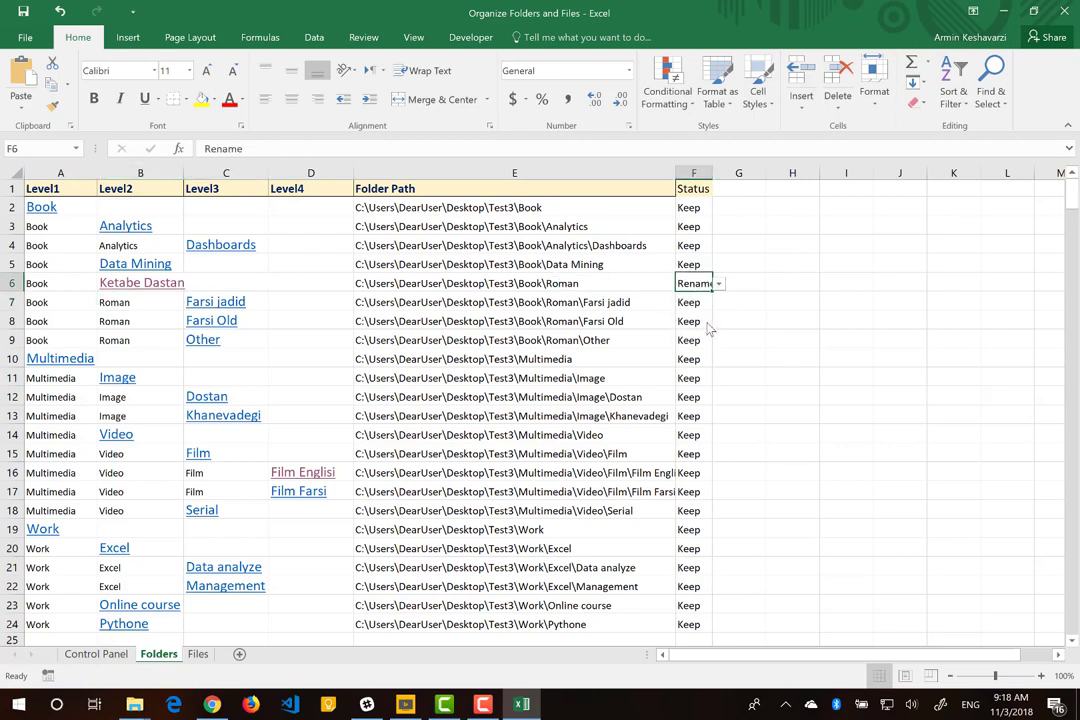
Run the folder update from the Control Panel to rename Roman to Ketabe Dastan on disk.
left_click(95, 656)
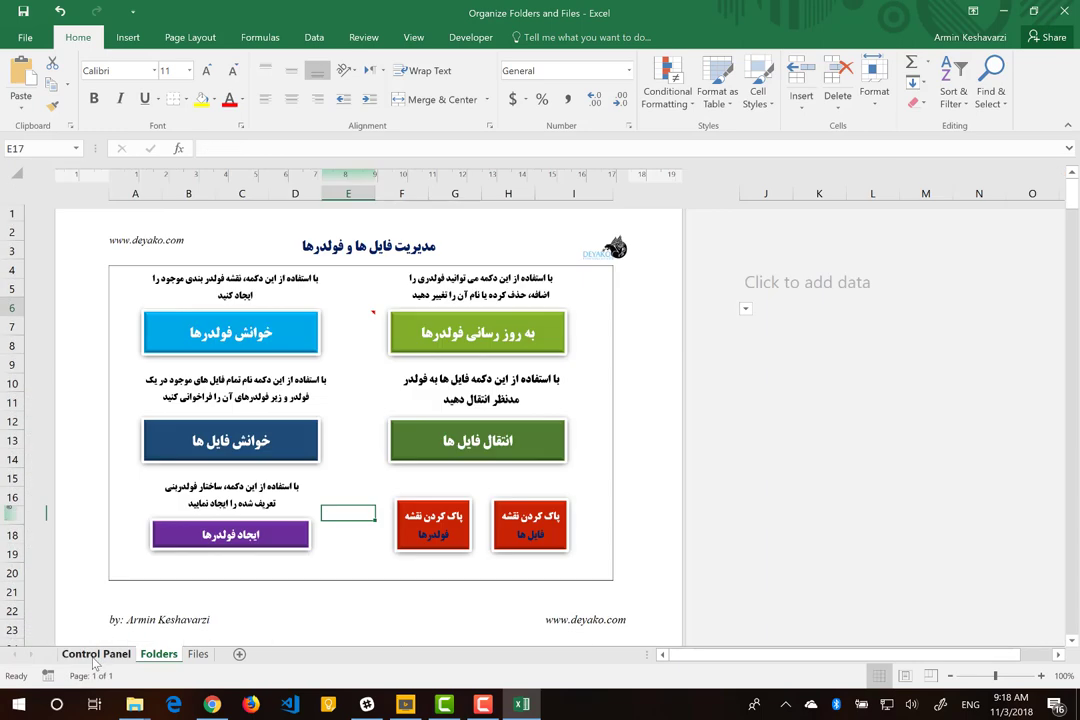
left_click(449, 332)
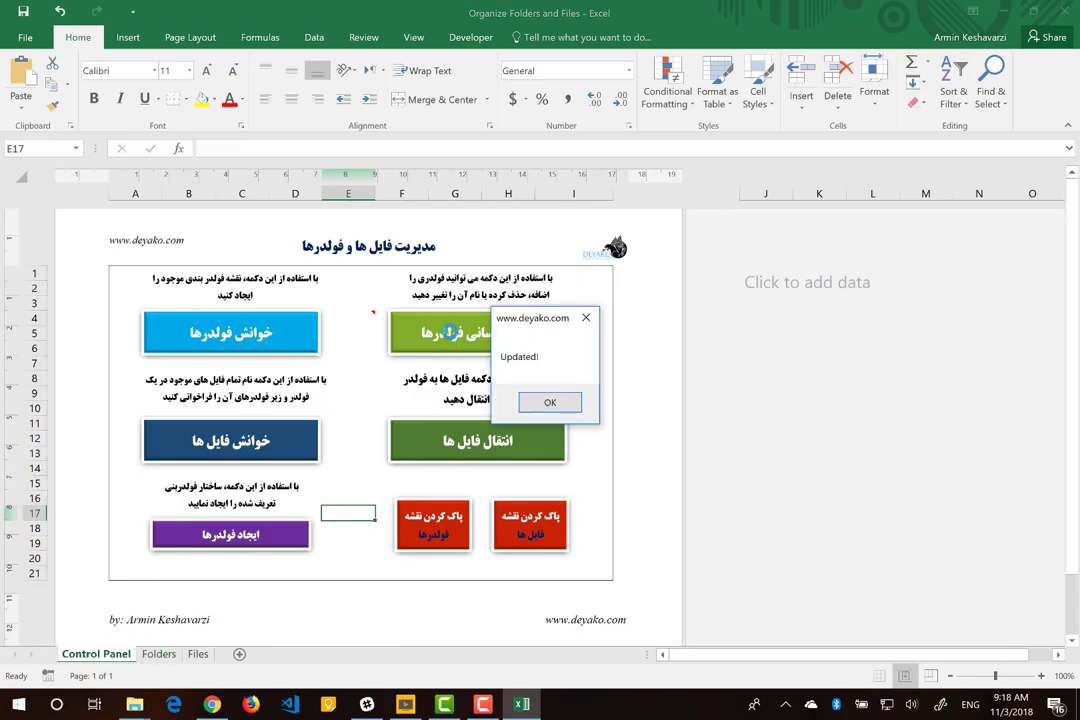
left_click(526, 400)
left_click(158, 653)
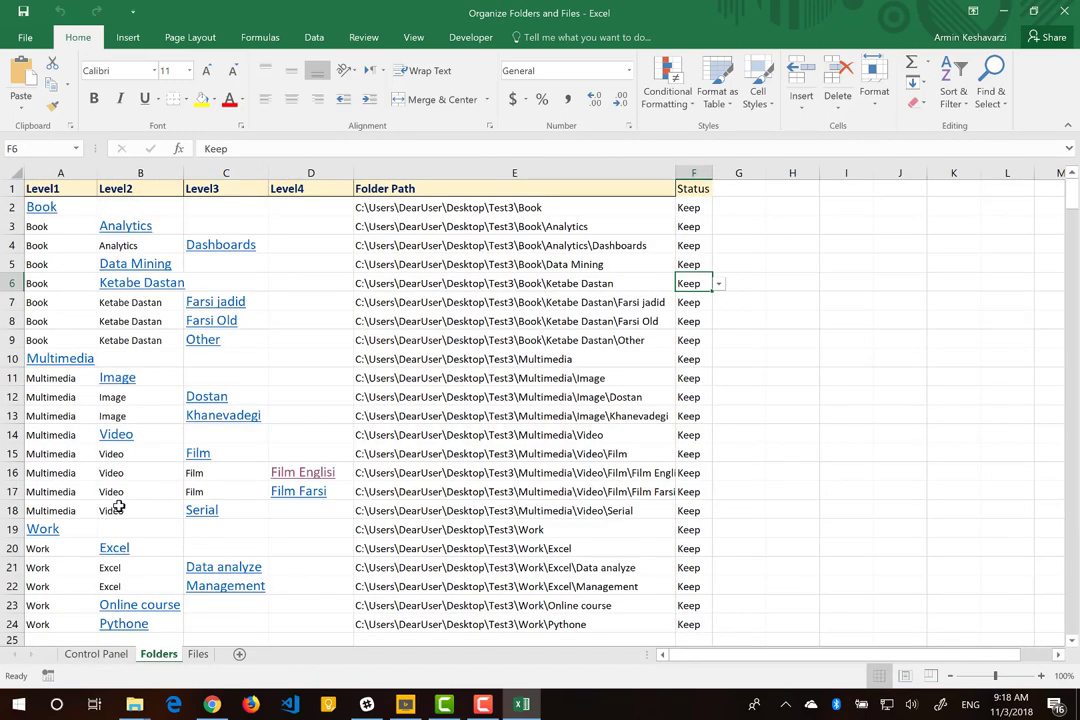
Verify the Ketabe Dastan folder via its link and review its three subfolder paths.
left_click(167, 287)
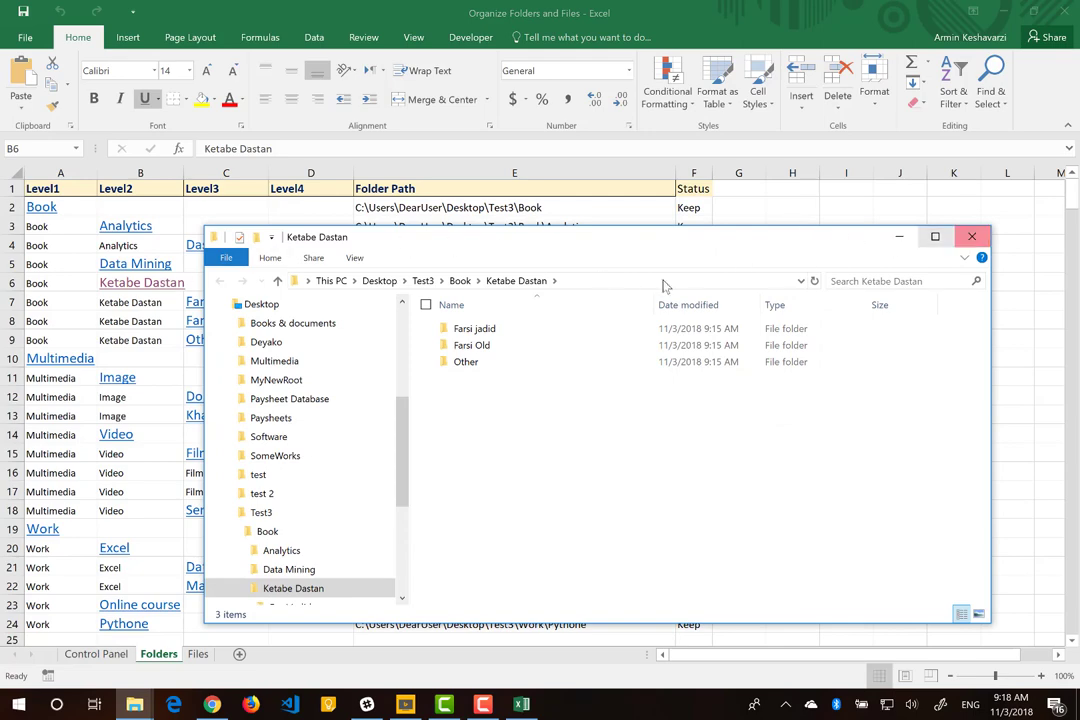
left_click(971, 237)
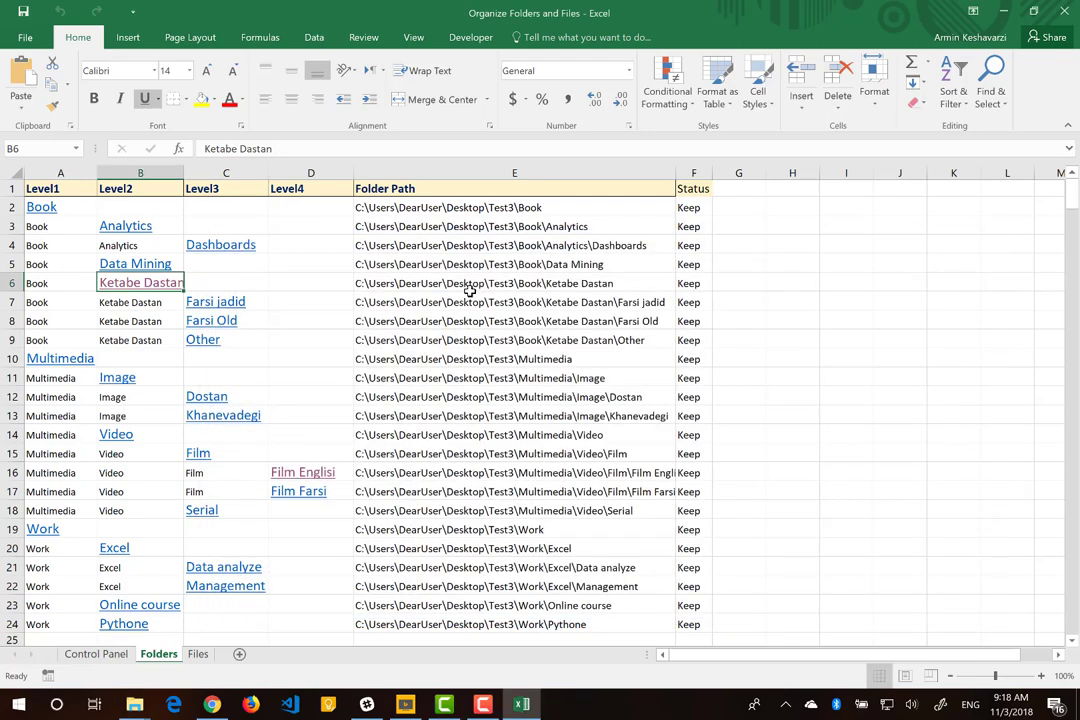
left_click(446, 285)
left_click(567, 299)
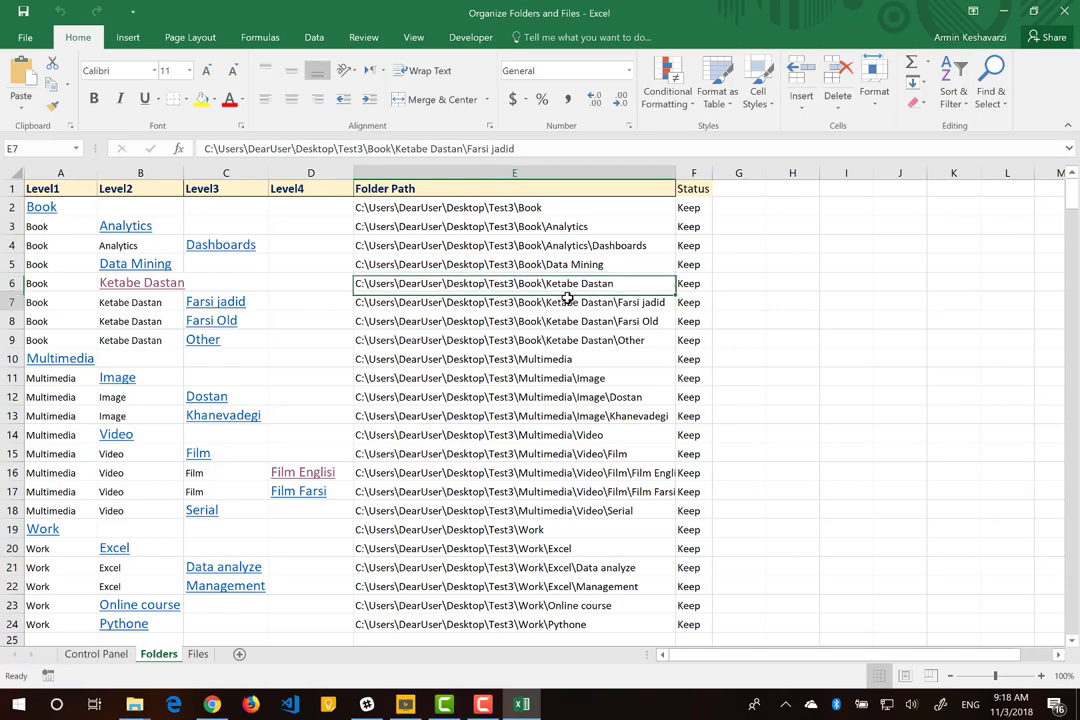
left_click_drag(567, 299, 568, 340)
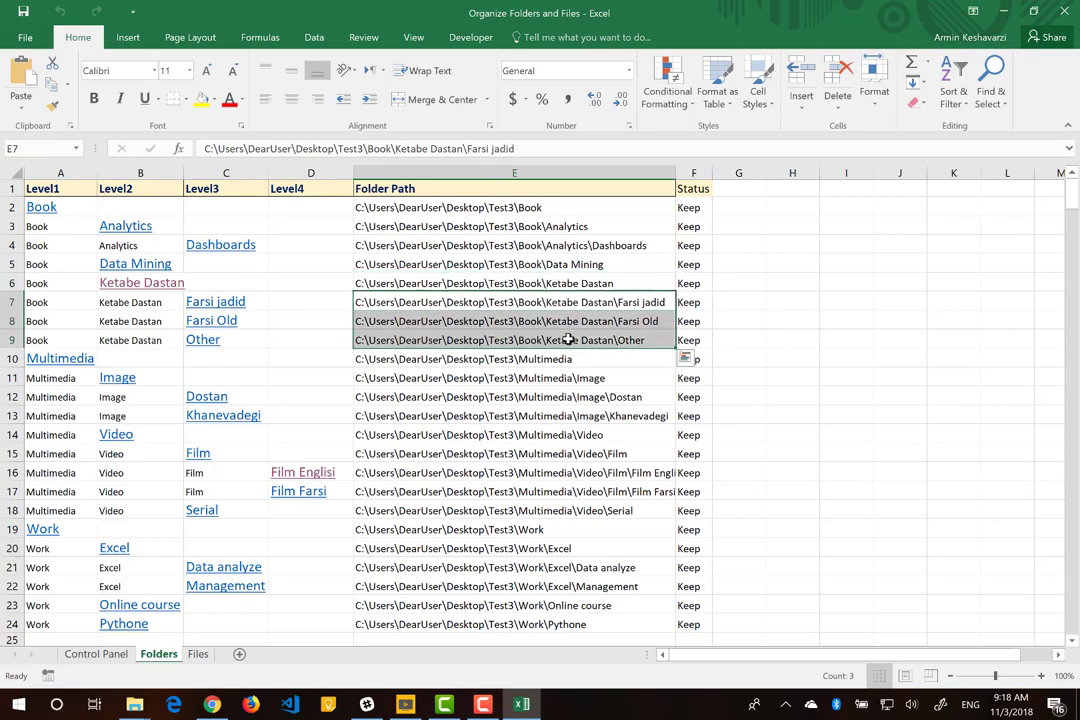
left_click(109, 654)
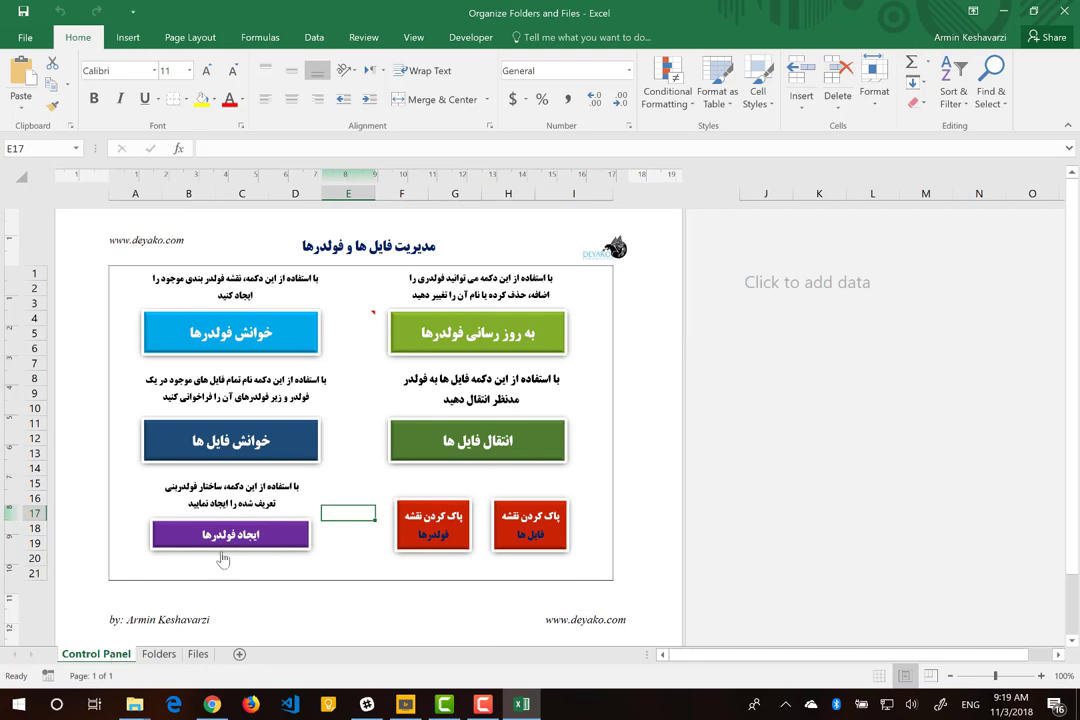
Read the Books & documents folder's files into the Files sheet with the 'خوانش فایل ها' macro.
left_click(196, 654)
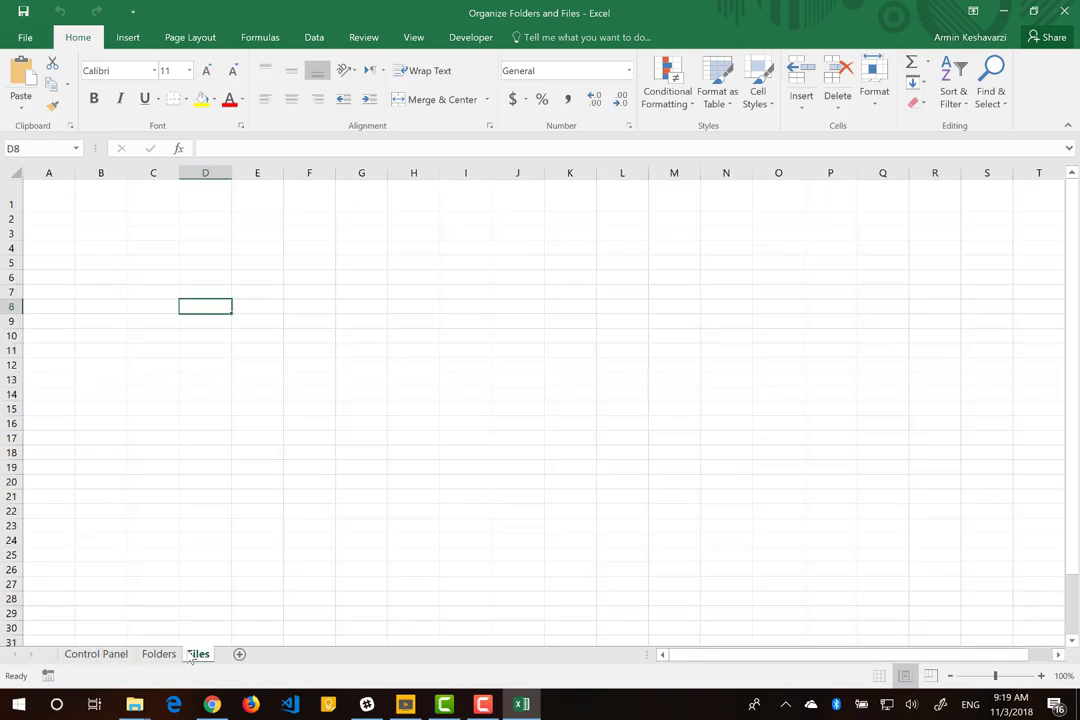
left_click(96, 655)
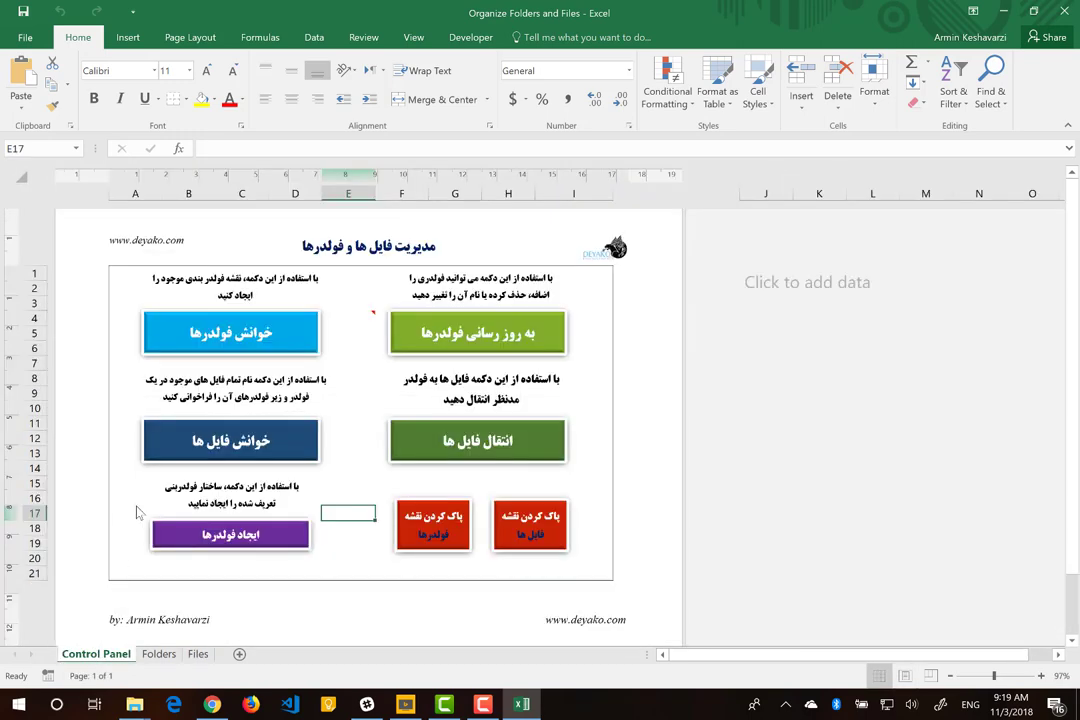
left_click(155, 654)
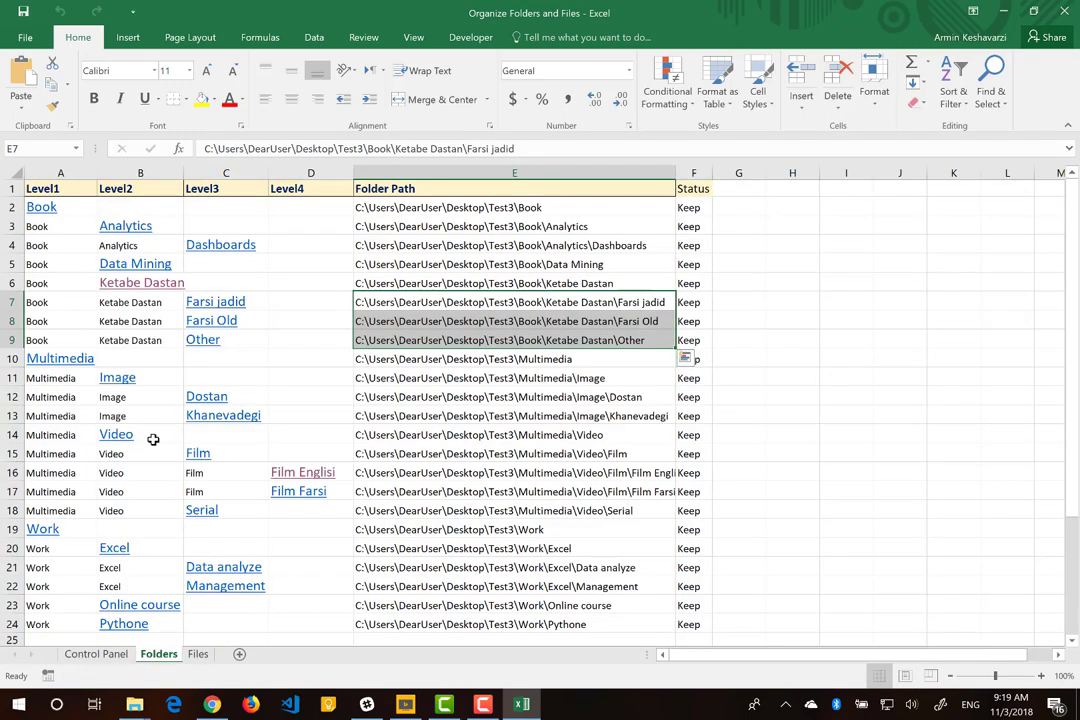
left_click(100, 655)
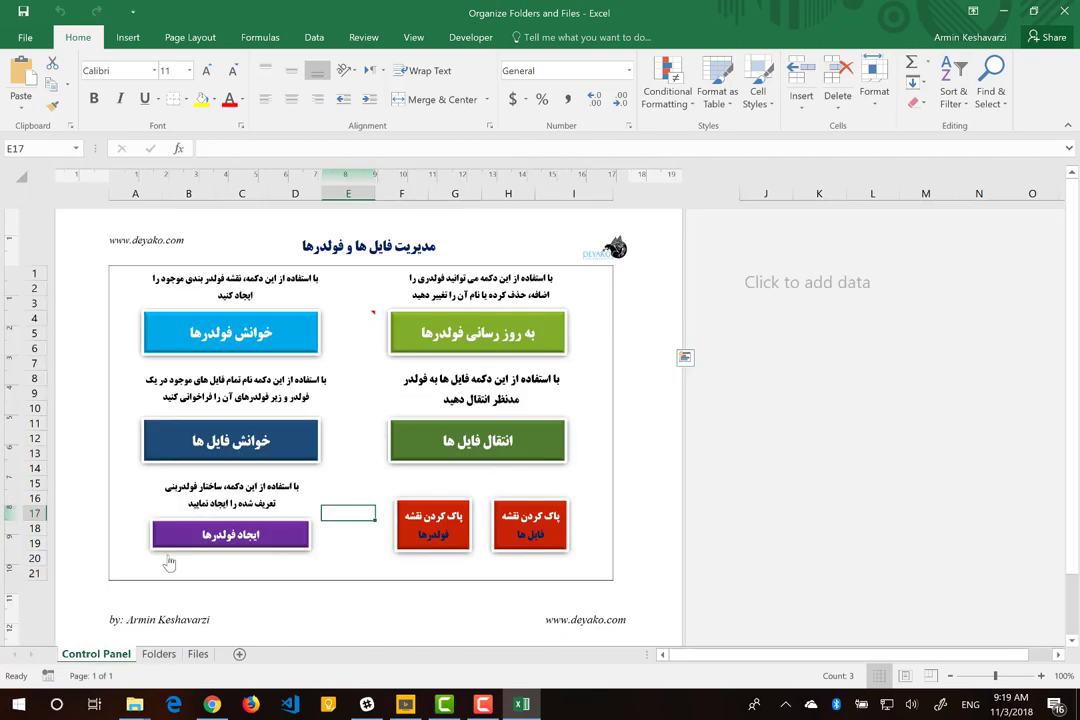
left_click(279, 453)
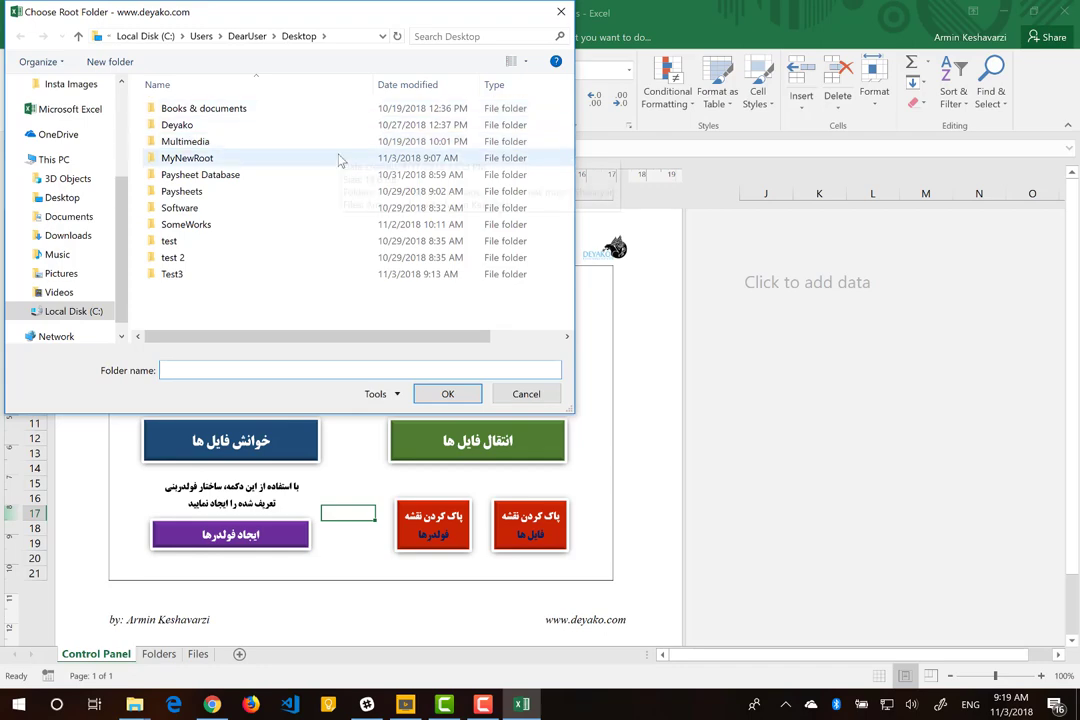
left_click(335, 109)
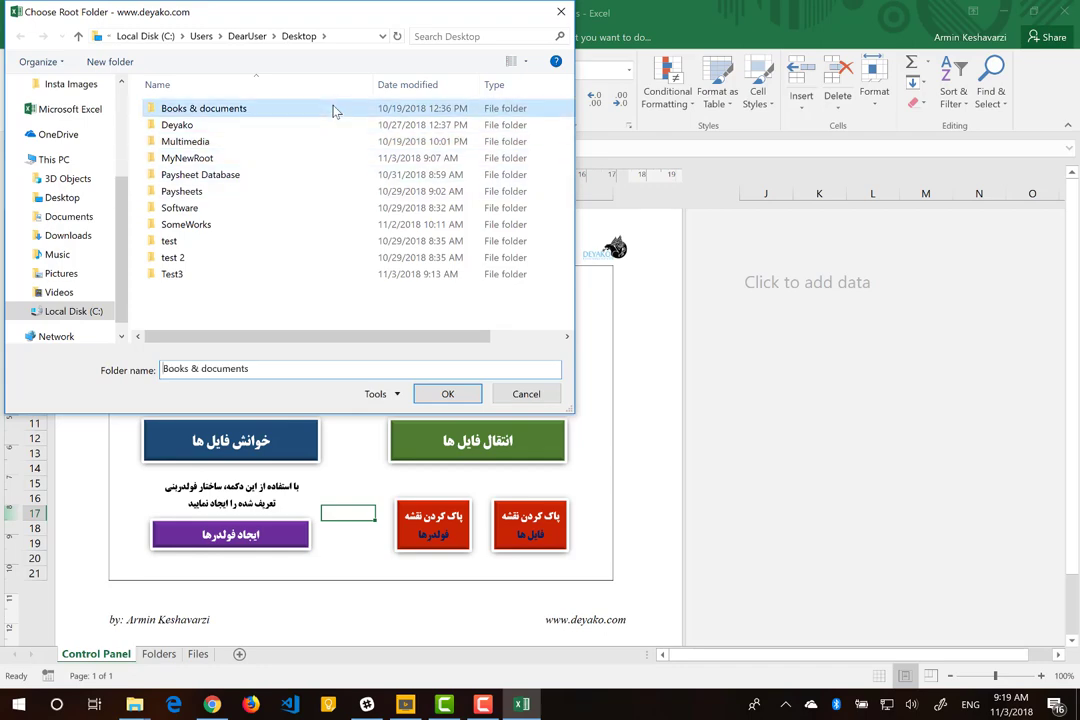
left_click(445, 393)
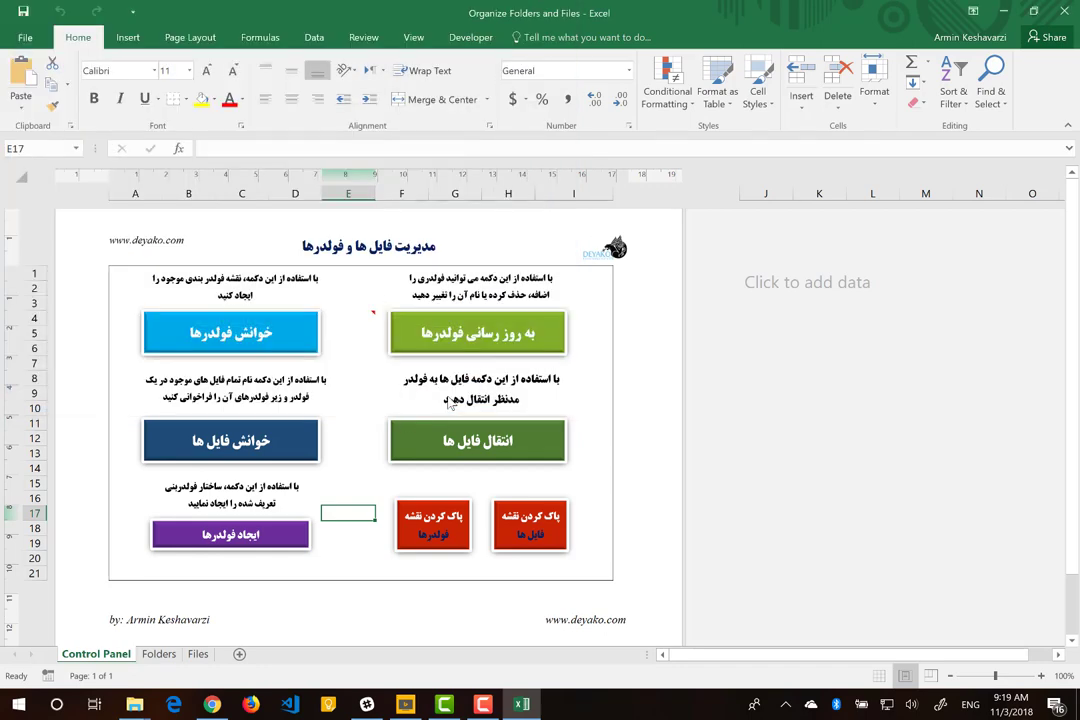
left_click(540, 400)
left_click(197, 654)
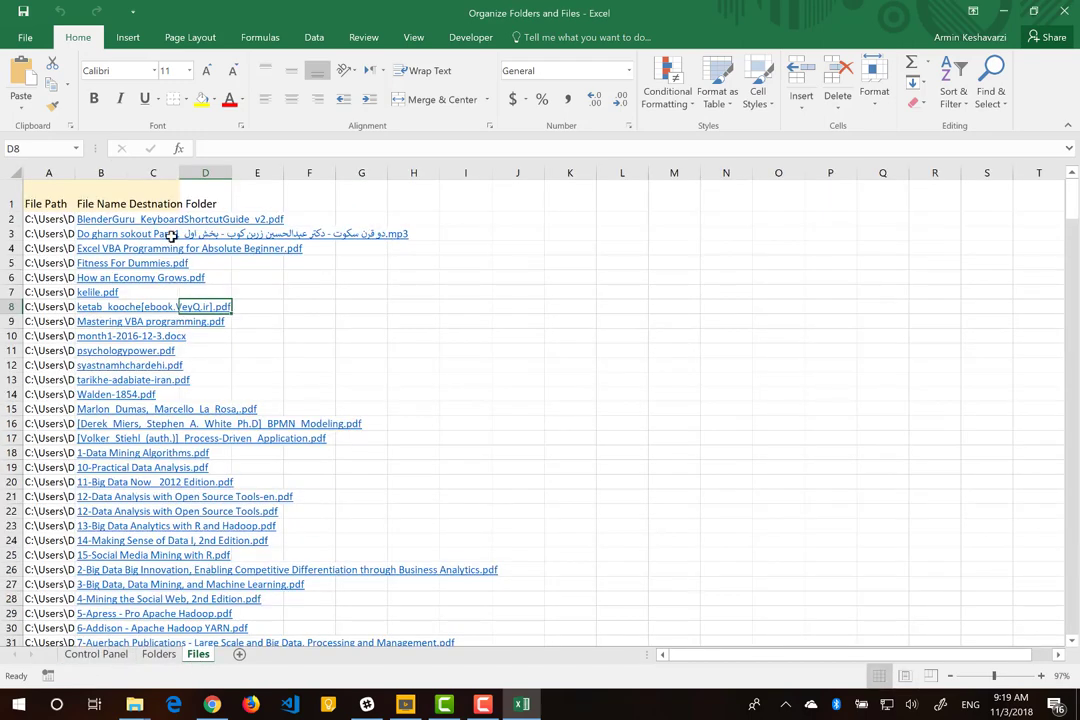
AutoFit columns A through C of the Files sheet to show full names and paths.
left_click_drag(48, 172, 153, 171)
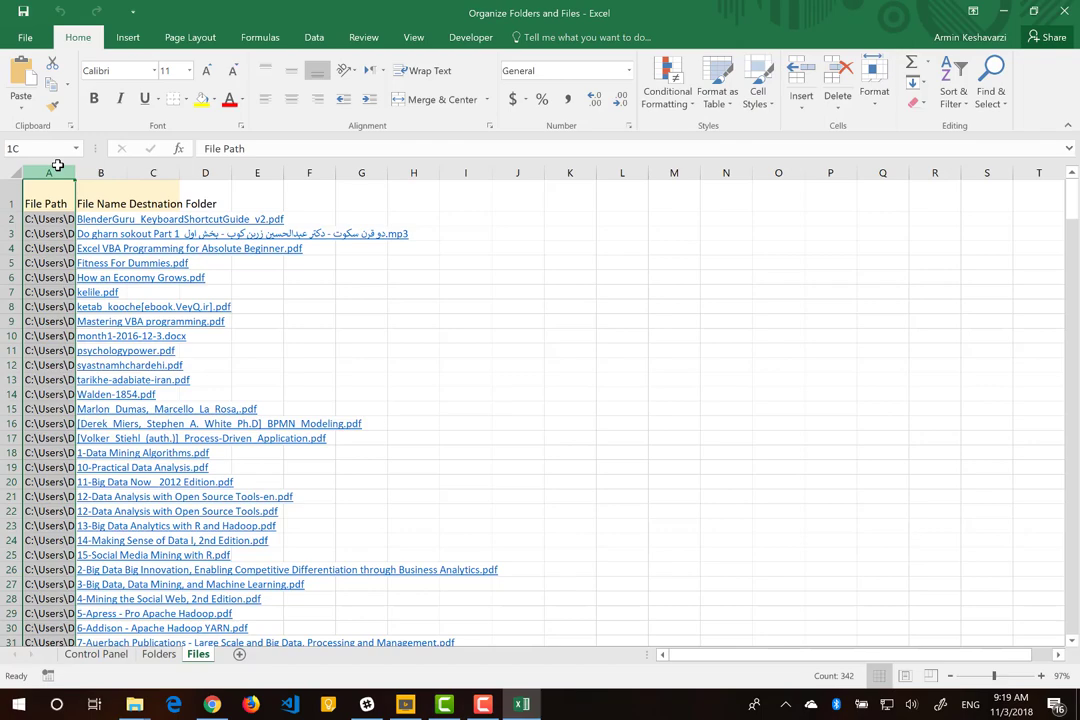
double_click(128, 171)
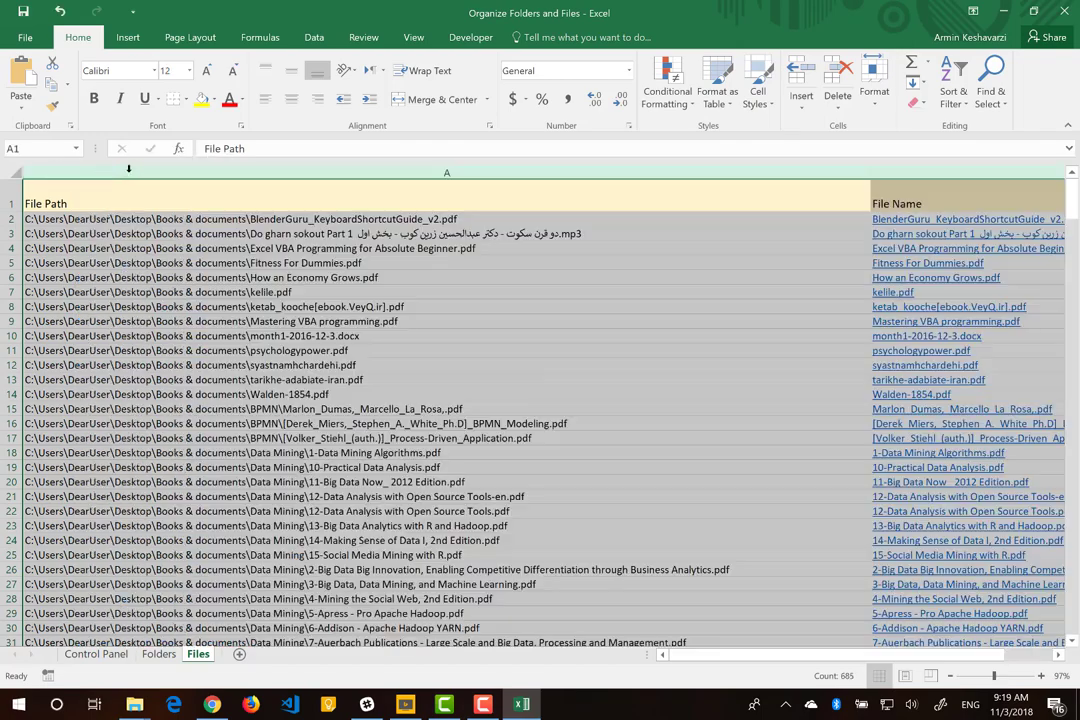
left_click(244, 233)
scroll(258, 232, "right", 5)
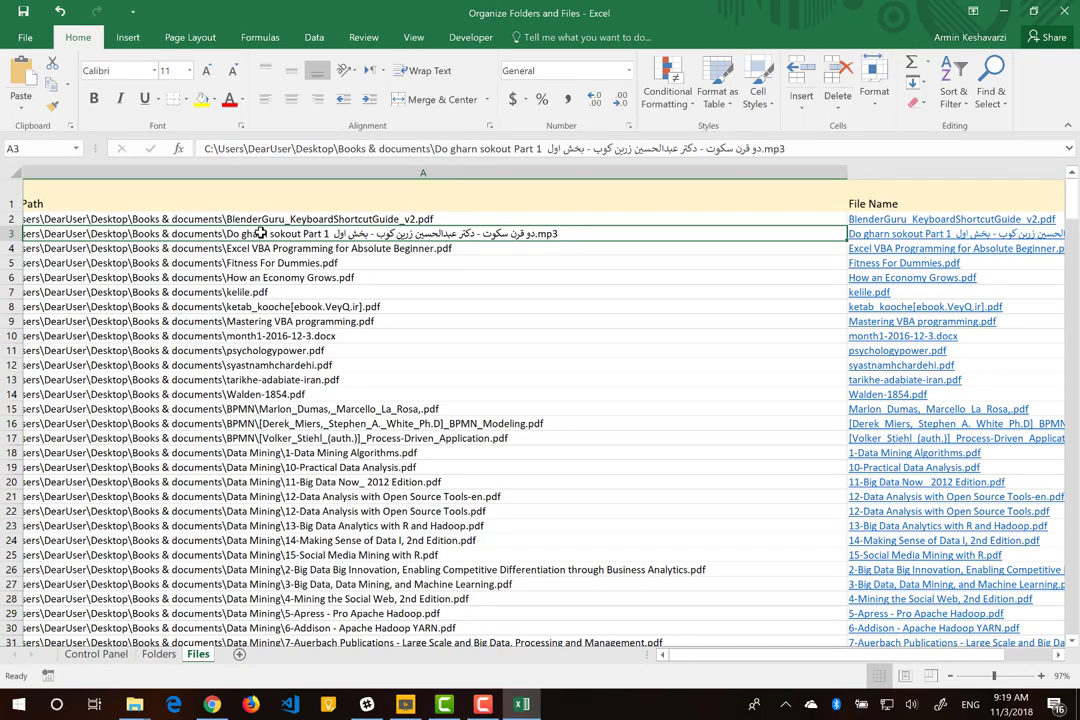
scroll(260, 233, "right", 2)
scroll(260, 233, "right", 3)
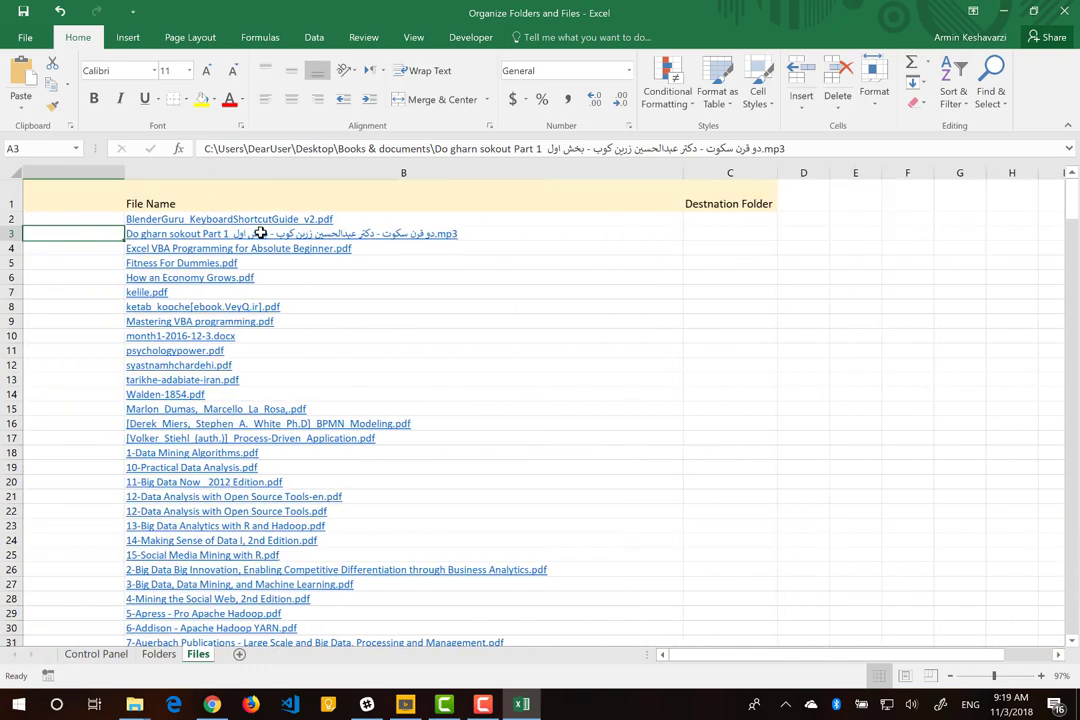
scroll(205, 250, "right", 1)
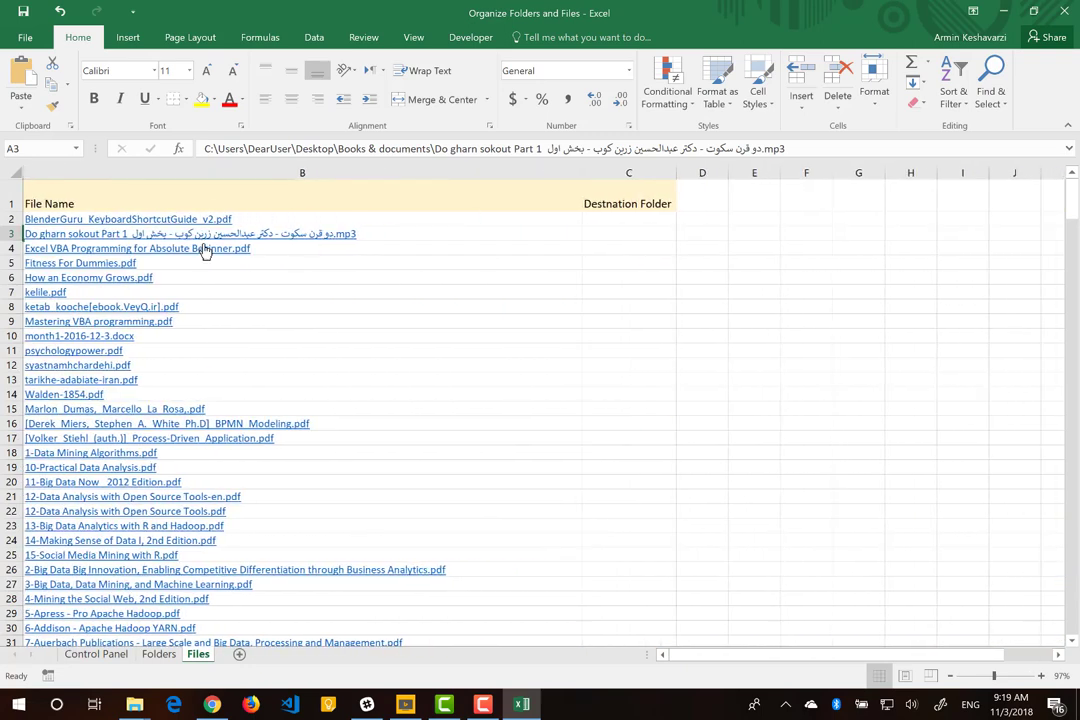
Test the psychologypower.pdf link in Foxit Reader, then close the PDF.
left_click(78, 356)
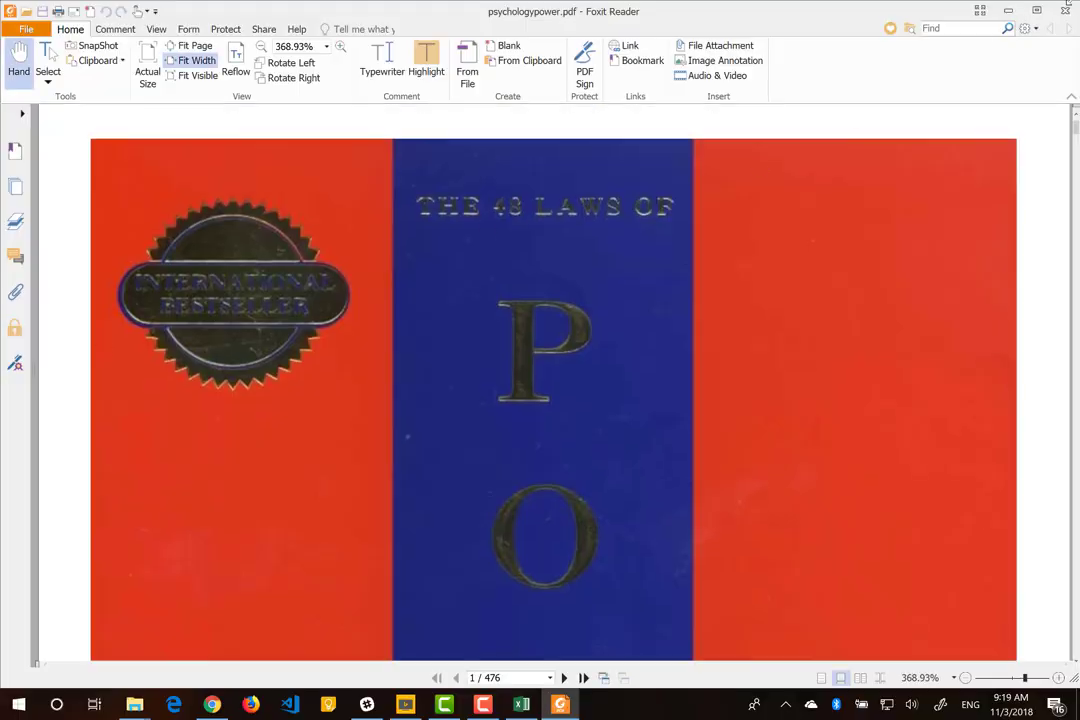
key("alt+F4")
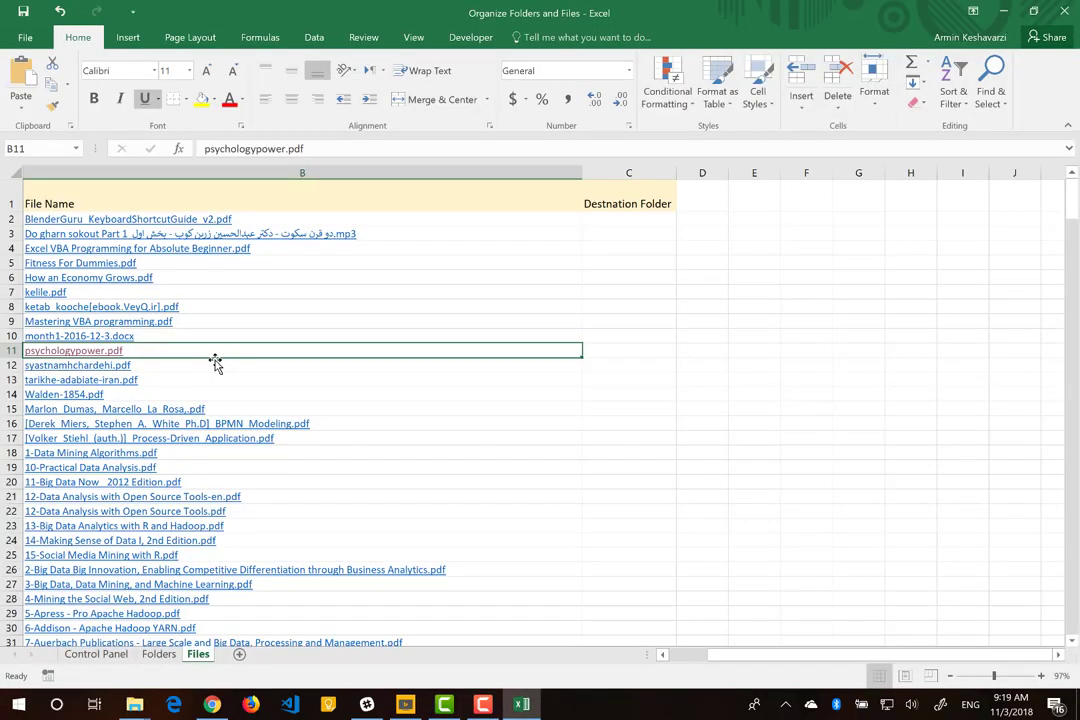
scroll(215, 362, "down", 1)
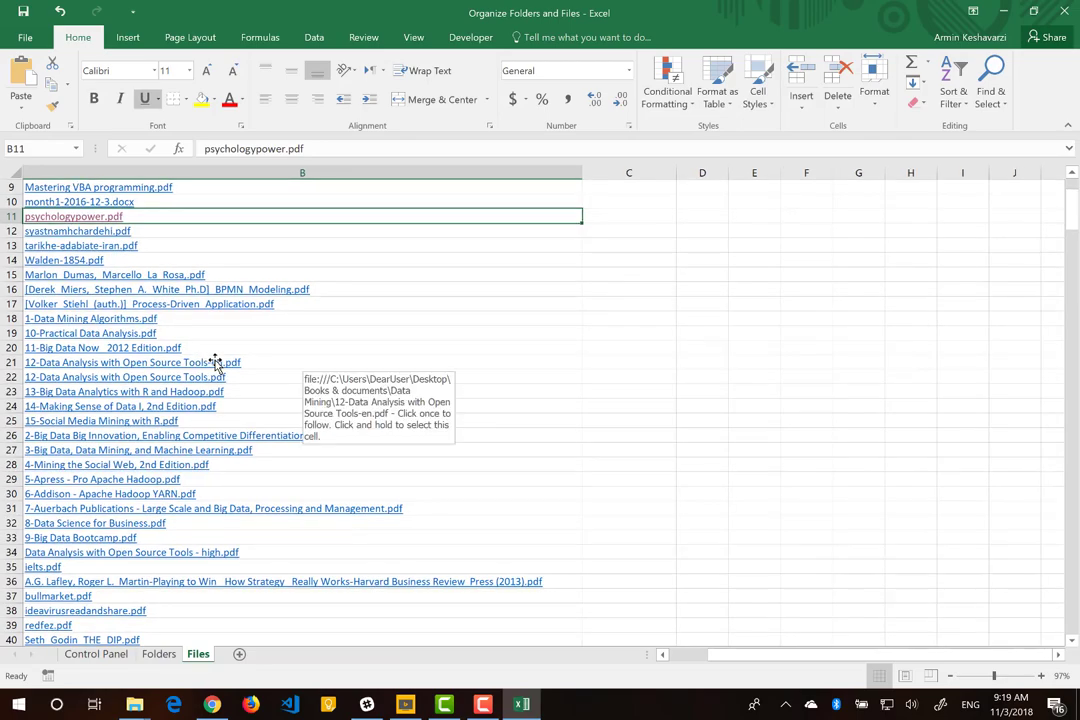
scroll(215, 362, "down", 3)
scroll(215, 362, "down", 7)
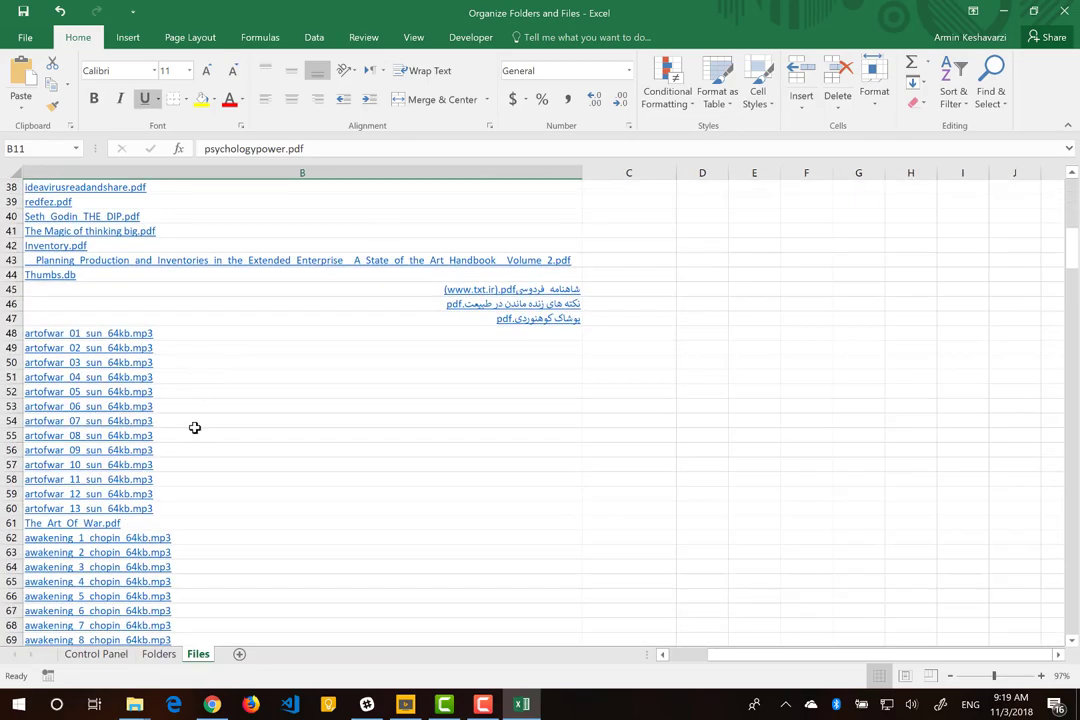
scroll(195, 427, "left", 2)
scroll(195, 427, "left", 2)
scroll(195, 427, "left", 2)
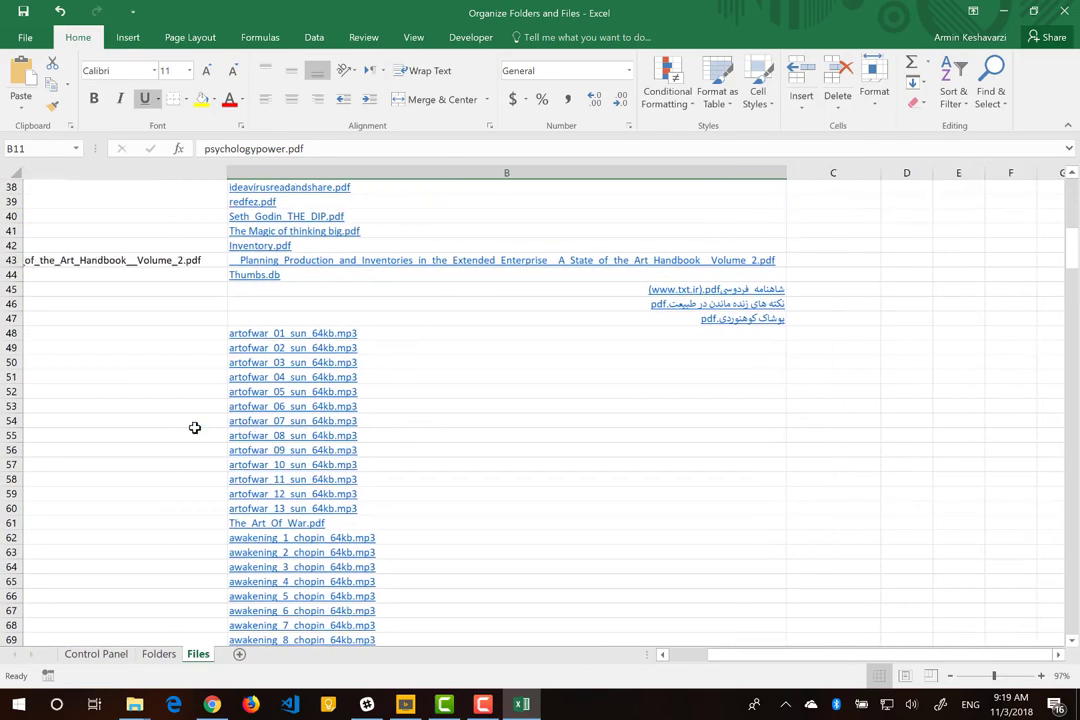
scroll(195, 427, "left", 3)
scroll(195, 427, "left", 3)
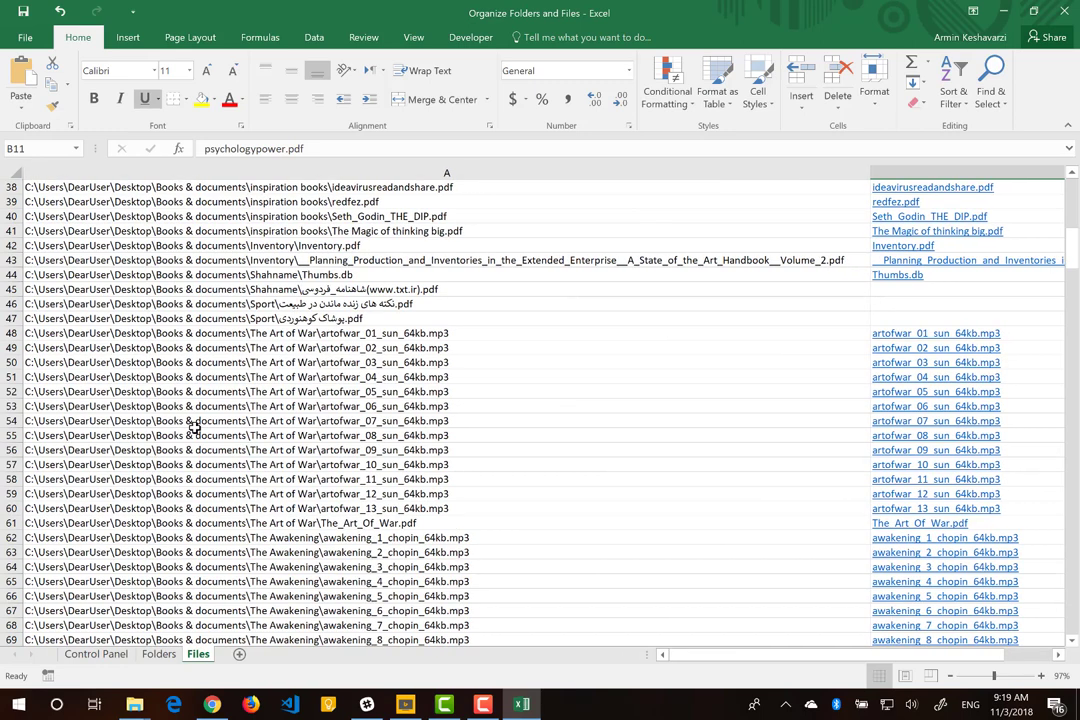
Play artofwar_01_sun_64kb.mp3 from its link in Groove Music, then close the player.
left_click(944, 338)
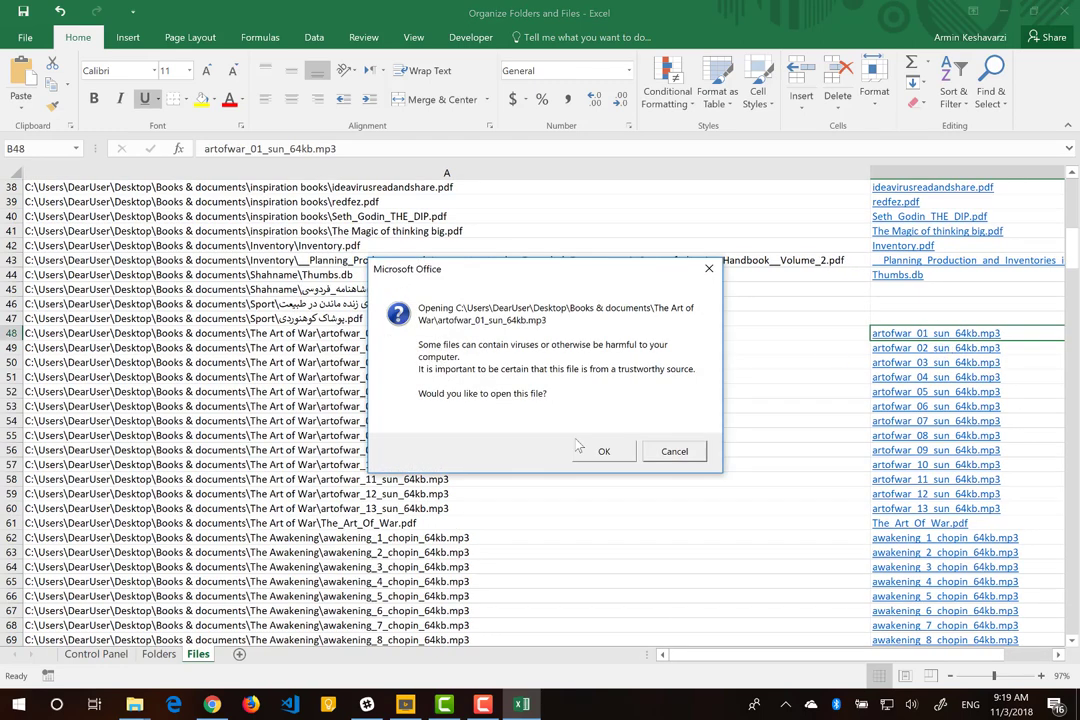
left_click(595, 452)
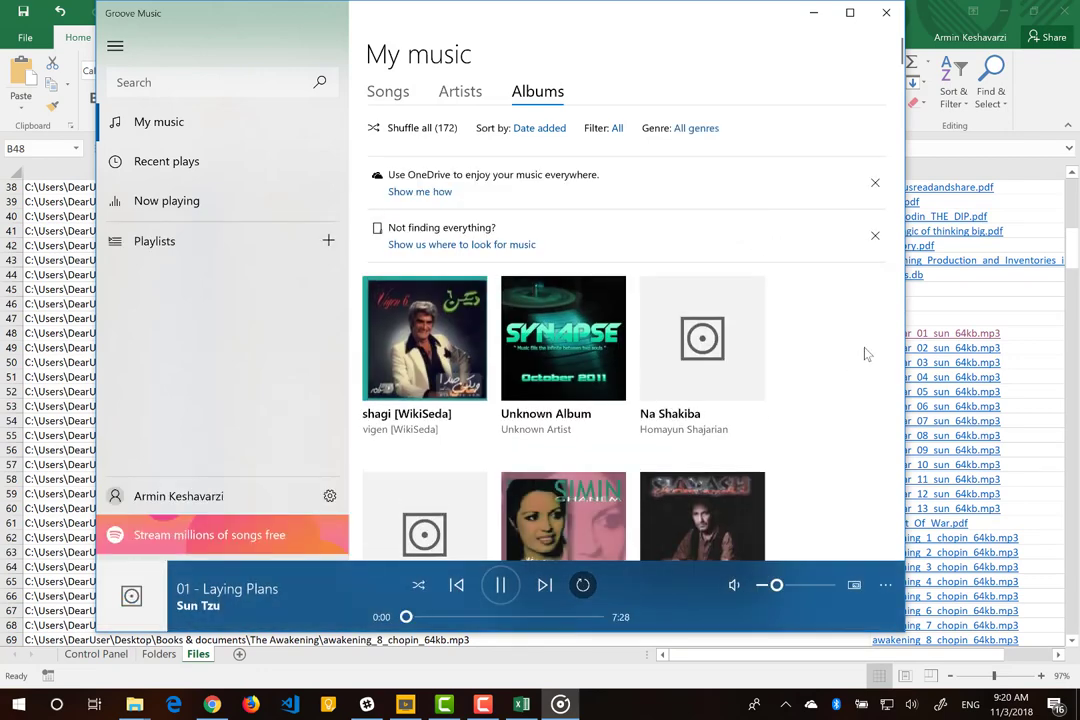
left_click(885, 15)
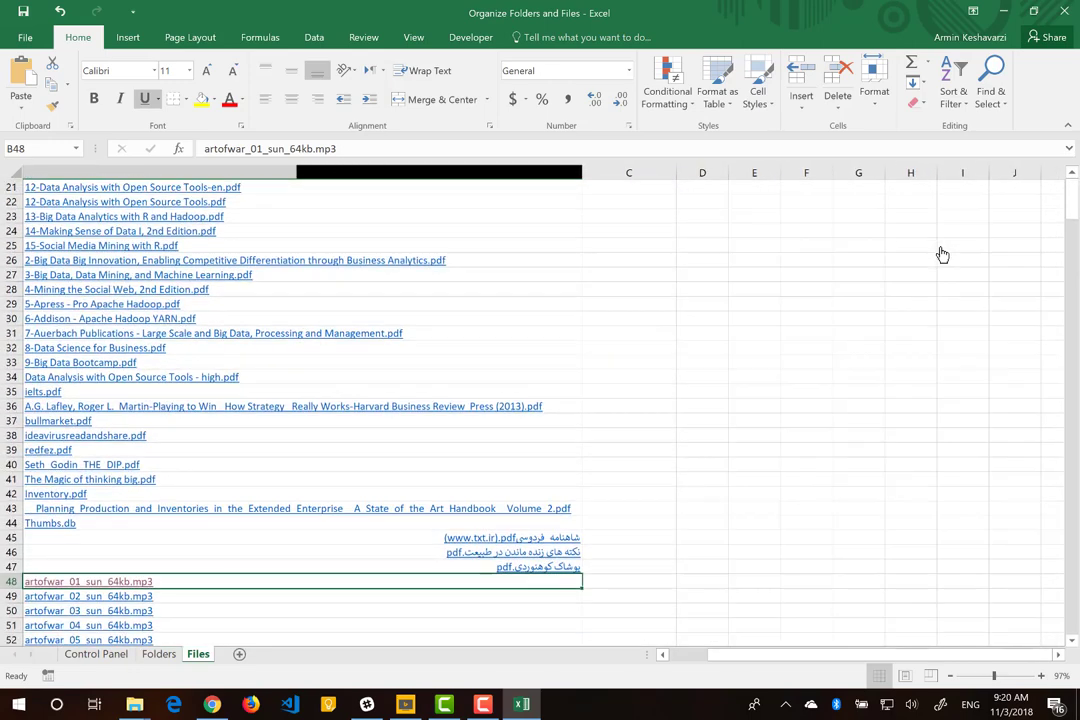
Scroll the Files list, then return to the Folders sheet showing Ketabe Dastan's subfolders.
scroll(942, 254, "down", 2)
scroll(942, 254, "down", 2)
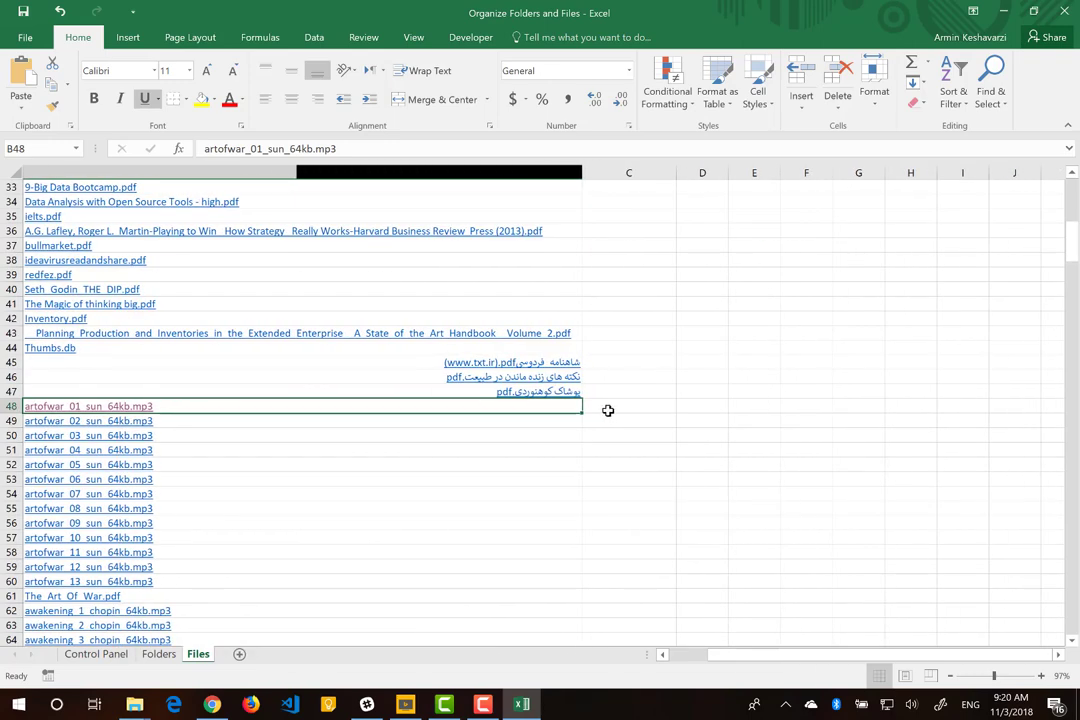
left_click(158, 653)
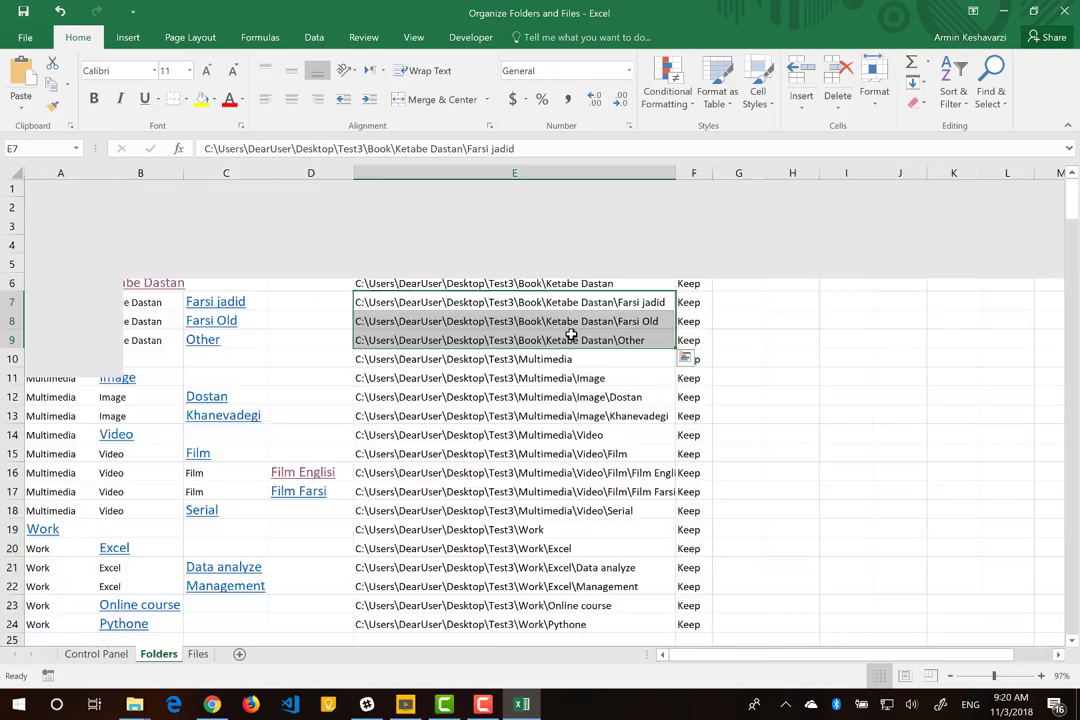
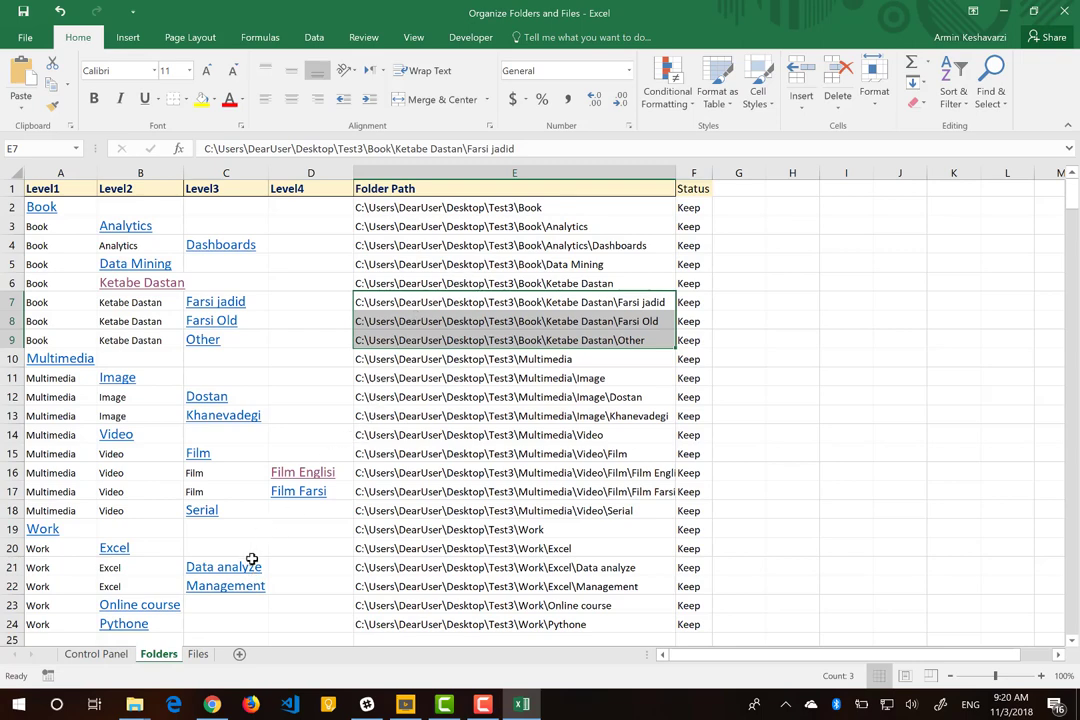
Copy the Test3\Book path from Folders E2 into Files cell C2.
left_click(544, 201)
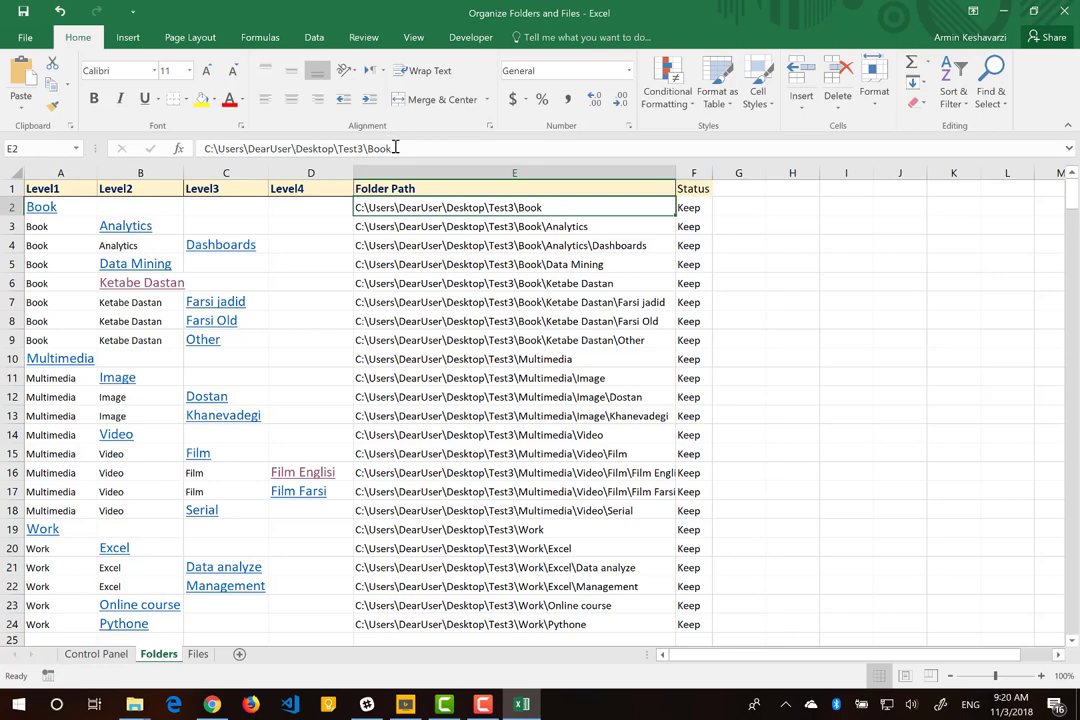
left_click_drag(396, 148, 193, 154)
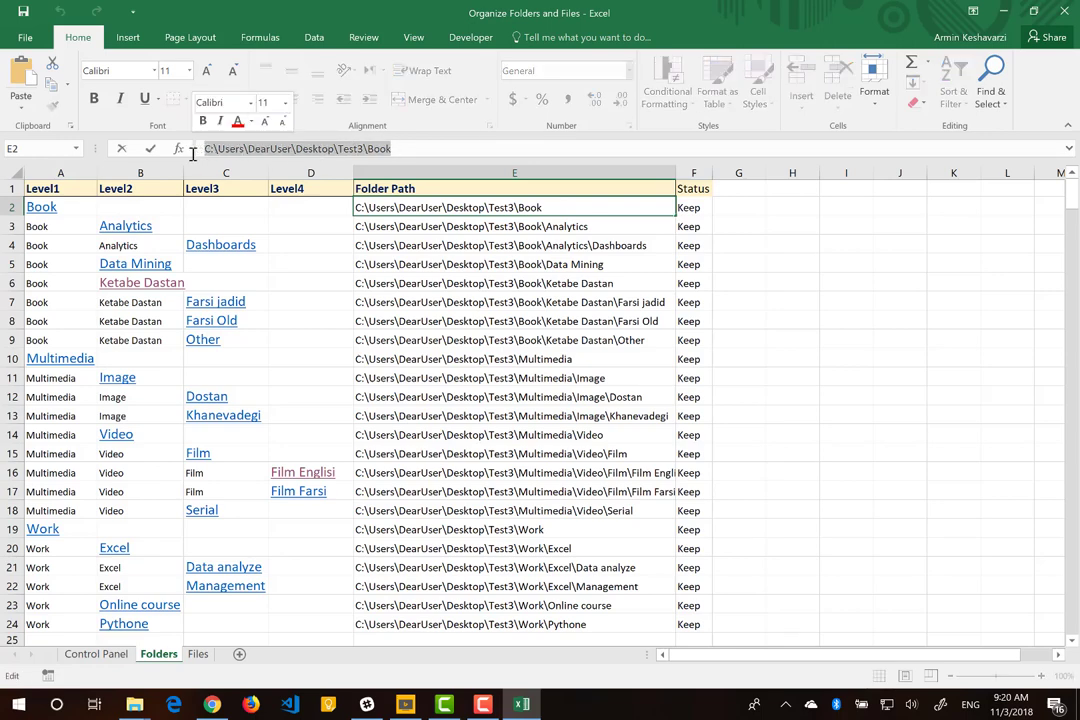
key("Escape")
key("ctrl+c")
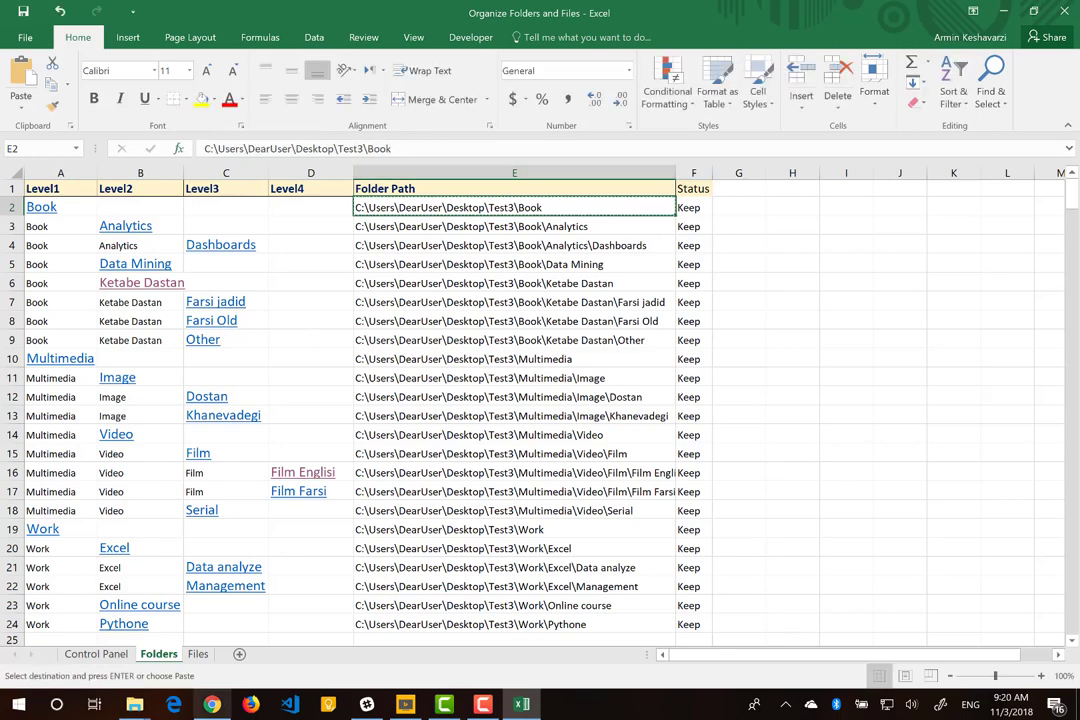
left_click(198, 654)
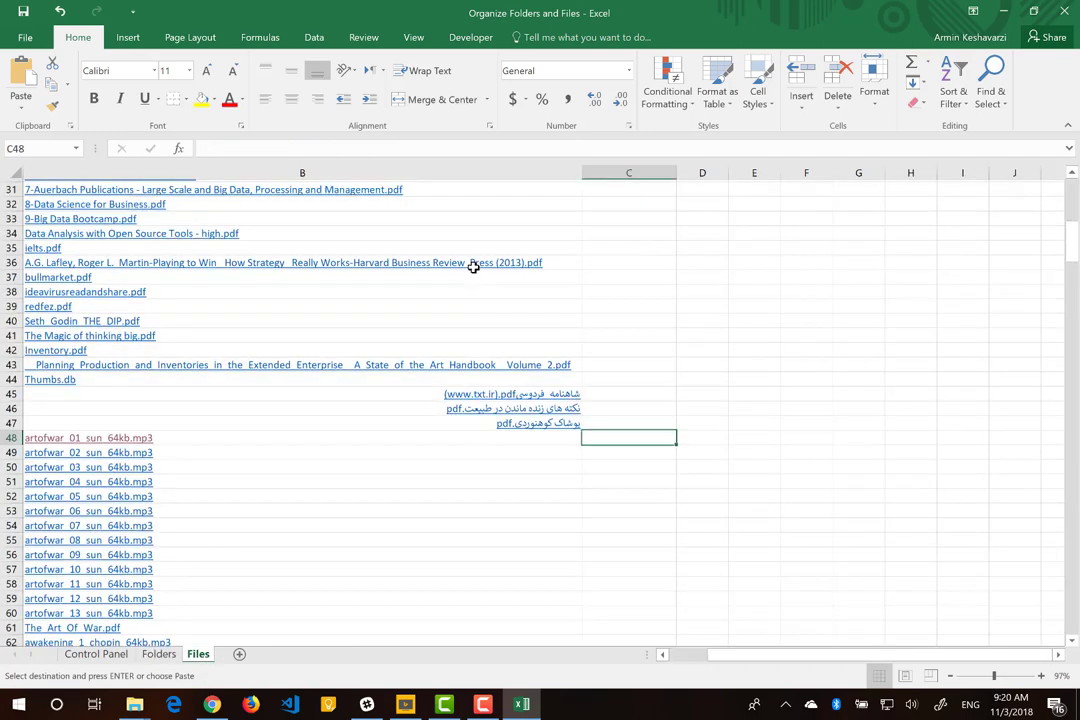
scroll(473, 266, "up", 10)
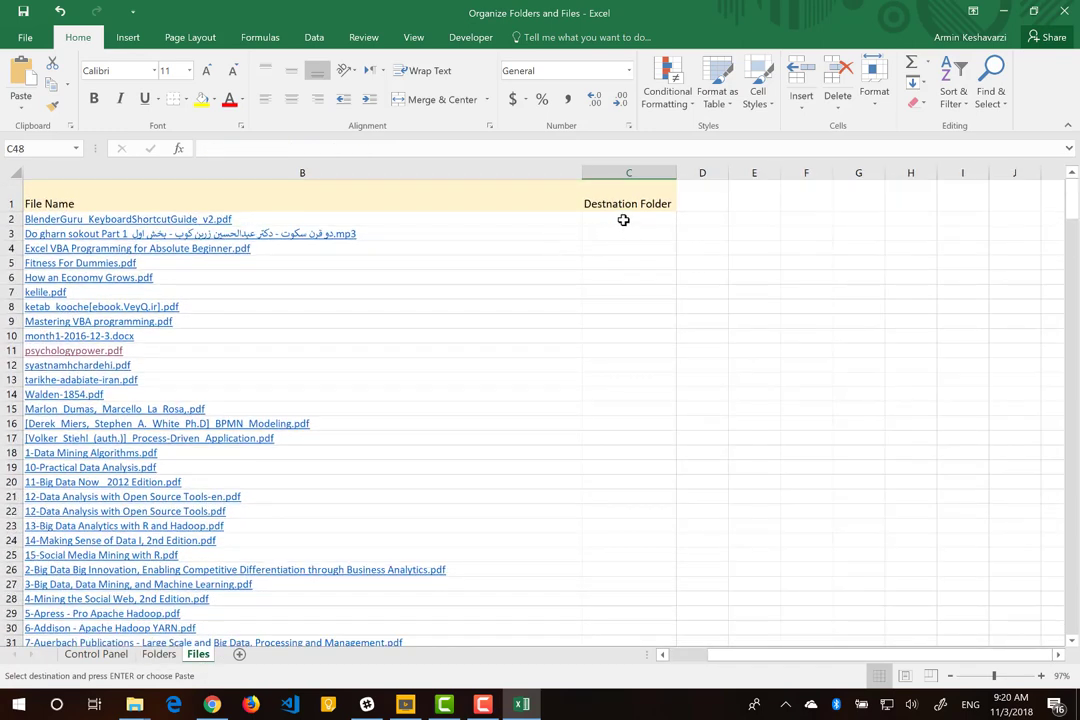
left_click(623, 220)
key("ctrl+v")
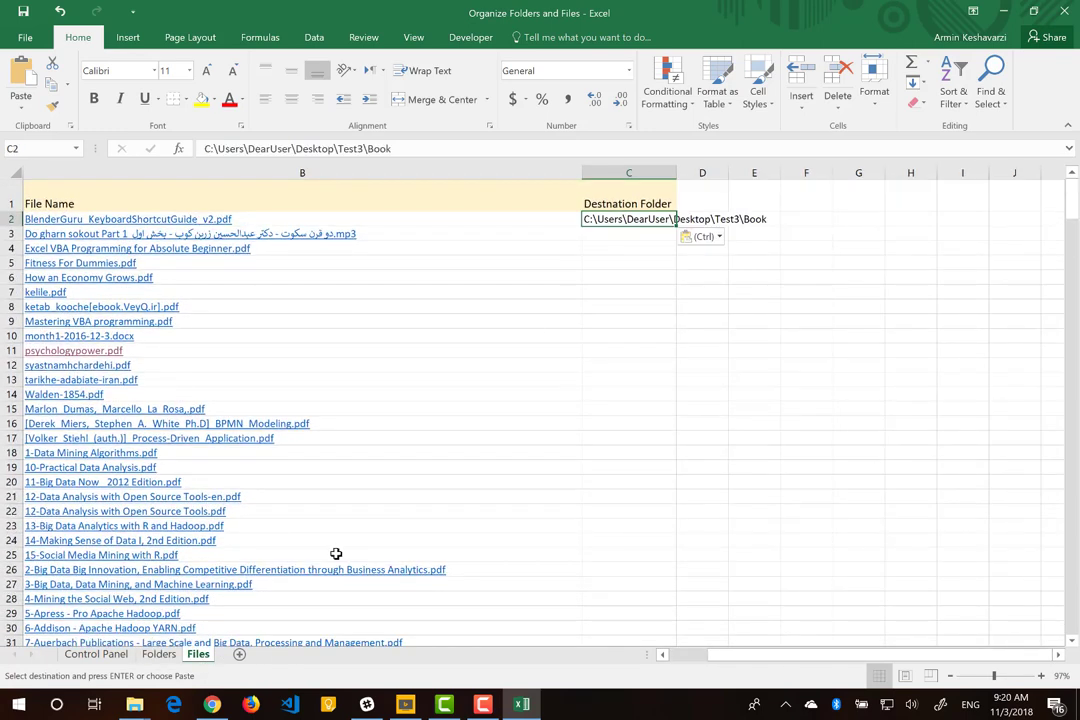
Copy the Book\Analytics path from Folders E3 into Files cell C3.
left_click(155, 655)
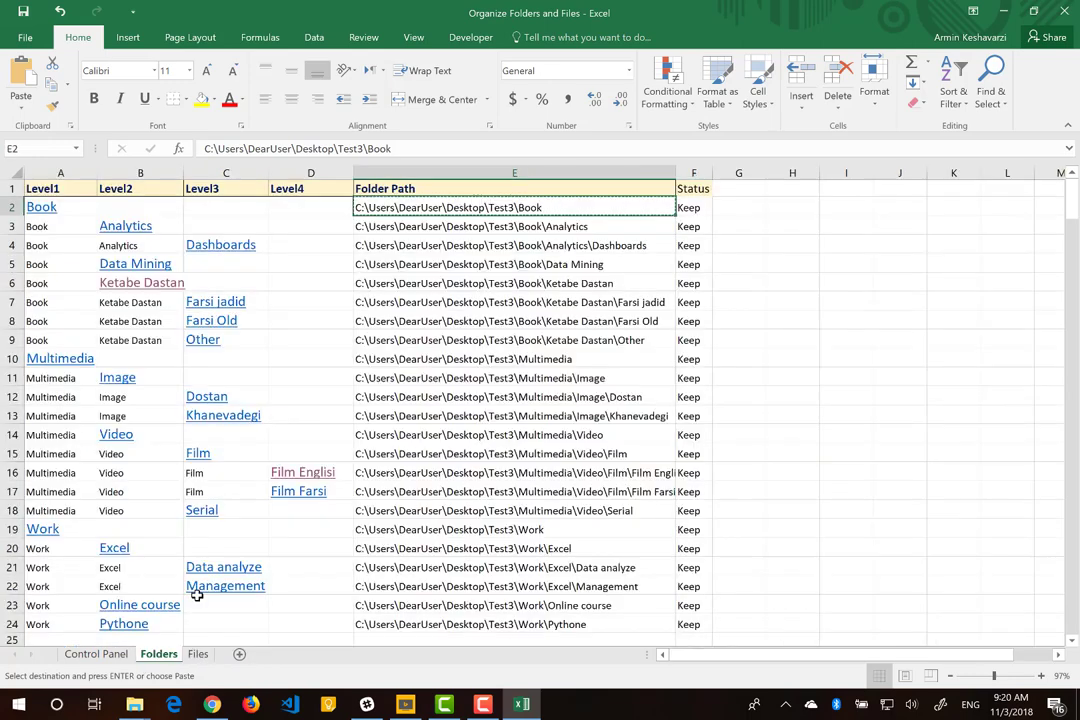
left_click(508, 228)
key("ctrl+c")
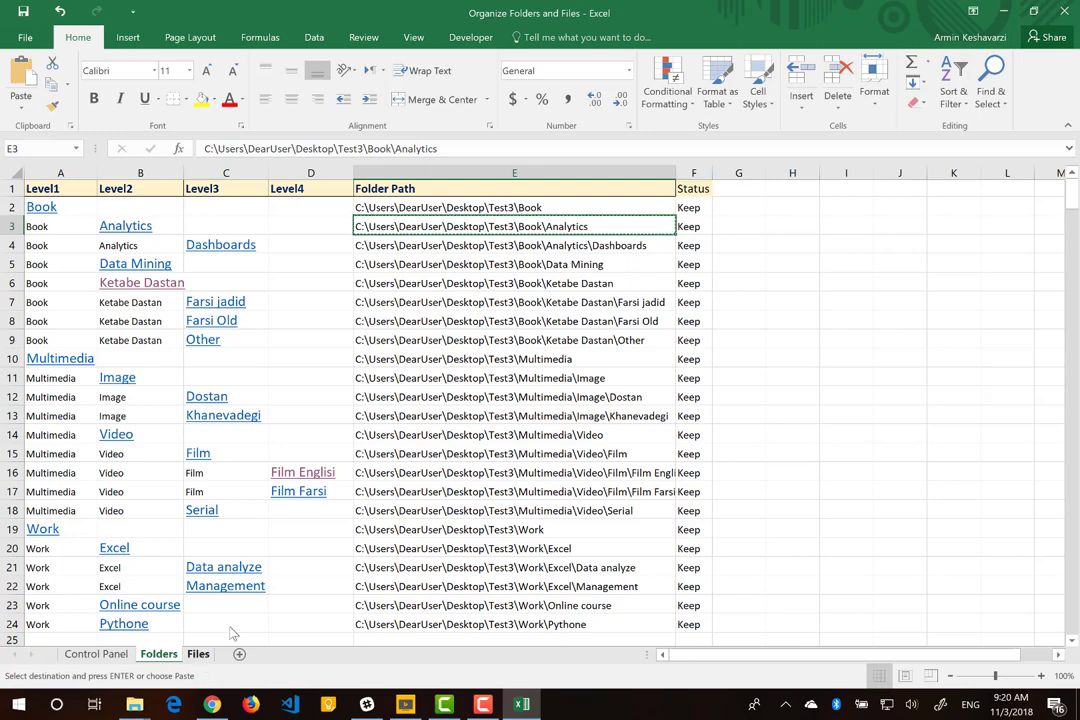
key("ctrl+Page_Down")
left_click(617, 238)
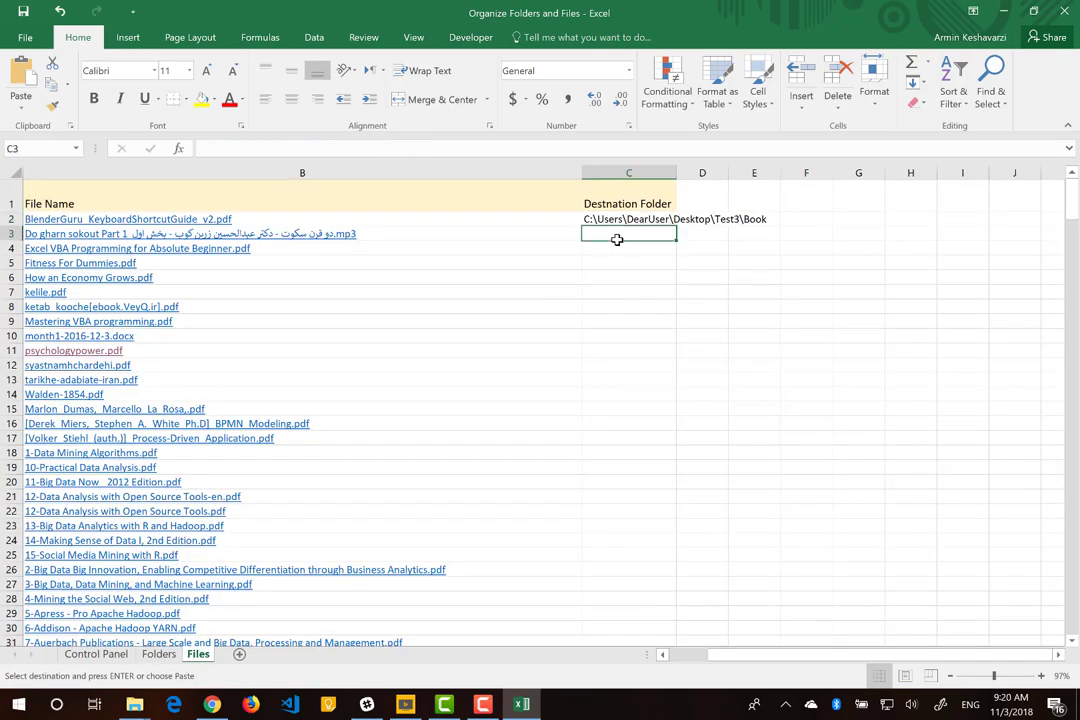
key("ctrl+v")
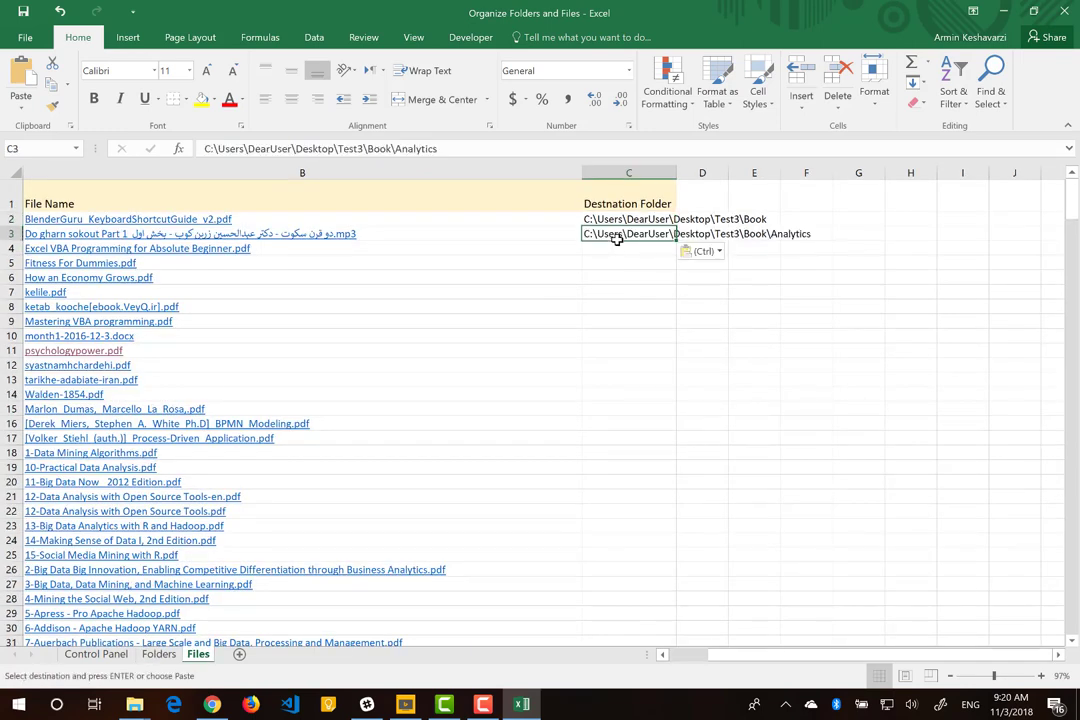
left_click(615, 249)
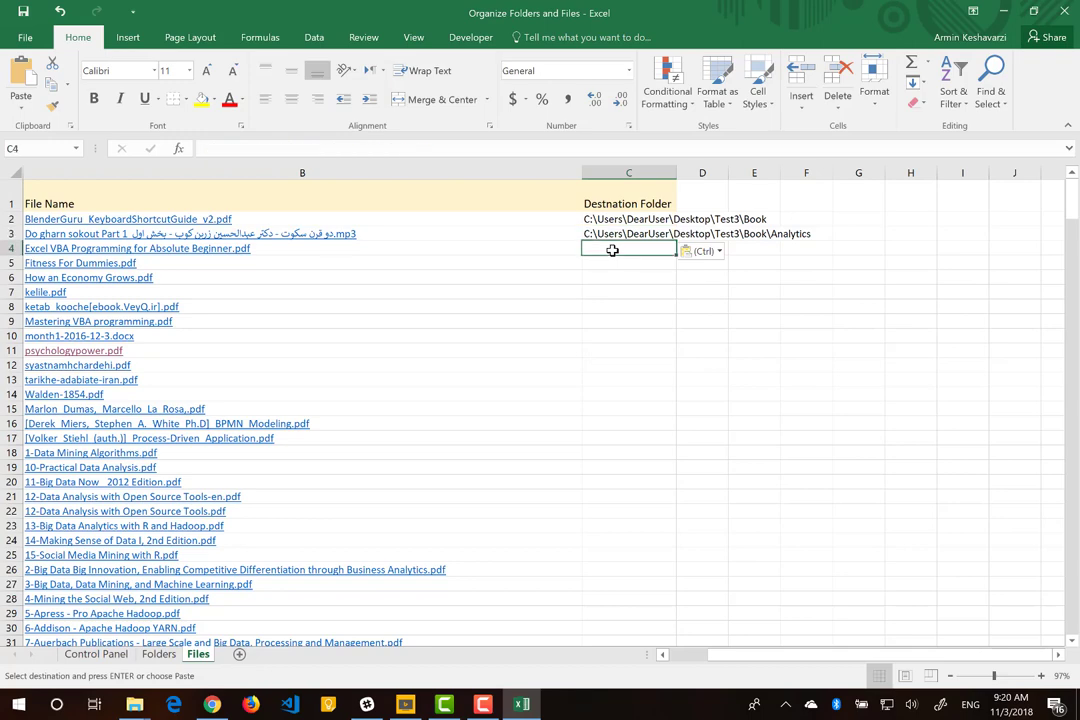
Link C4 to Folders!E6 (Ketabe Dastan) and C5 to Folders!E16 (Film Englisi).
type("=")
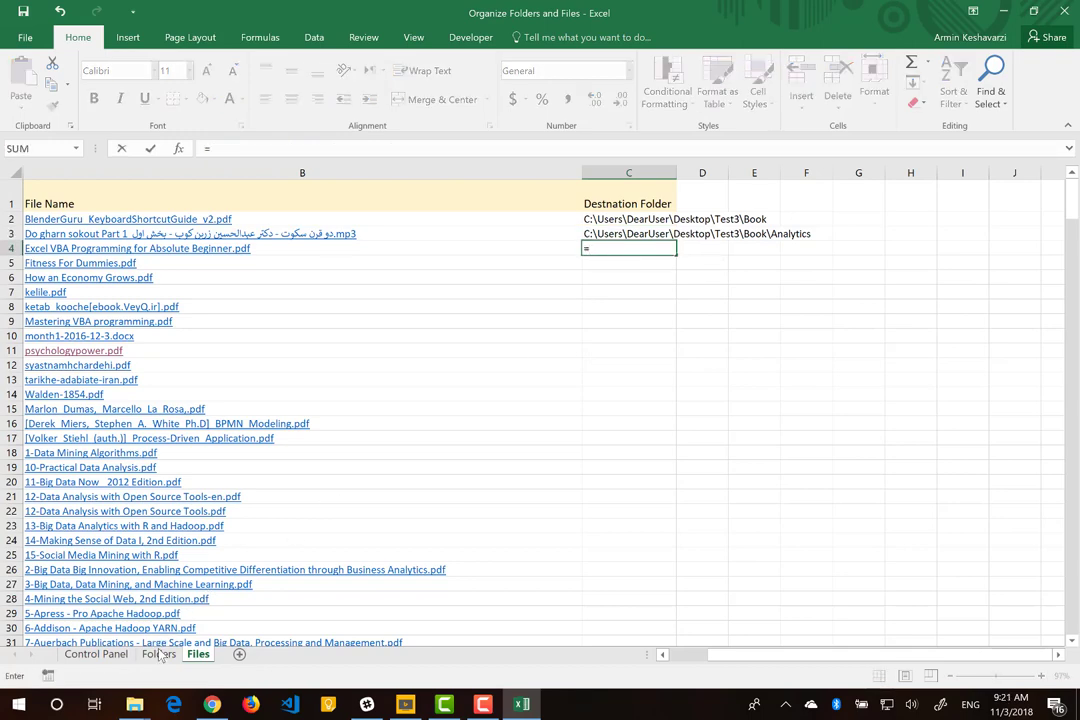
left_click(158, 654)
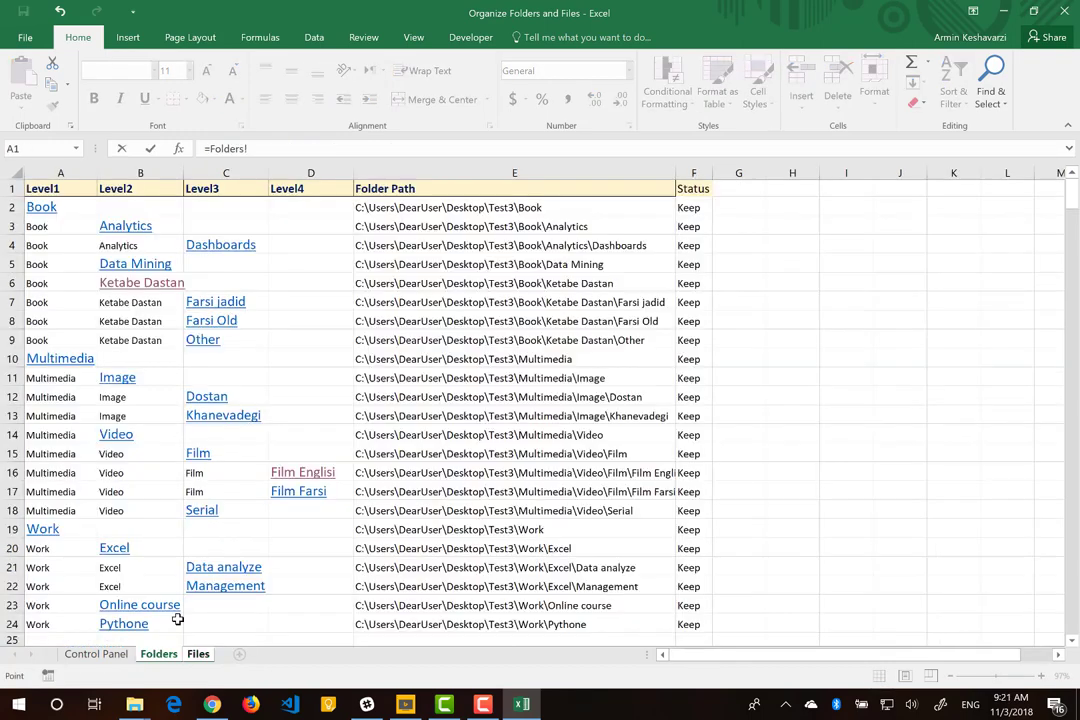
left_click(482, 275)
key("Return")
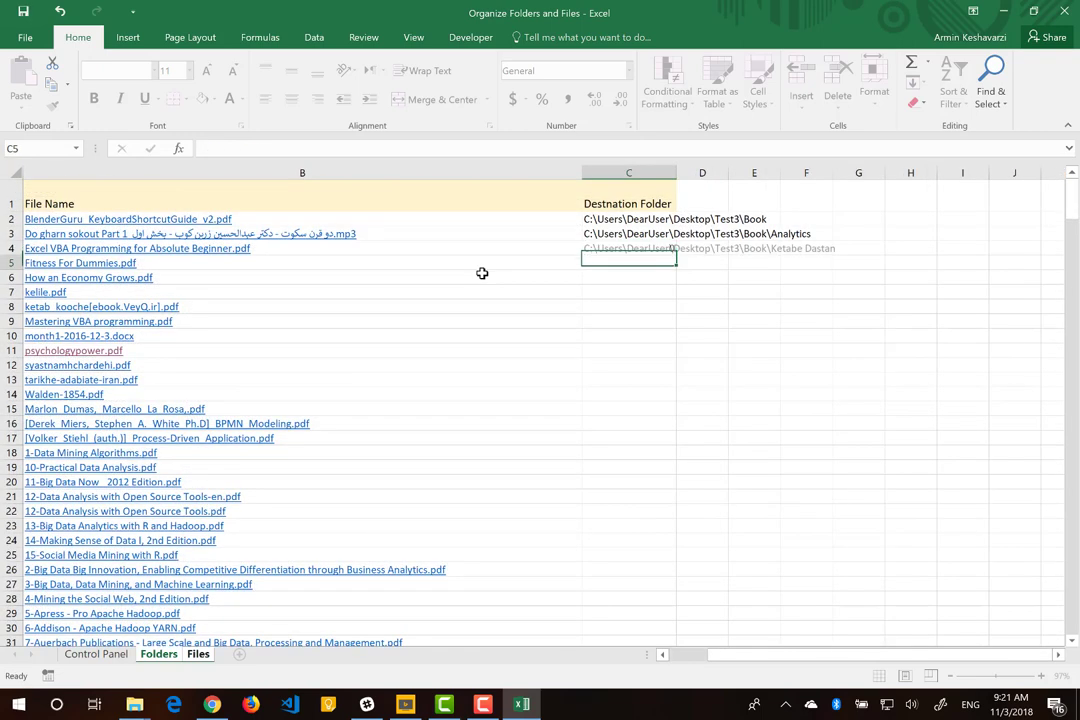
type("=")
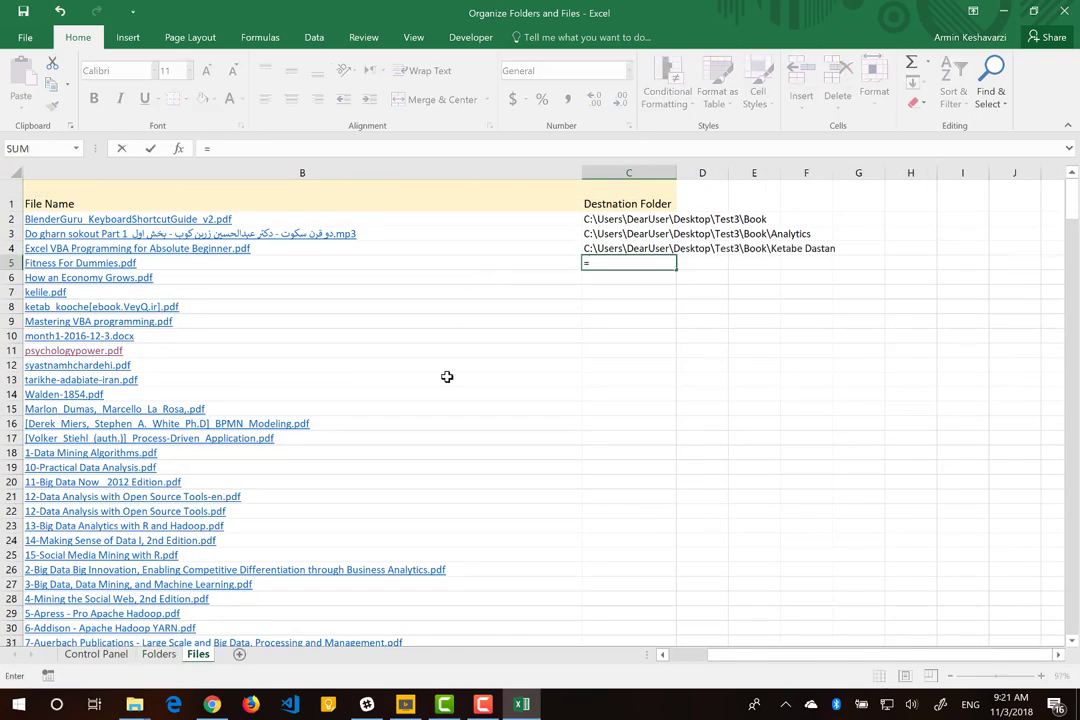
left_click(171, 660)
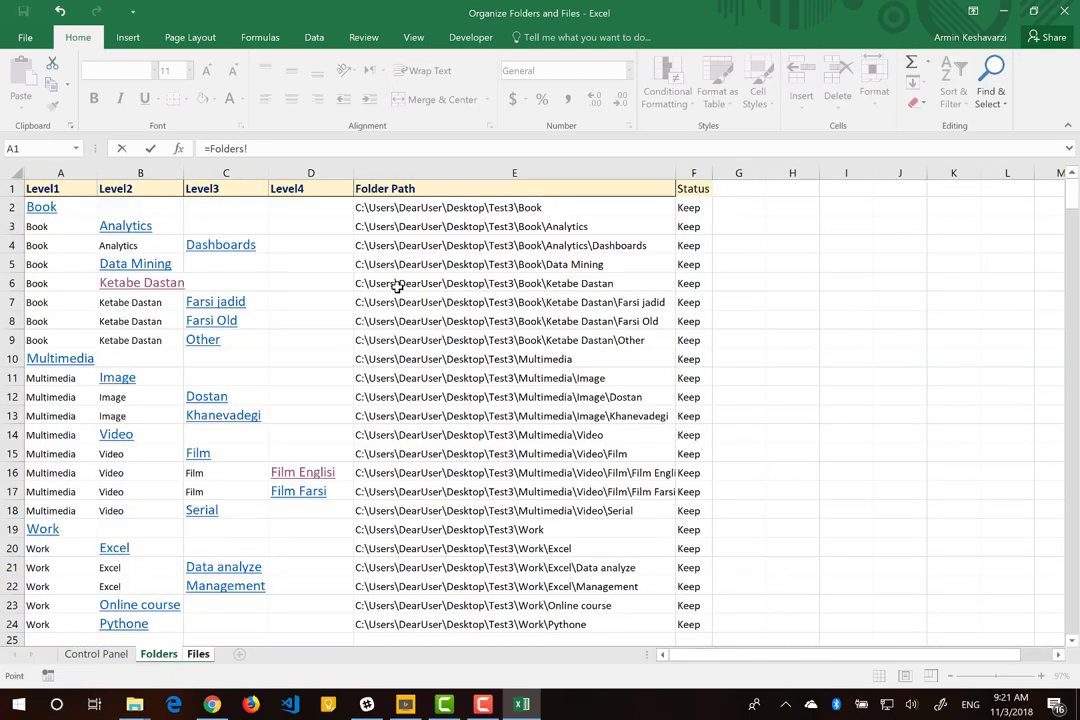
left_click(456, 466)
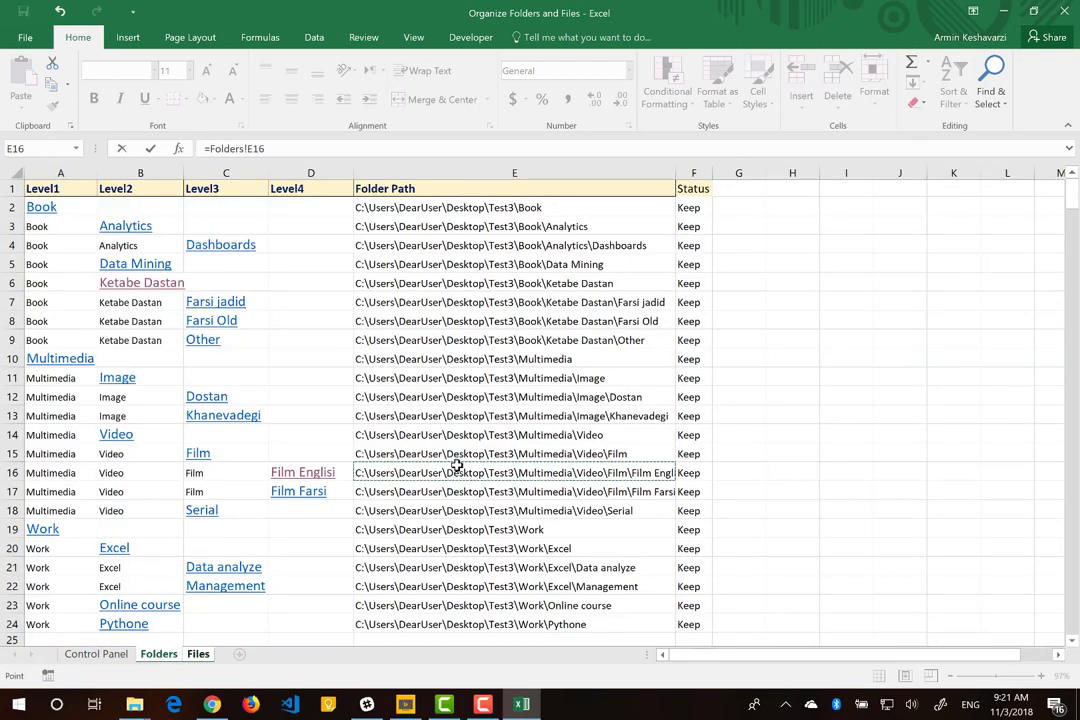
key("Return")
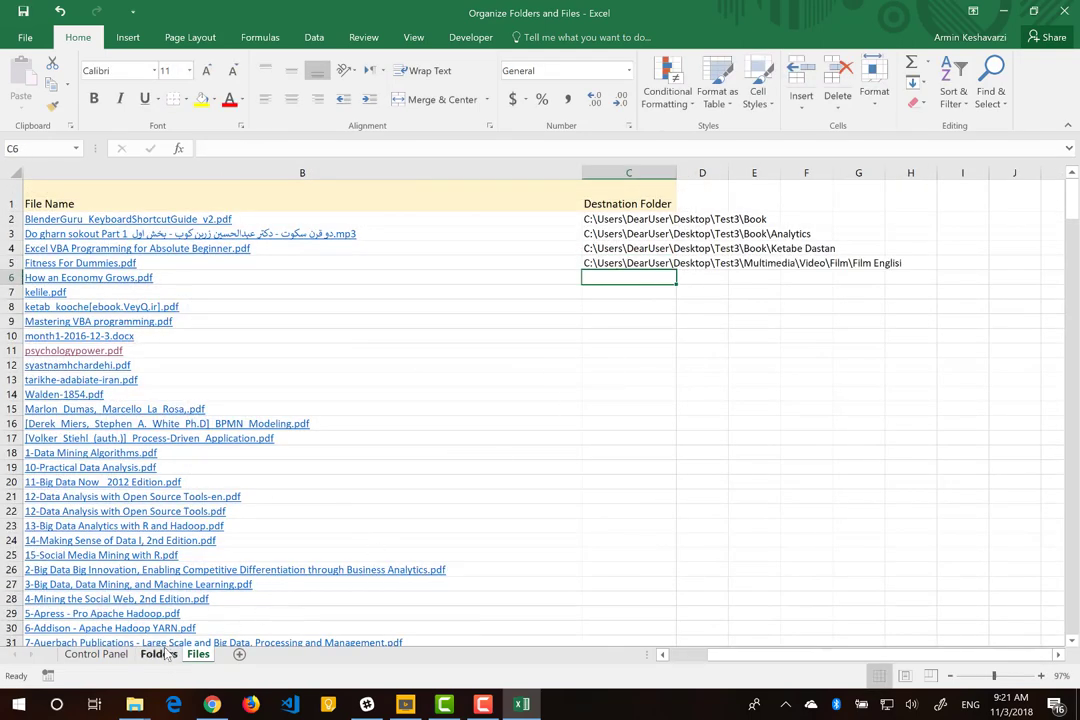
Copy the whole Folder Path column E from the Folders sheet.
left_click(158, 654)
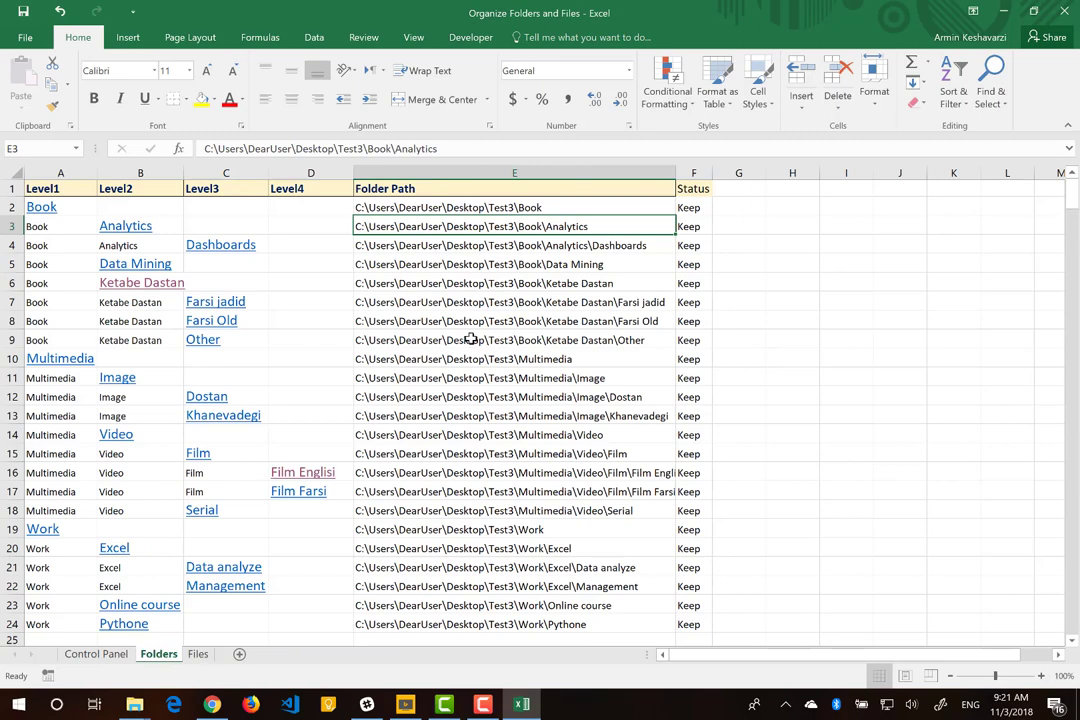
left_click(549, 173)
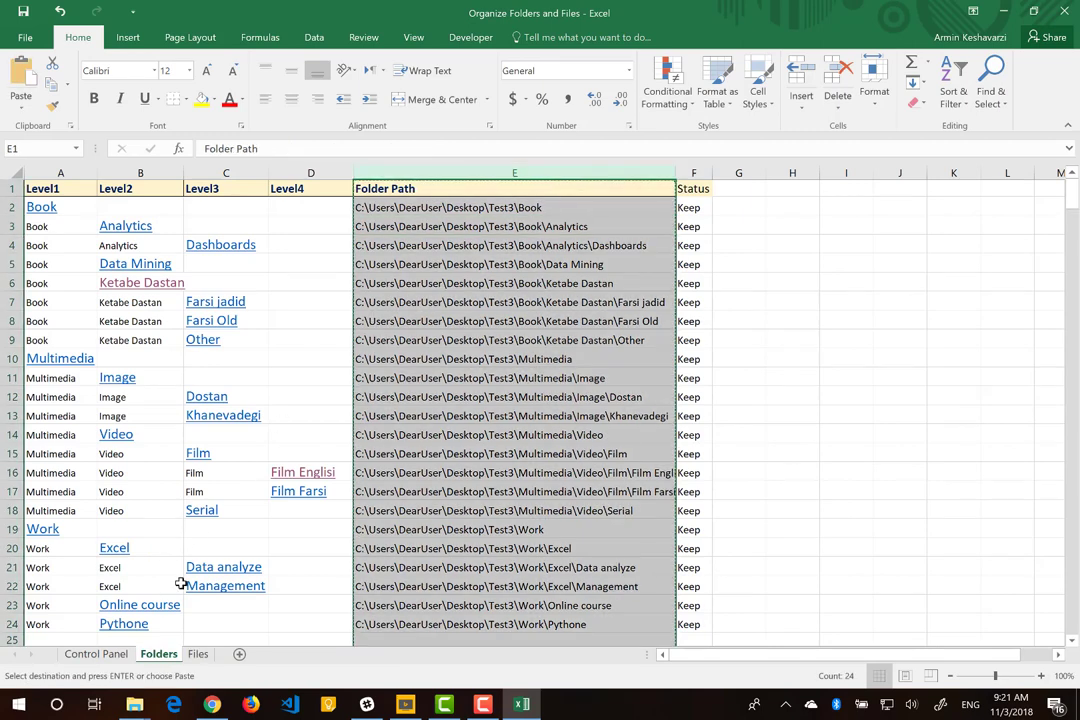
left_click(198, 654)
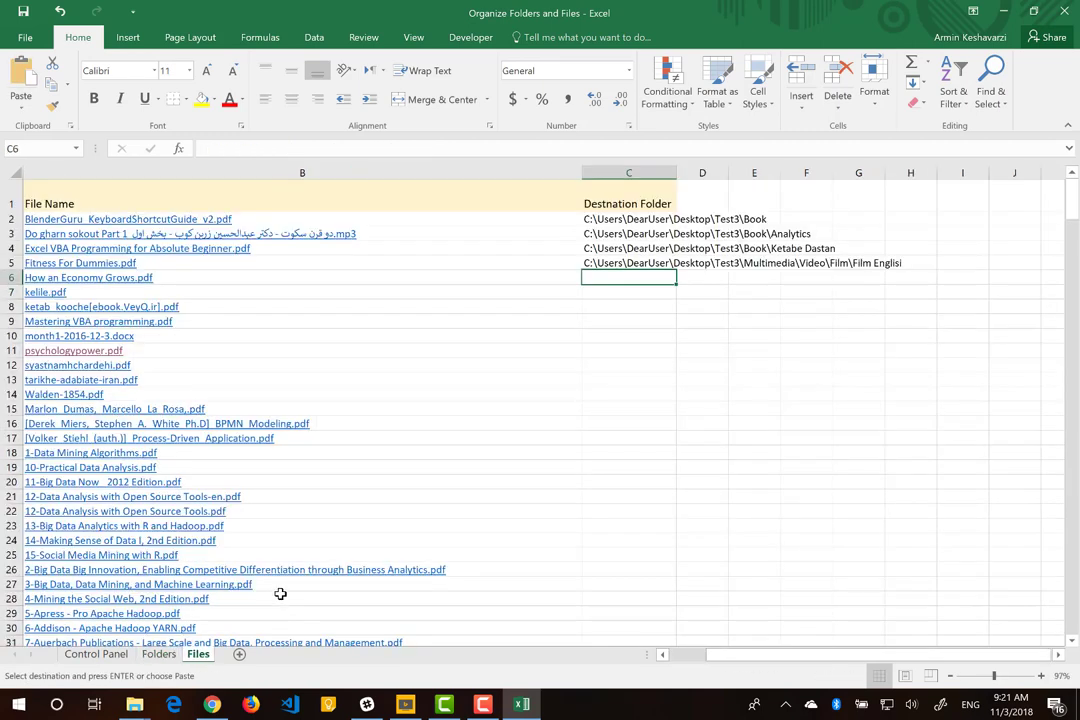
key("ctrl+Page_Up")
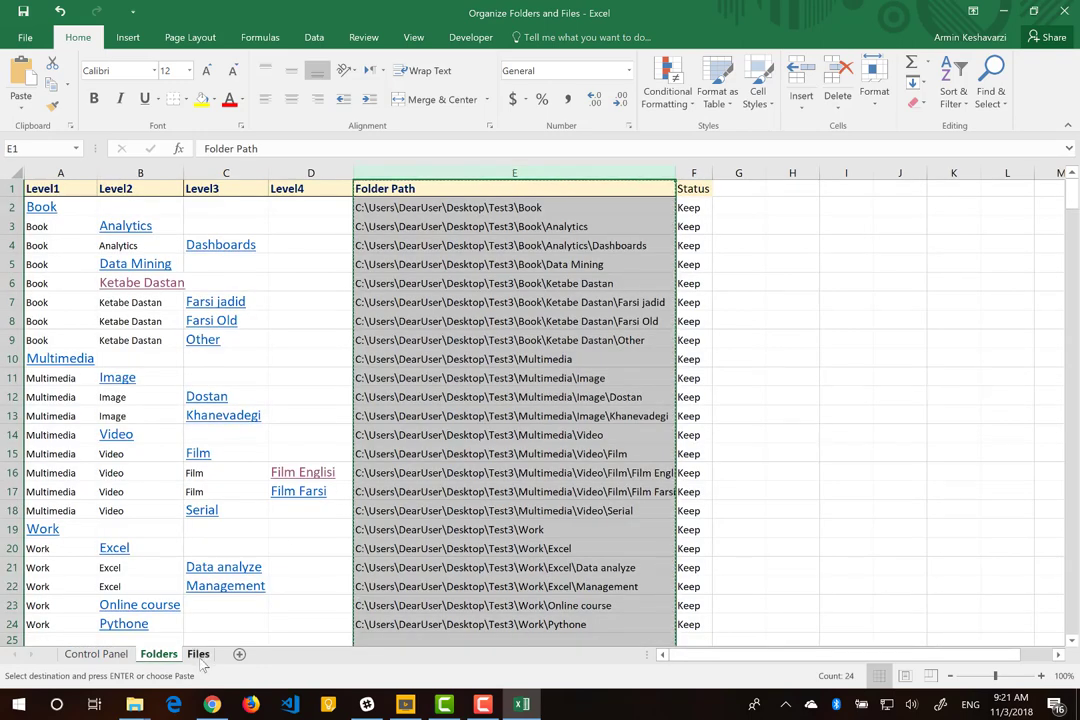
key("ctrl+Page_Down")
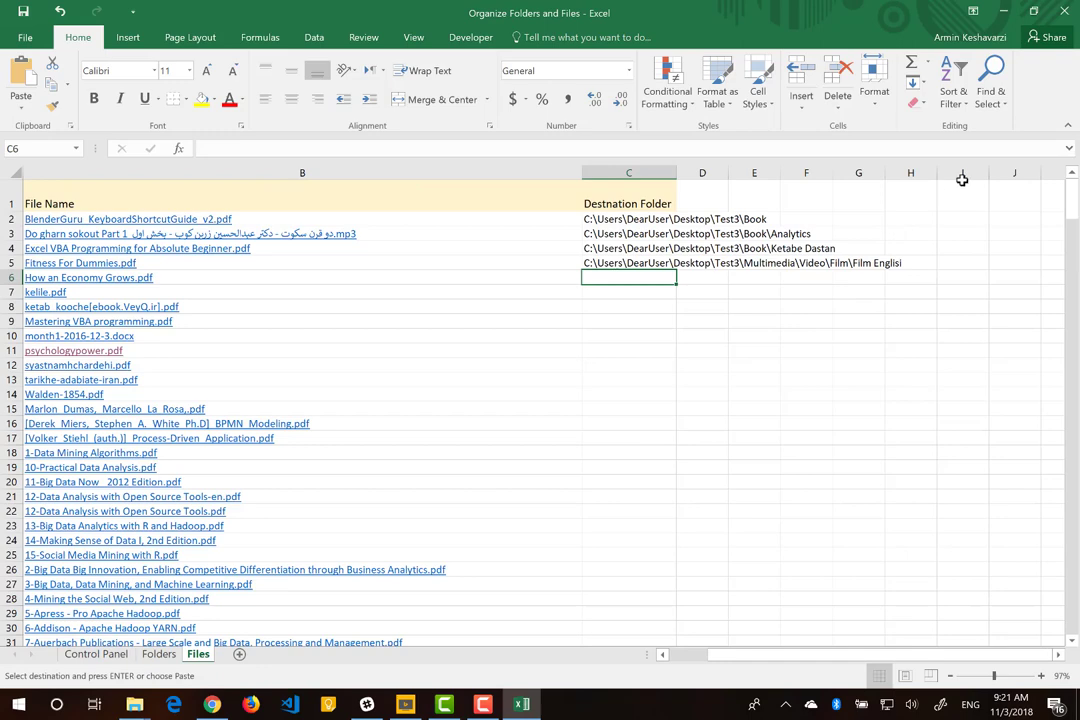
Paste the Folder Path column into column I and link C6 to the Farsi Old path with =I8.
left_click(963, 175)
key("ctrl+v")
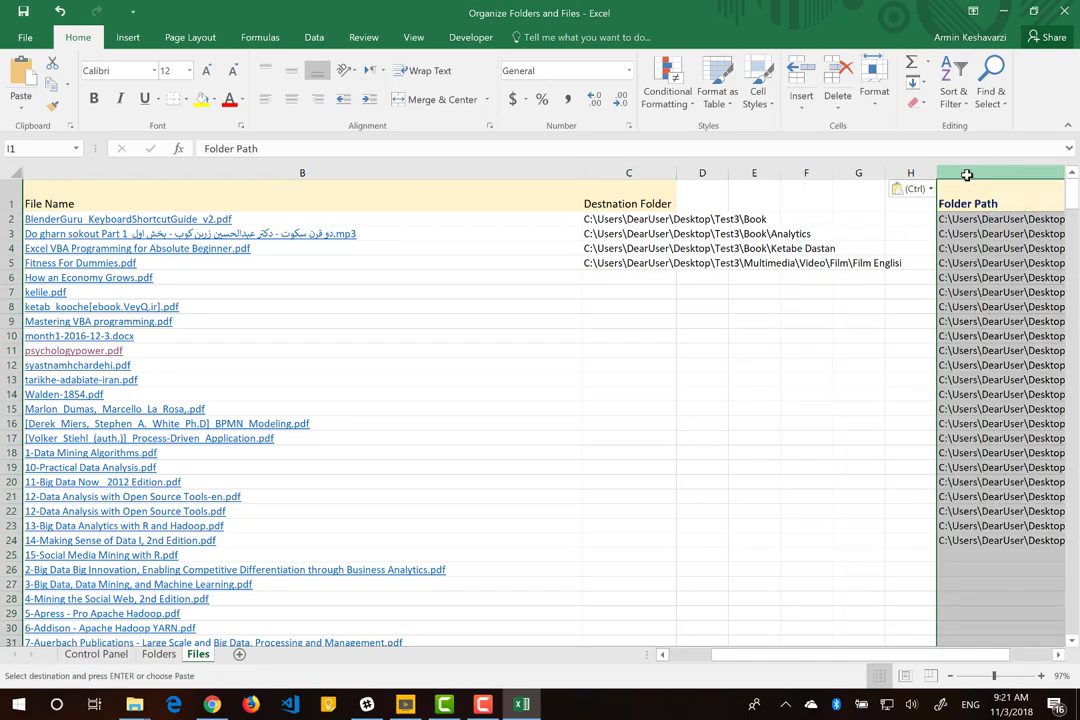
left_click(632, 283)
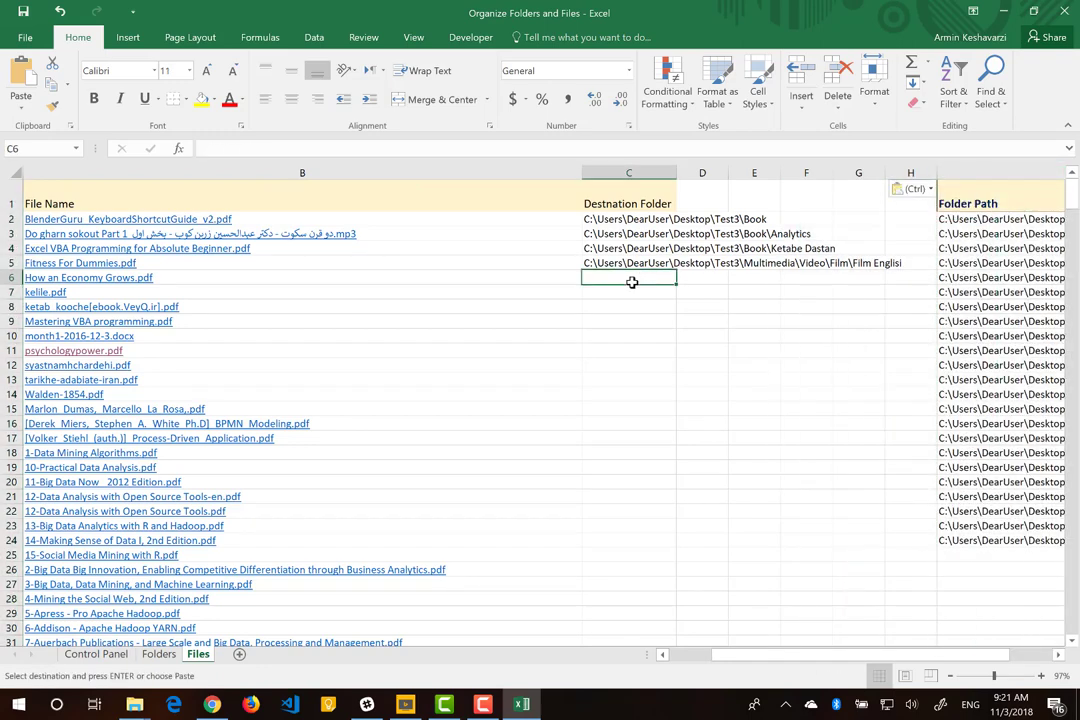
type("=")
scroll(927, 312, "right", 2)
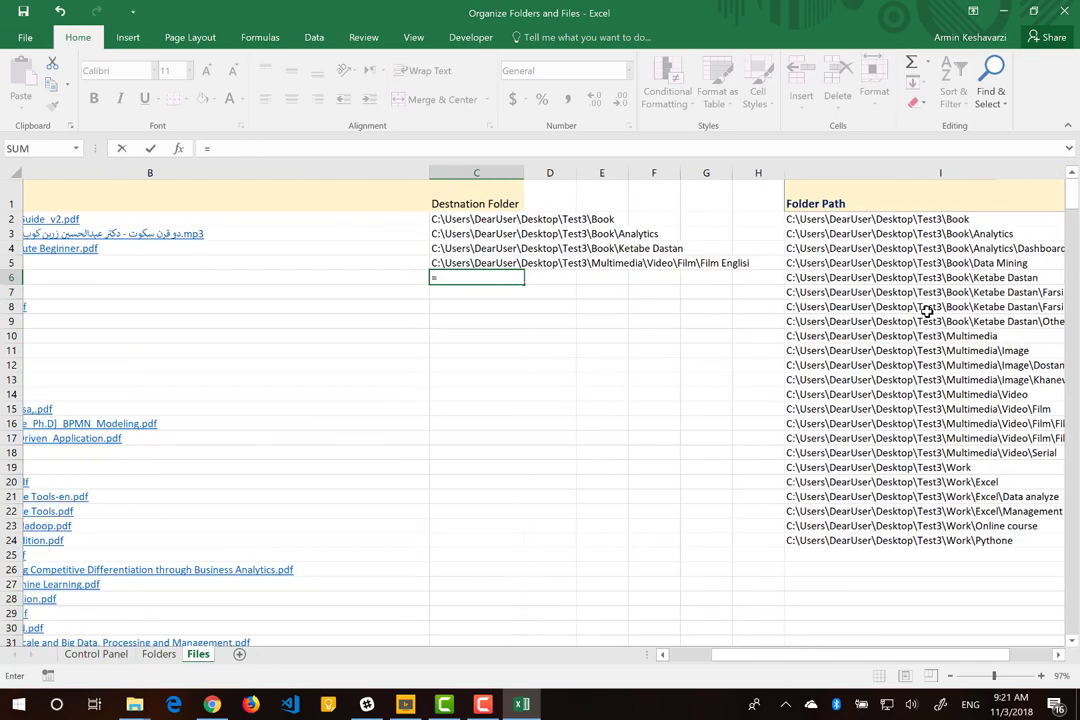
scroll(927, 312, "right", 1)
scroll(925, 311, "right", 1)
scroll(850, 309, "right", 2)
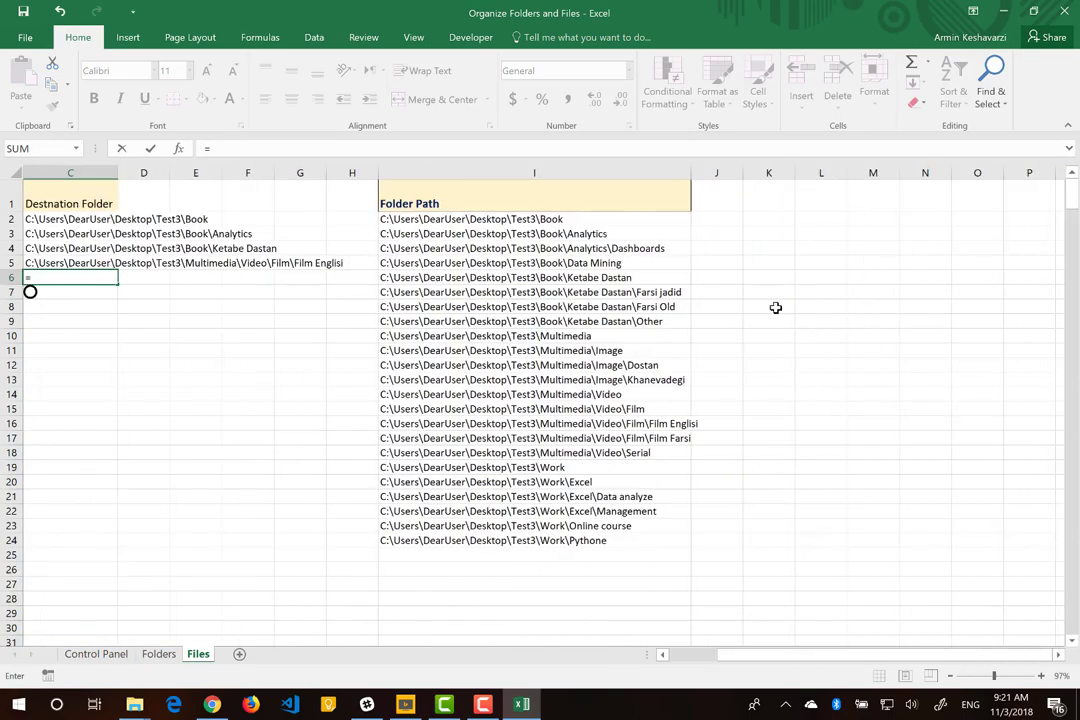
left_click(423, 302)
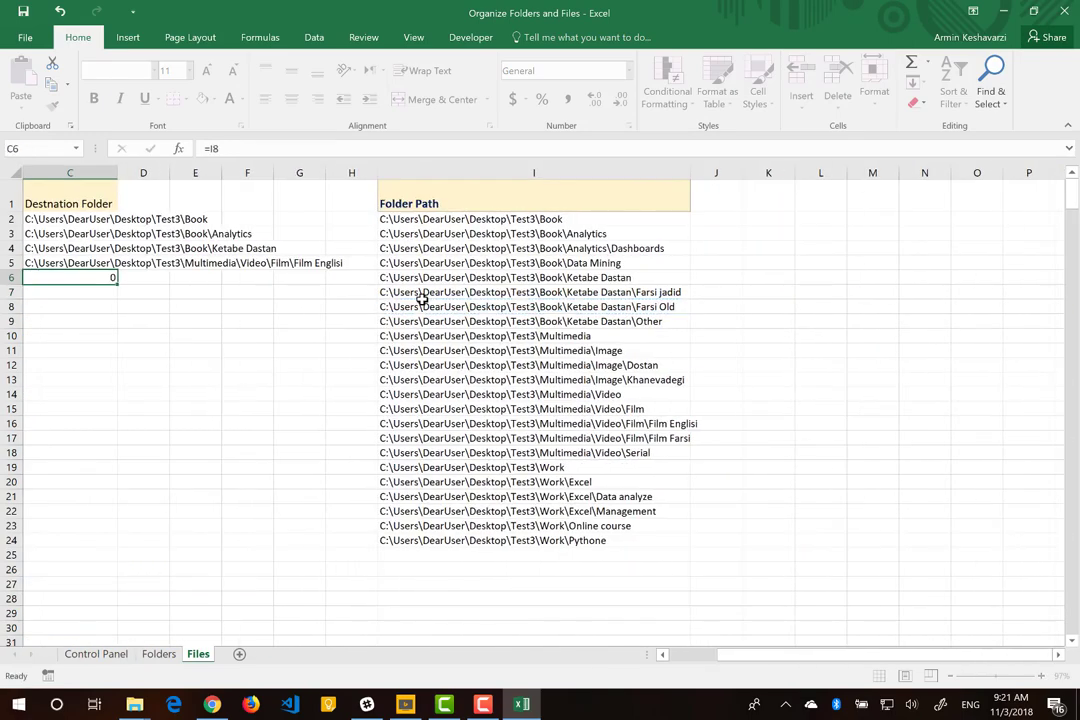
key("Return")
Link C7 to the Film Englisi path with =I16.
scroll(415, 300, "left", 1)
scroll(413, 300, "left", 1)
scroll(413, 300, "right", 2)
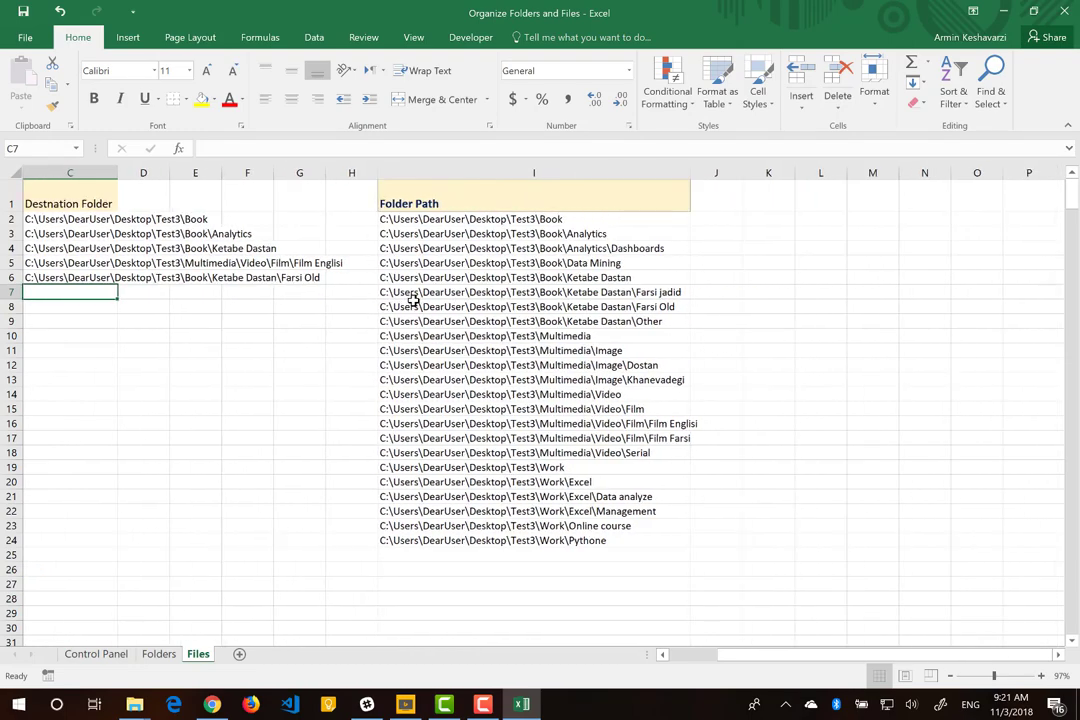
scroll(413, 300, "left", 3)
scroll(413, 300, "right", 1)
scroll(413, 300, "left", 1)
scroll(413, 300, "left", 1)
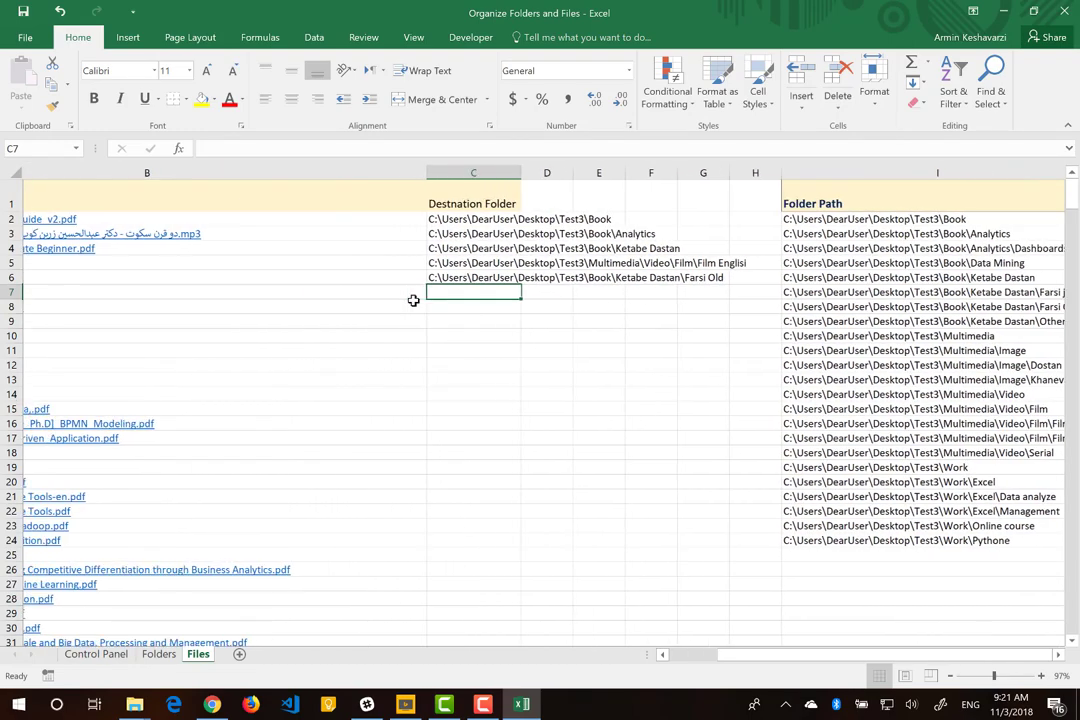
scroll(413, 300, "left", 2)
scroll(413, 300, "right", 1)
scroll(413, 300, "left", 1)
scroll(413, 300, "left", 1)
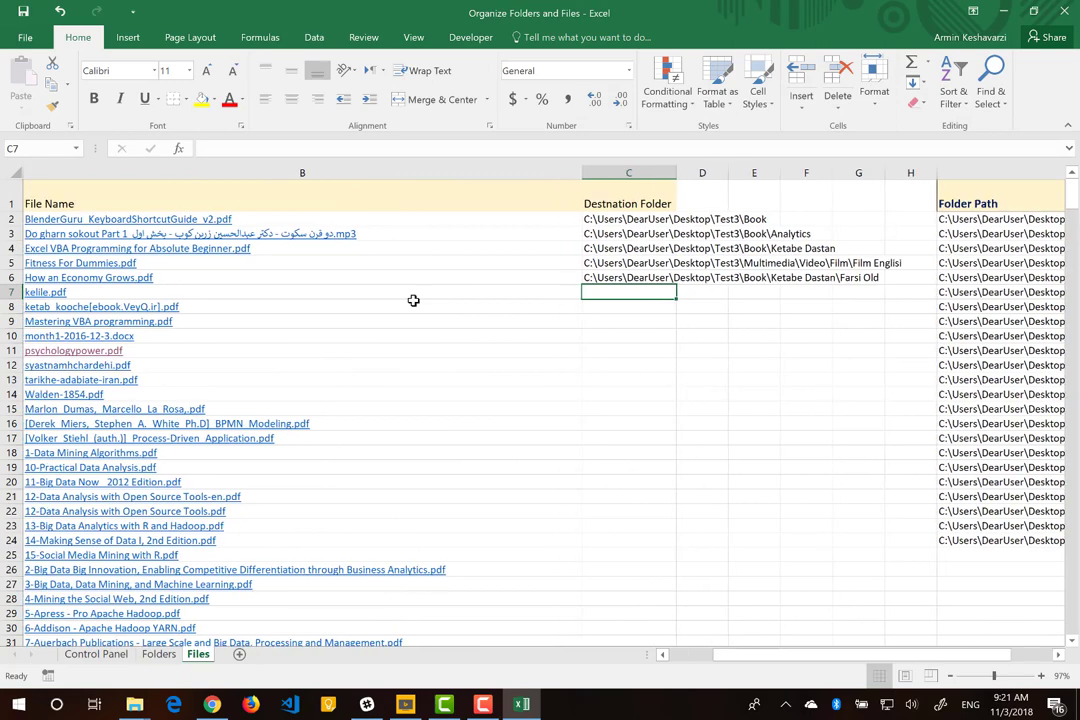
left_click_drag(580, 175, 397, 157)
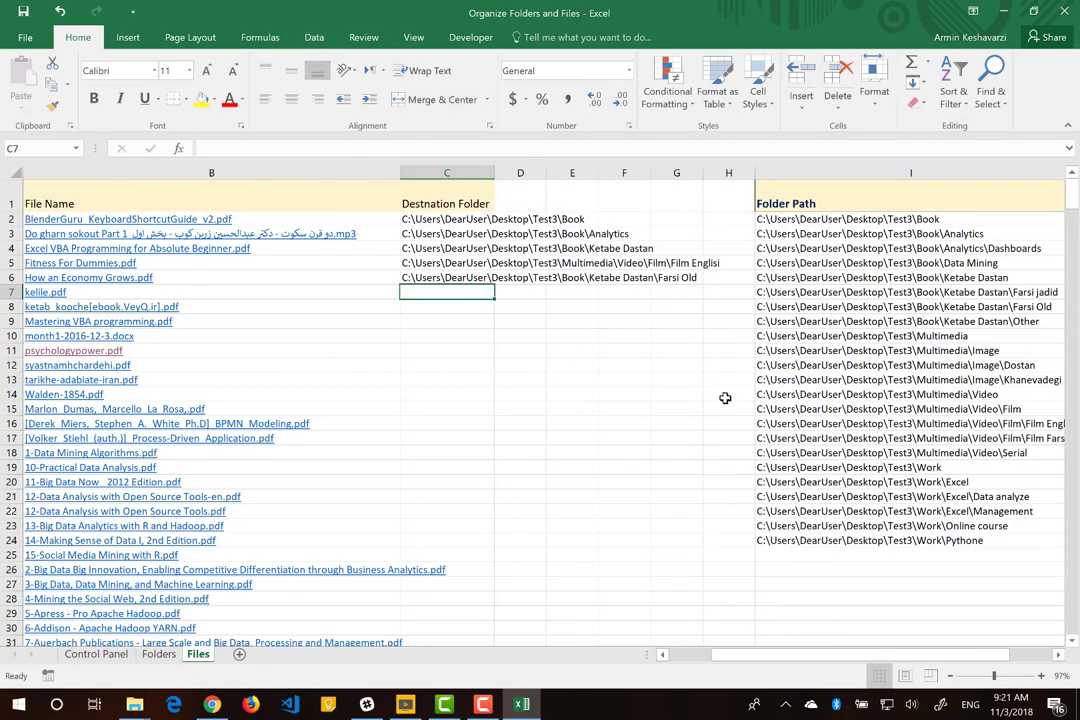
type("=")
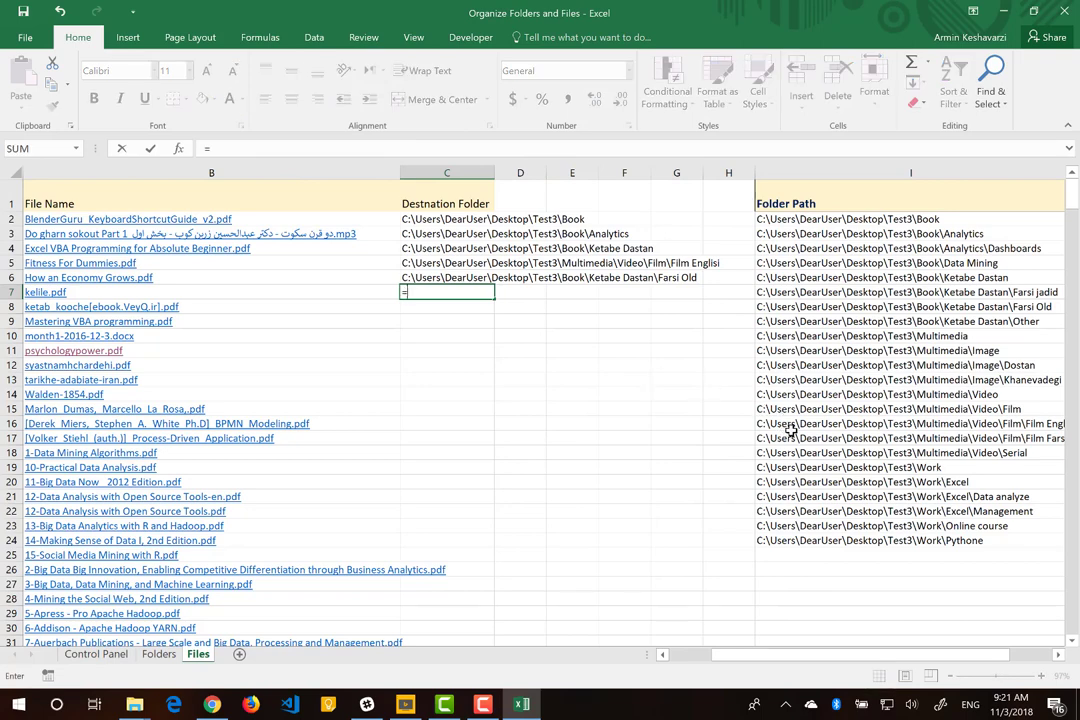
left_click(790, 428)
key("Return")
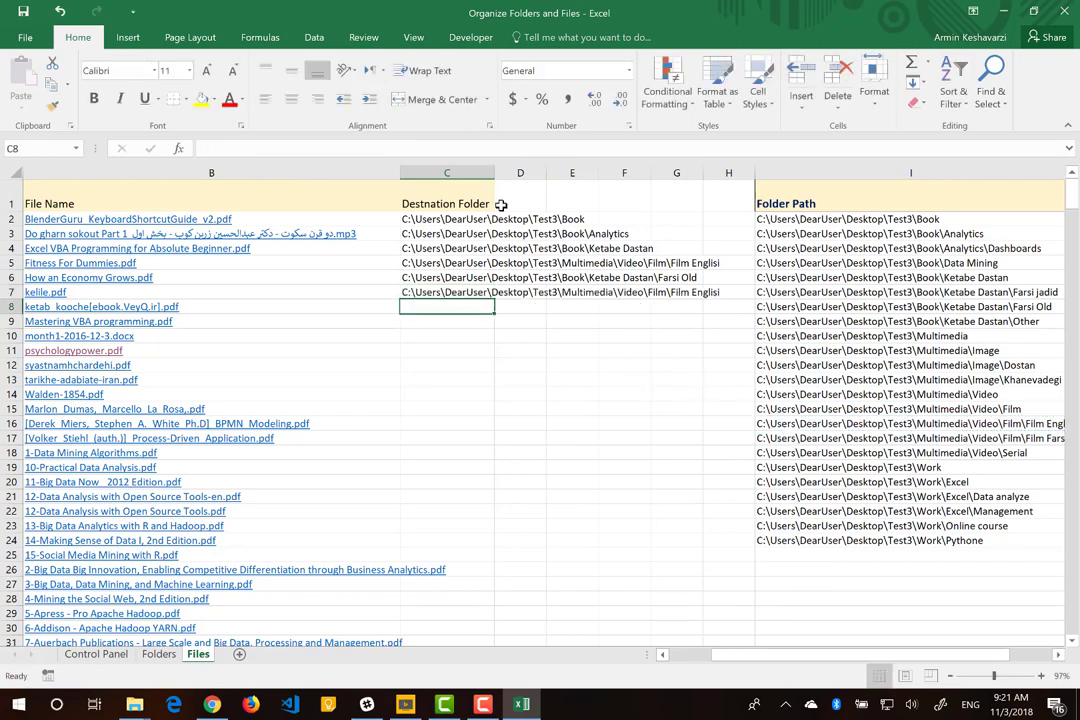
left_click(310, 38)
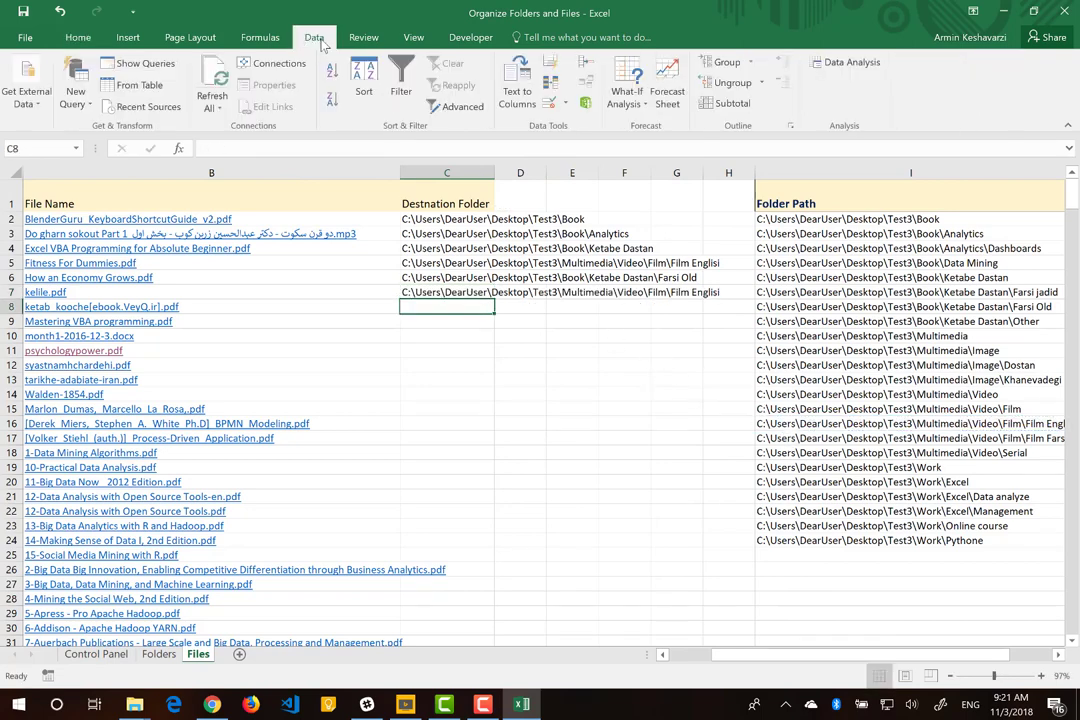
Give C8 a List data validation sourced from column I (=$I:$I).
left_click(549, 103)
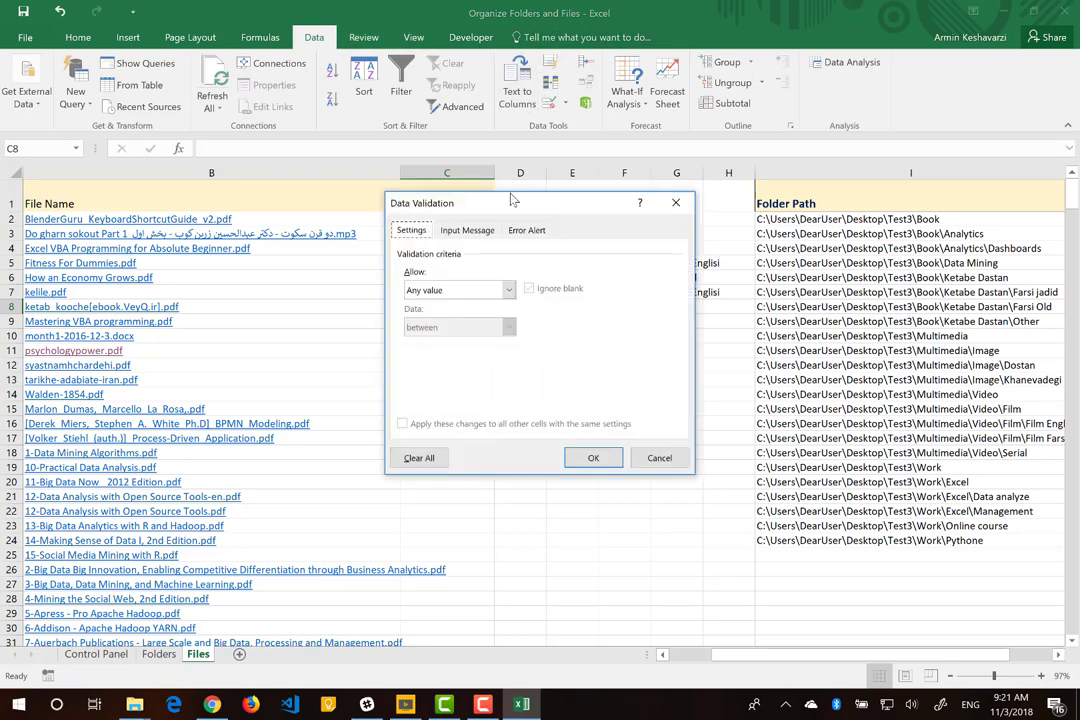
left_click(508, 290)
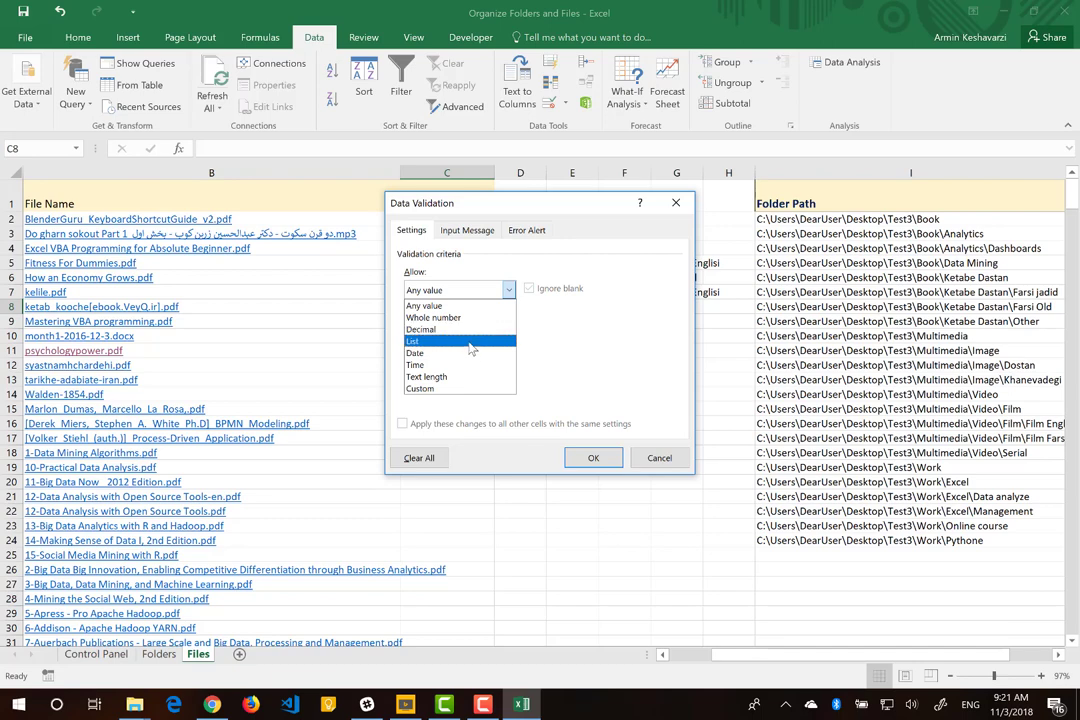
left_click(470, 342)
left_click(494, 363)
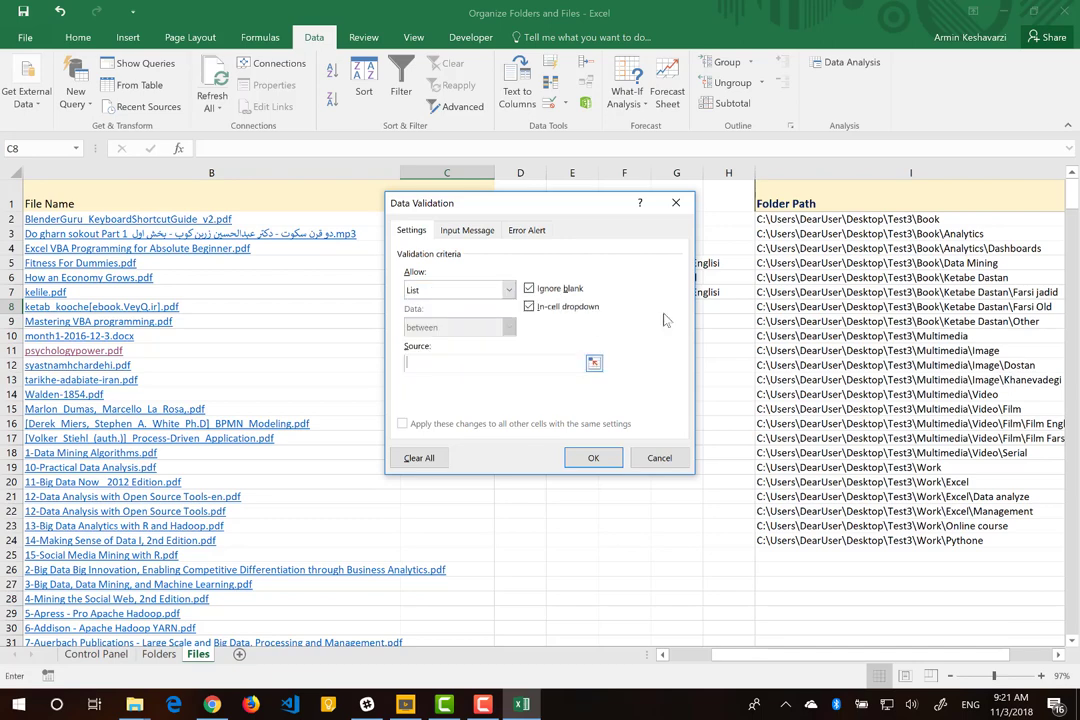
left_click(814, 170)
left_click(594, 462)
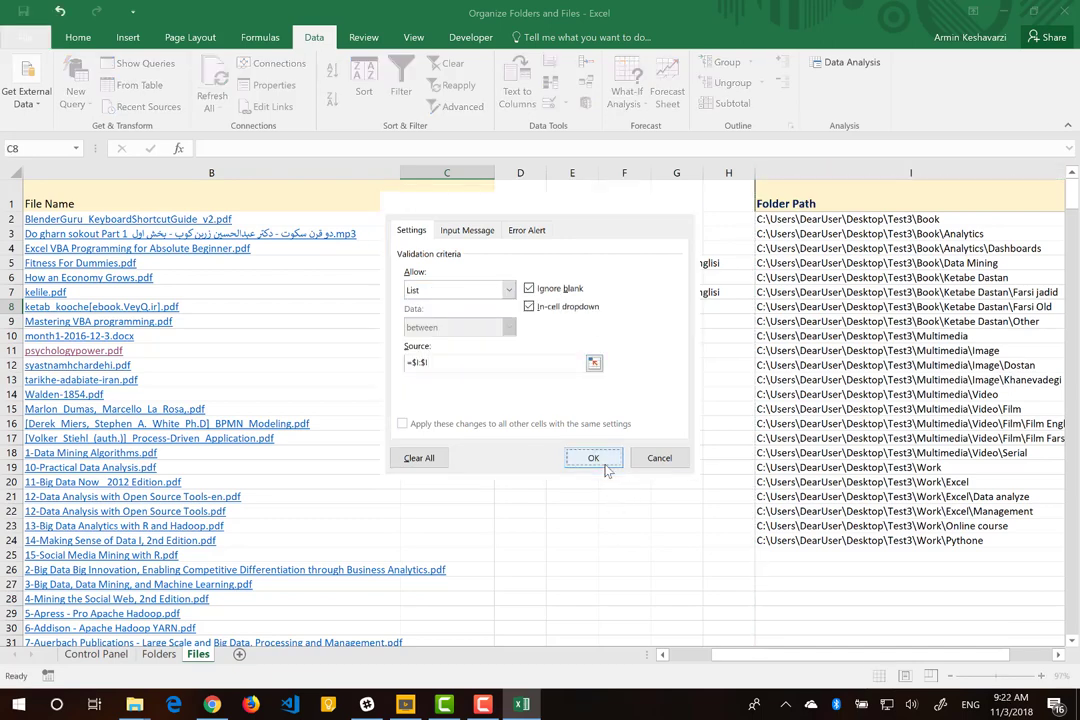
left_click(500, 308)
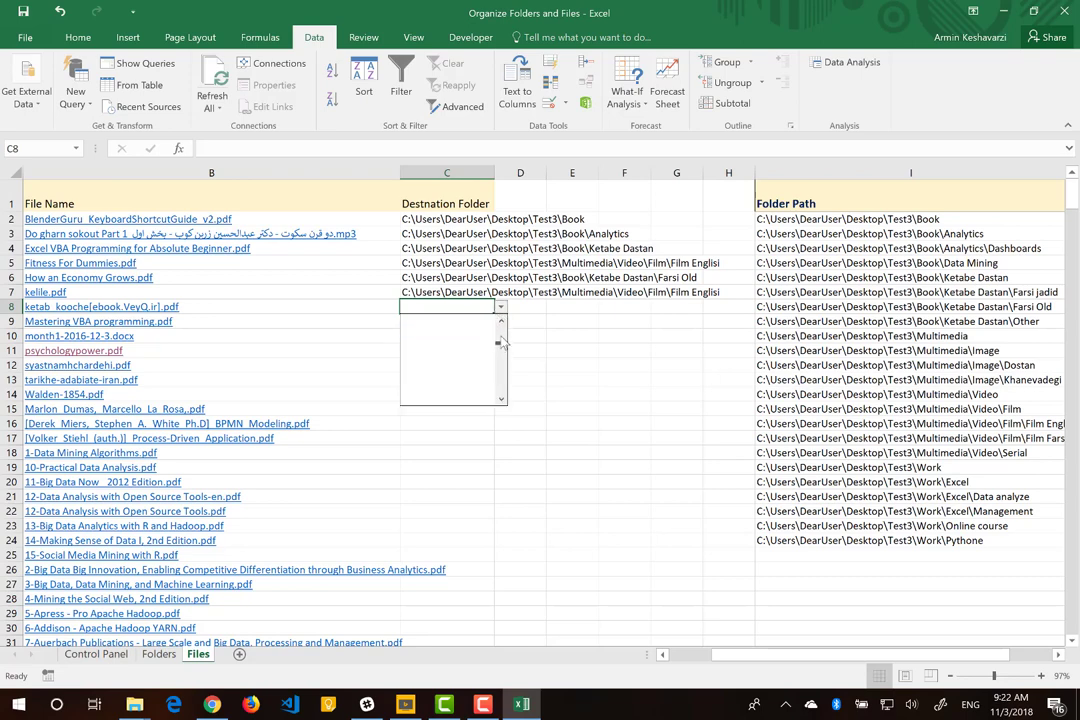
Widen column C so the full folder paths fit.
left_click_drag(501, 336, 502, 326)
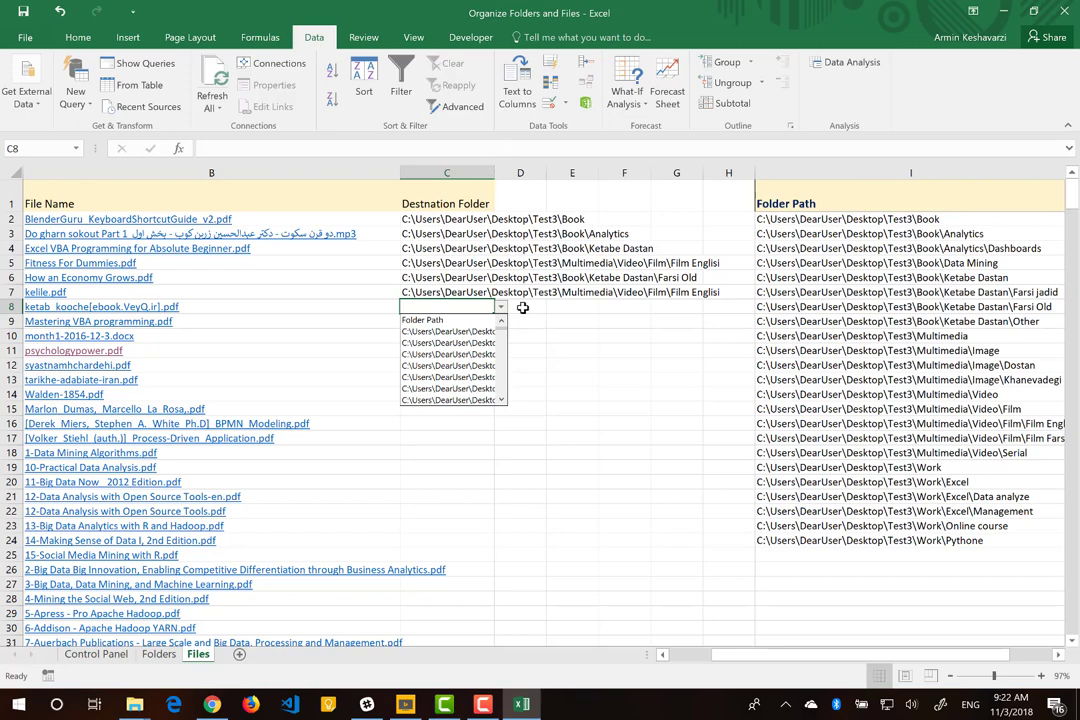
key("Escape")
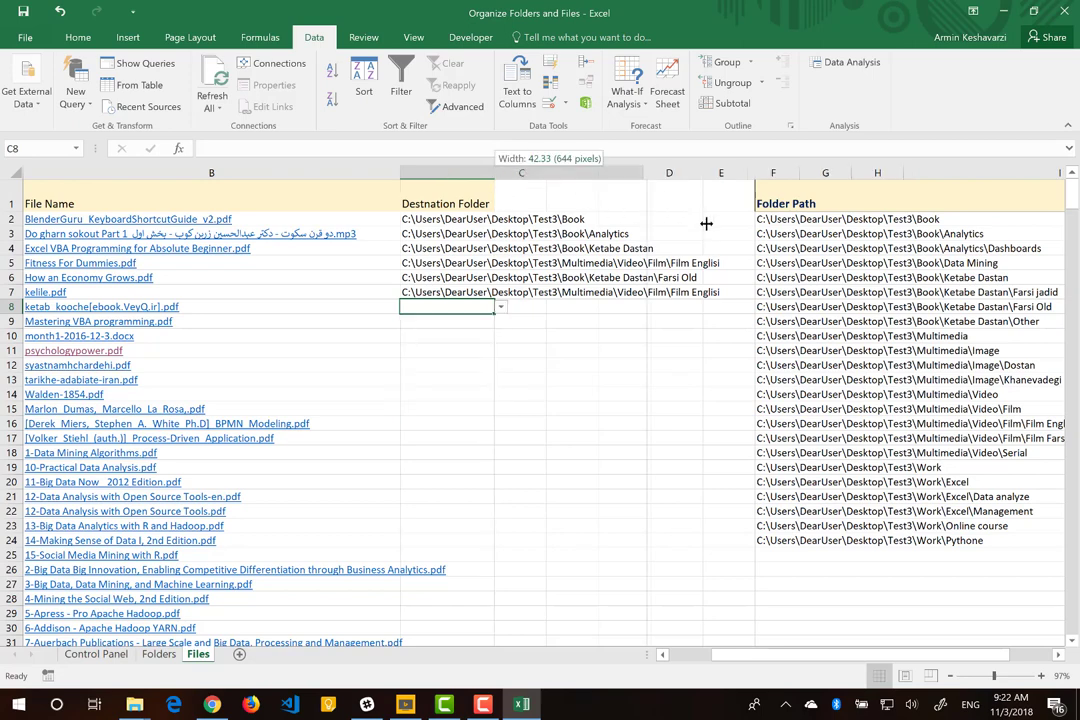
left_click_drag(494, 172, 706, 222)
Set C8 to the Ketabe Dastan path and fill it down to C26.
left_click(713, 308)
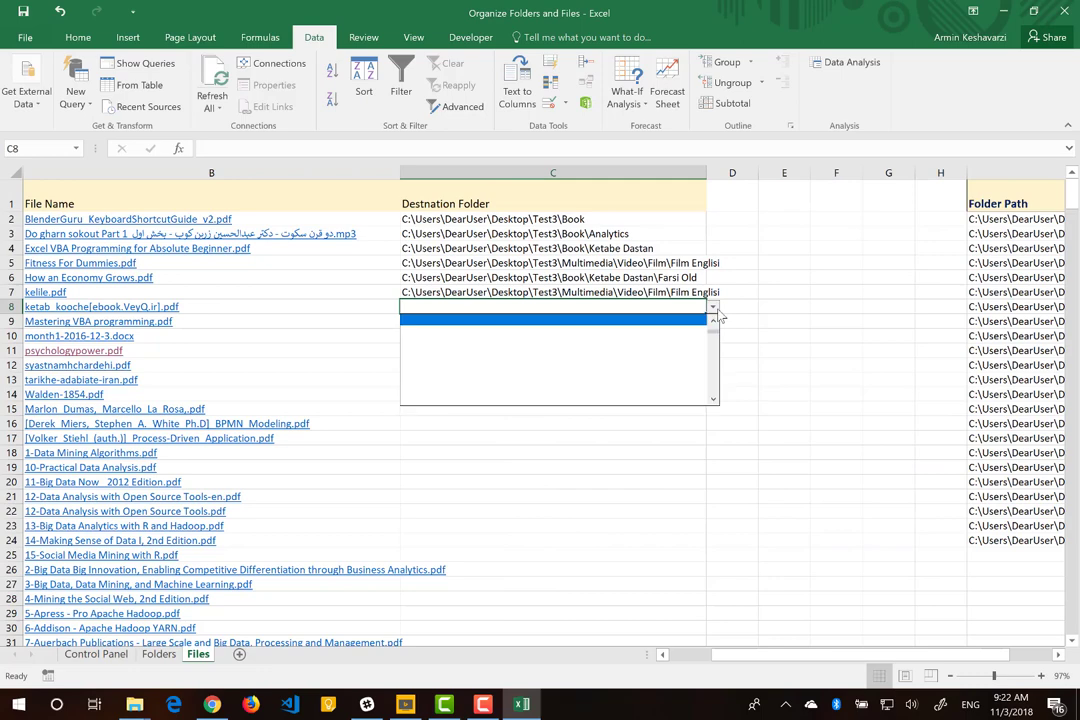
scroll(716, 337, "up", 5)
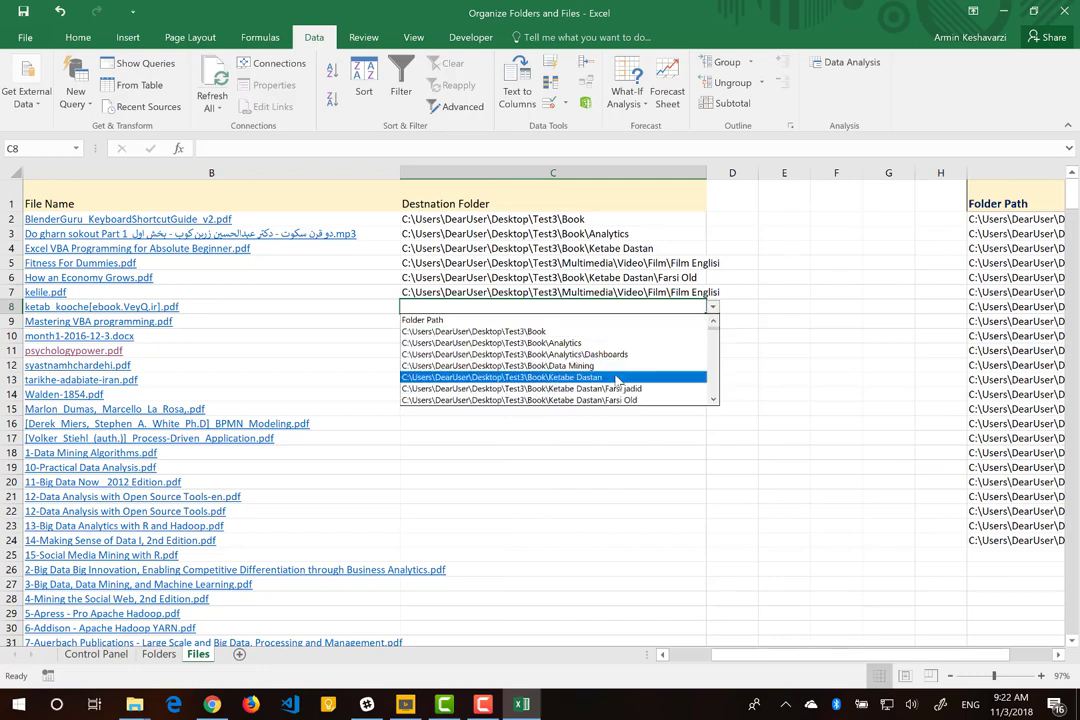
left_click(617, 378)
left_click(640, 322)
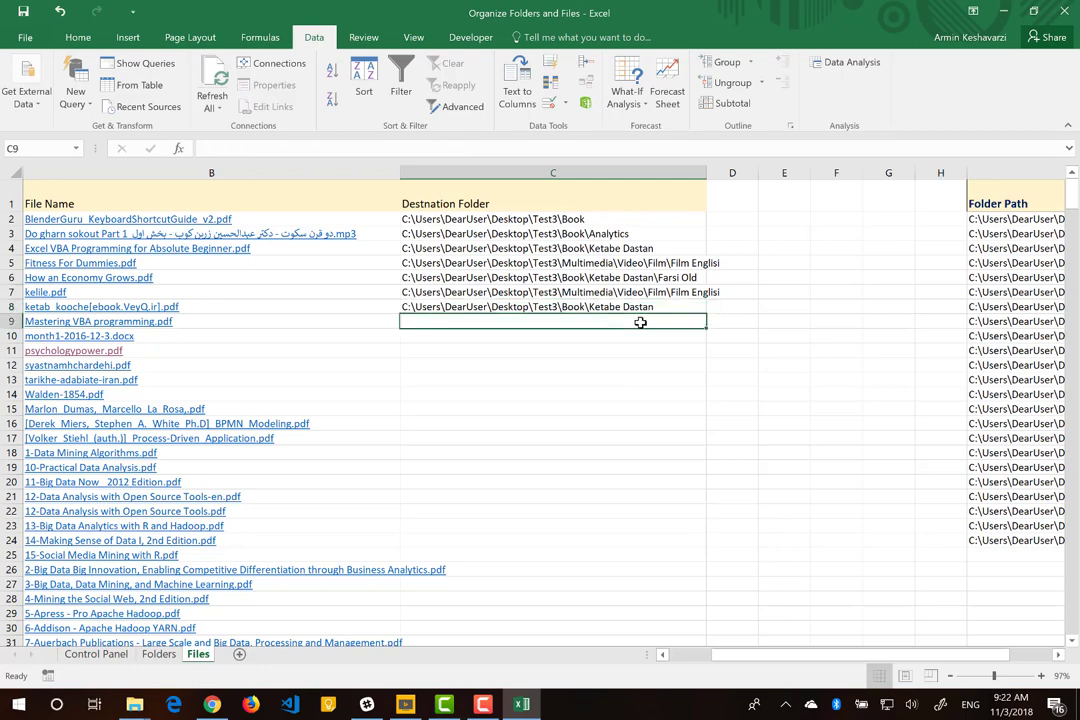
left_click(691, 307)
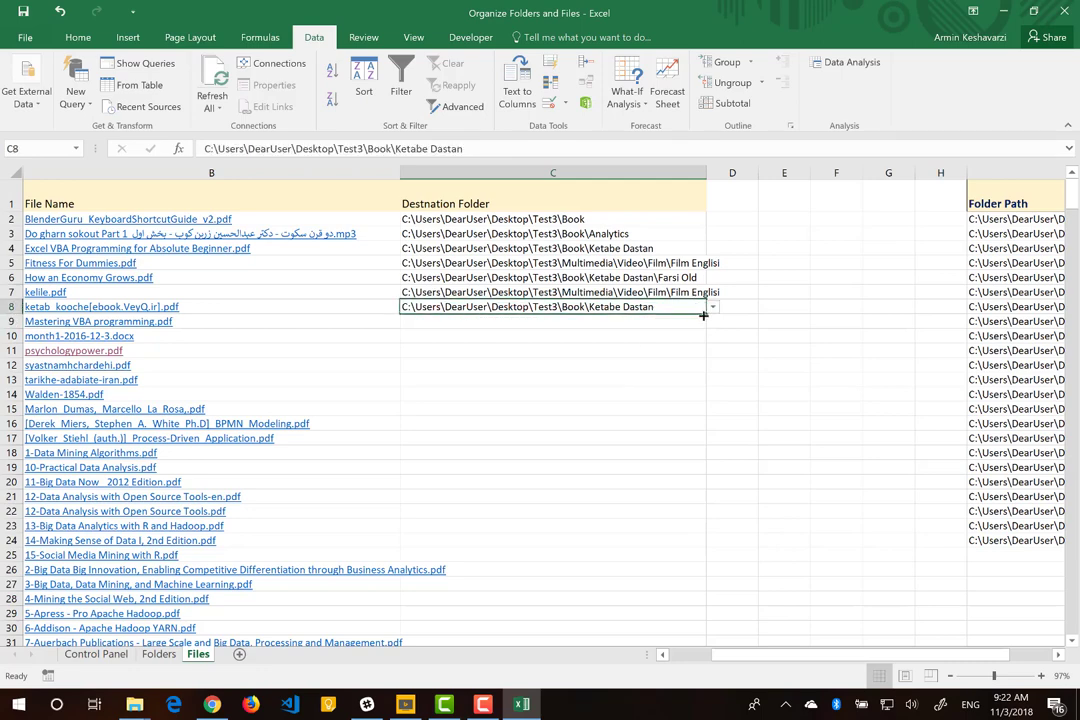
left_click_drag(703, 315, 718, 570)
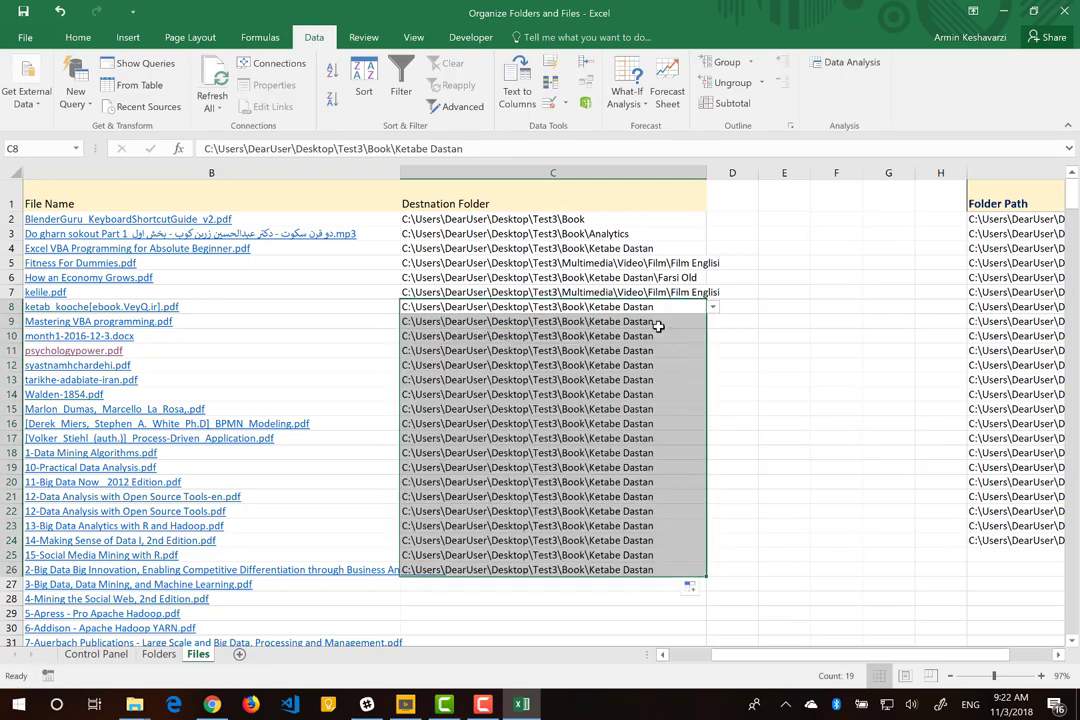
Pick Farsi Old for C9 and Ketabe Dastan\Other for C10 from the dropdowns.
left_click(665, 322)
left_click(713, 321)
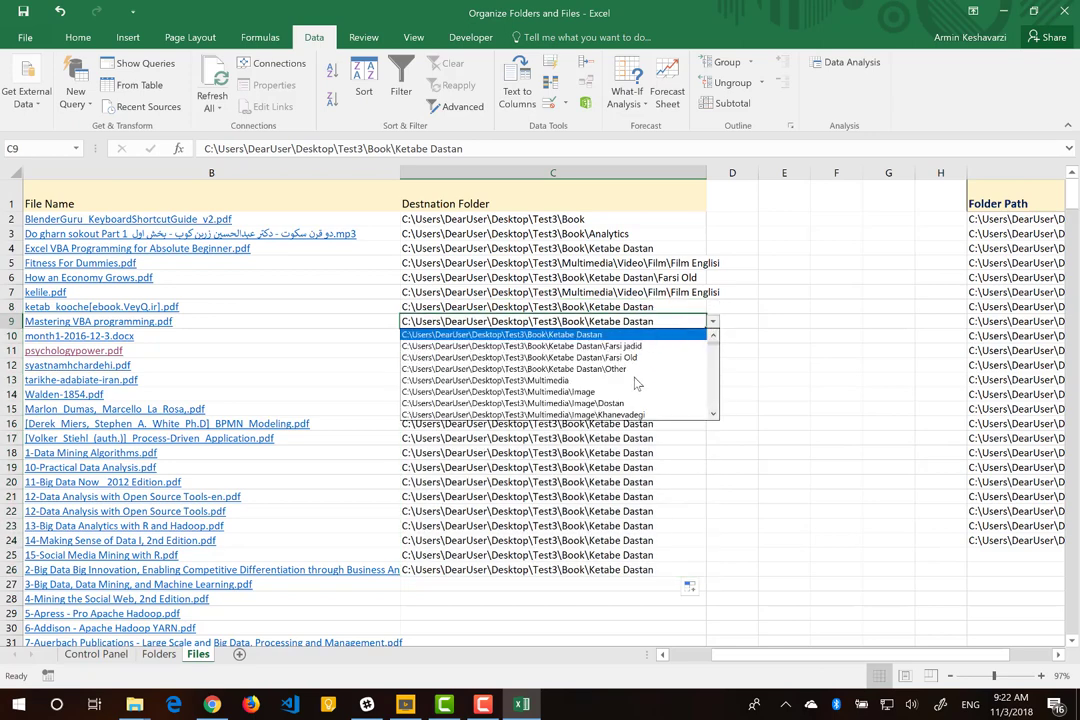
left_click(641, 358)
left_click(703, 338)
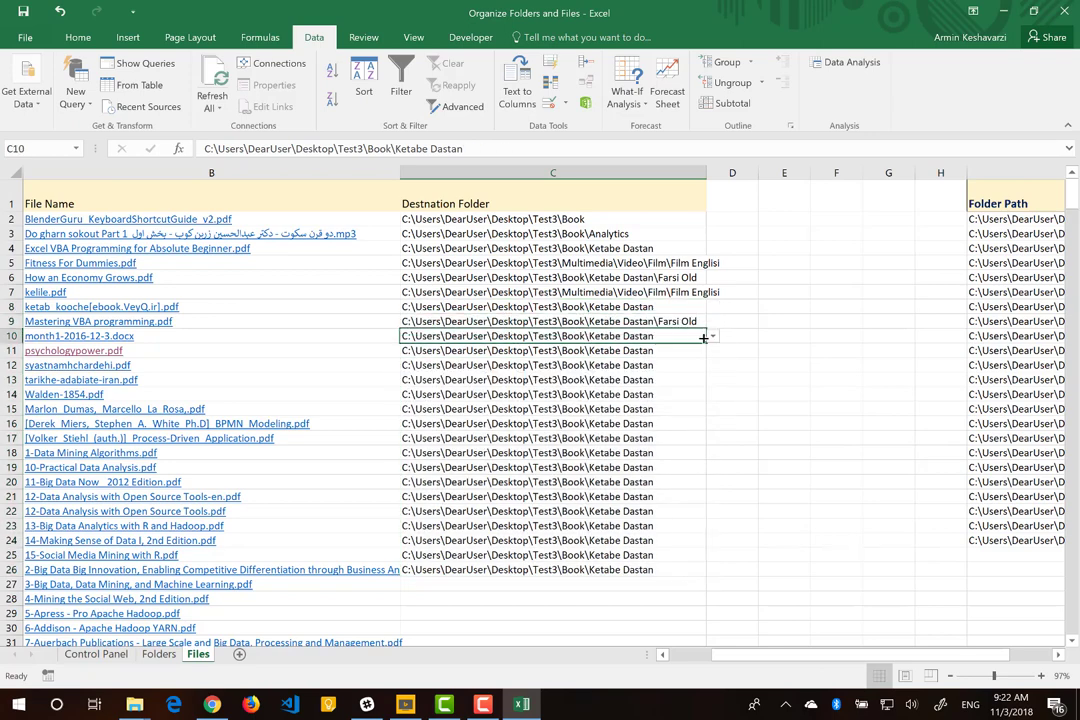
left_click(713, 336)
left_click(560, 380)
Review the Control Panel and Folders sheets, then select column I on Files.
left_click(97, 654)
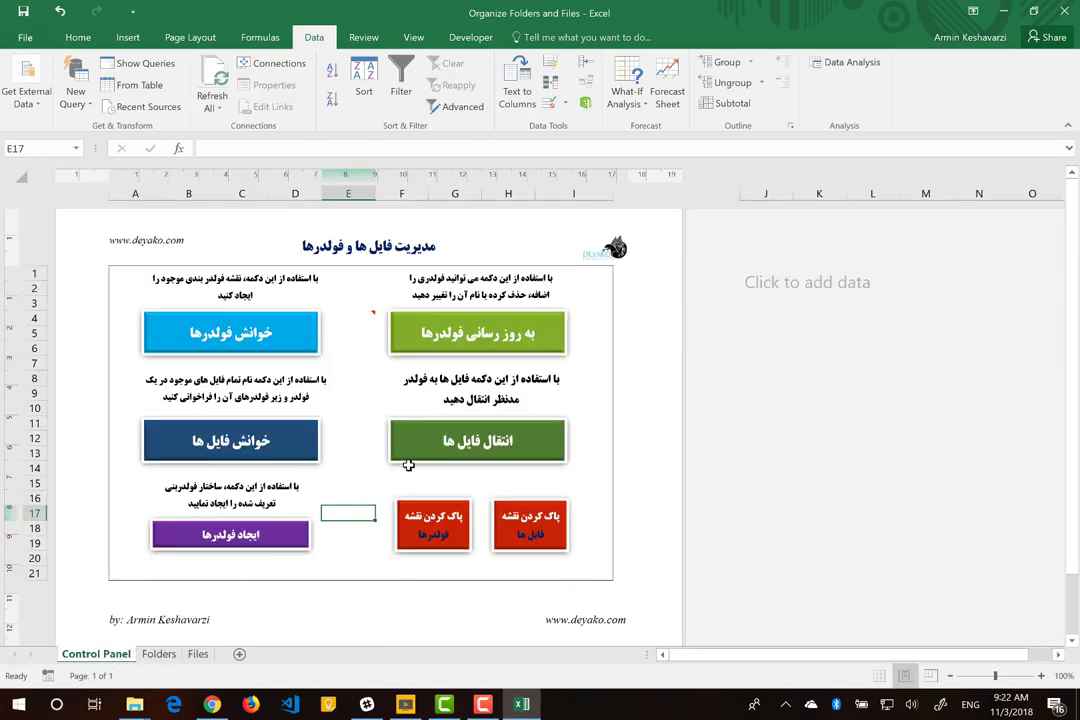
left_click(159, 654)
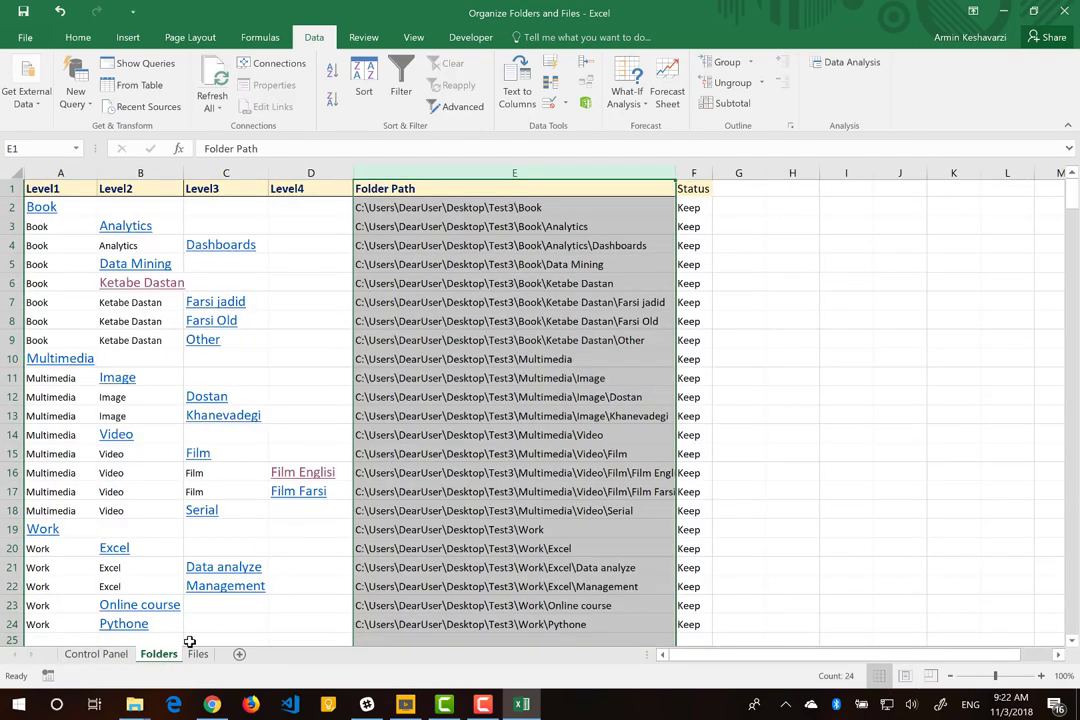
left_click(197, 655)
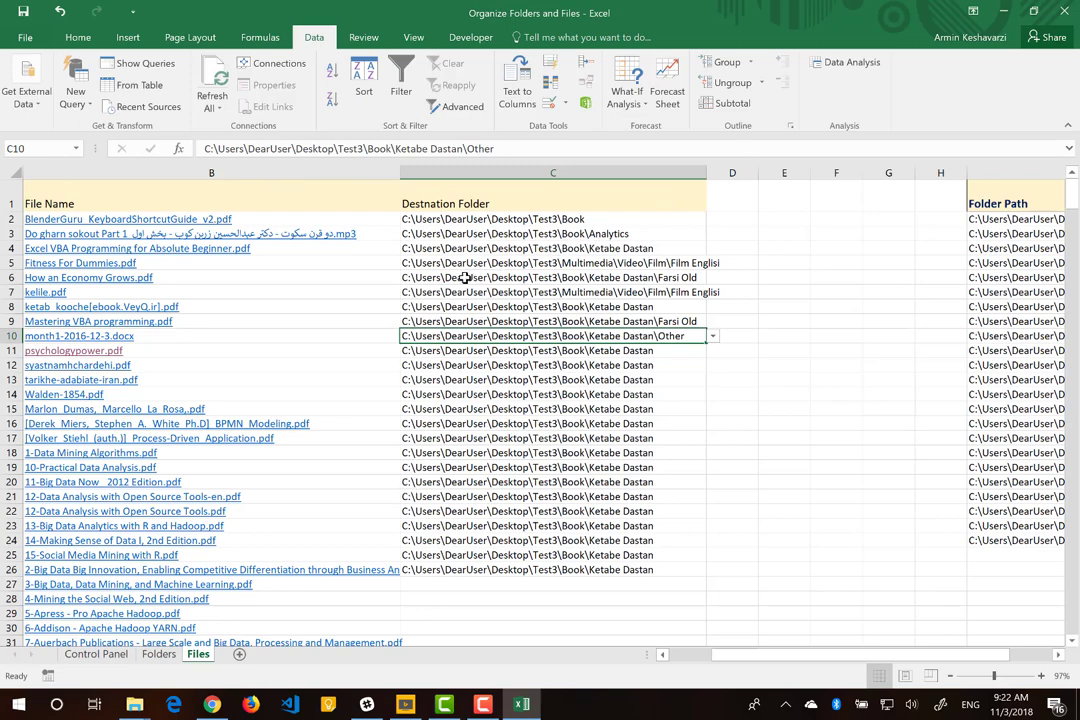
left_click(989, 172)
Clear the Folder Path entries from column I of the Files sheet.
right_click(989, 172)
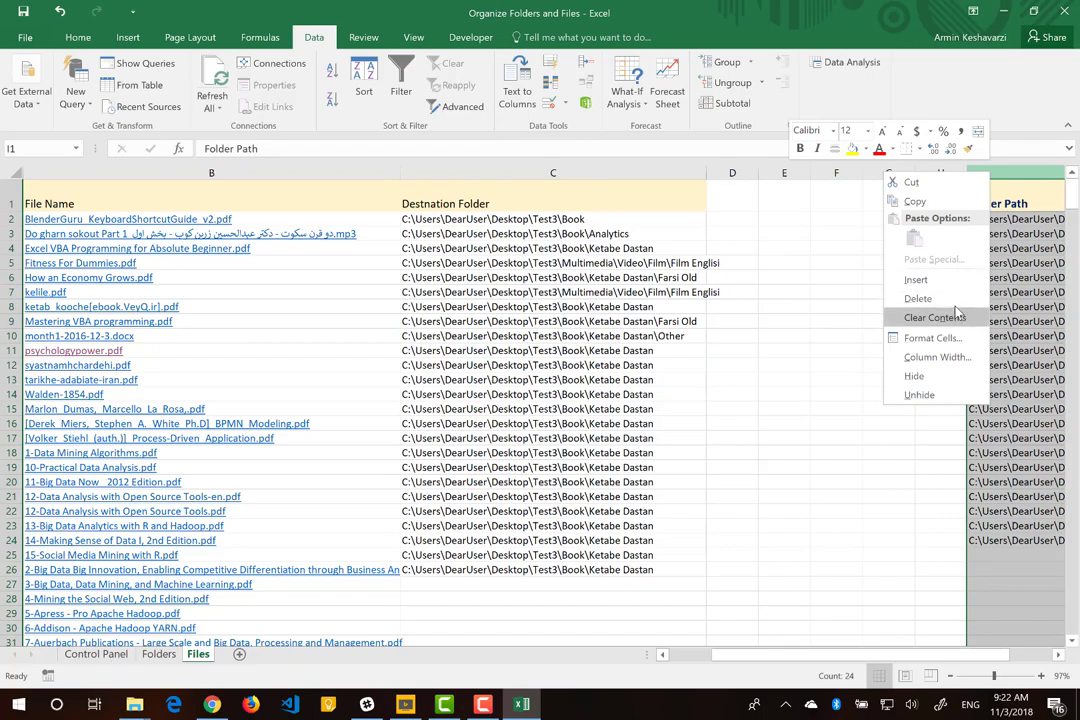
key("ctrl+minus")
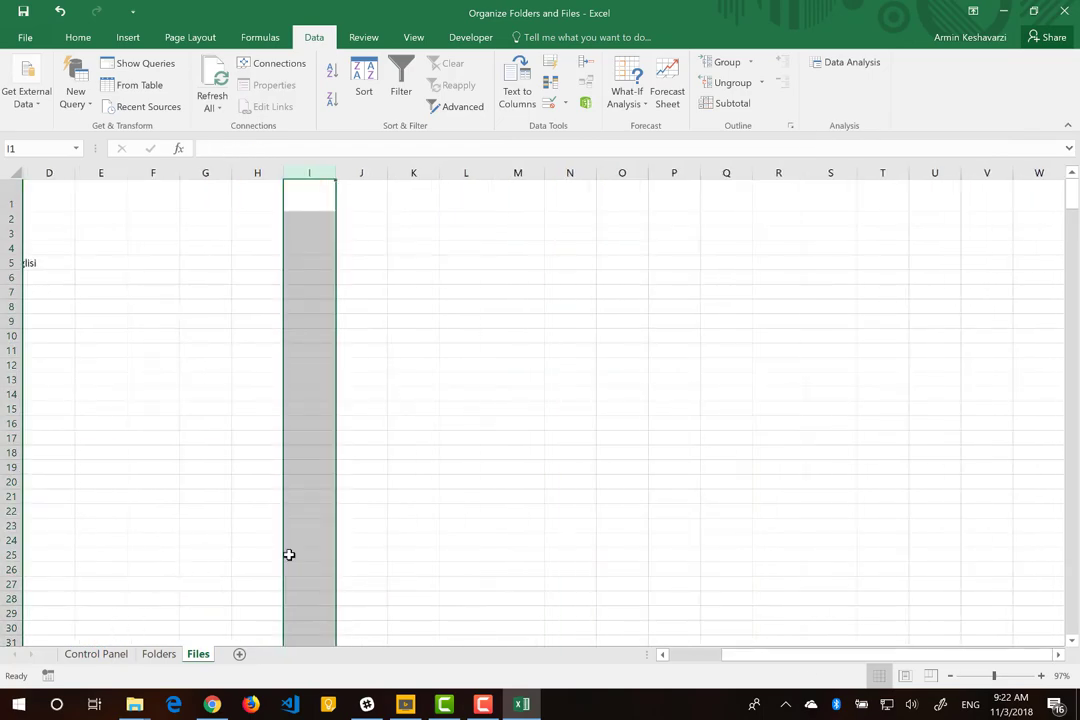
scroll(380, 530, "left", 3)
scroll(385, 515, "left", 2)
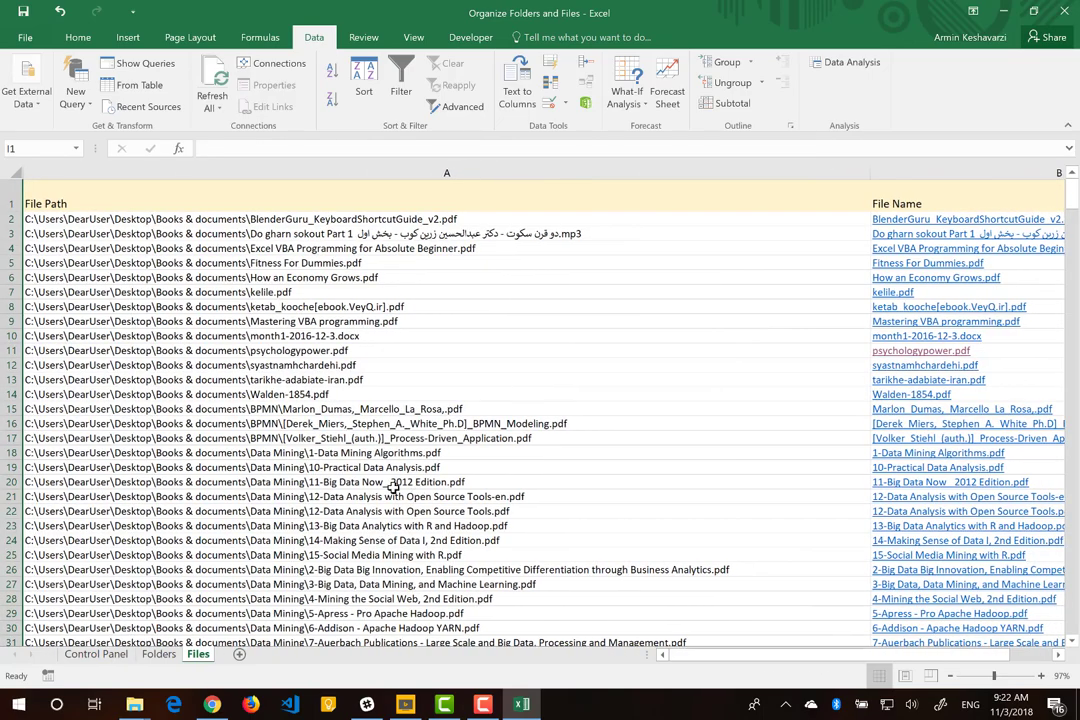
scroll(393, 488, "left", 2)
scroll(393, 488, "left", 2)
Run the Clear Files Map macro from Control Panel and confirm Files is empty.
left_click(108, 655)
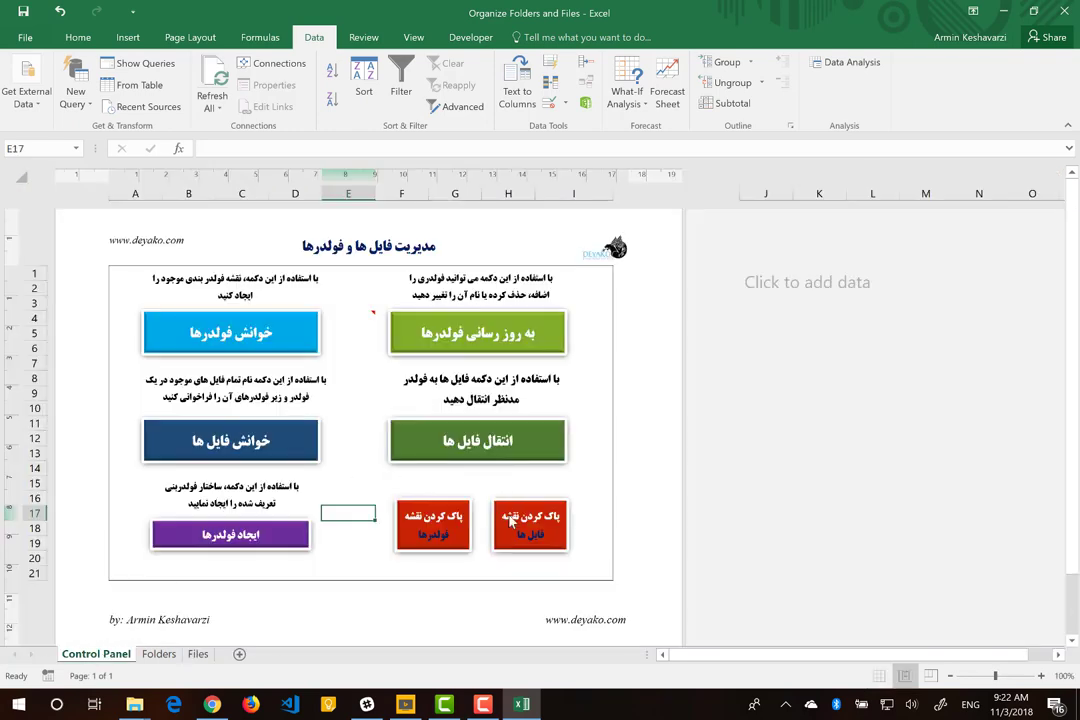
left_click(520, 537)
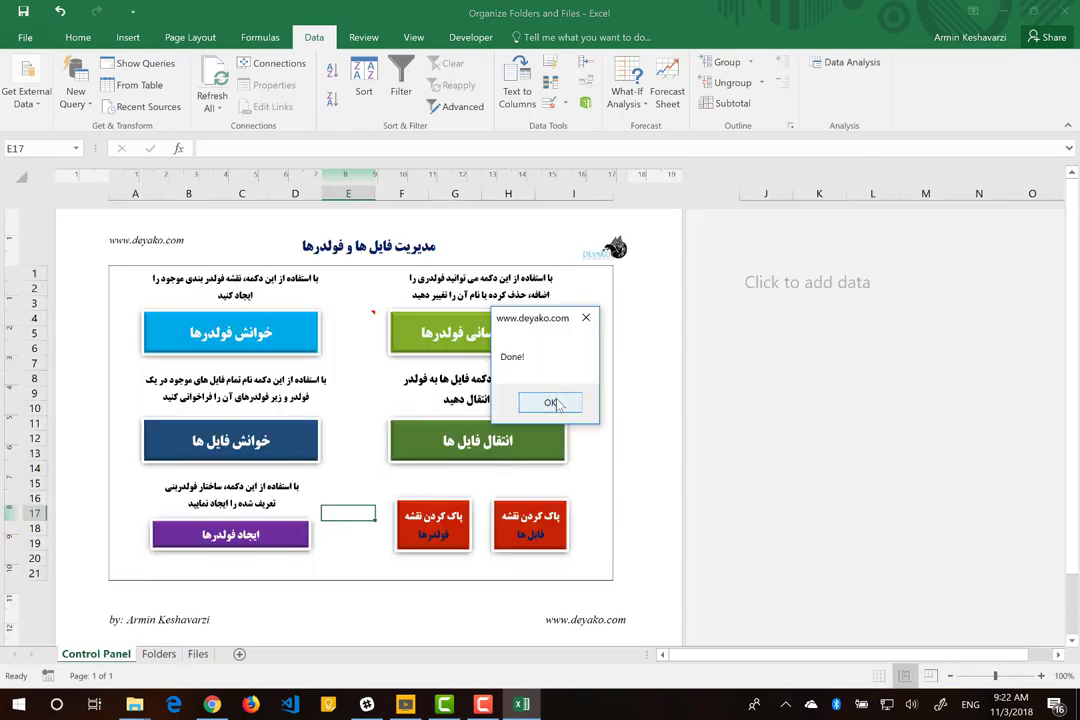
left_click(550, 401)
left_click(198, 654)
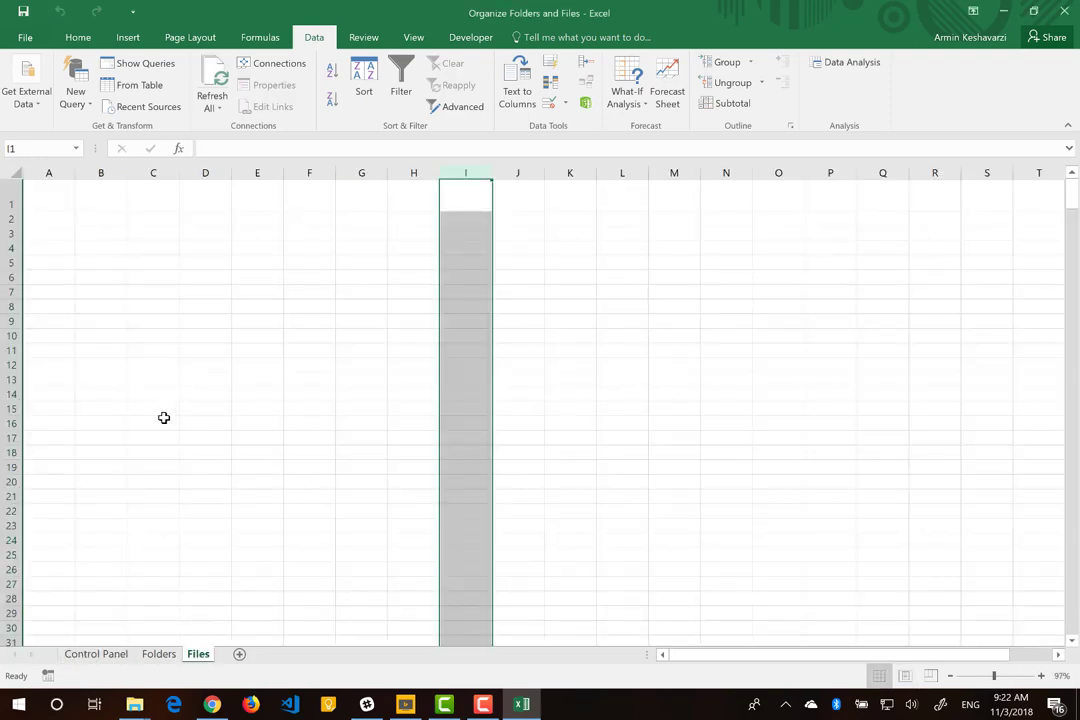
left_click(90, 654)
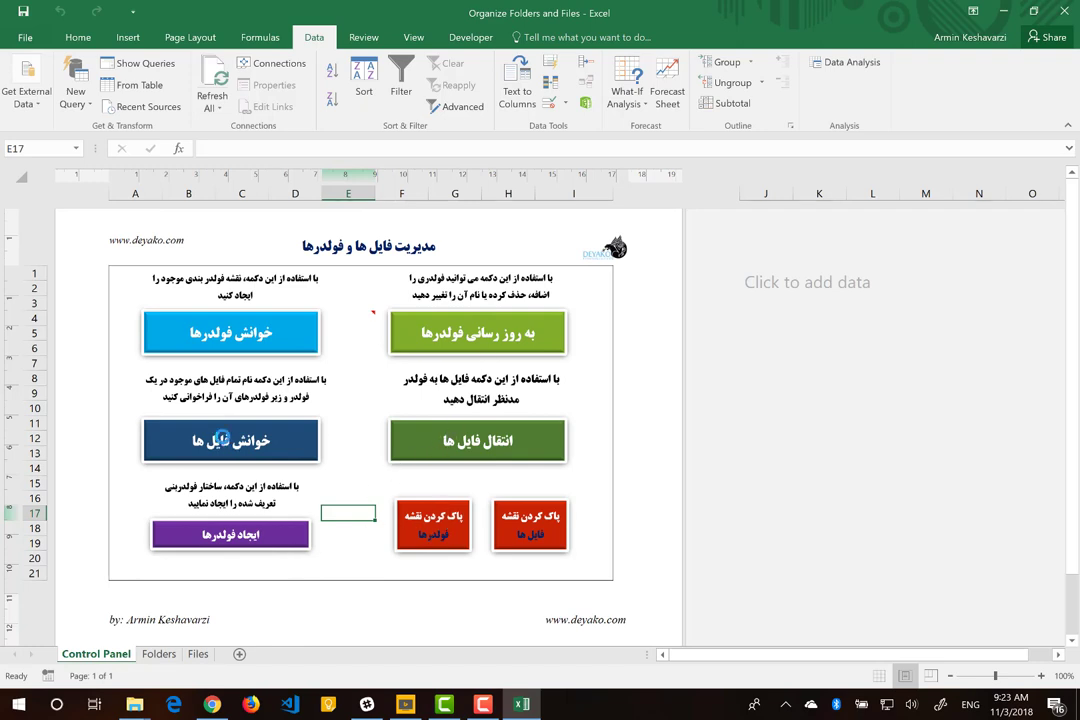
Run Read Files on the test 2 folder to list its seven PDFs on Files.
left_click(222, 439)
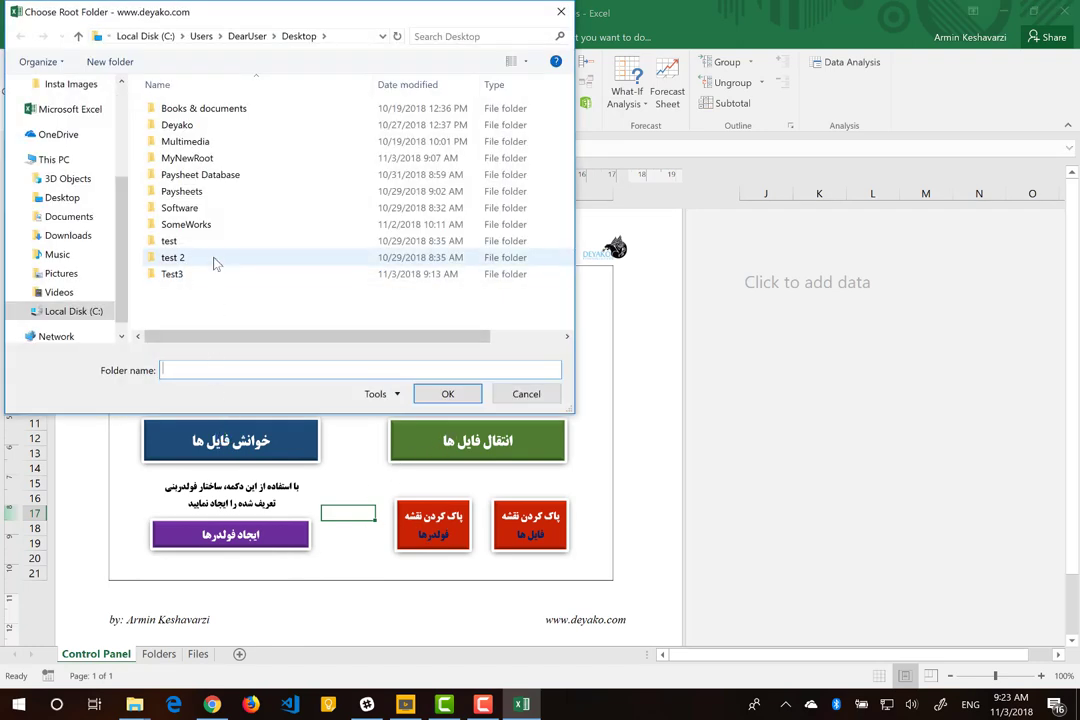
left_click(213, 258)
left_click(447, 394)
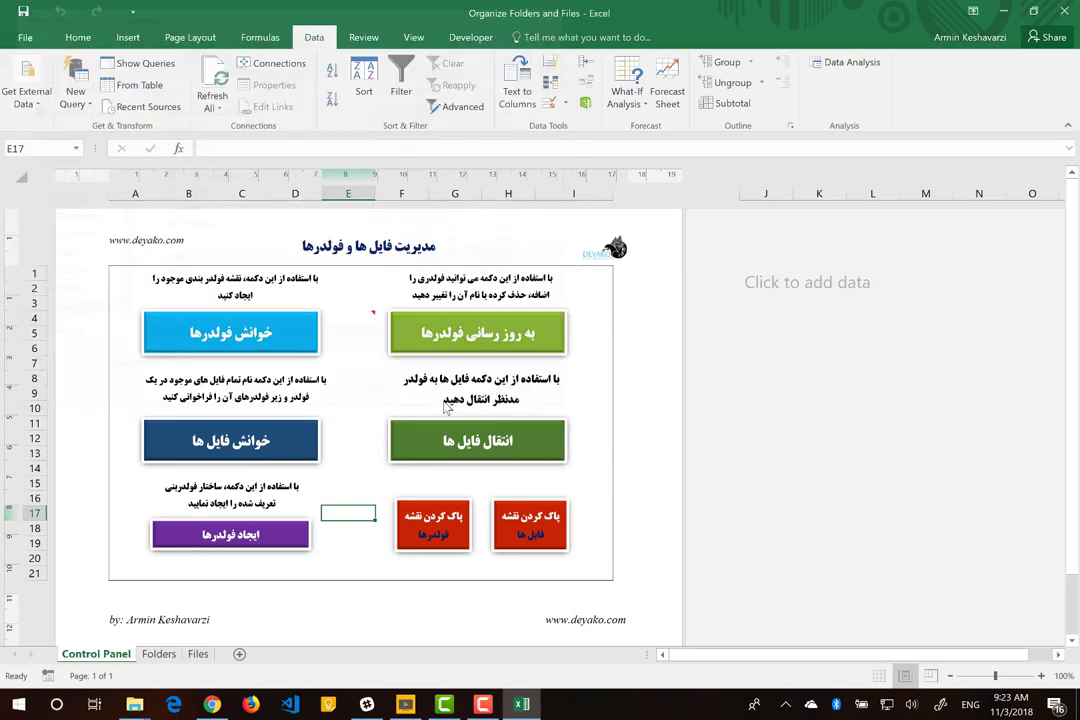
key("Return")
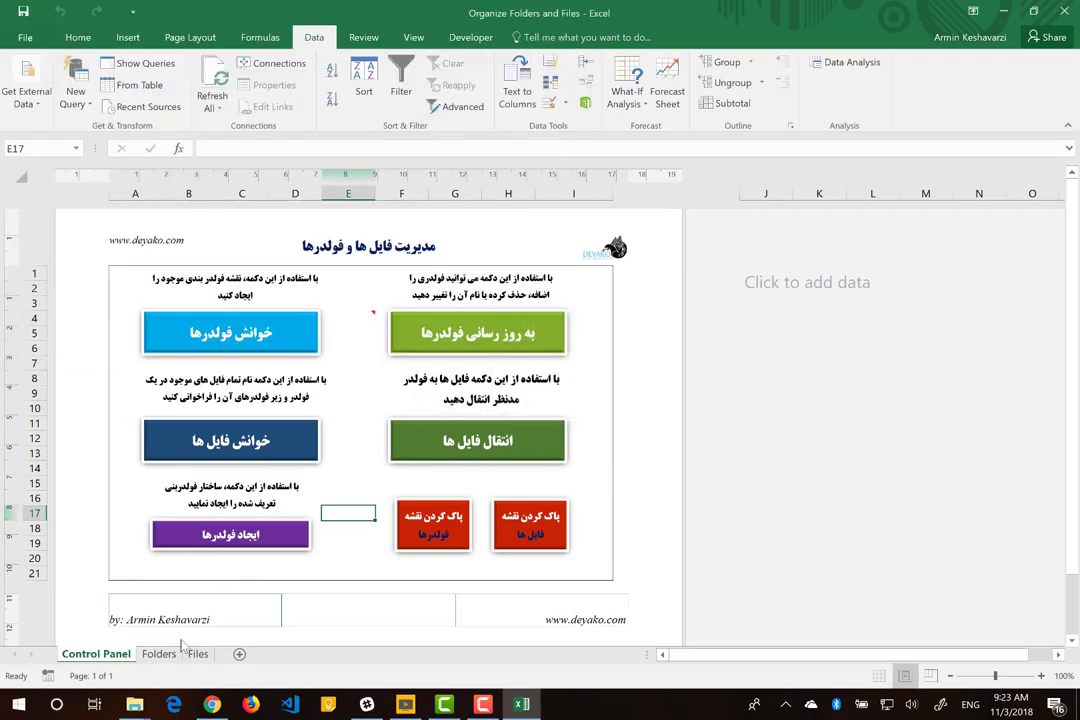
left_click(198, 653)
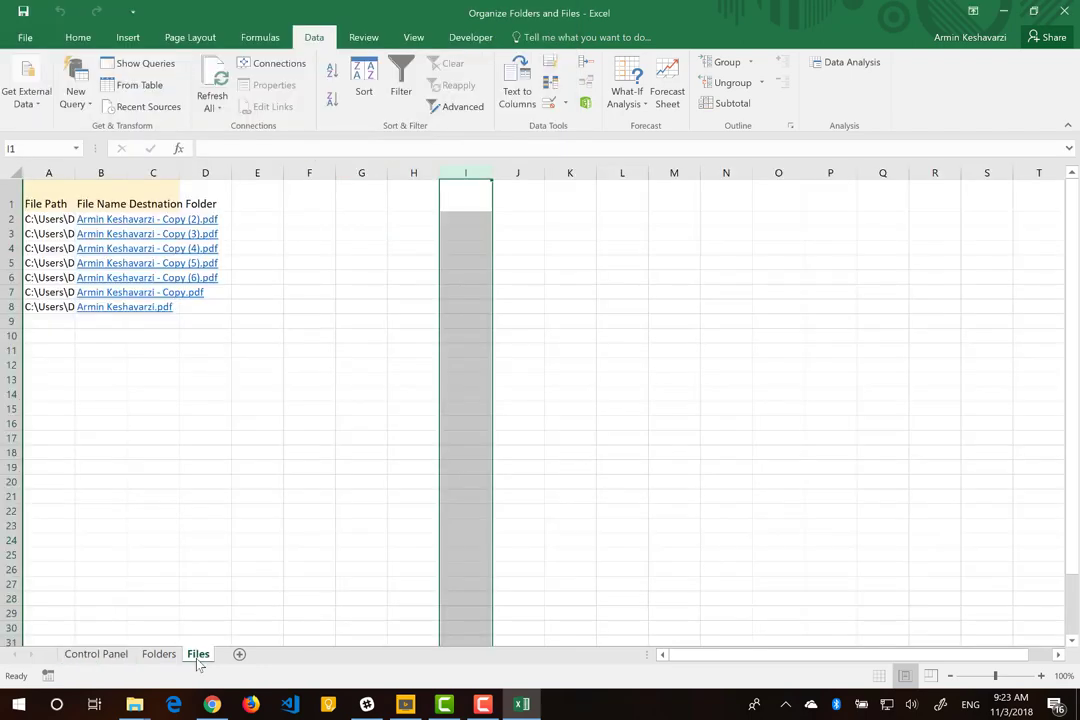
Autofit columns B and C to the file names and Destnation Folder header.
double_click(179, 173)
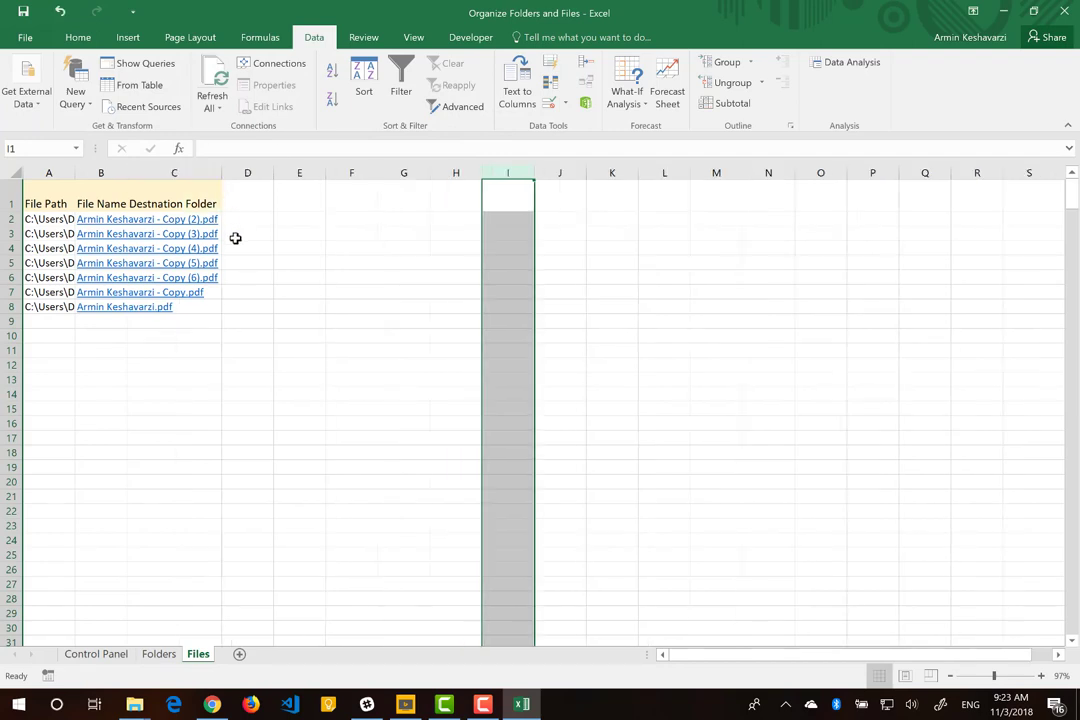
double_click(126, 172)
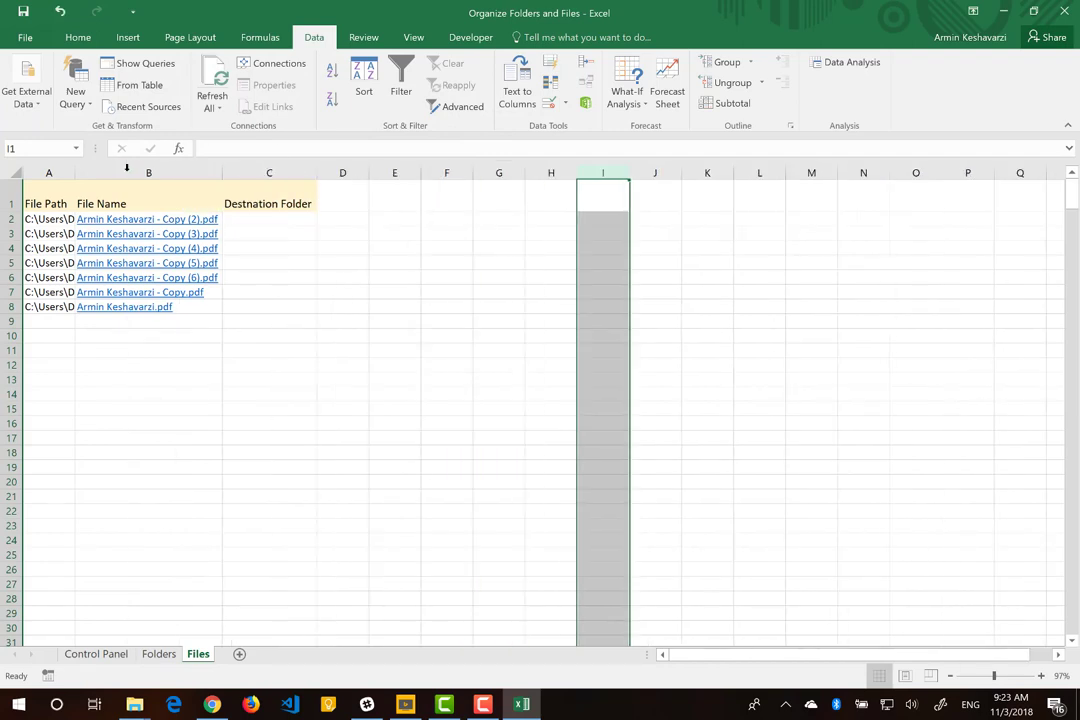
left_click(251, 217)
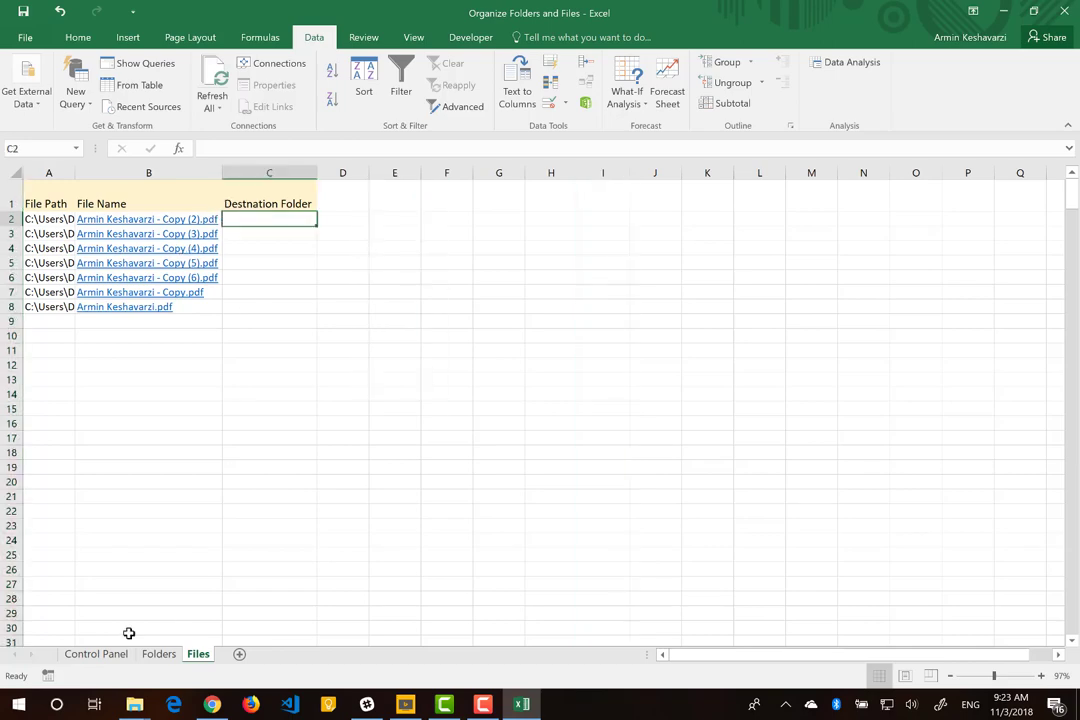
Paste the Folders sheet's Folder Path column into column G of Files.
left_click(159, 655)
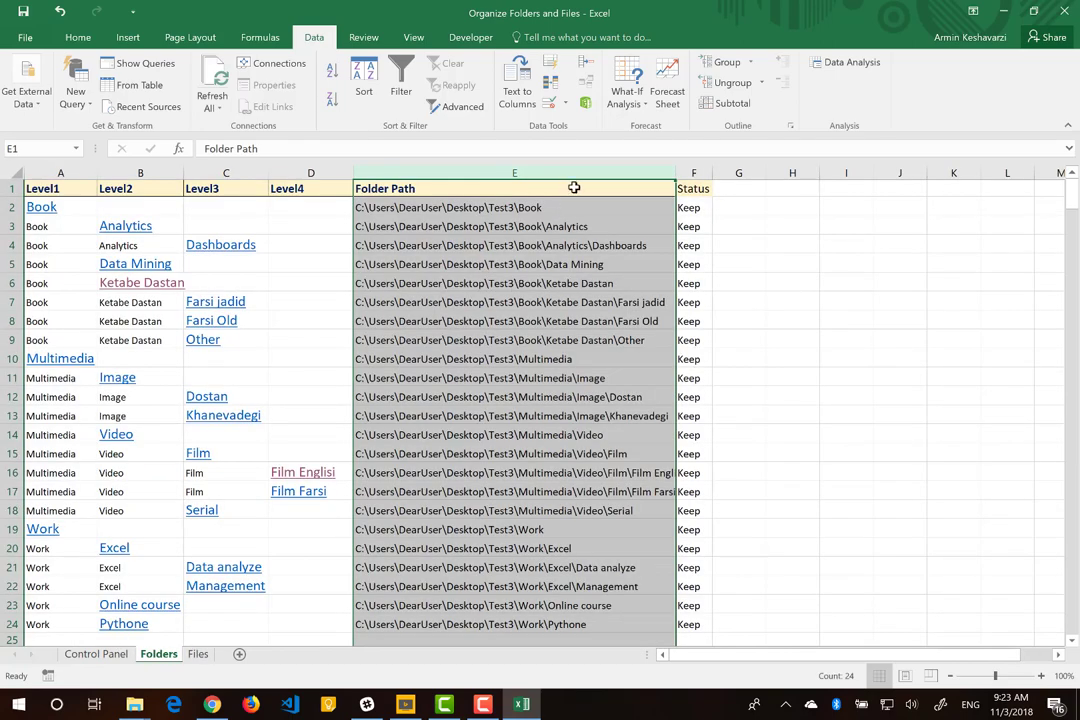
key("ctrl+c")
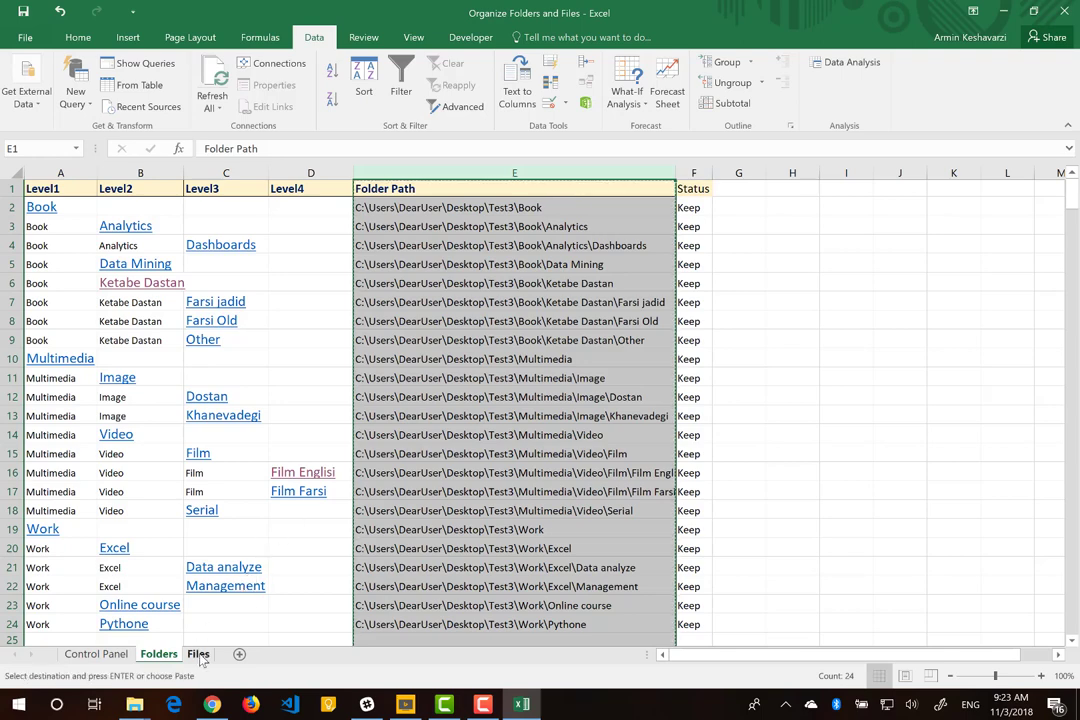
left_click(198, 655)
left_click(495, 200)
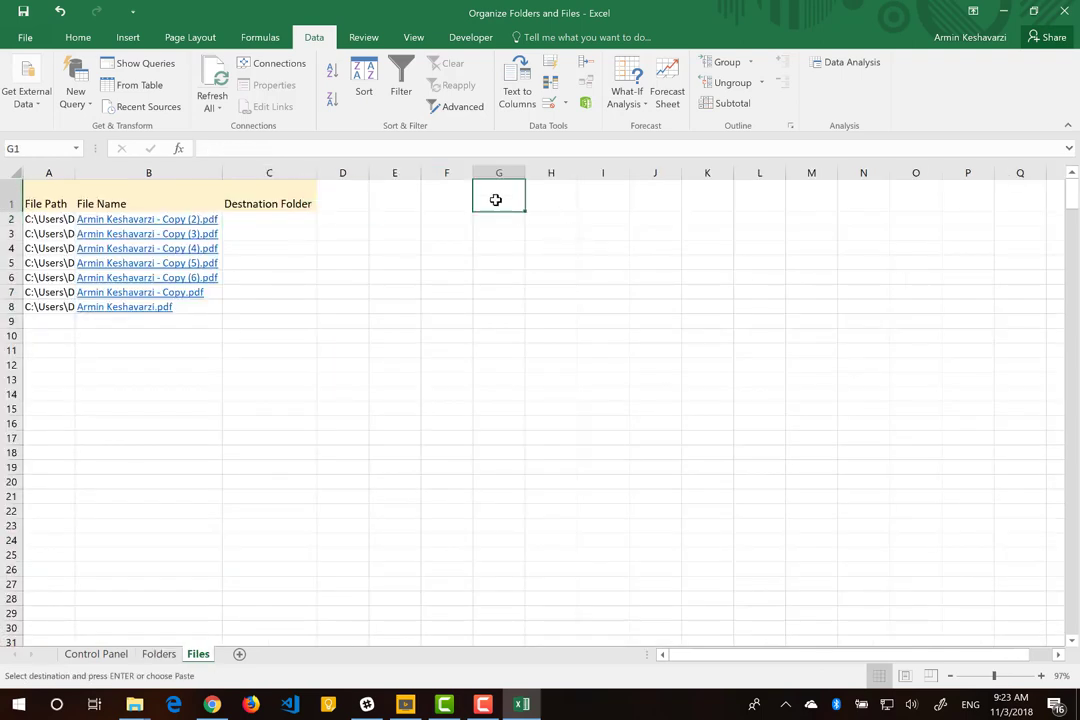
key("ctrl+v")
Link C2 and C3 to the Test3\Book path in G2 and C4 to Book\Analytics in G3.
left_click(260, 217)
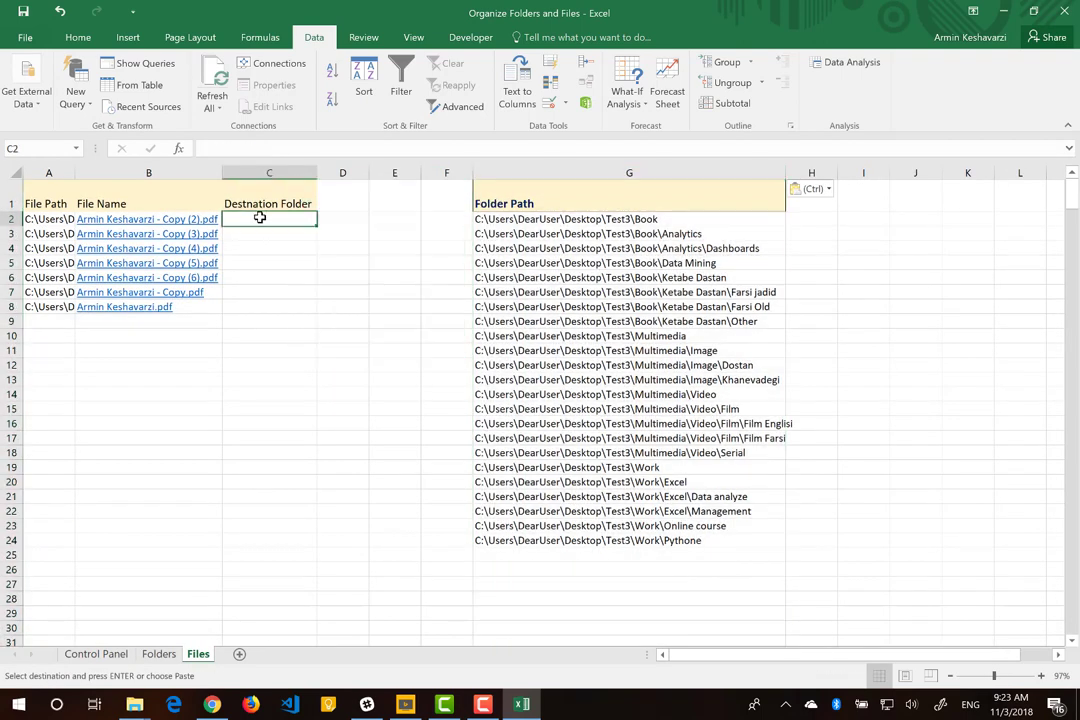
type("=")
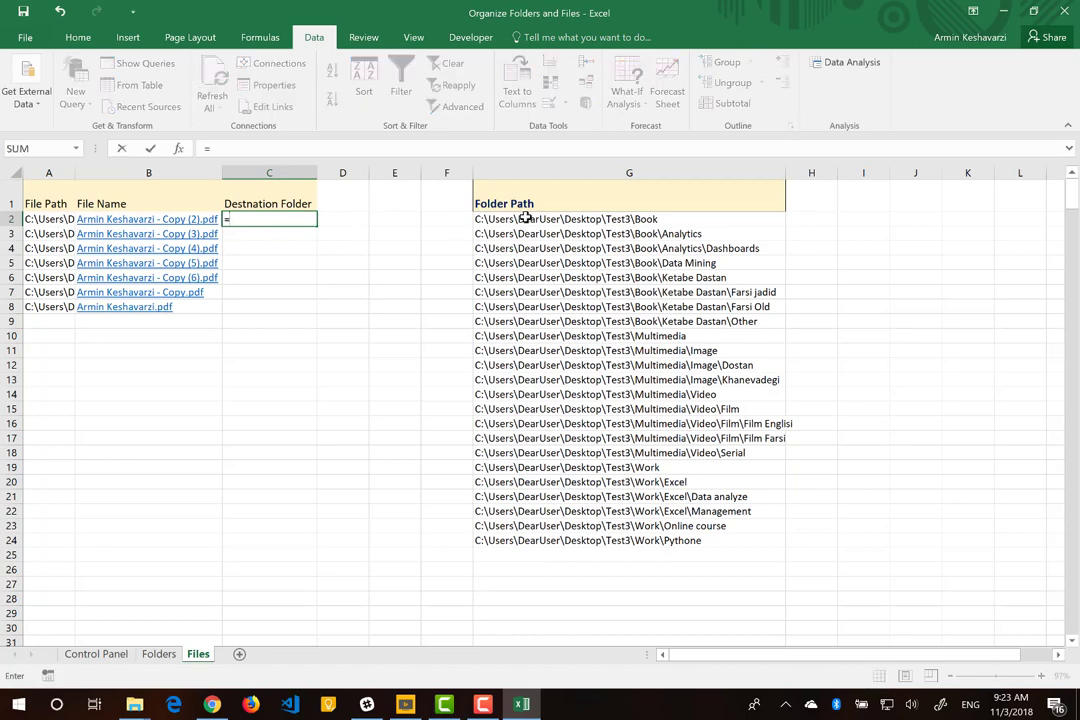
left_click(525, 218)
key("Return")
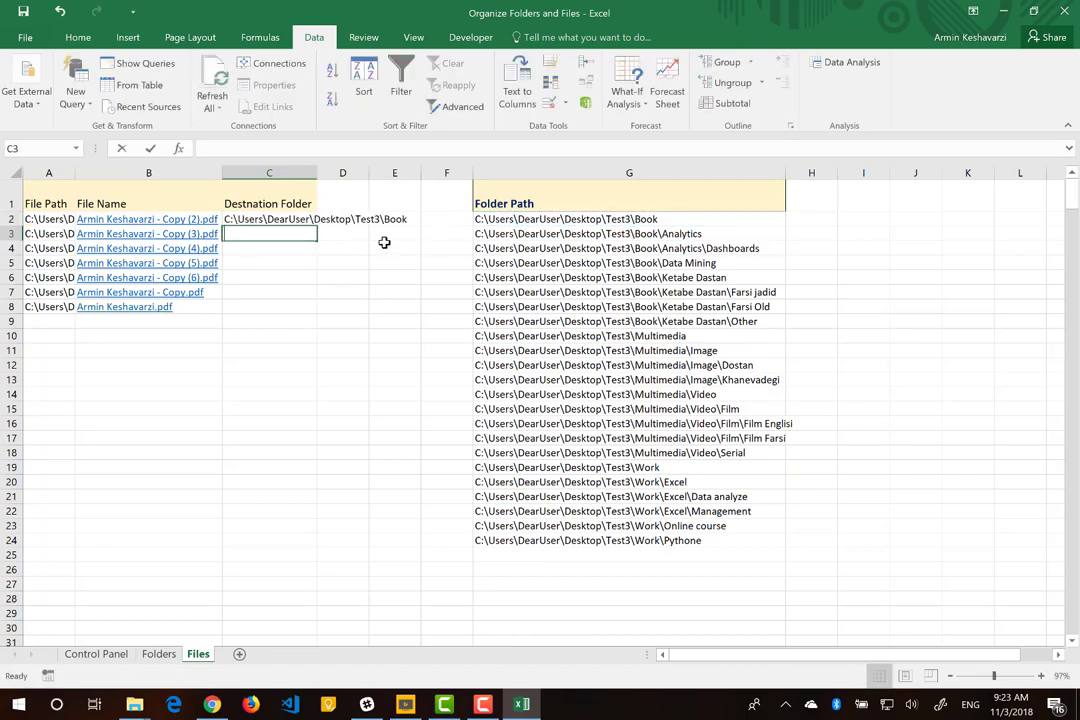
type("=")
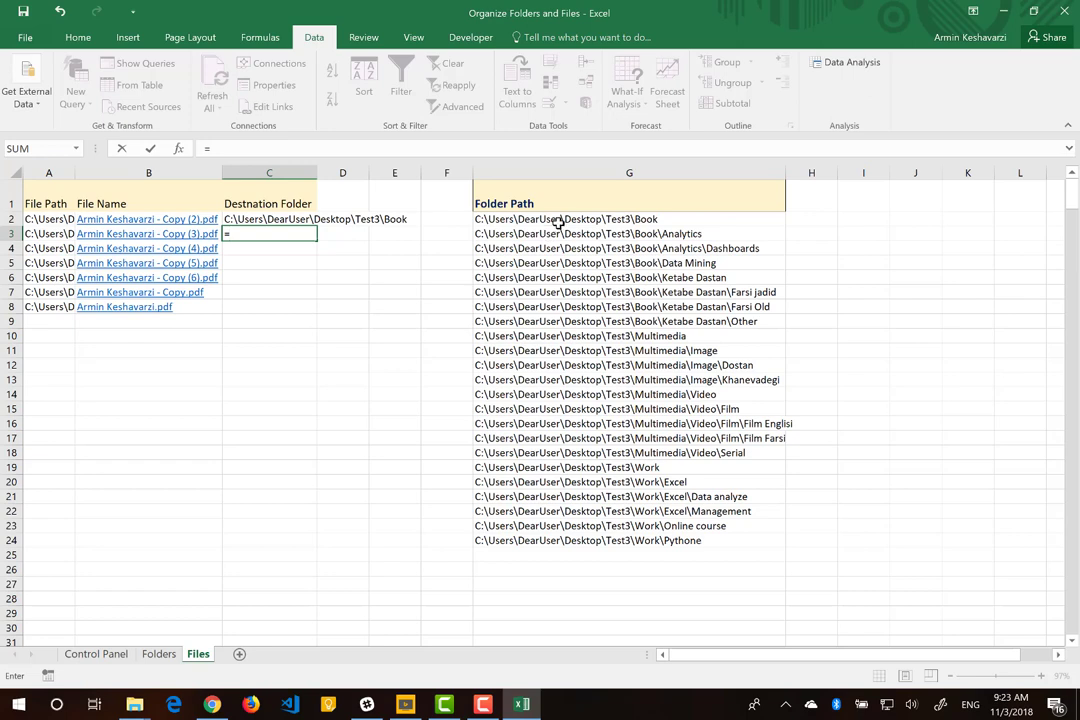
left_click(560, 221)
key("Return")
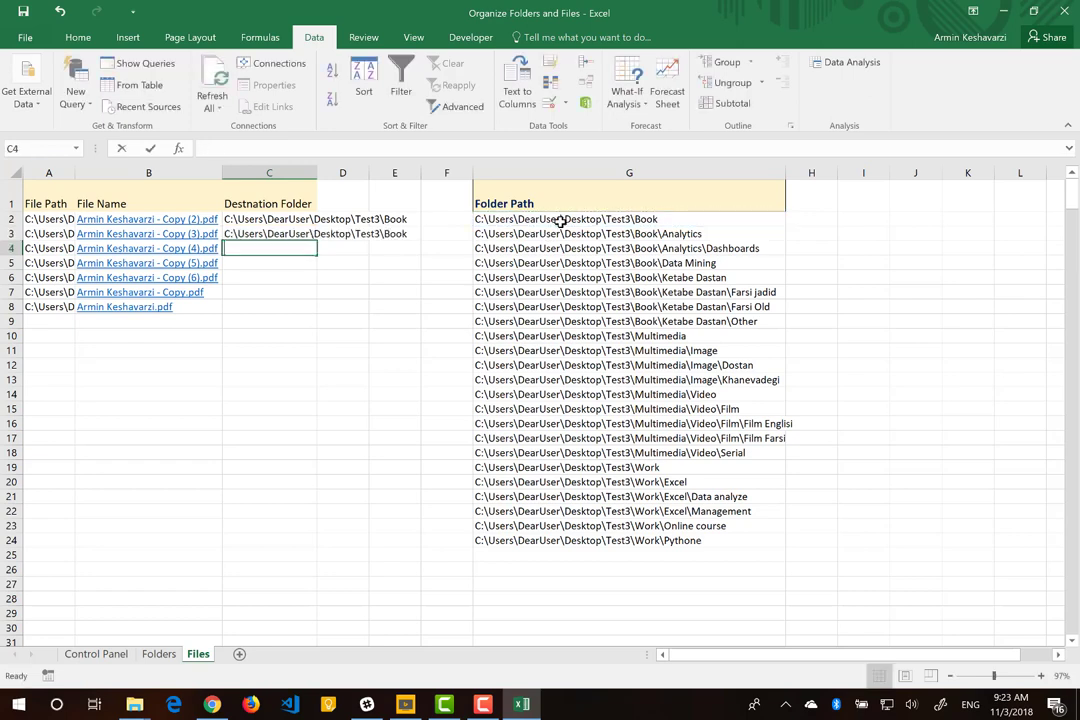
type("=")
left_click(567, 235)
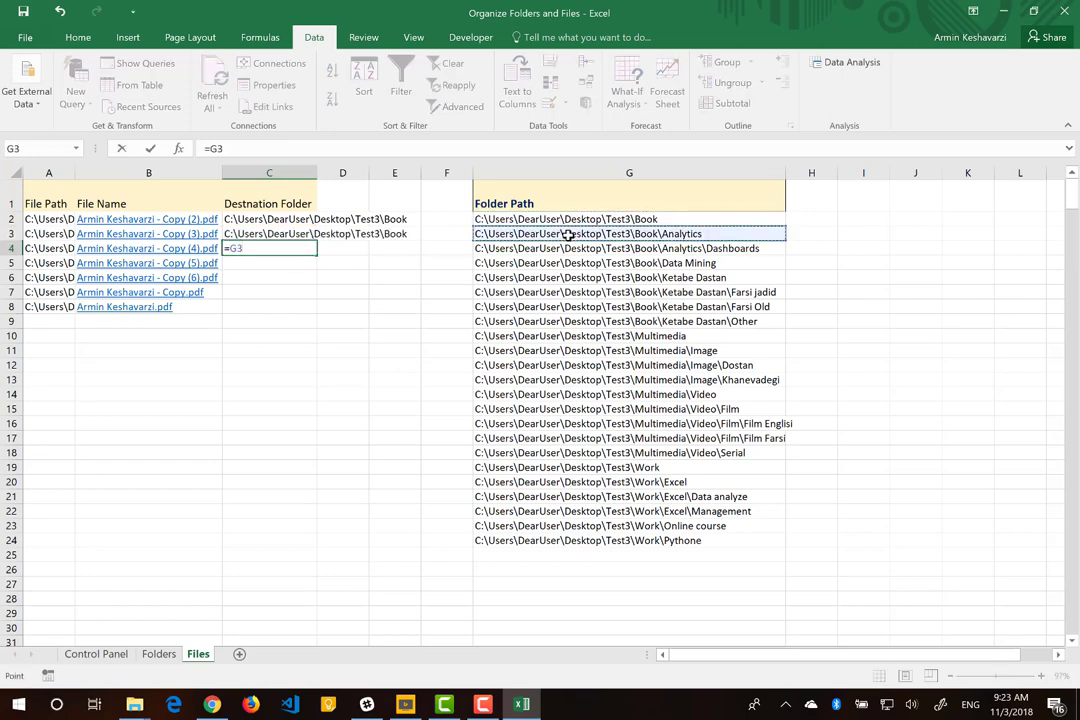
key("Return")
Link C5 to Test3\Work in G19, and C6 and C7 to Work\Excel in G20.
type("=")
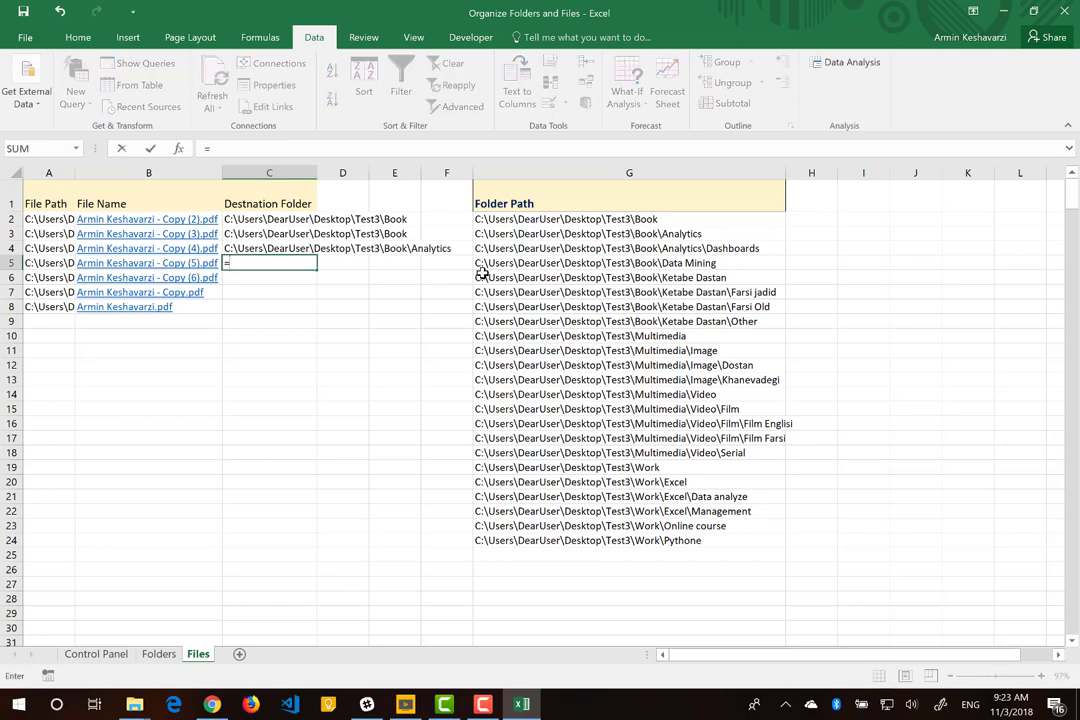
left_click(596, 467)
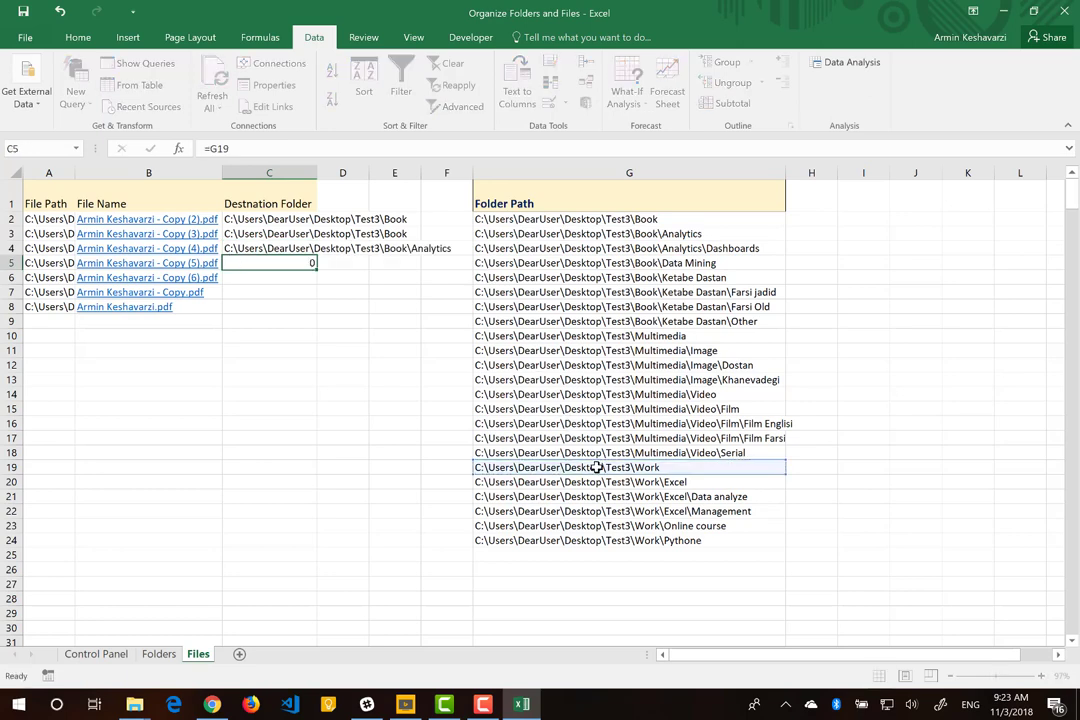
key("Return")
type("=")
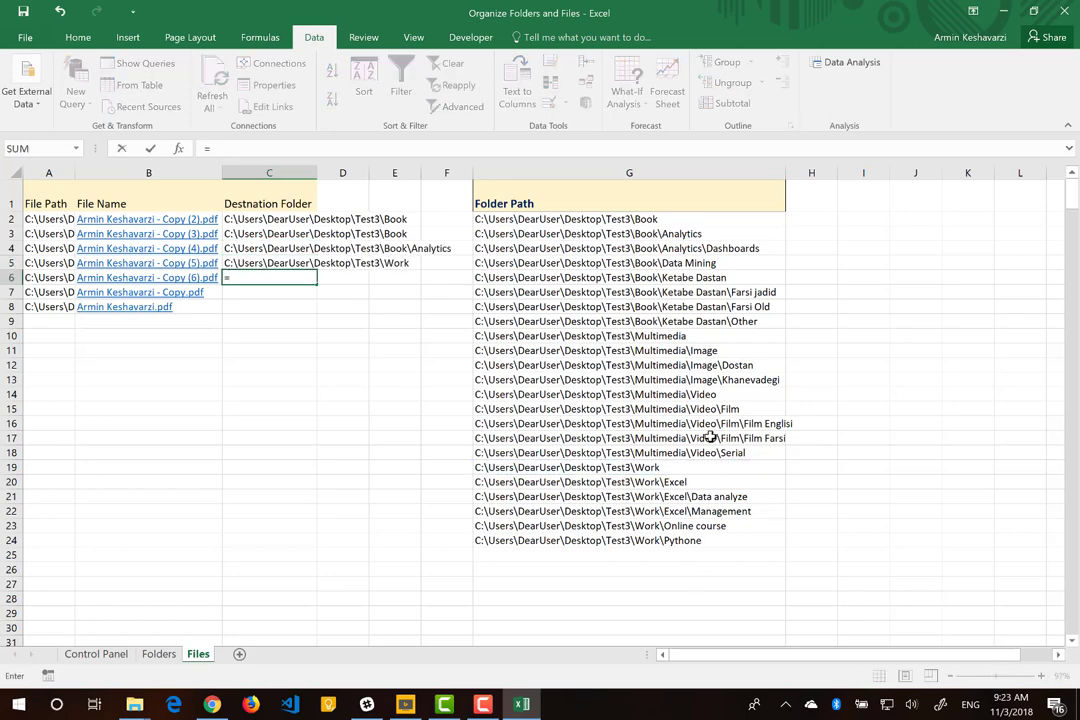
left_click(681, 482)
key("Return")
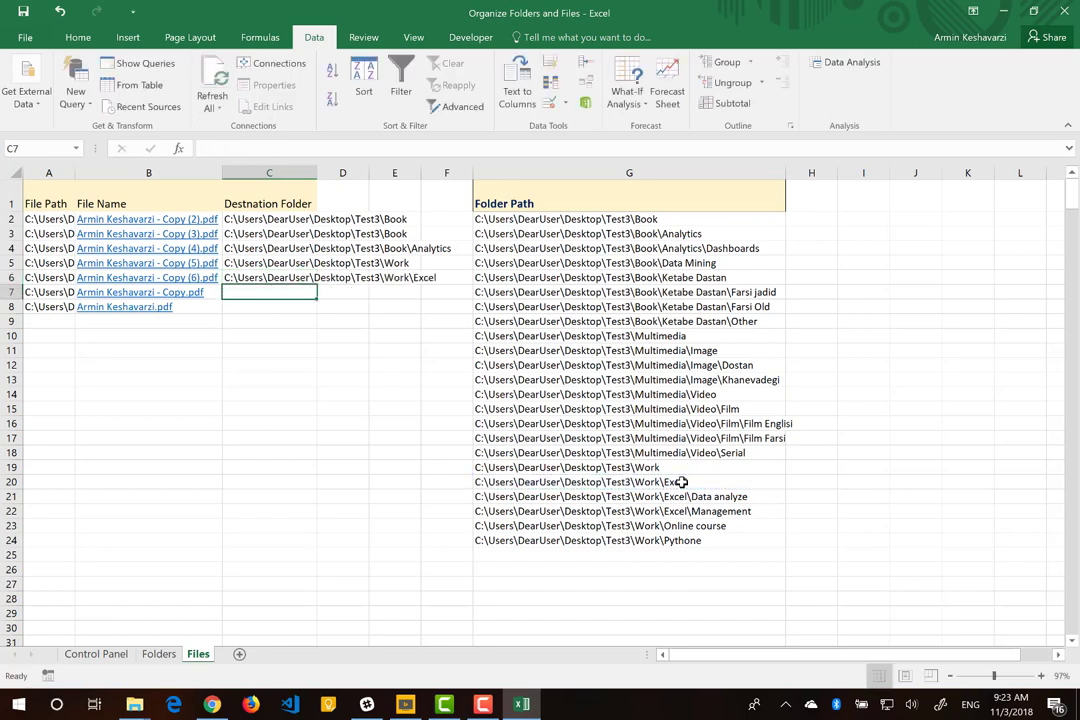
type("=")
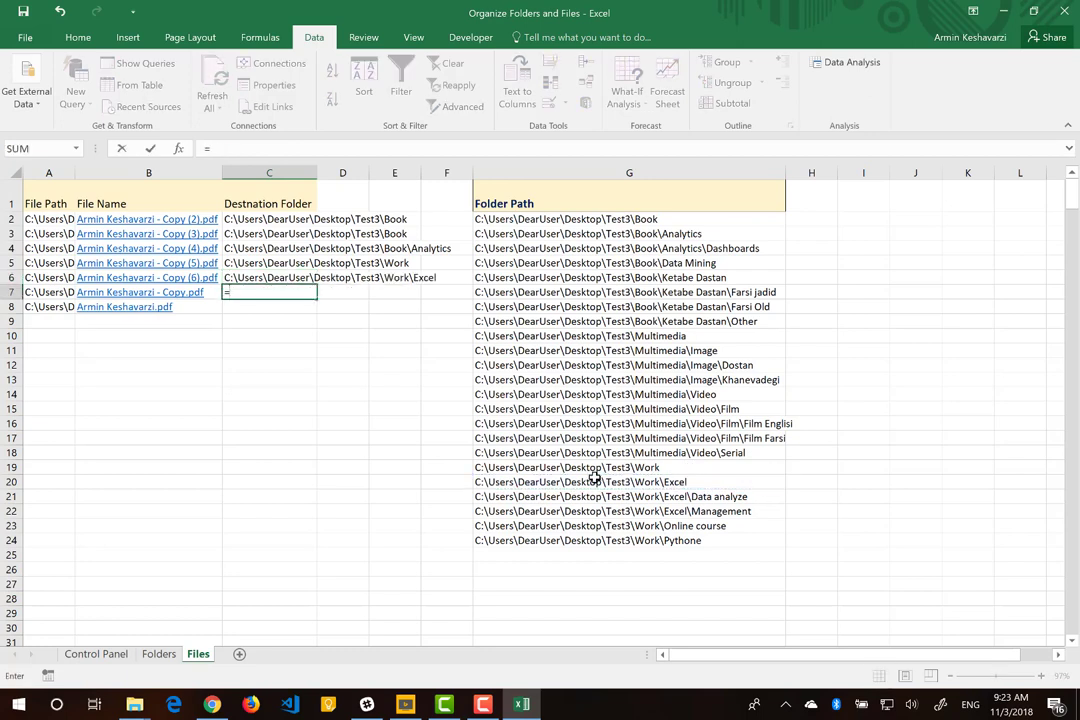
left_click(594, 479)
key("Return")
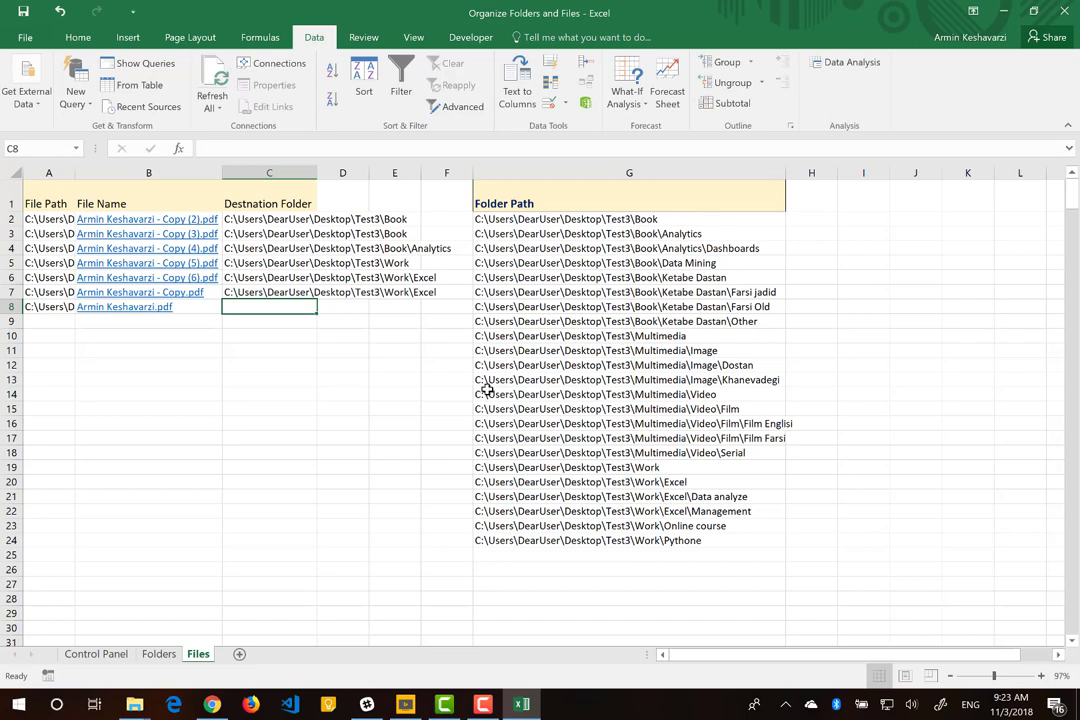
Fill the formula down to C8 and correct it from =G21 to =G20.
key("ctrl+d")
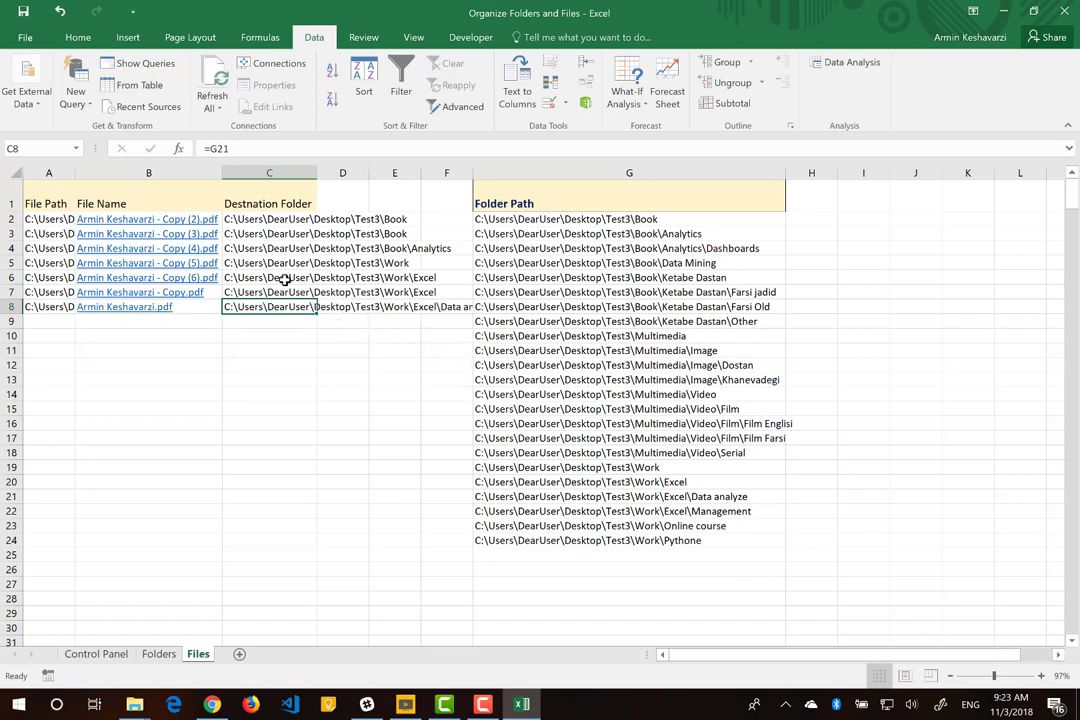
left_click(248, 148)
key("BackSpace")
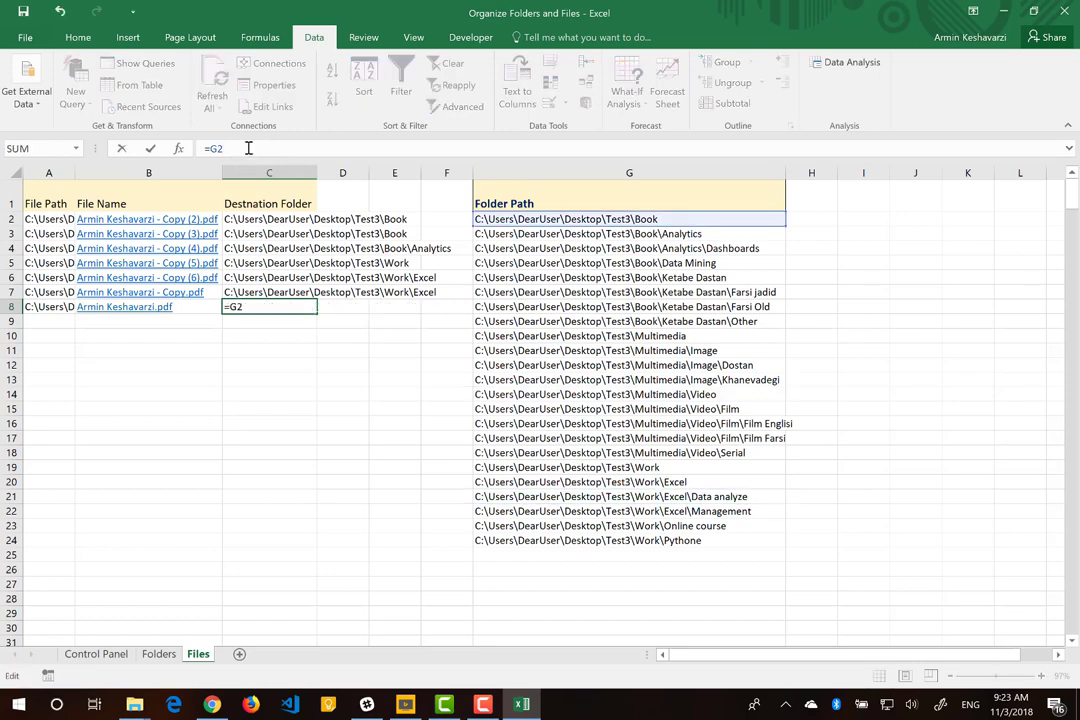
type("0")
key("Return")
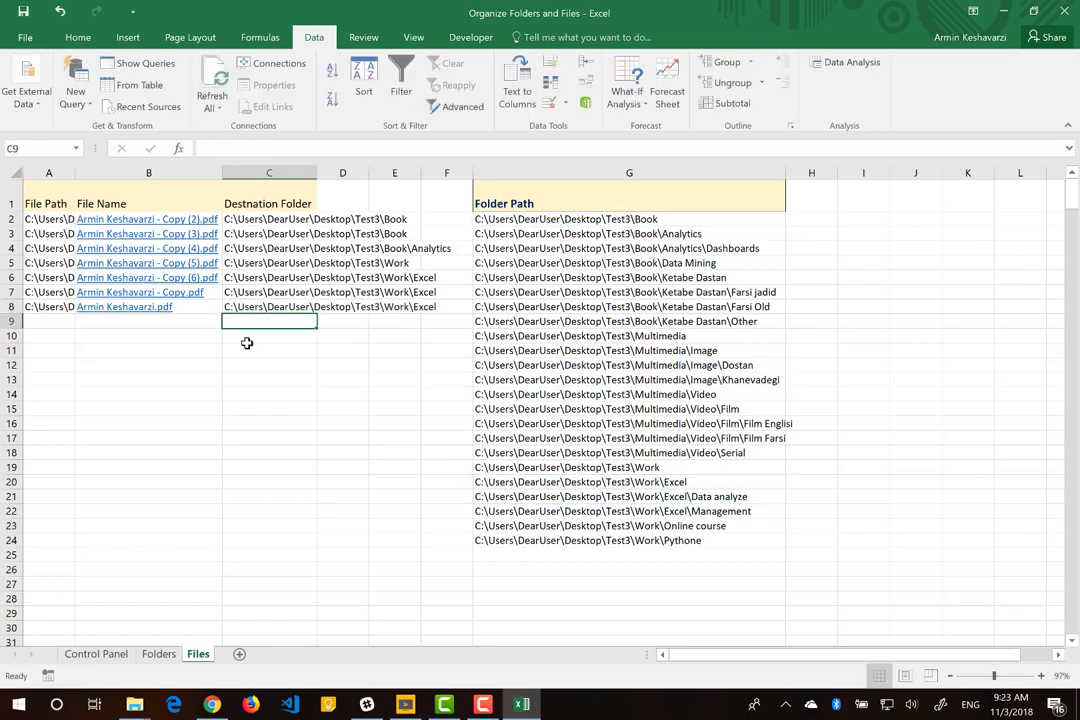
Run the Control Panel move-files macro, accept 'All Moved!', then check Folders and Files.
left_click(96, 653)
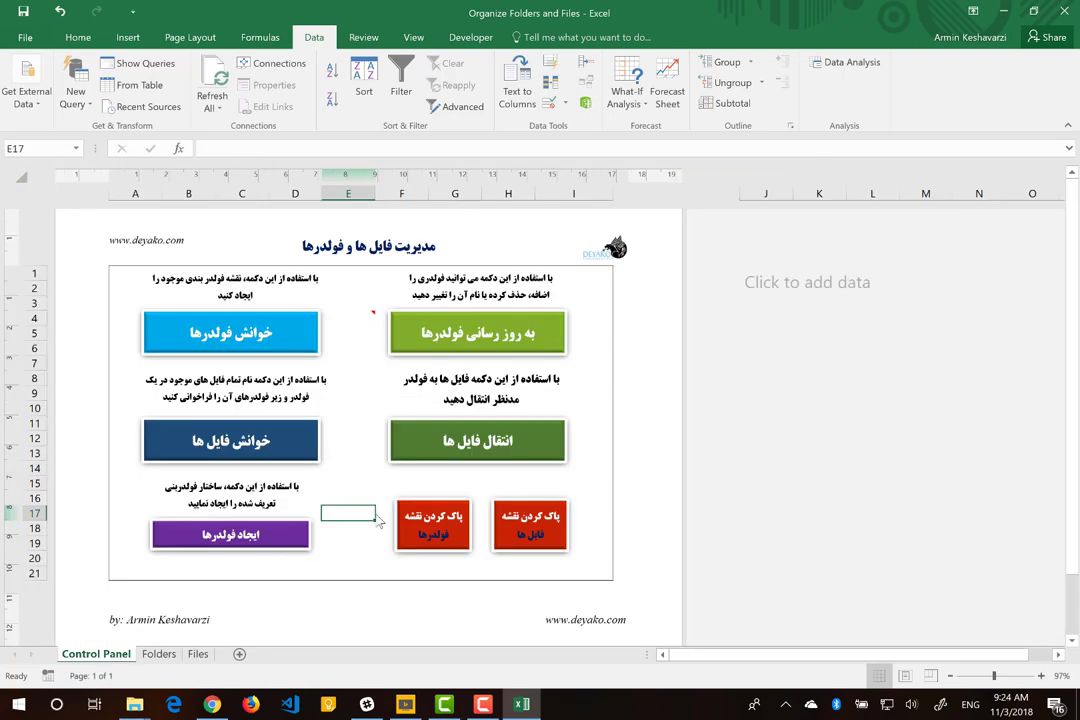
left_click(433, 460)
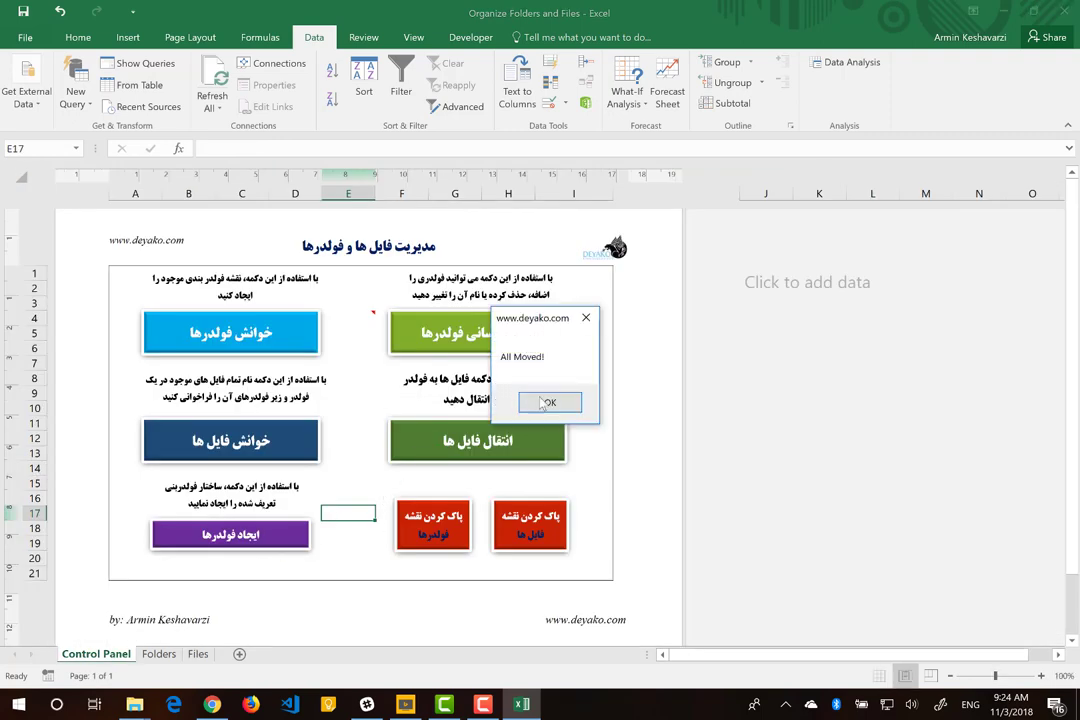
left_click(550, 402)
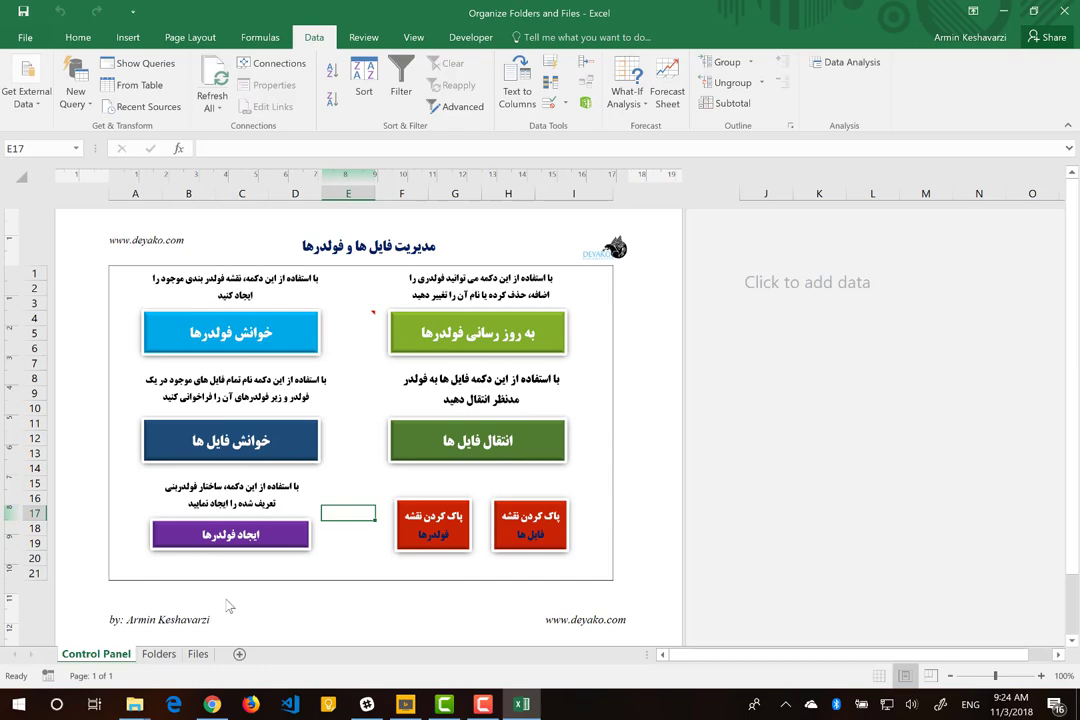
left_click(160, 653)
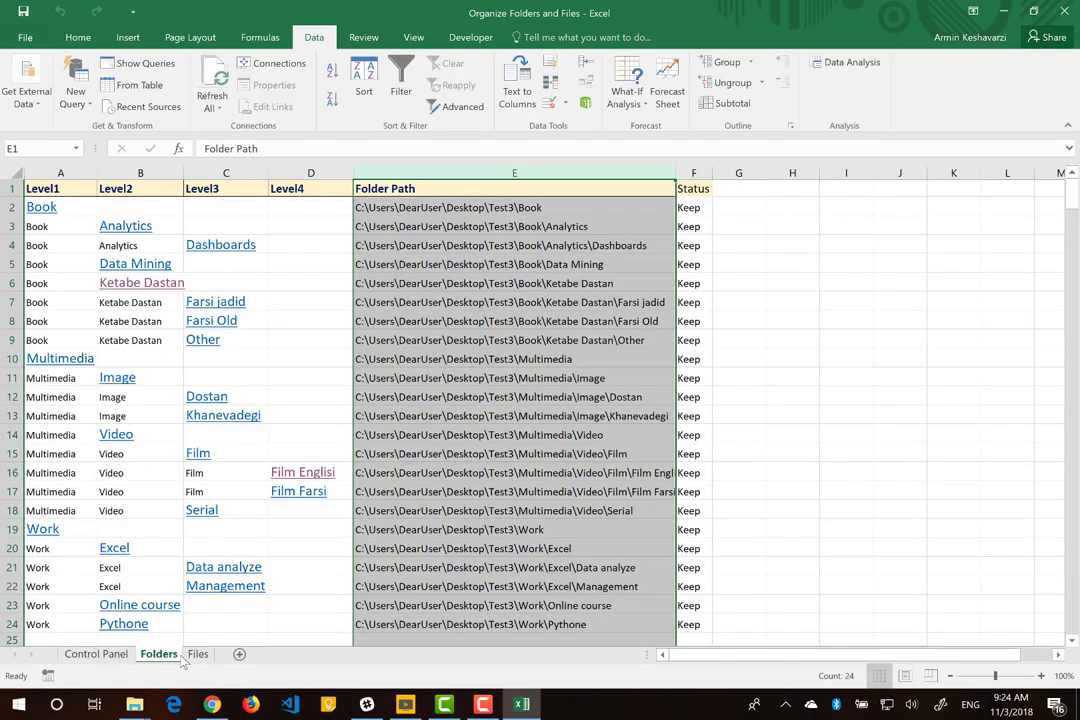
left_click(195, 654)
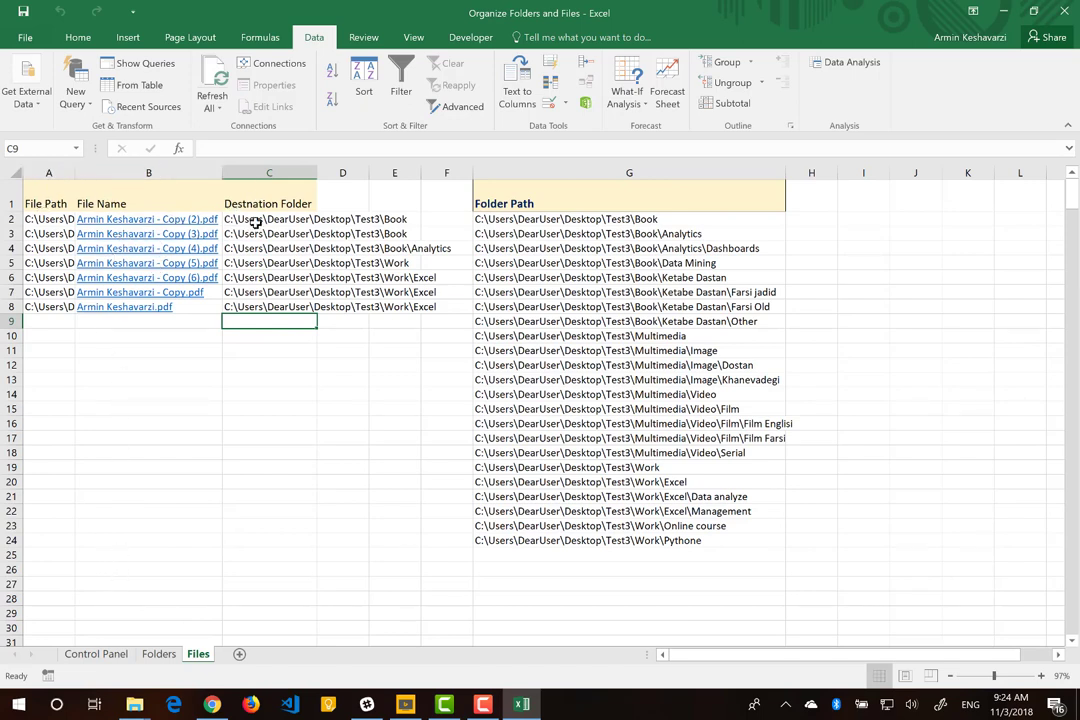
left_click(158, 653)
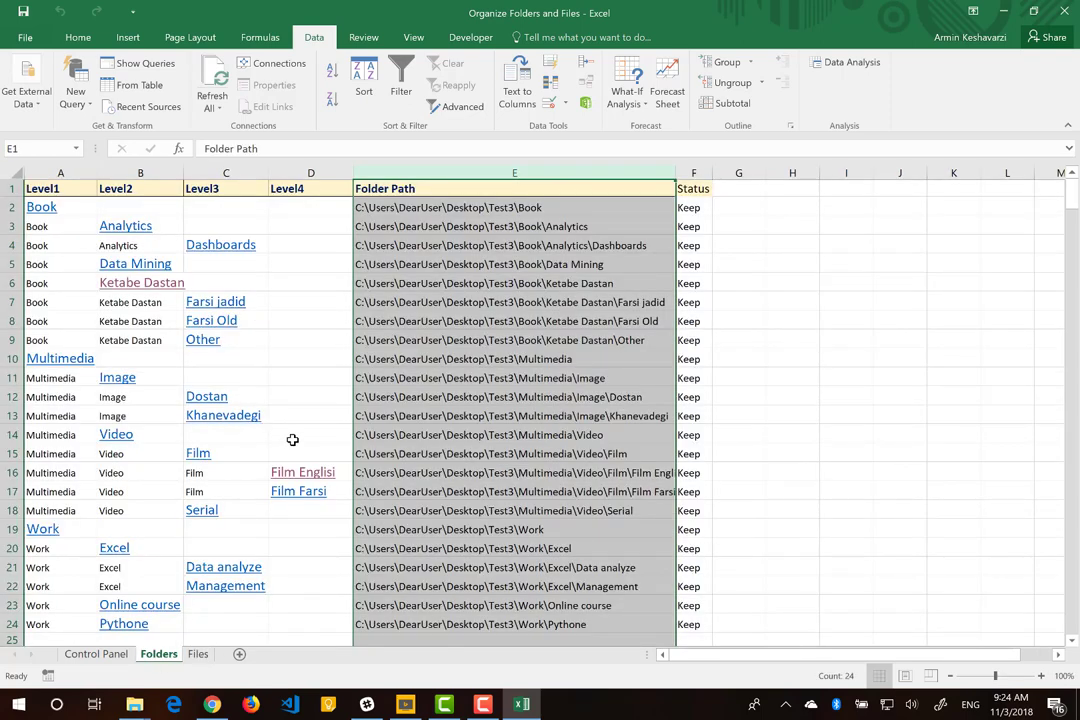
left_click(44, 213)
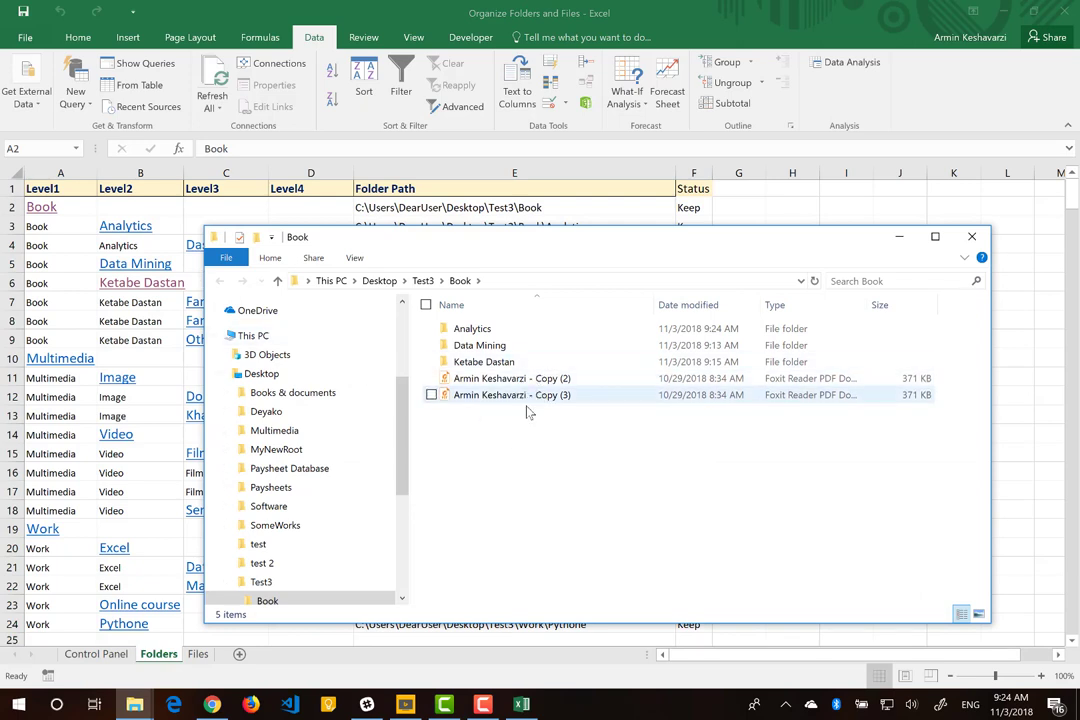
mouse_move(512, 395)
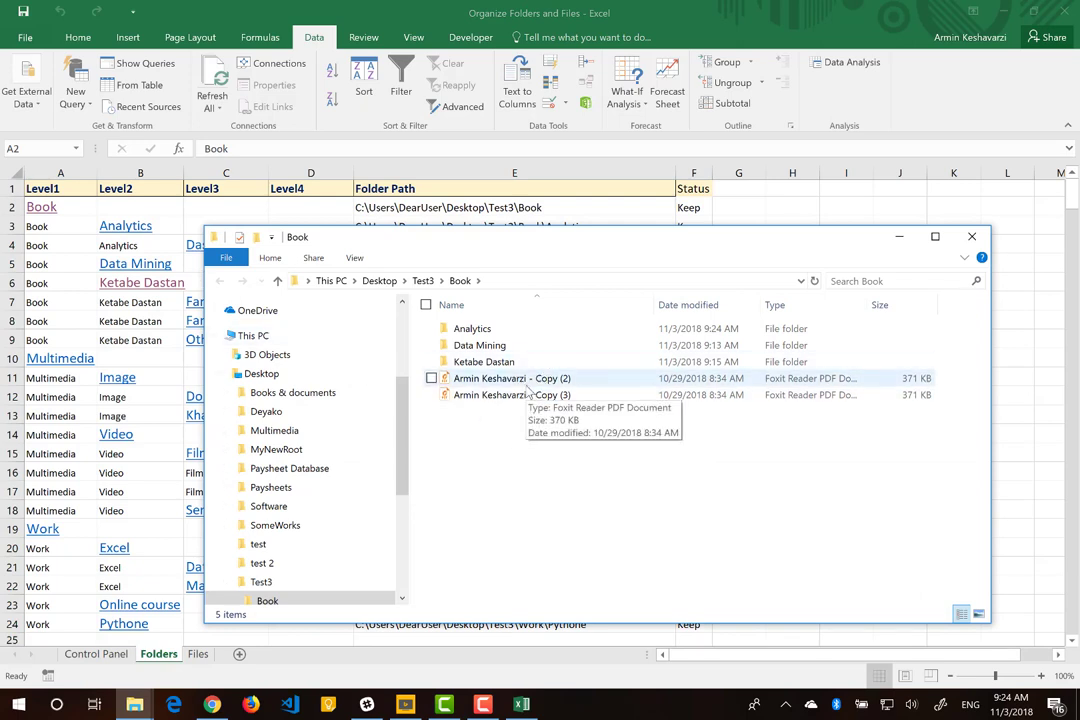
double_click(476, 328)
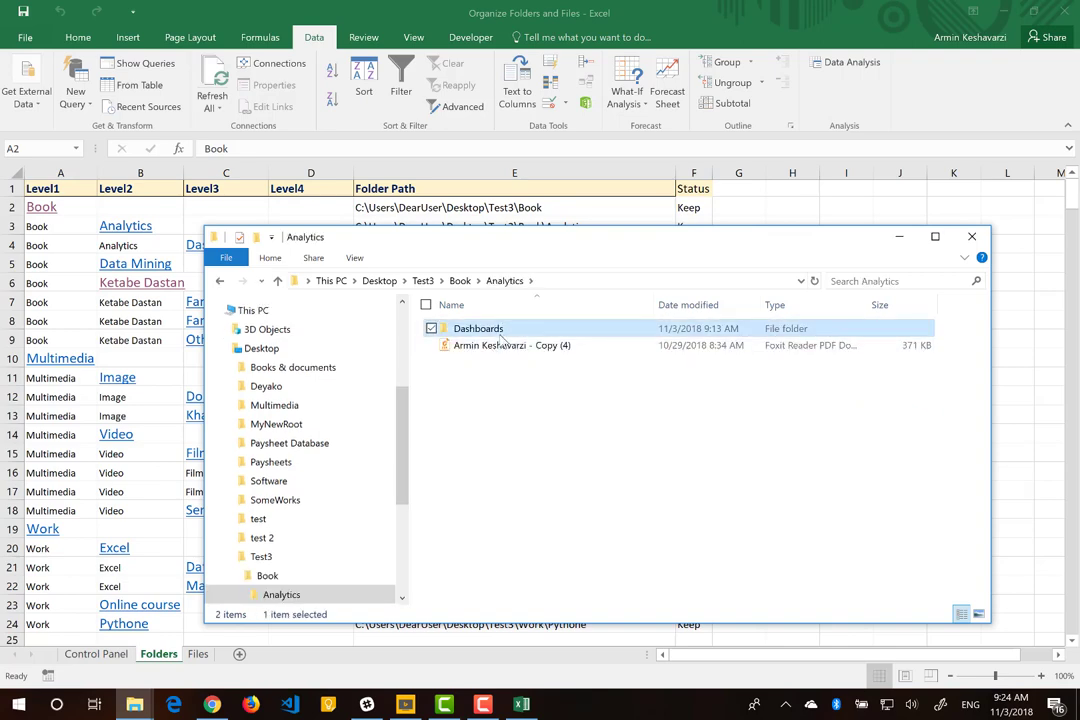
double_click(476, 328)
left_click(971, 236)
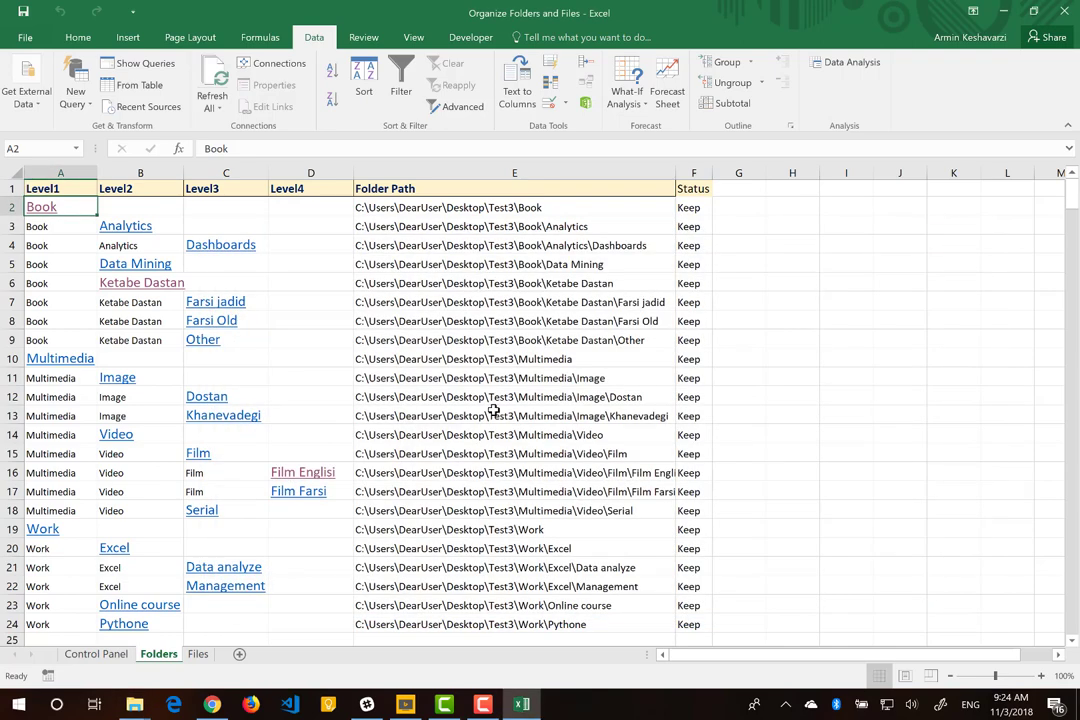
left_click(111, 553)
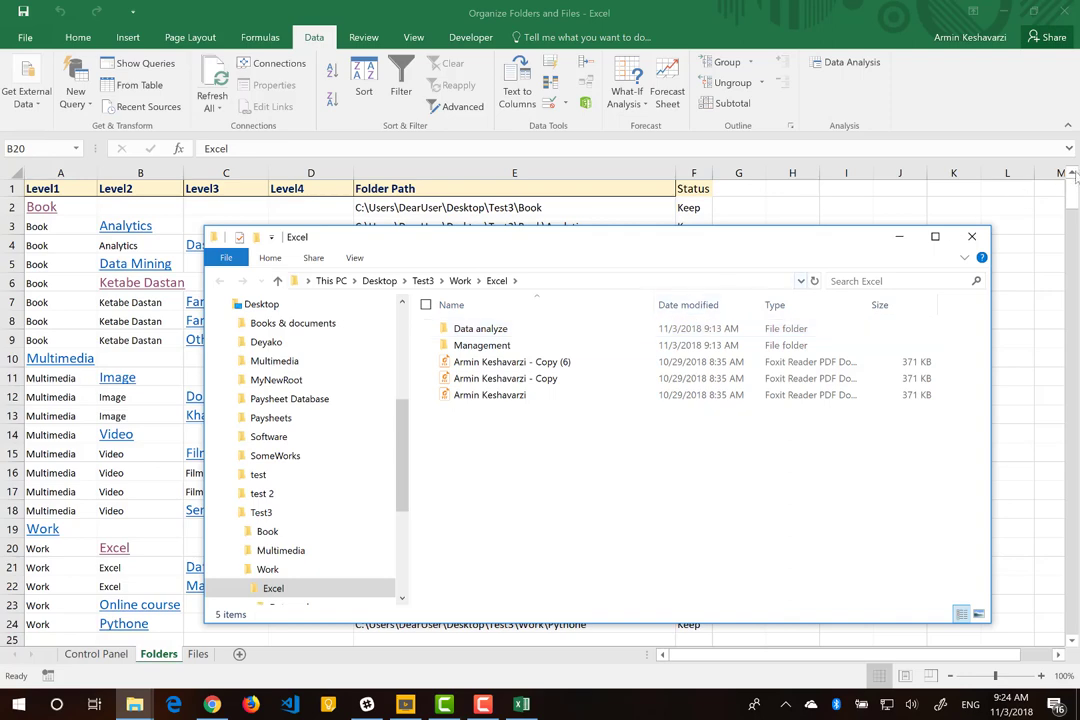
left_click(971, 236)
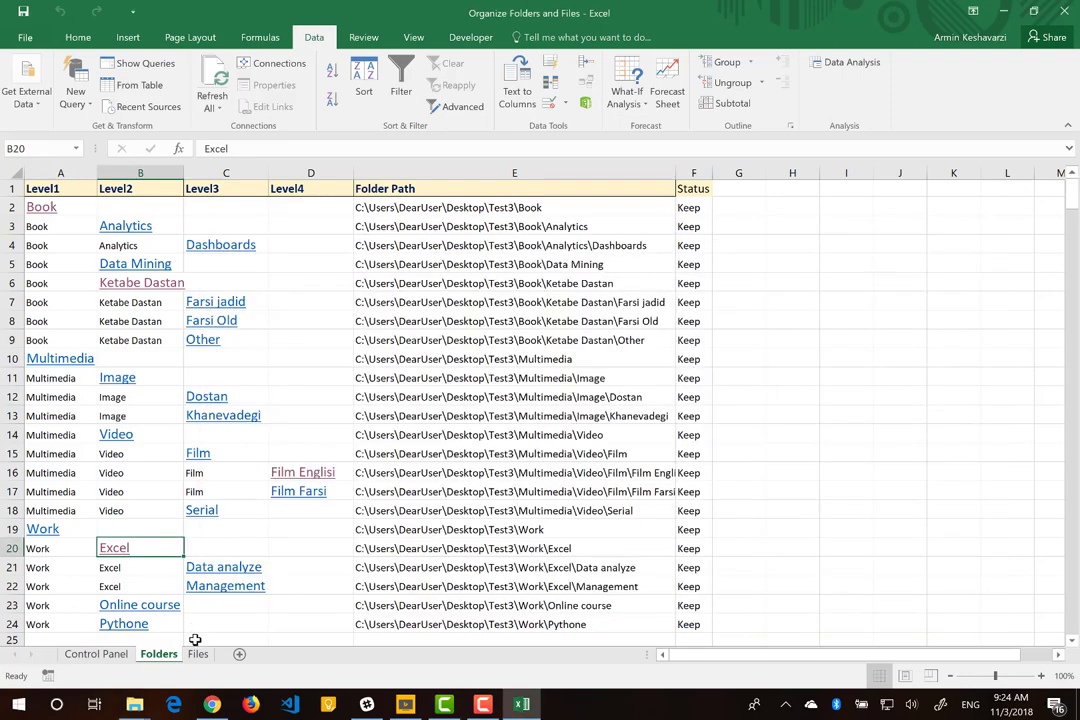
left_click(199, 655)
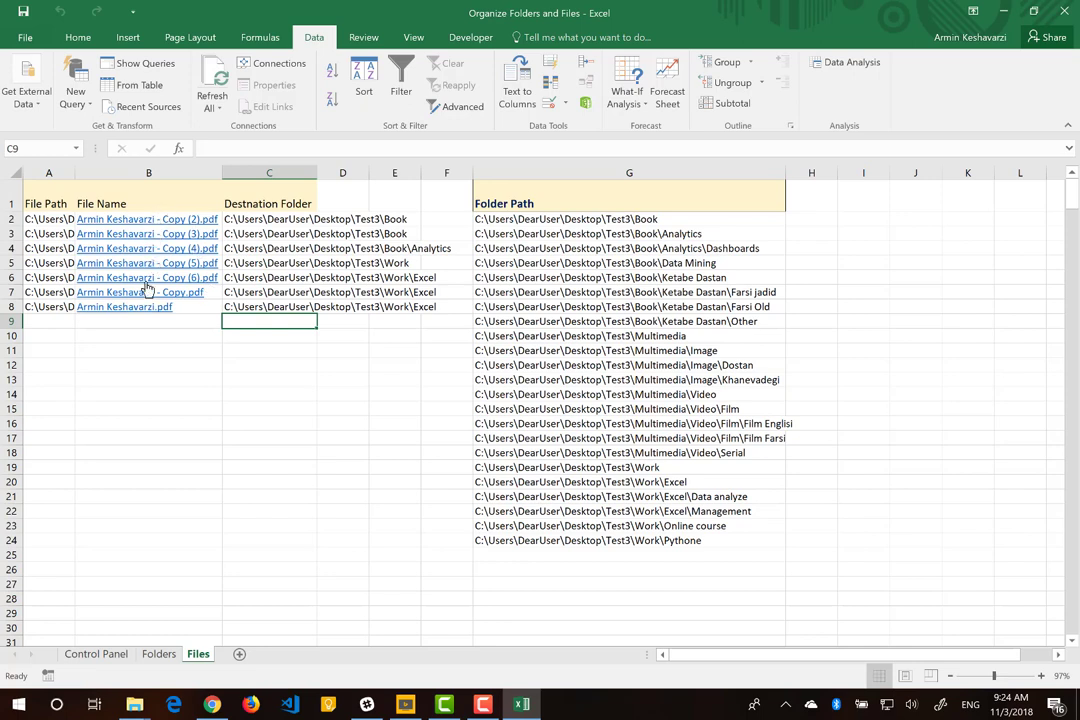
Open the first listed PDF to check it, close it, and select its old File Path cell.
left_click(162, 222)
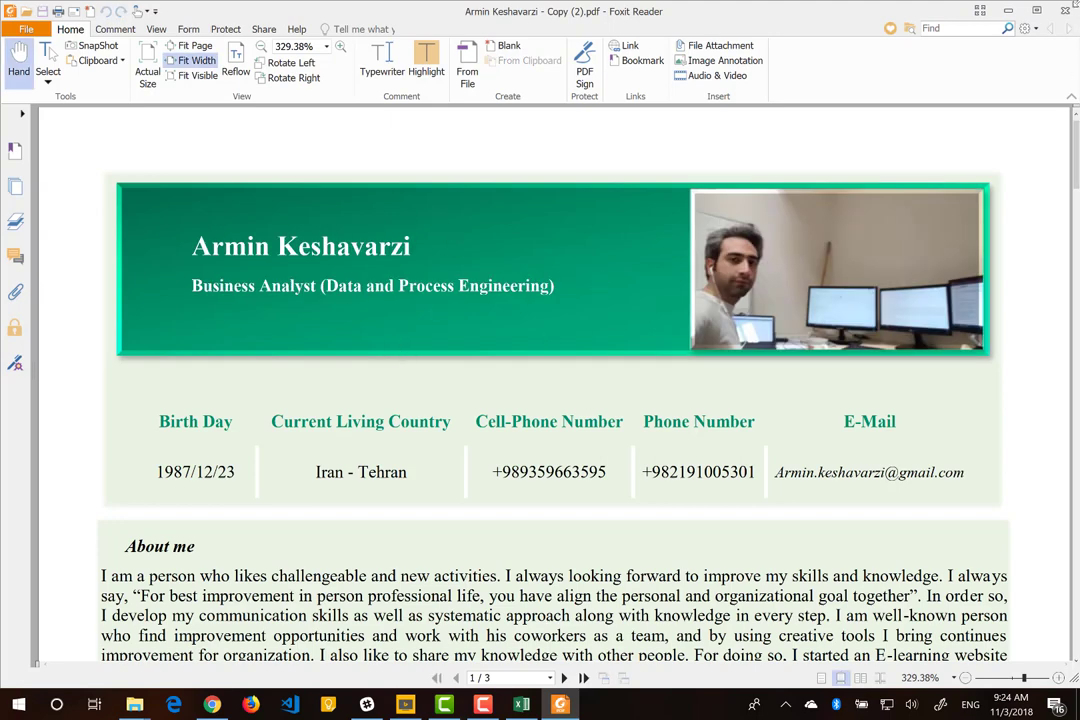
key("alt+F4")
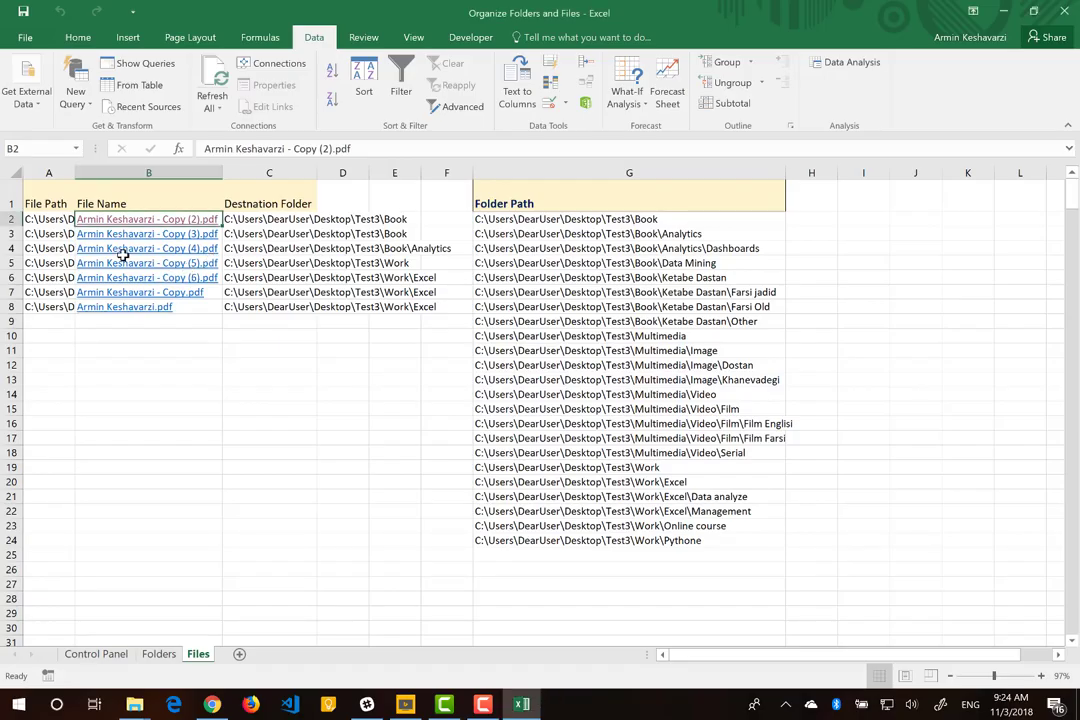
left_click(48, 219)
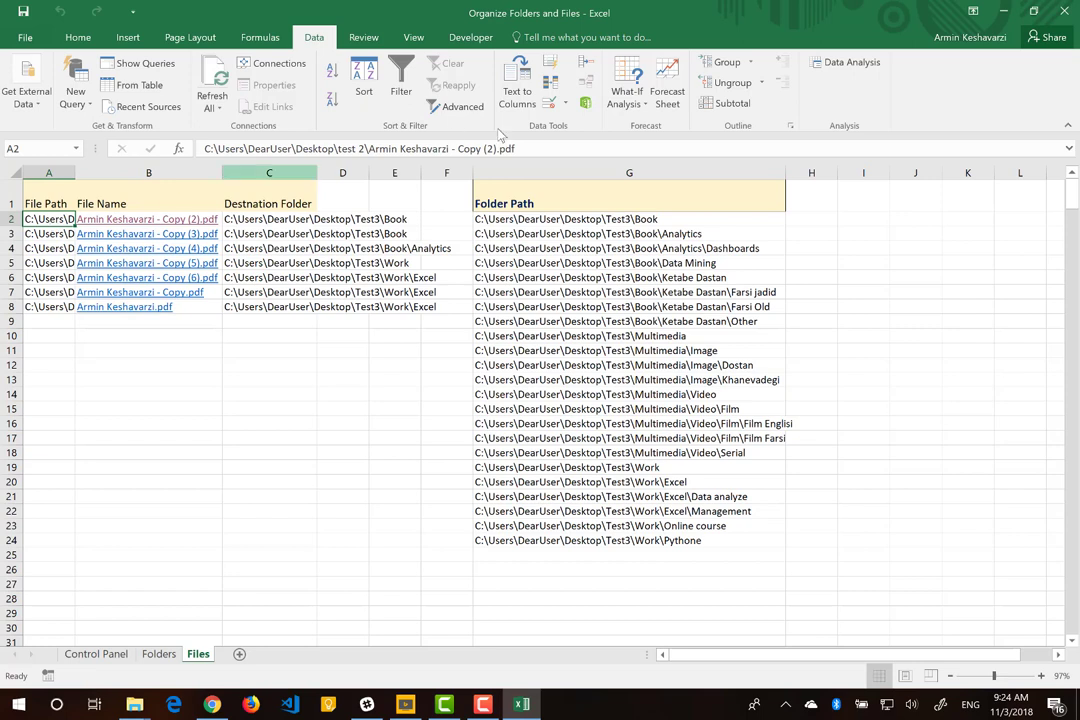
Copy the seven destination paths from column C and paste them as values into A2.
mouse_move(280, 220)
left_mouse_down()
mouse_move(278, 348)
mouse_move(279, 306)
left_mouse_up()
key("ctrl+c")
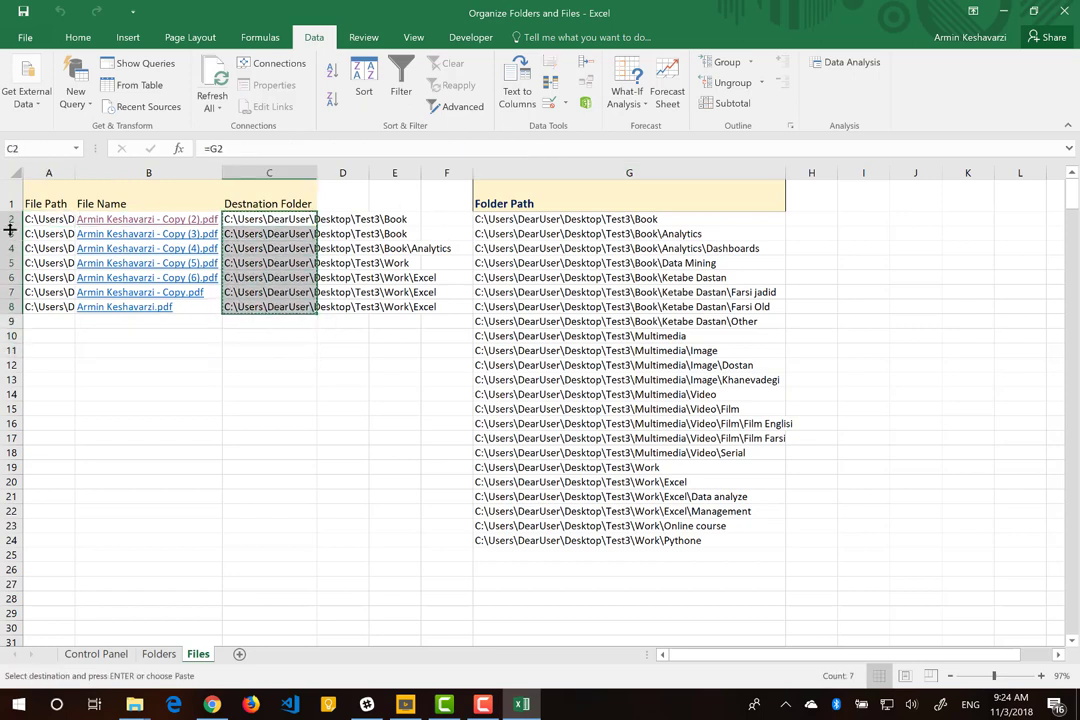
left_click(46, 219)
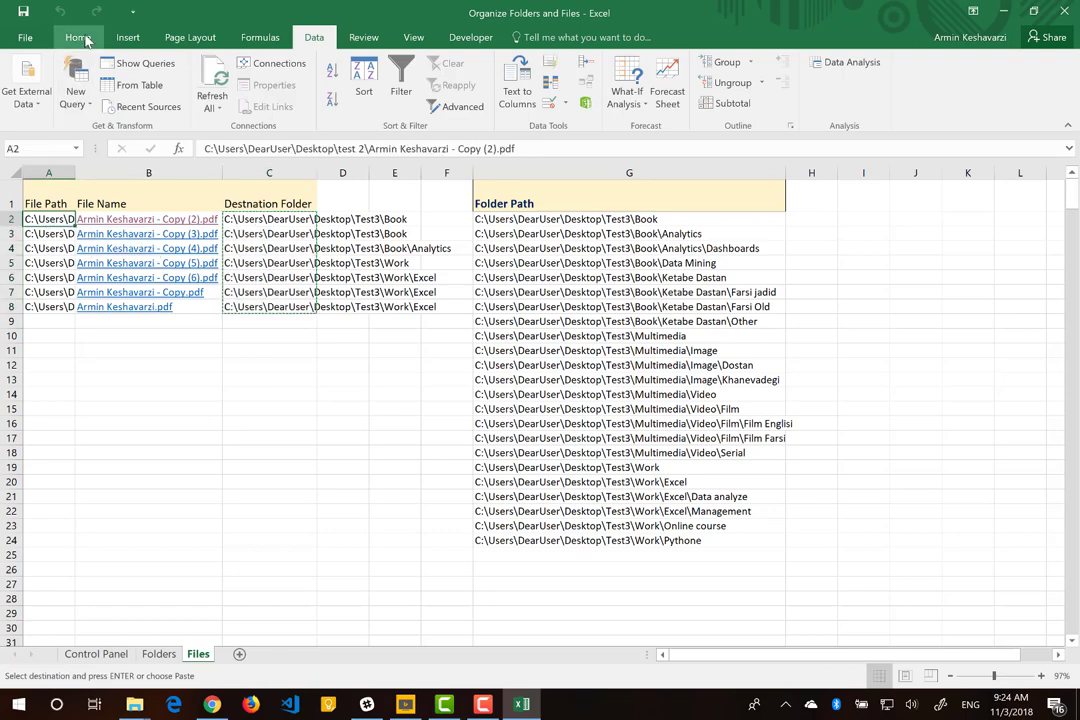
left_click(78, 37)
left_click(20, 97)
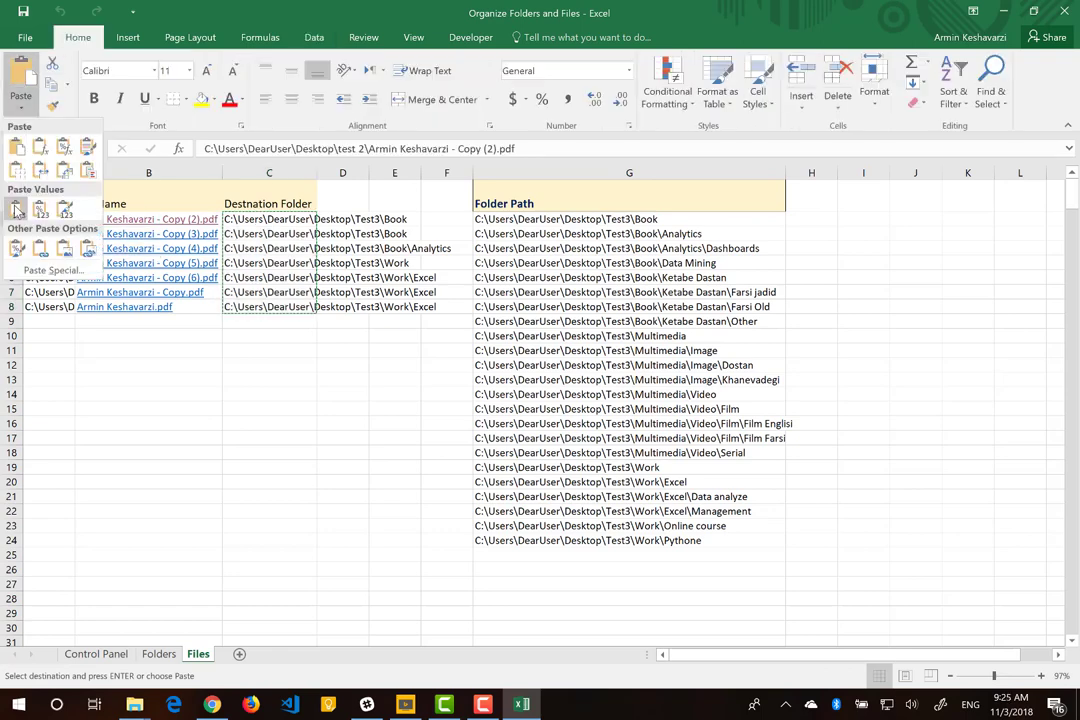
left_click(16, 210)
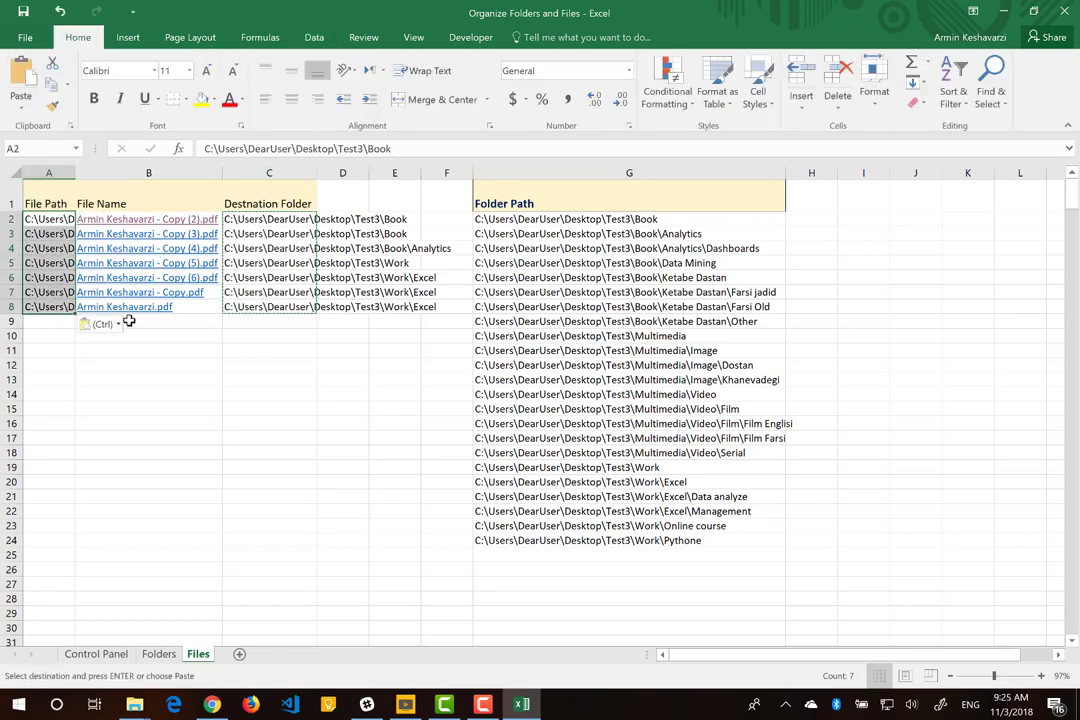
Clear the files list with the Control Panel macro.
left_click(100, 654)
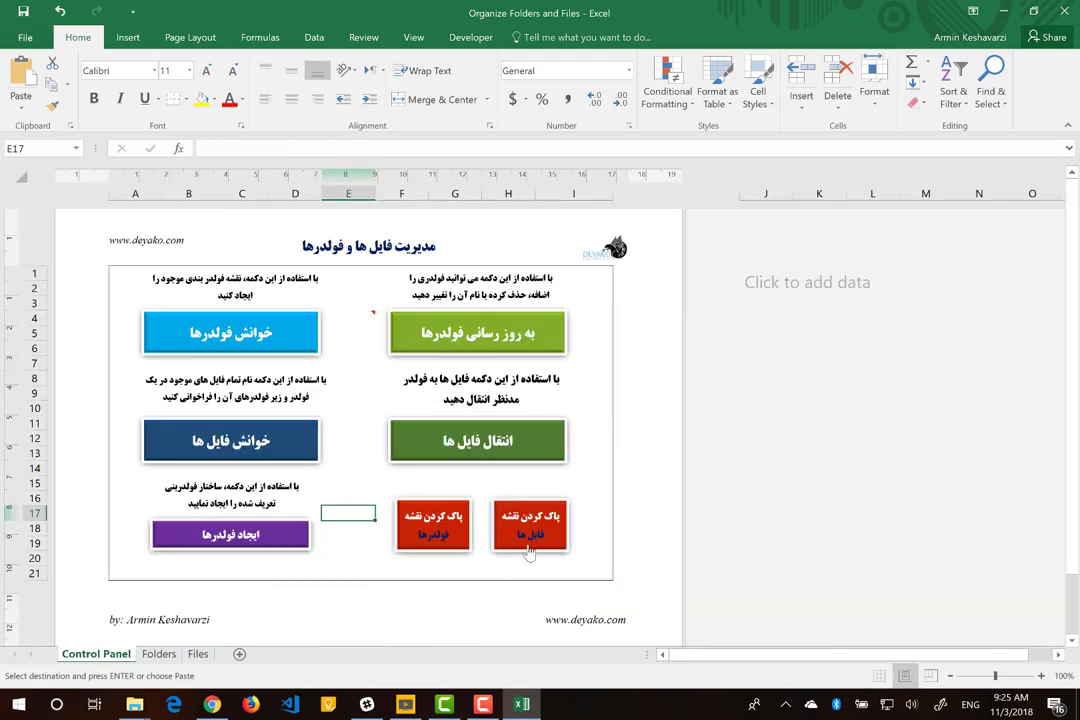
left_click(531, 536)
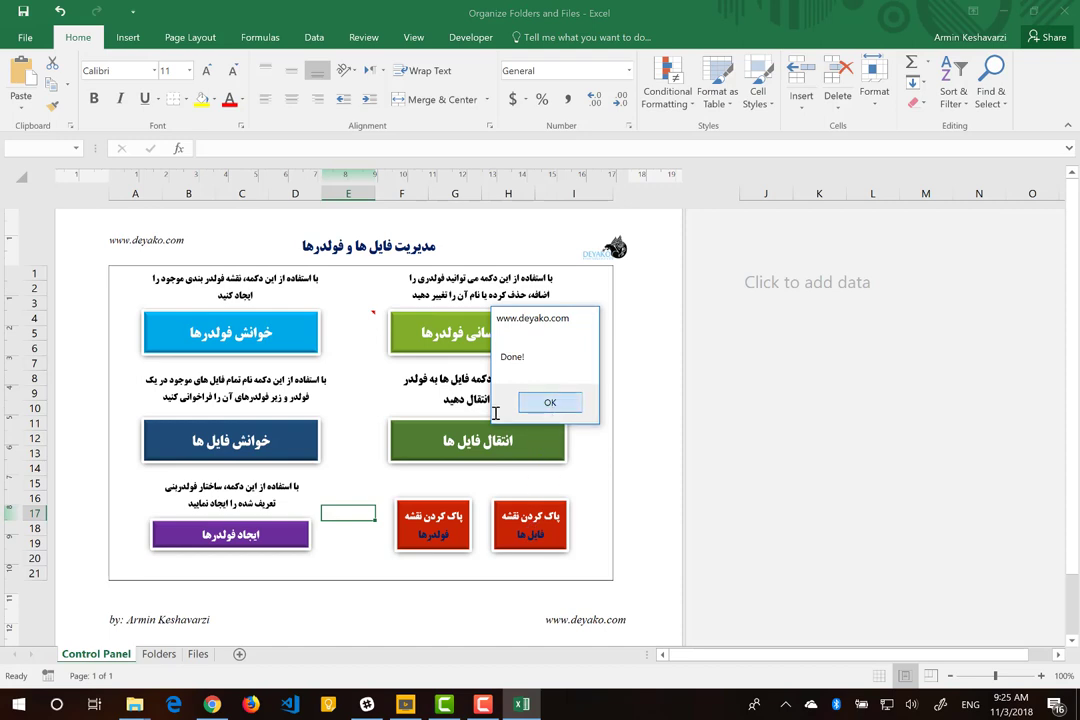
left_click(551, 404)
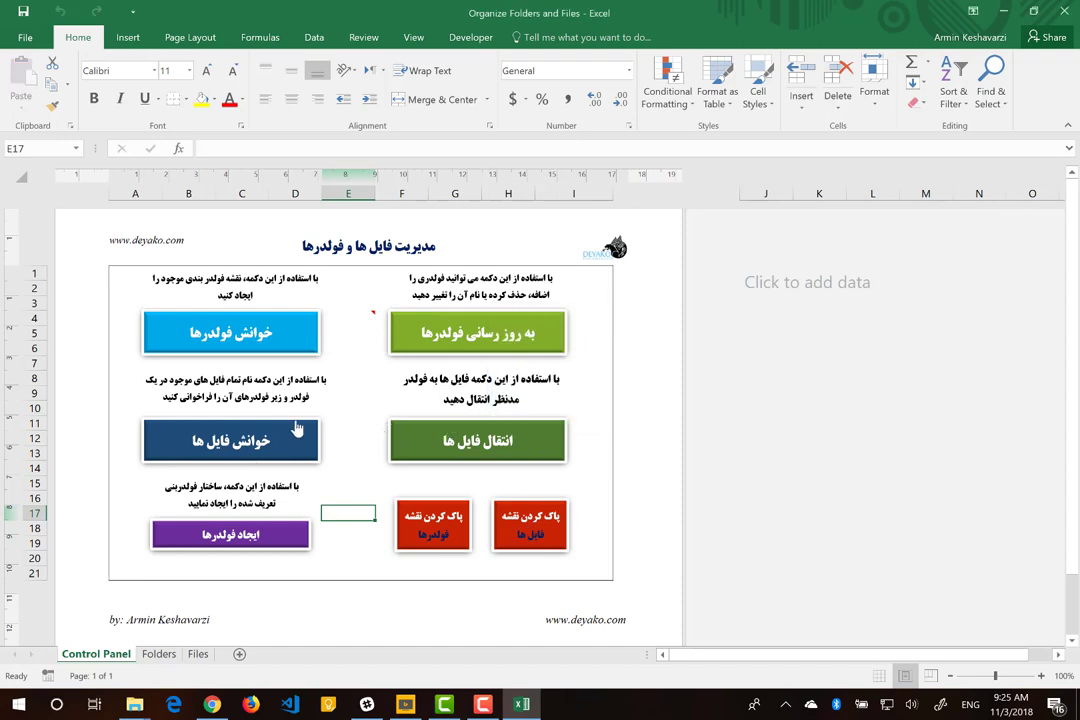
Re-read the files from the Test3 root folder and view the Files sheet.
left_click(282, 426)
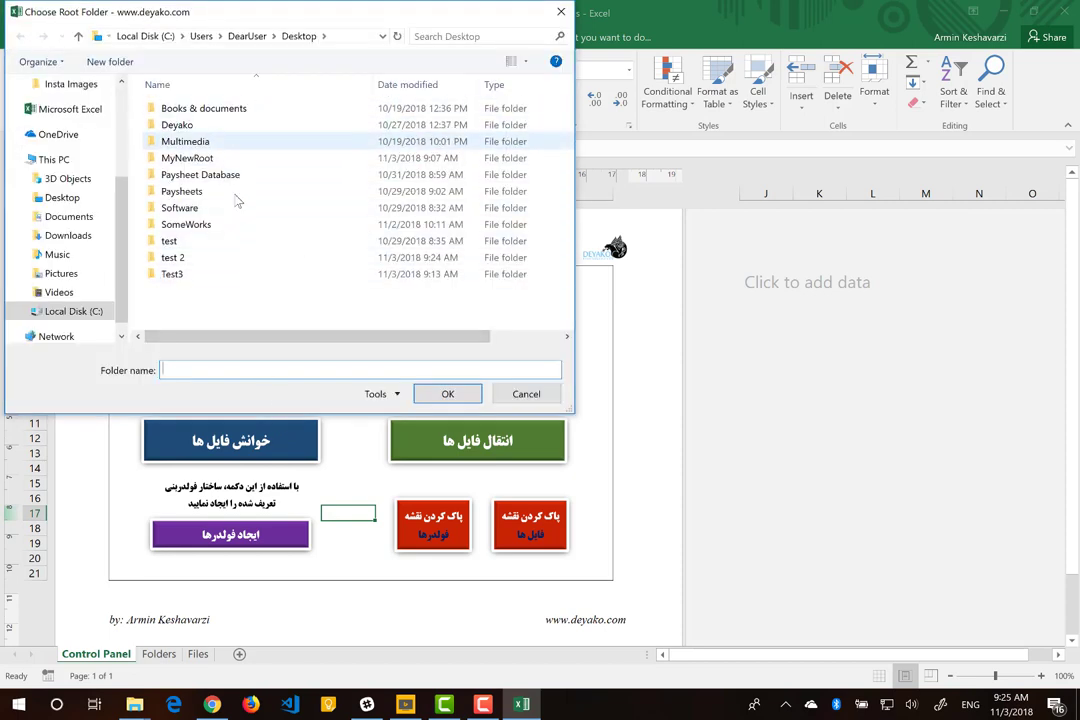
left_click(205, 274)
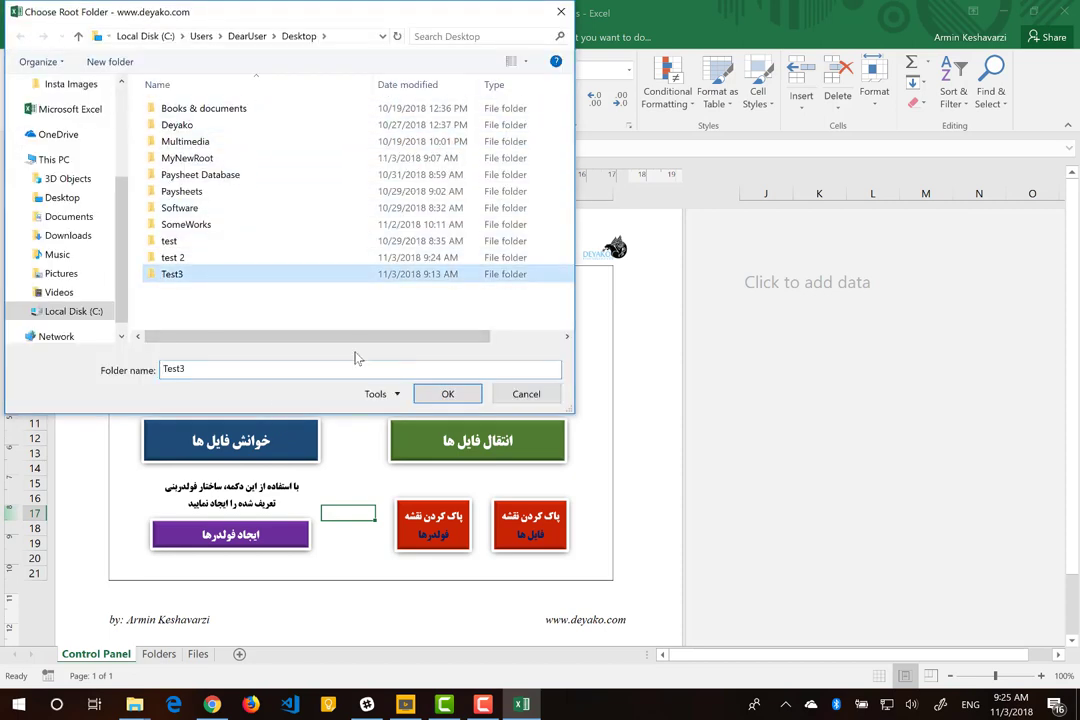
left_click(446, 395)
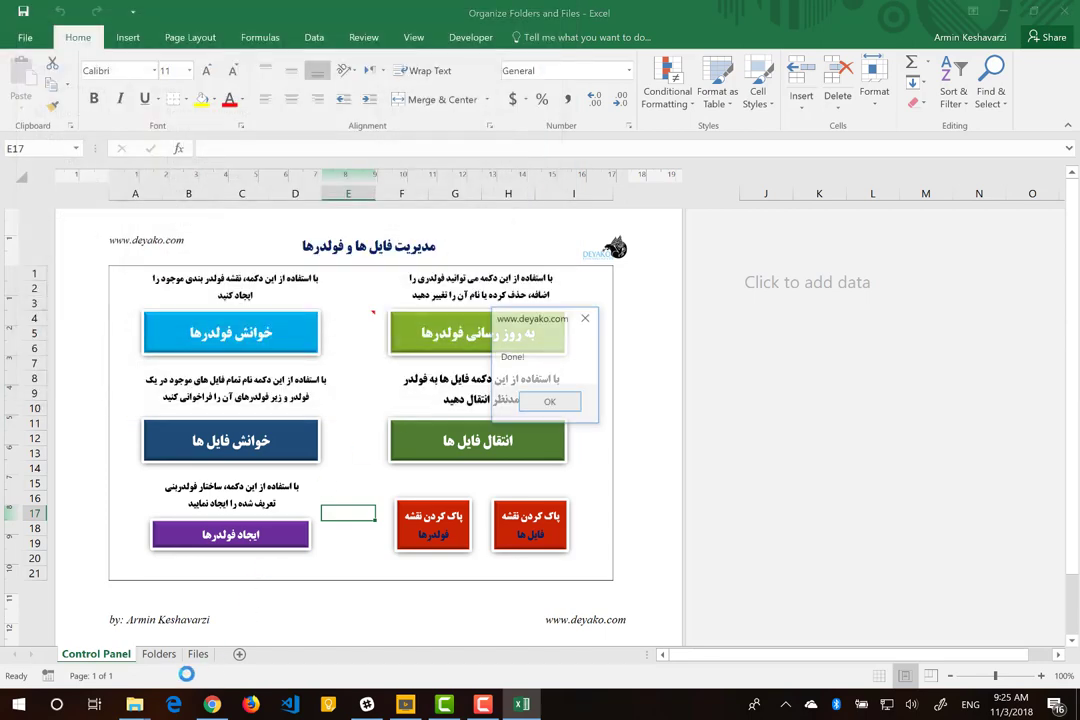
left_click(550, 402)
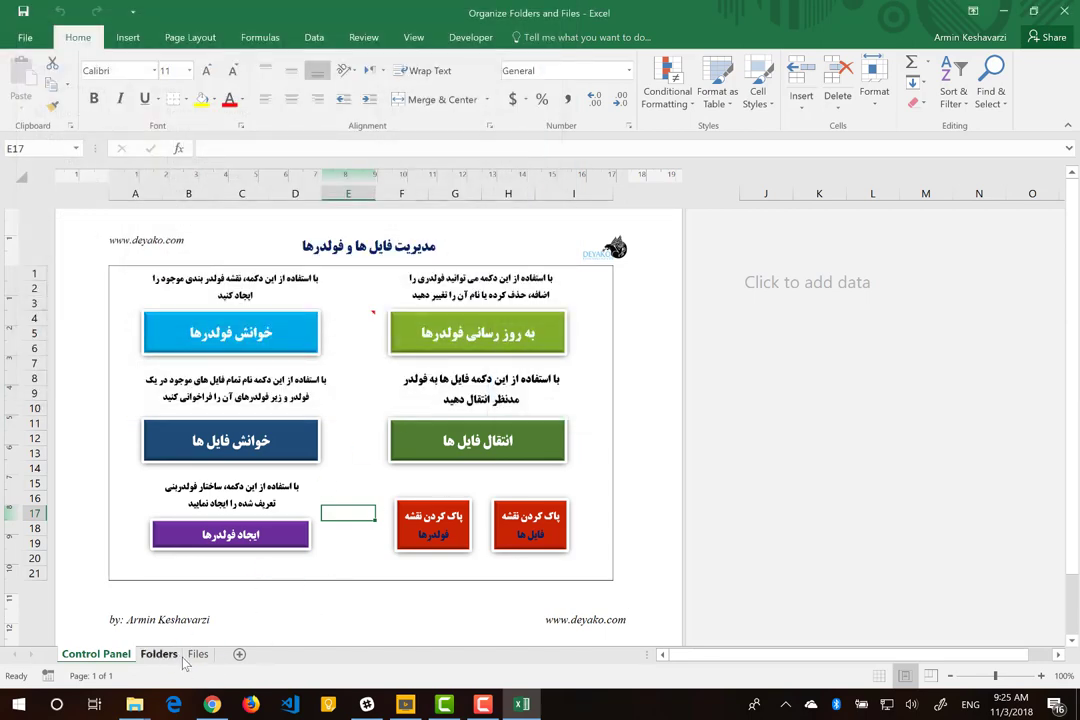
left_click(196, 655)
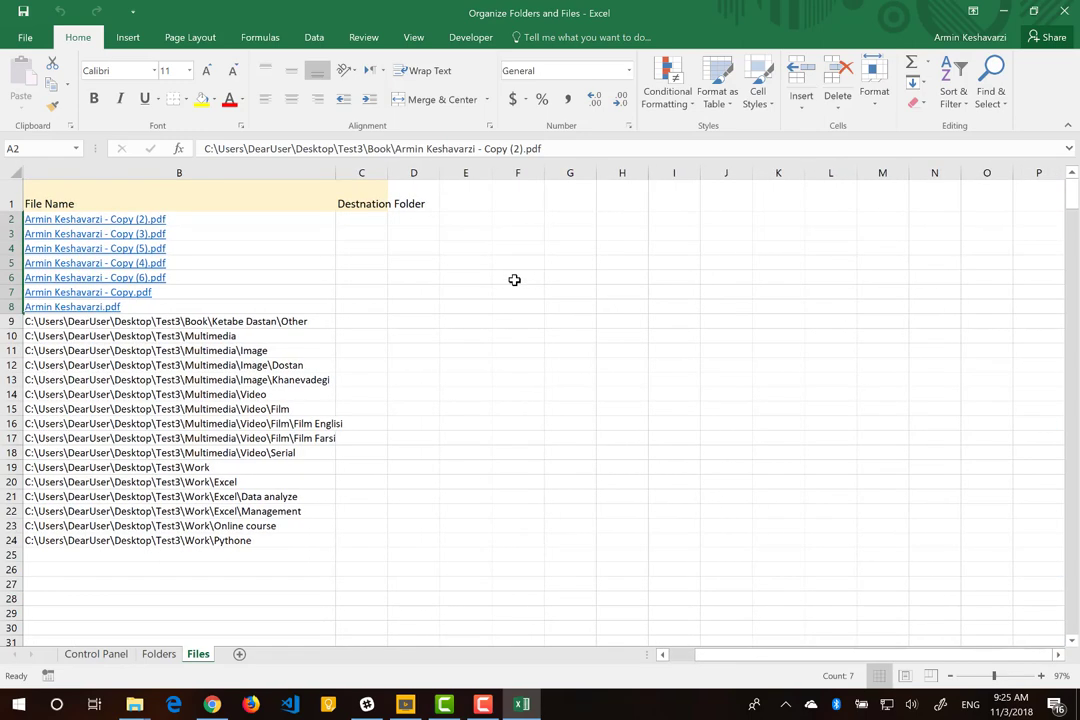
Move the sixteen stray Test3 paths from B9:B24 to column F and delete them.
left_click_drag(234, 321, 176, 540)
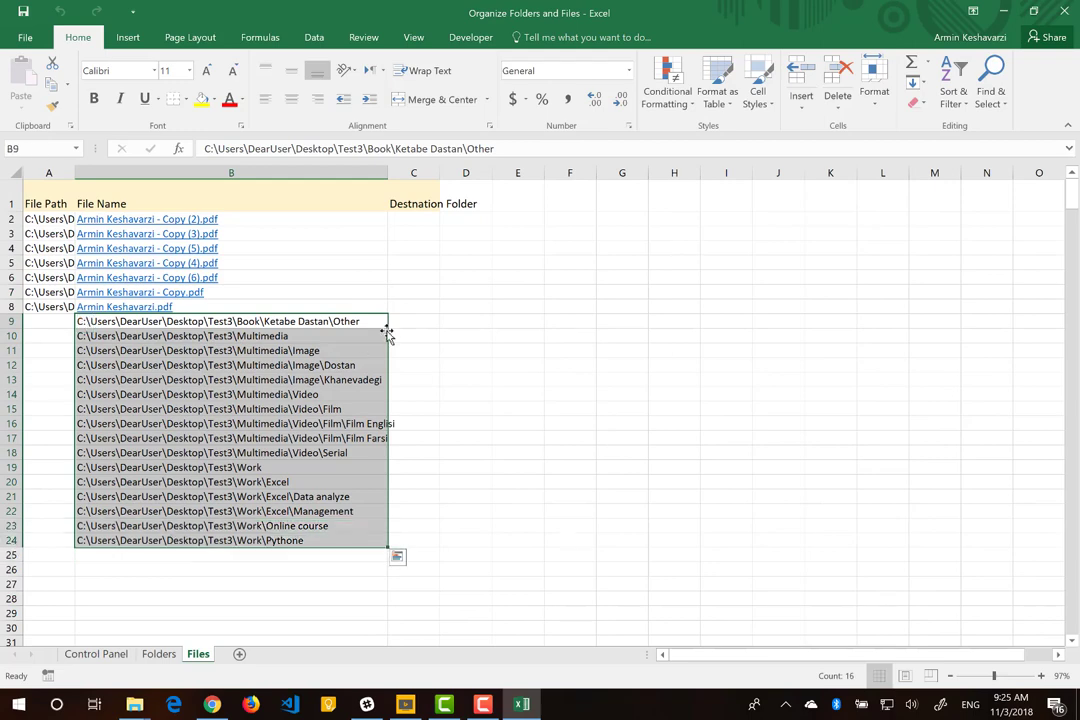
left_click_drag(387, 333, 577, 241)
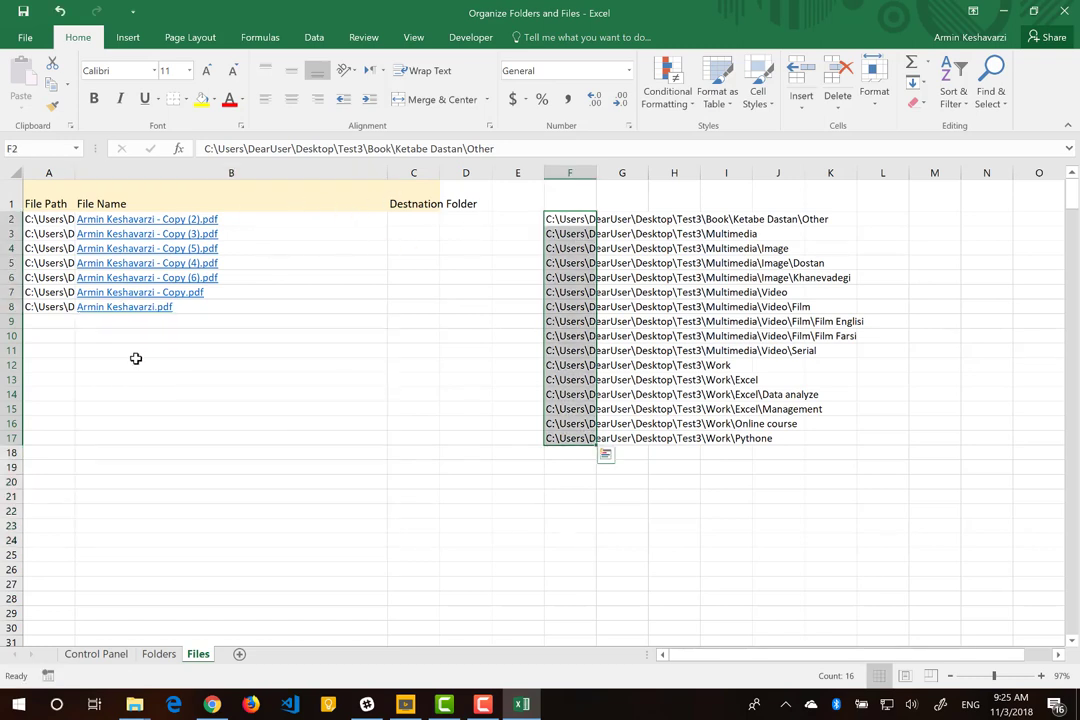
left_click(571, 172)
right_click(573, 175)
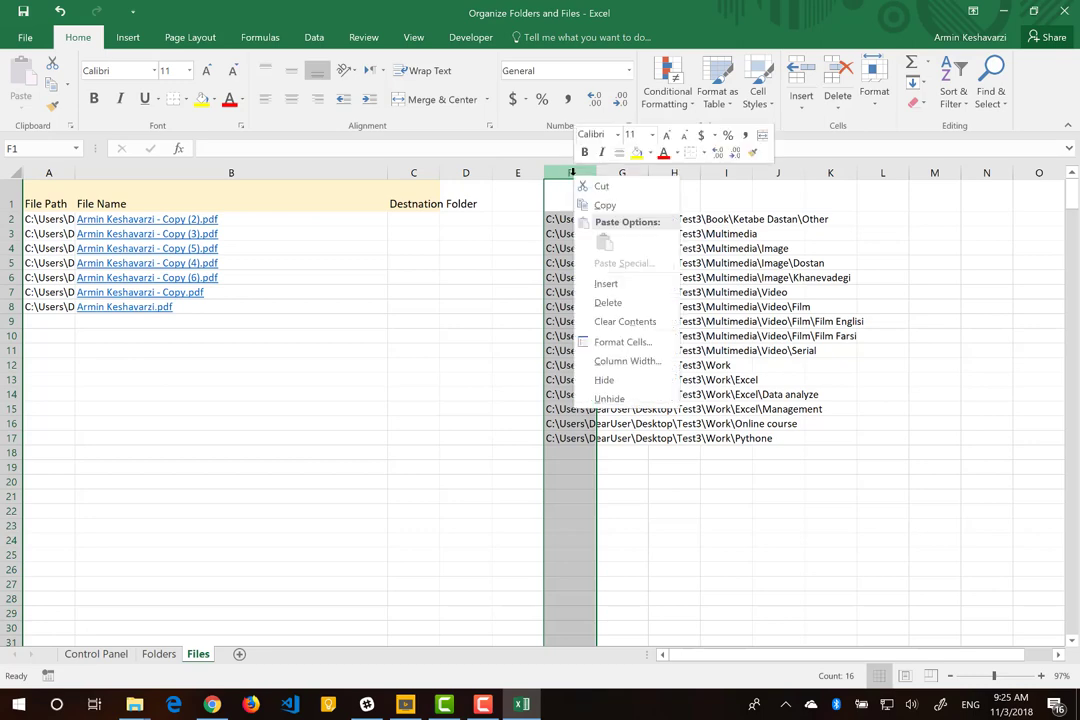
key("Escape")
key("Delete")
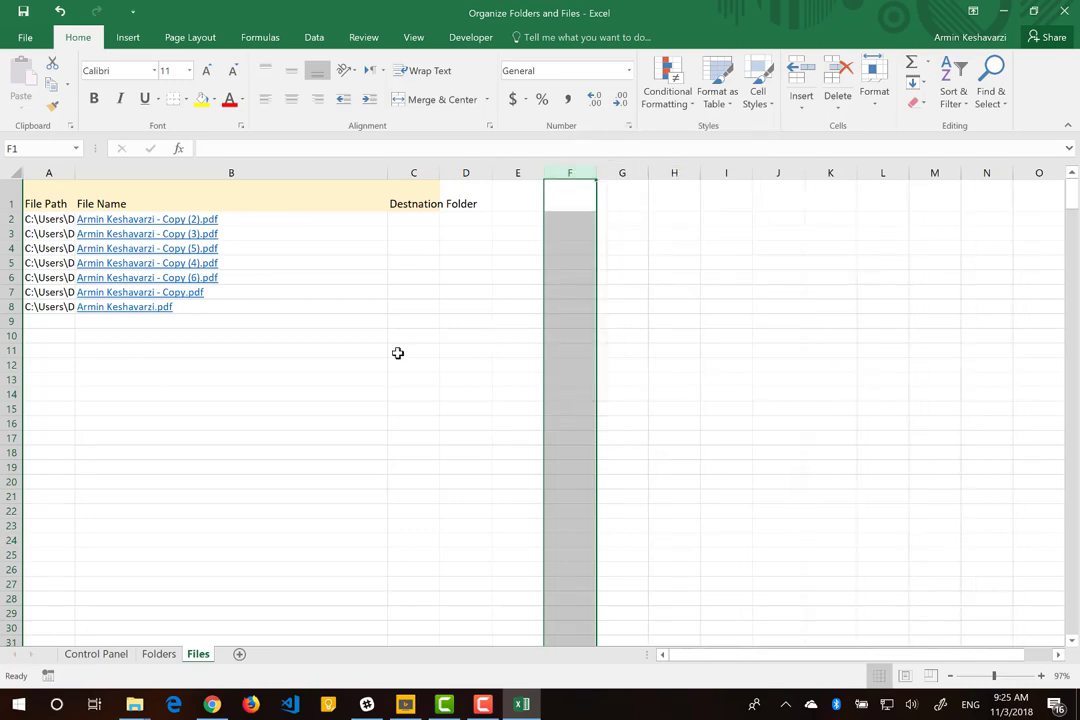
Run the read-files macro again on the Test3 root folder.
left_click(96, 653)
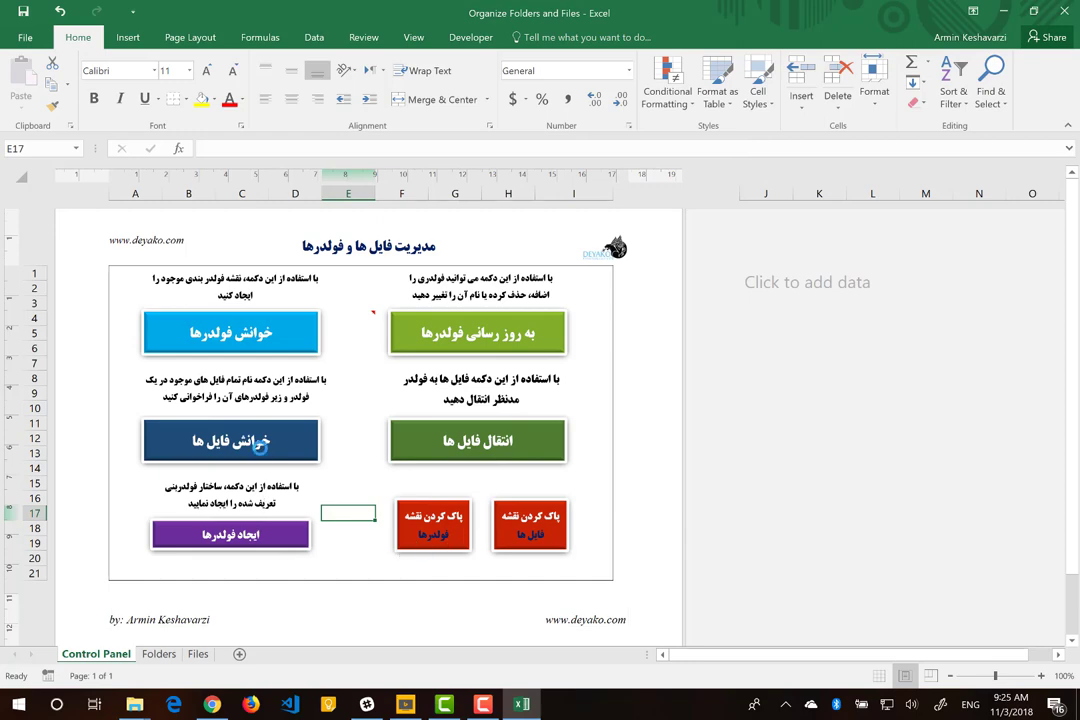
left_click(258, 447)
left_click(190, 275)
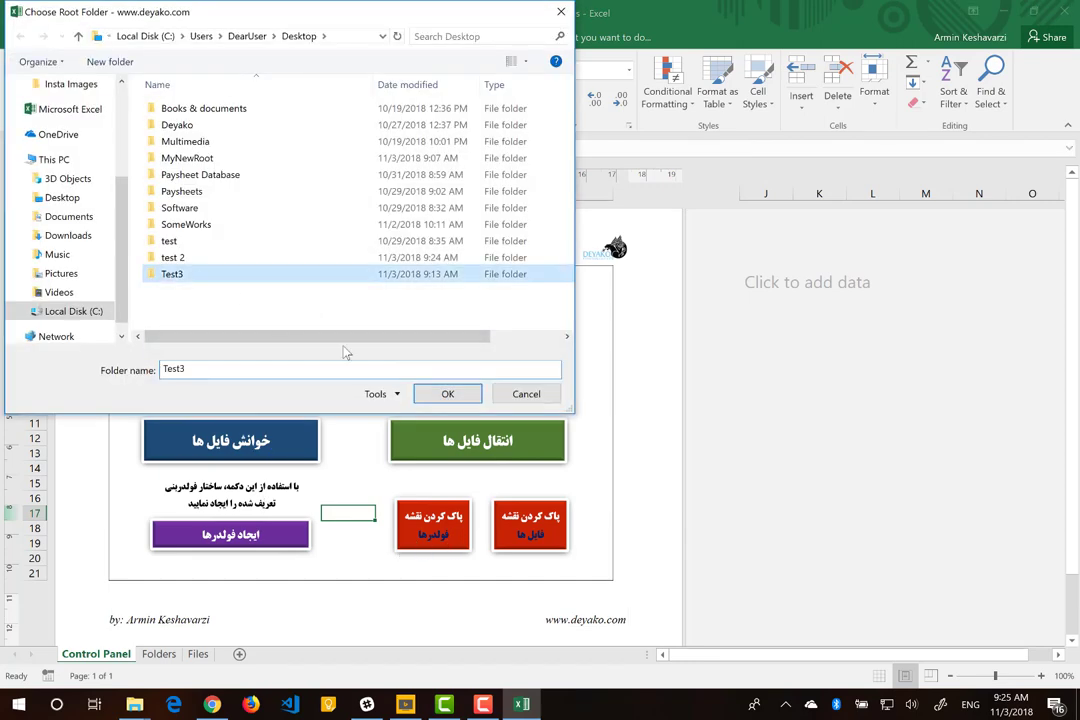
left_click(448, 391)
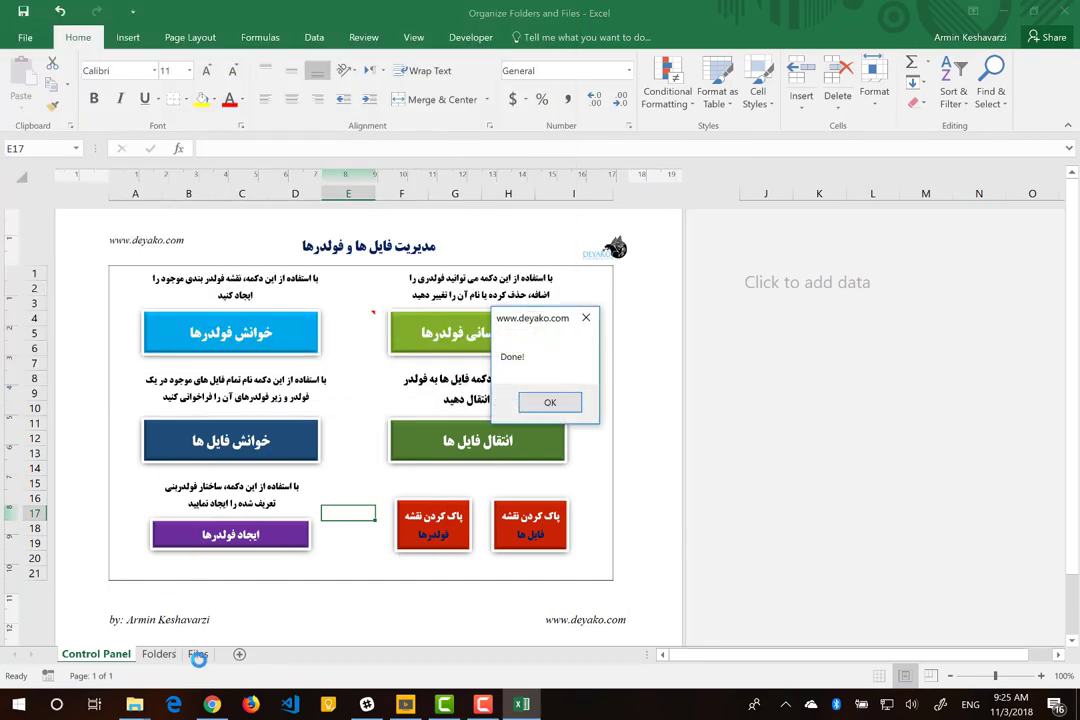
left_click(548, 404)
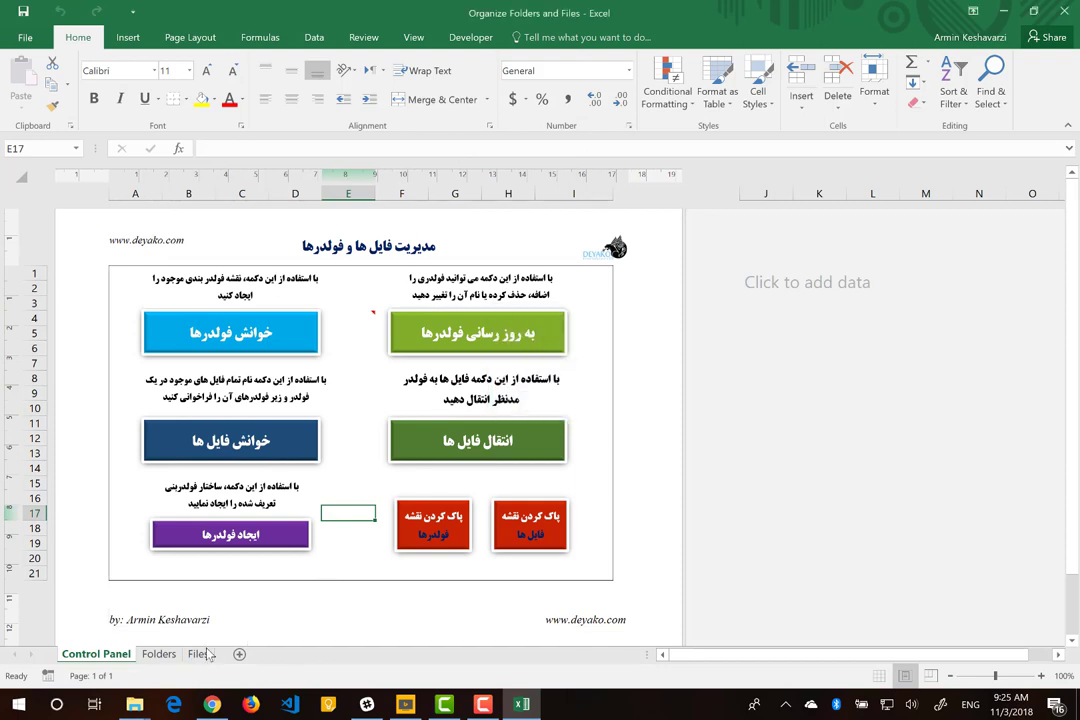
On Files, autofit columns C and A, test the third PDF's link, then return to Control Panel.
left_click(198, 653)
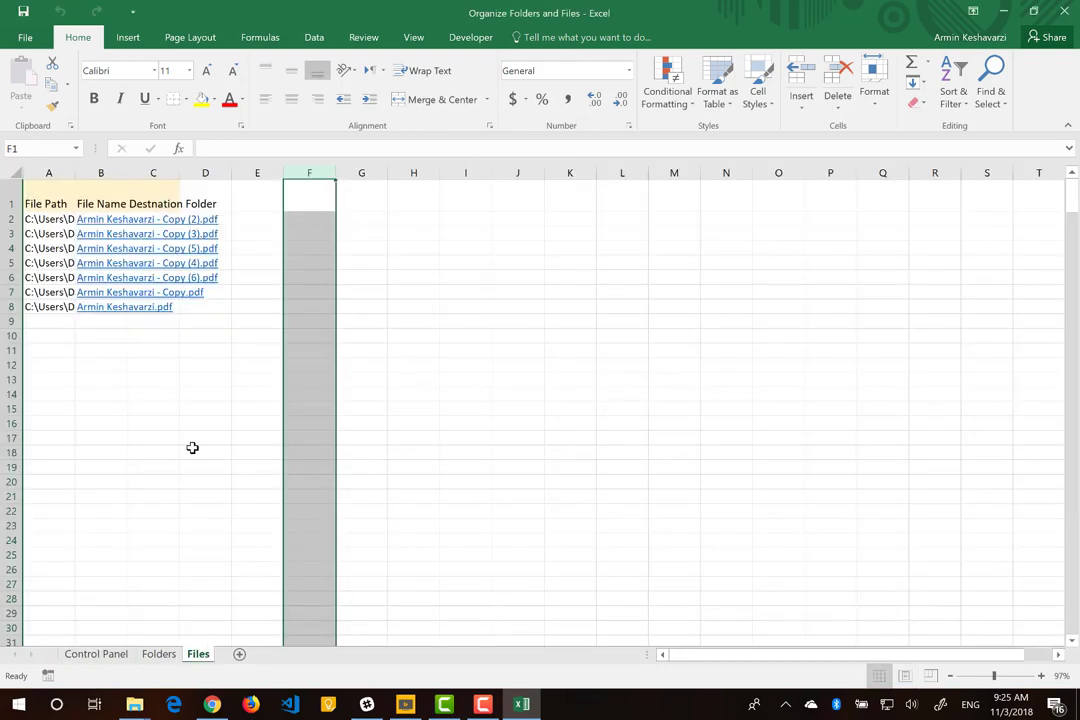
double_click(179, 172)
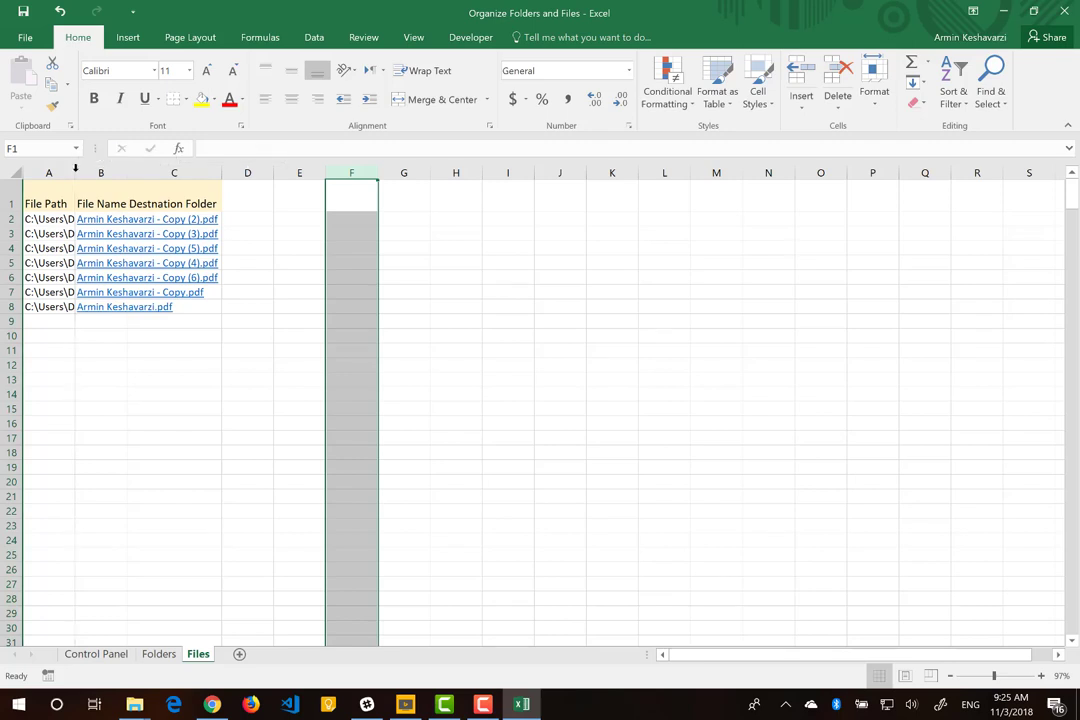
double_click(75, 170)
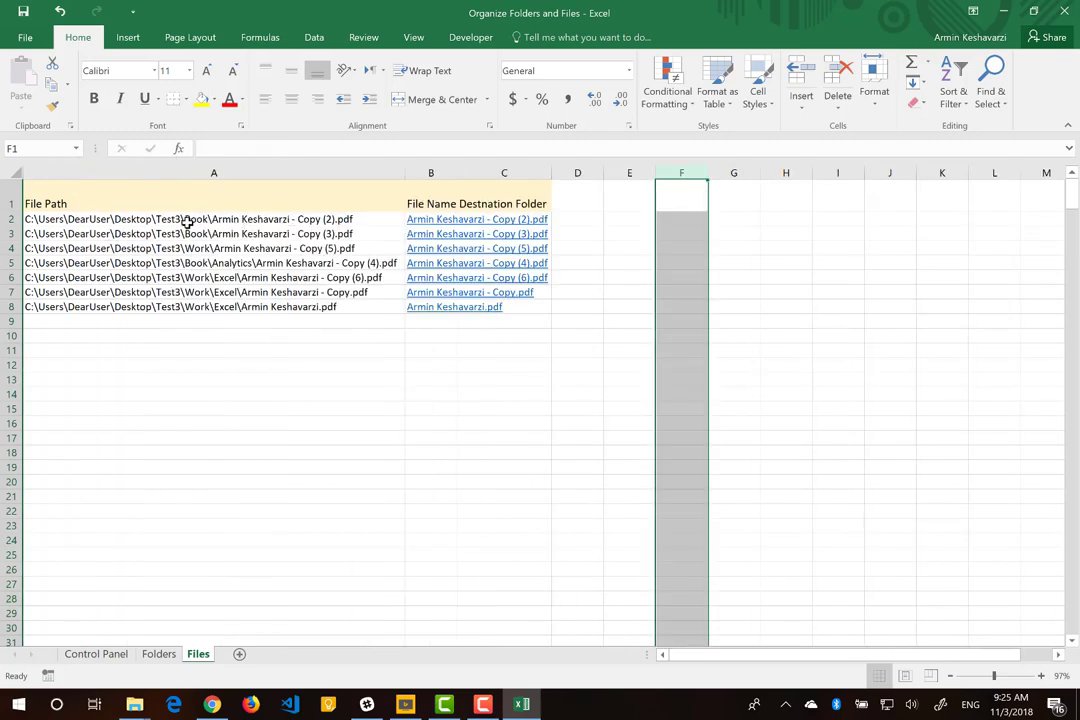
left_click(461, 237)
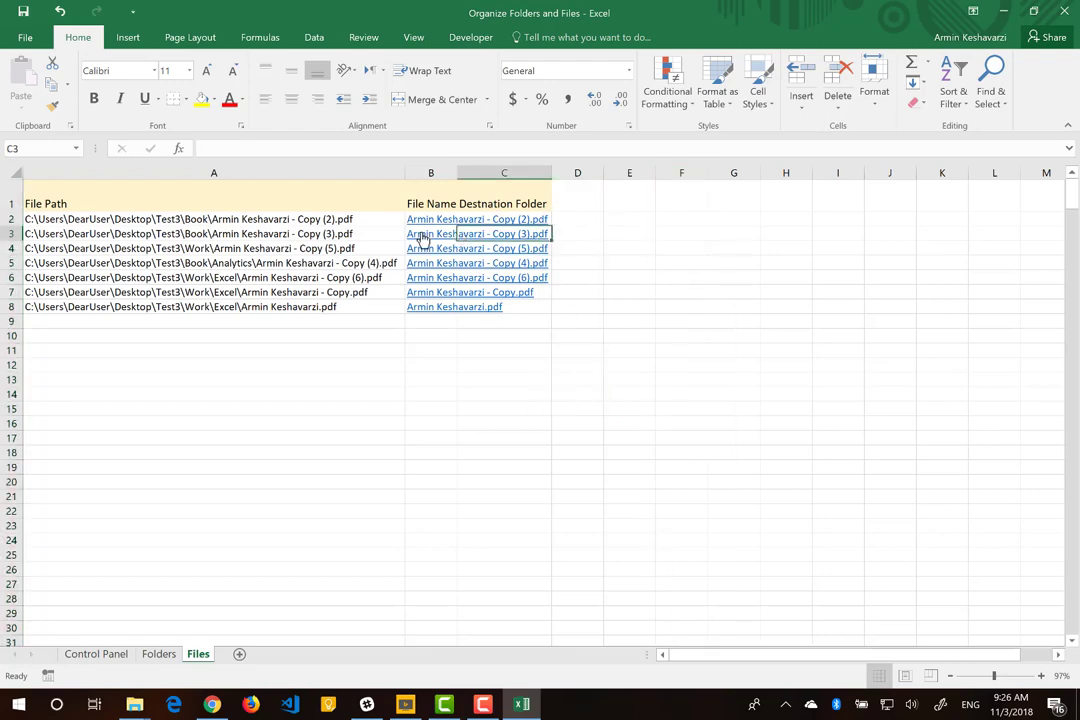
left_click(421, 238)
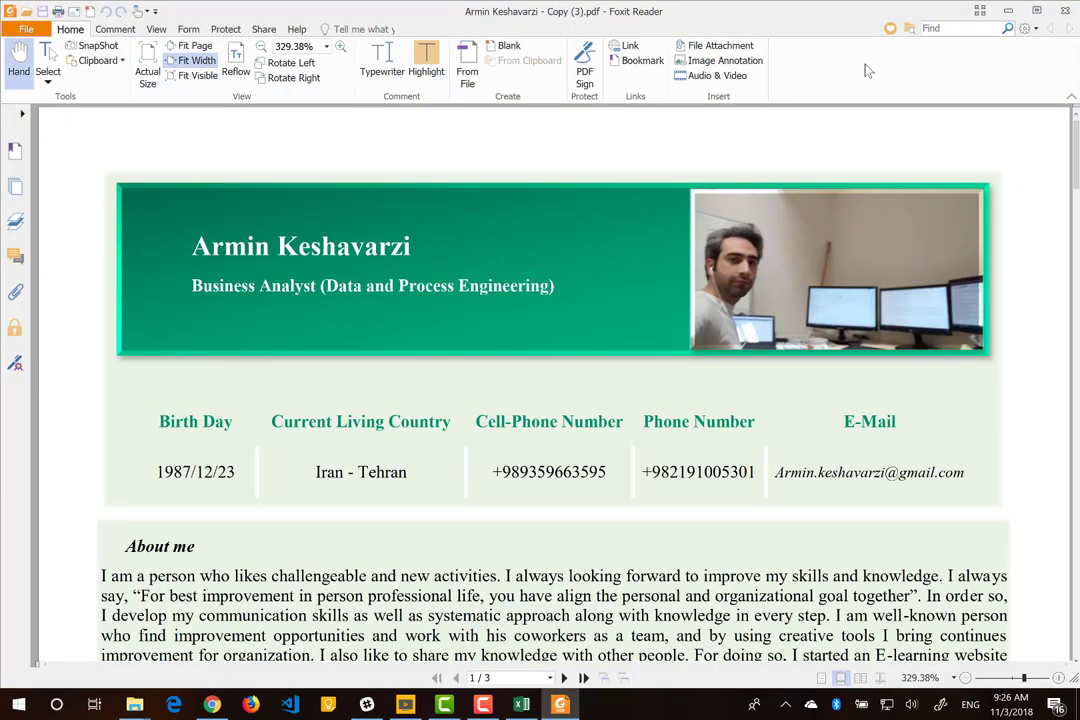
key("alt+F4")
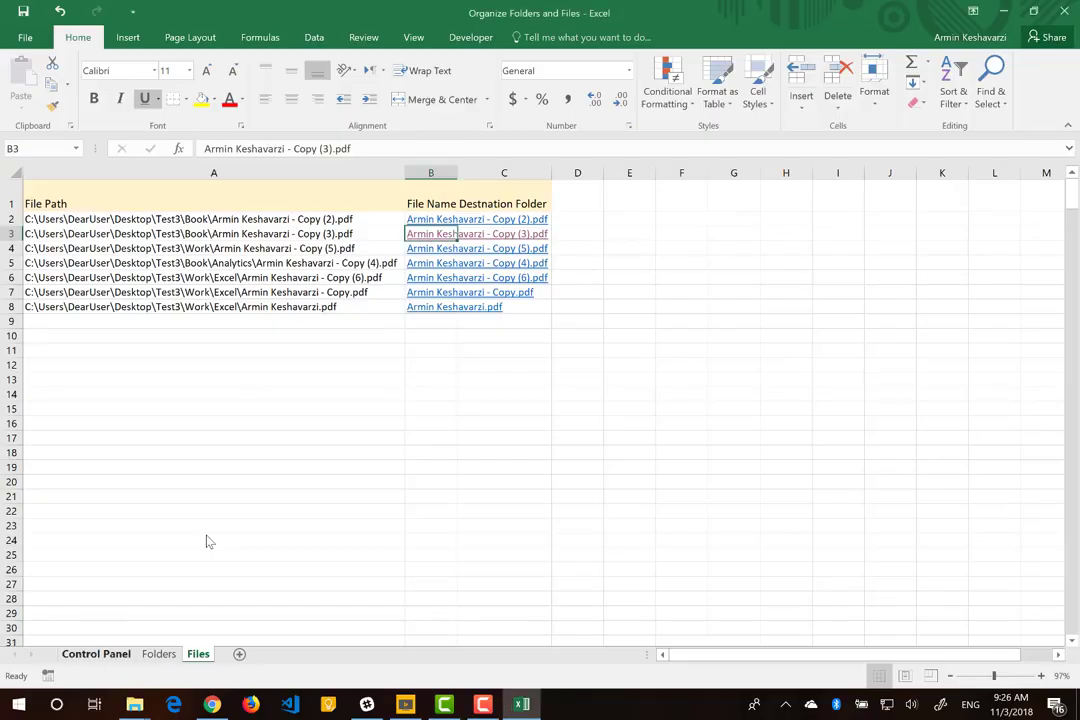
key("ctrl+Page_Up")
key("ctrl+Page_Up")
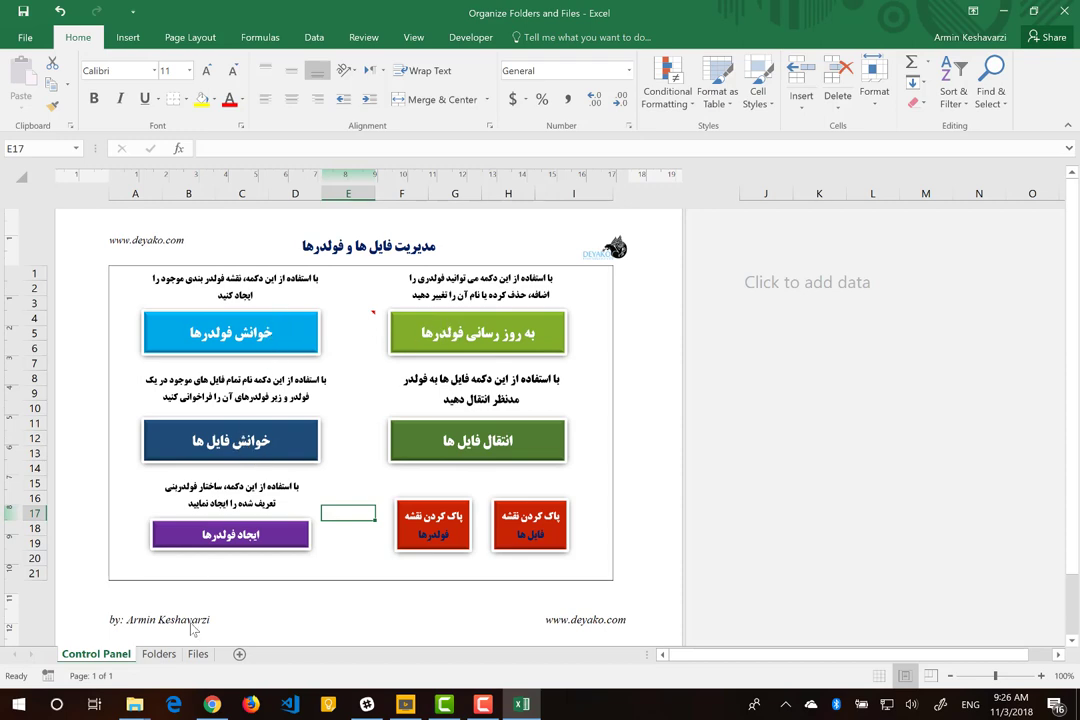
left_click(172, 653)
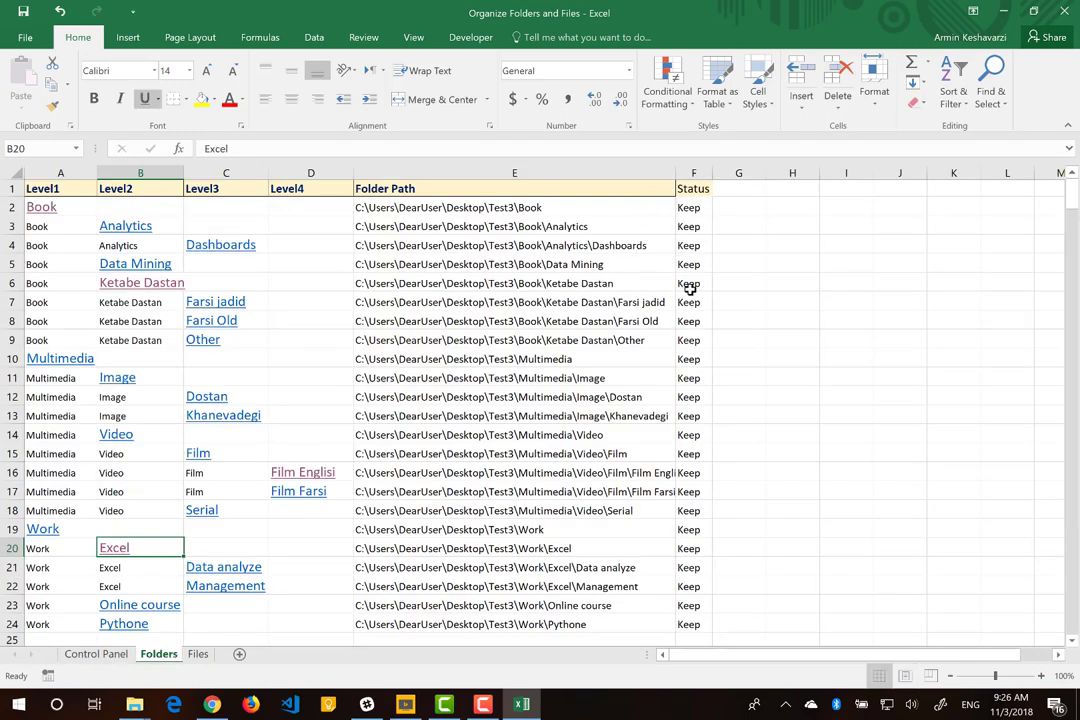
left_click(110, 654)
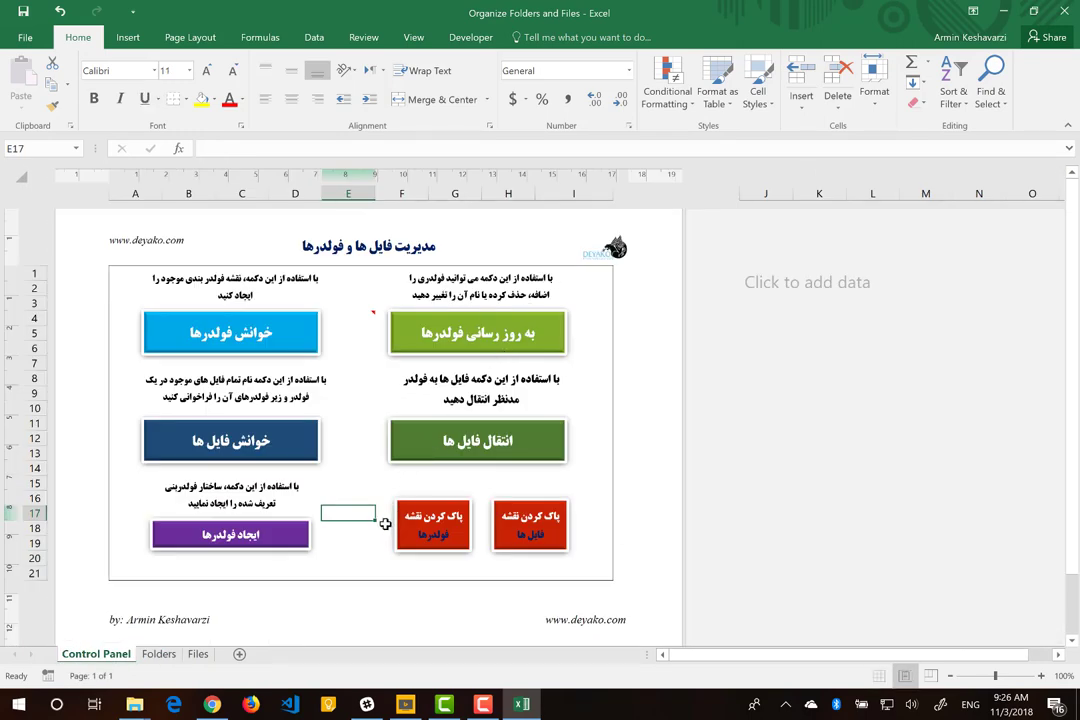
left_click(158, 654)
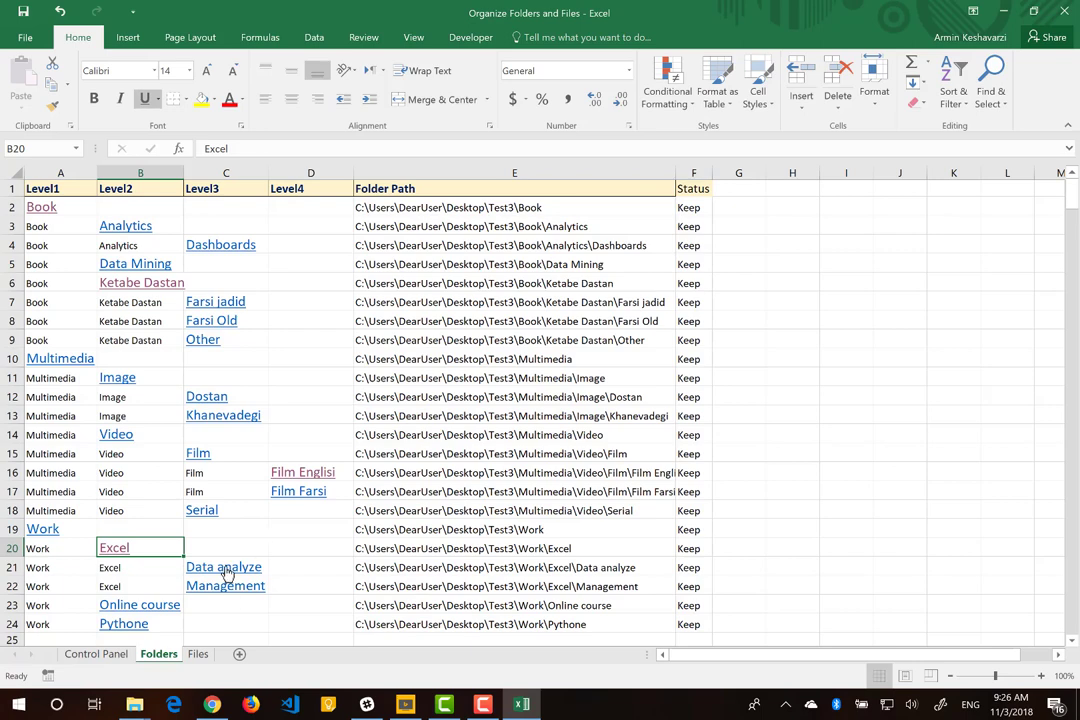
left_click(198, 653)
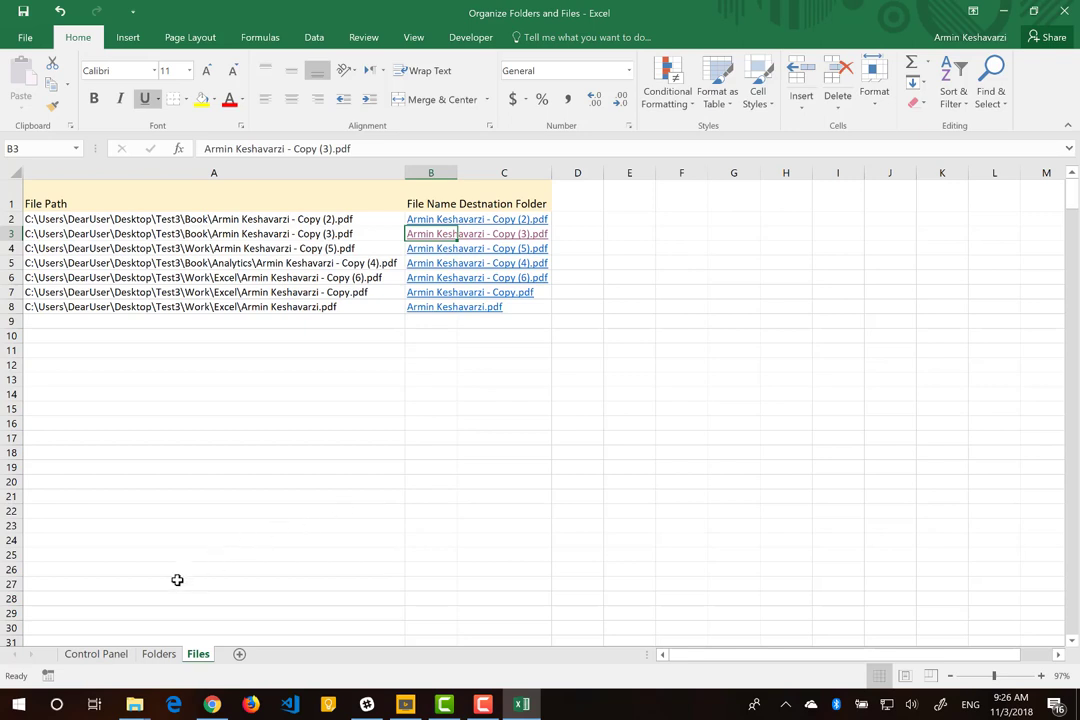
left_click(96, 654)
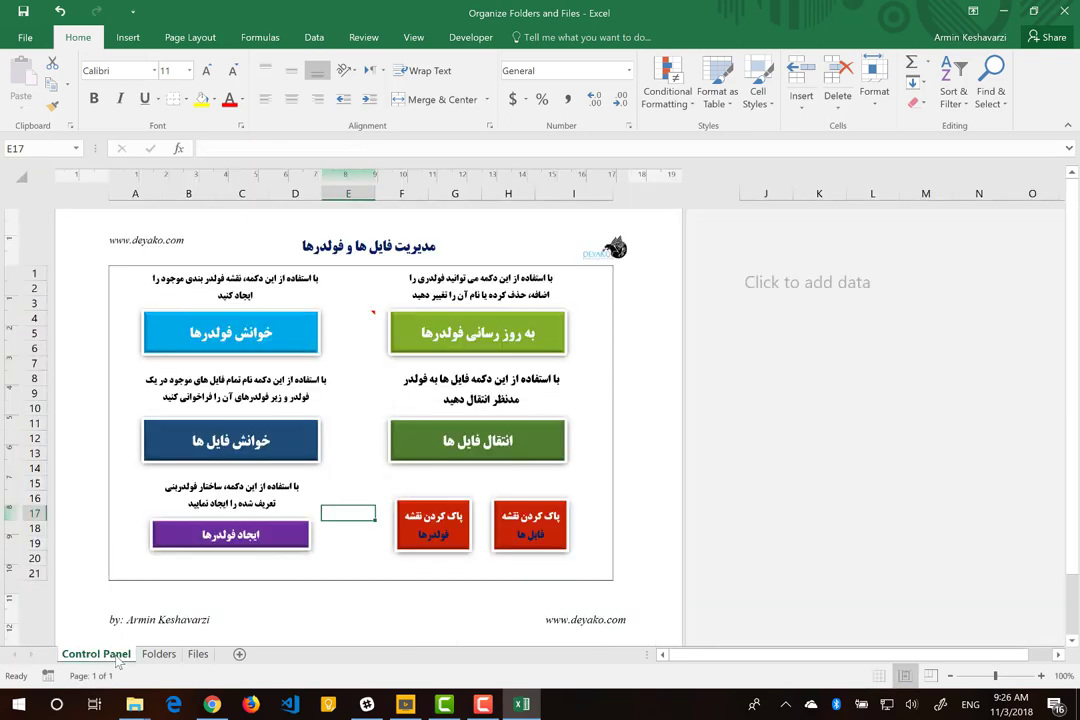